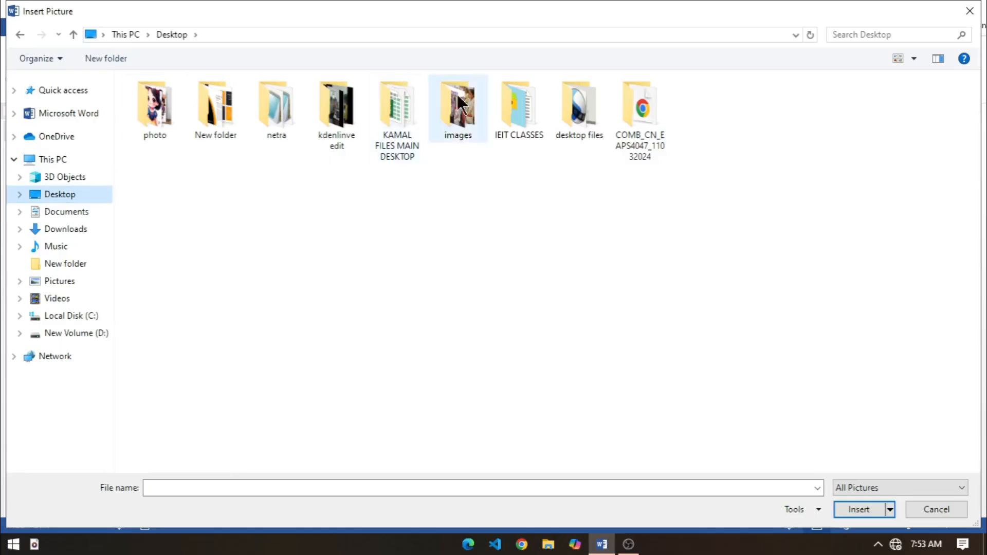
Step: Insert the picture p2 from the Desktop's images folder, showing the files there as large icons
{"action": "double_click", "coordinate": [153, 103]}
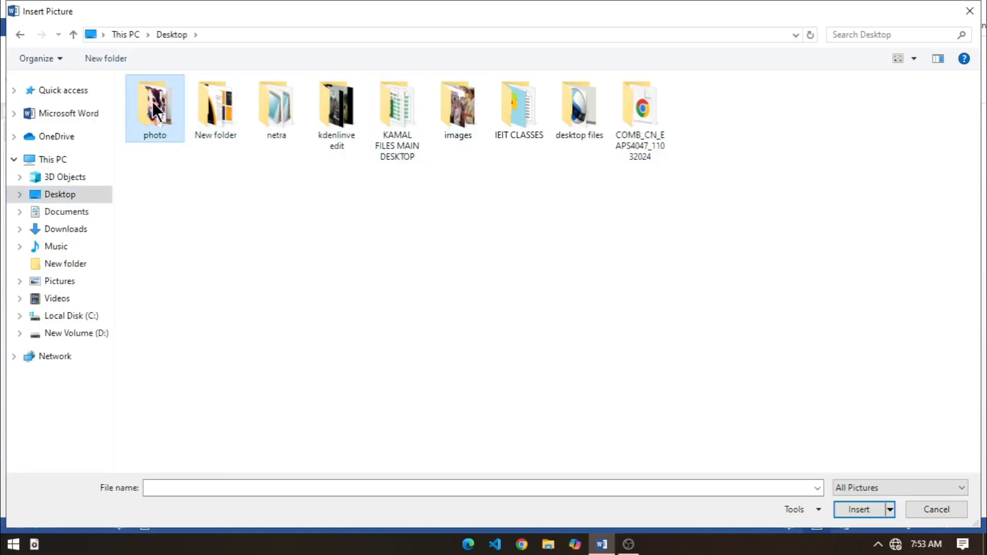
{"action": "left_click", "coordinate": [73, 34]}
{"action": "double_click", "coordinate": [454, 109]}
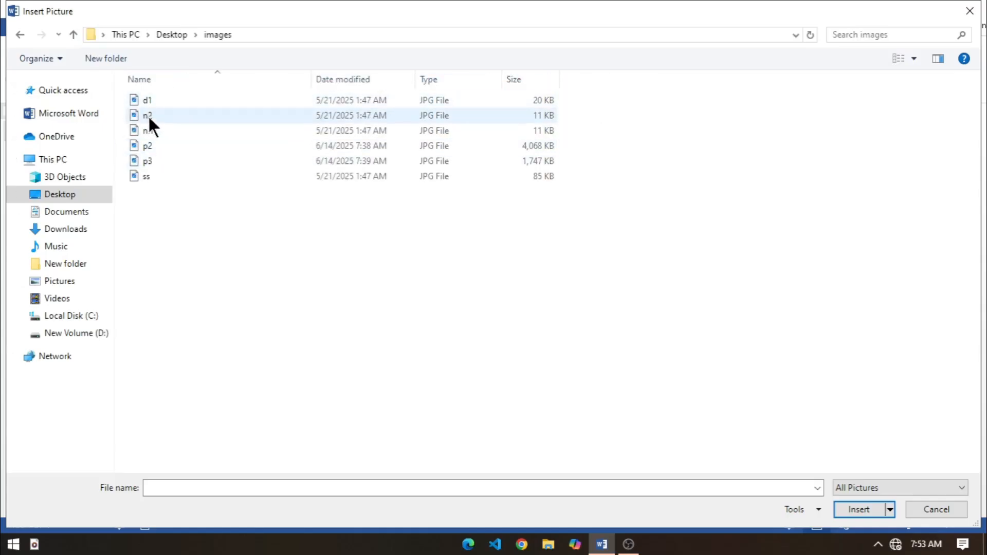
{"action": "left_click", "coordinate": [913, 58]}
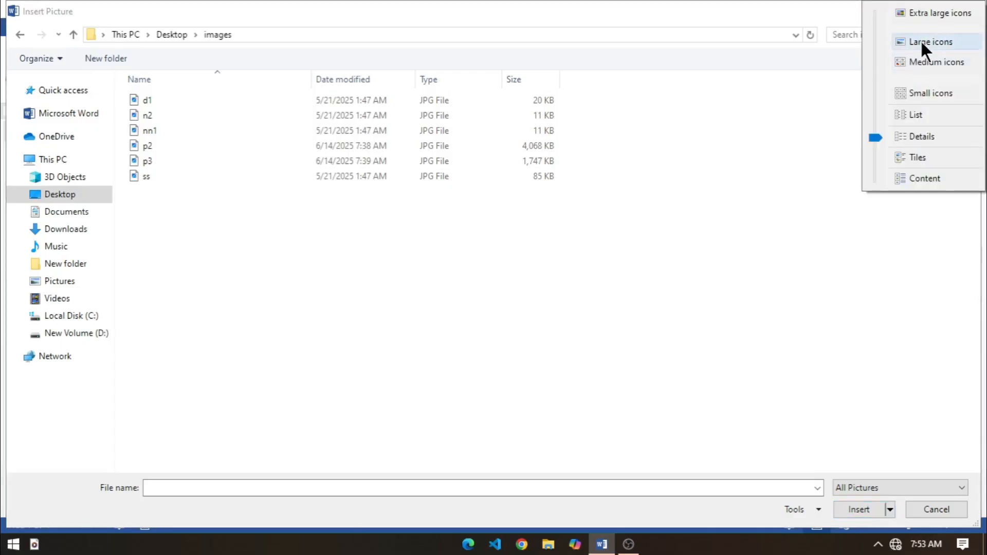
{"action": "left_click", "coordinate": [921, 41]}
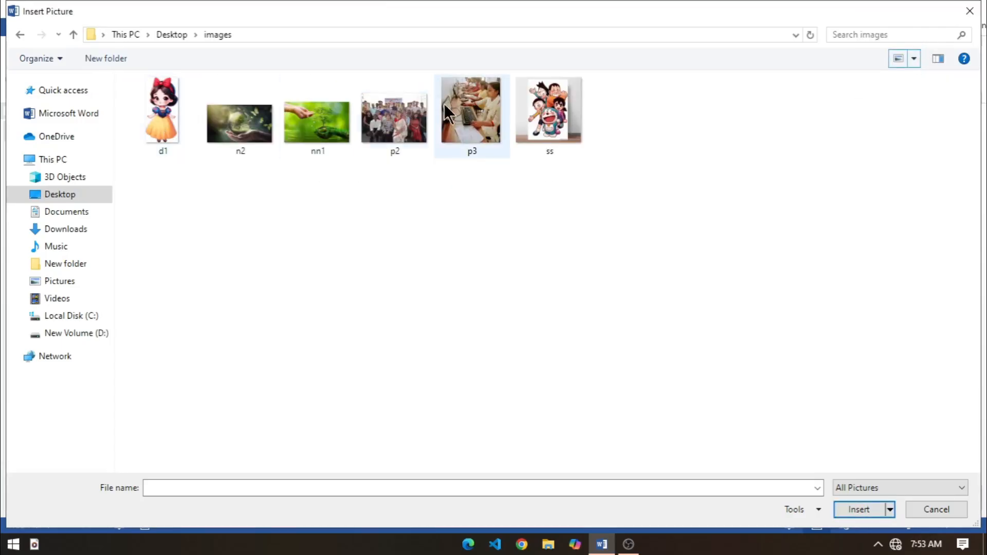
{"action": "left_click", "coordinate": [390, 123]}
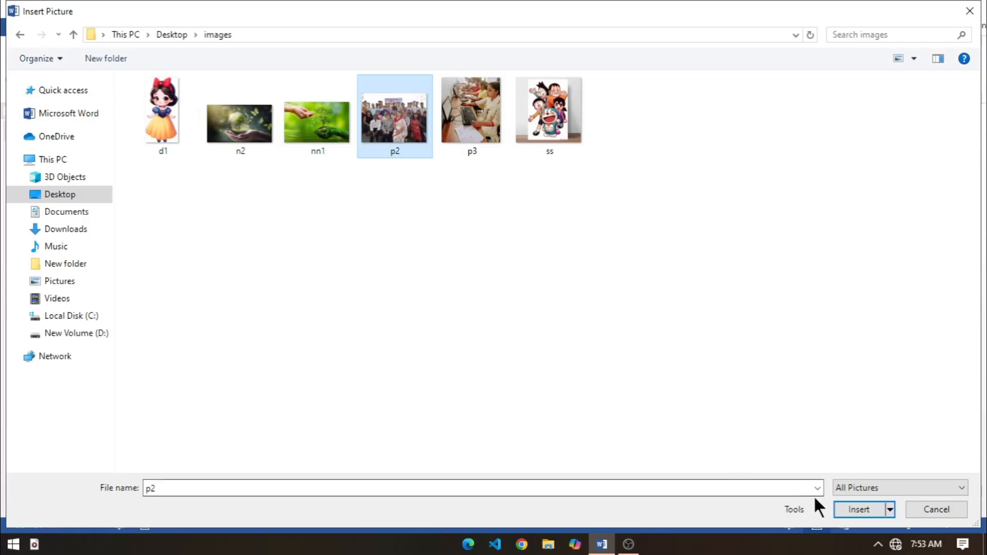
{"action": "left_click", "coordinate": [846, 507]}
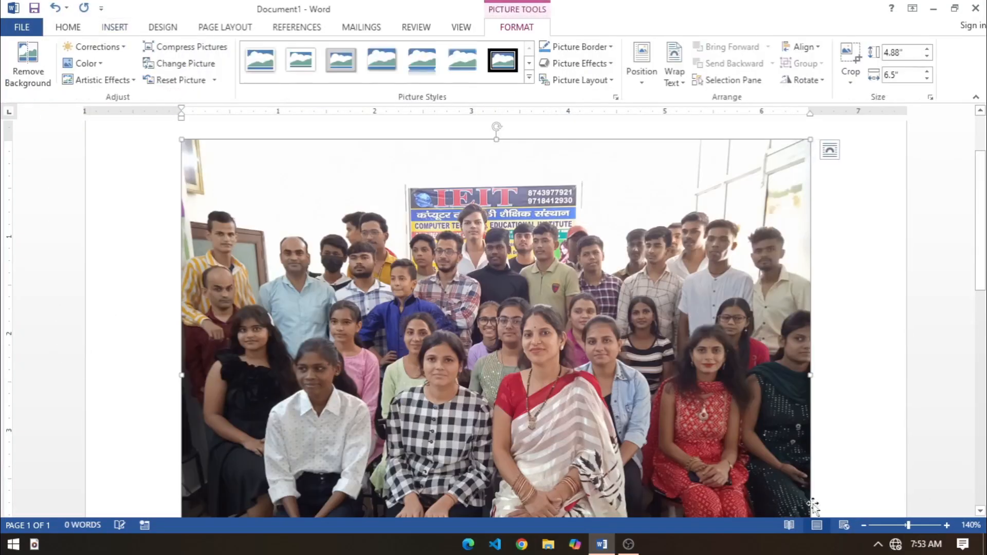
Step: Shrink the inserted group photo proportionally to about 1.8" high by 2.4" wide
{"action": "scroll", "coordinate": [553, 303], "scroll_direction": "down", "scroll_amount": 3}
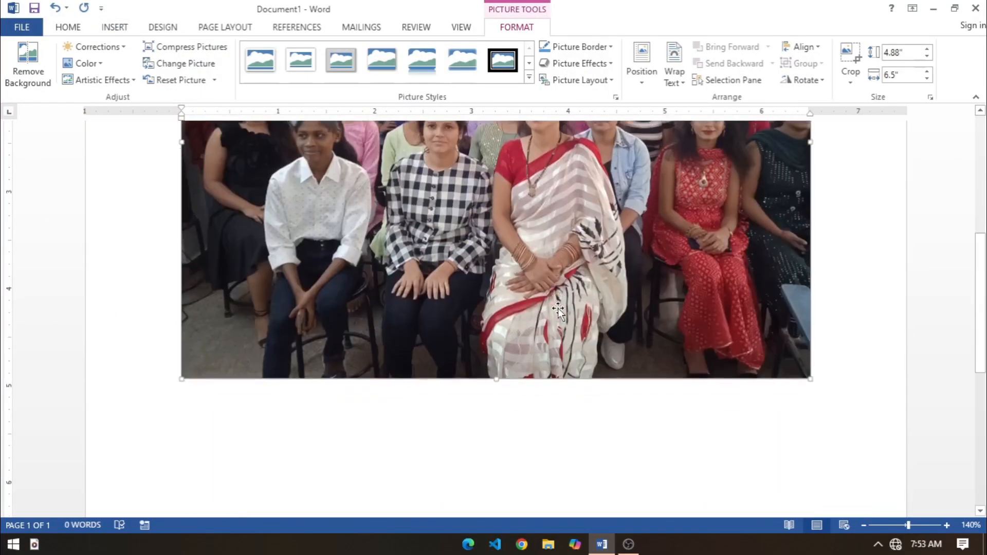
{"action": "scroll", "coordinate": [596, 278], "scroll_direction": "up", "scroll_amount": 2}
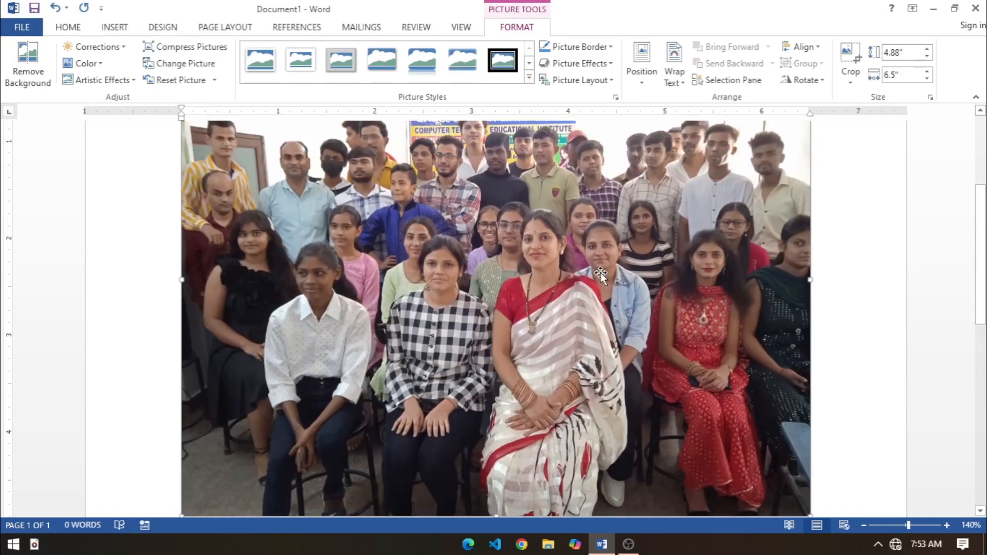
{"action": "scroll", "coordinate": [600, 276], "scroll_direction": "down", "scroll_amount": 2}
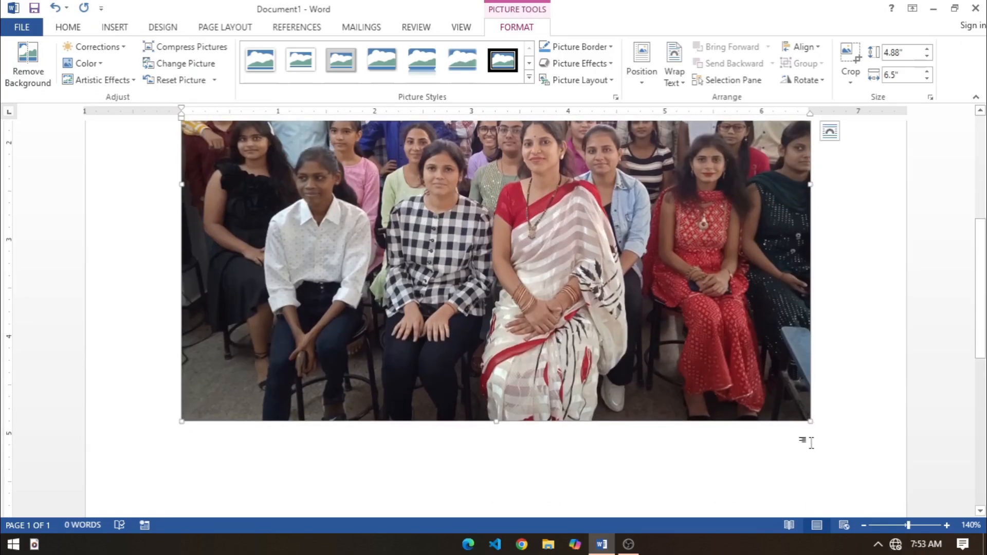
{"action": "scroll", "coordinate": [811, 443], "scroll_direction": "up", "scroll_amount": 10}
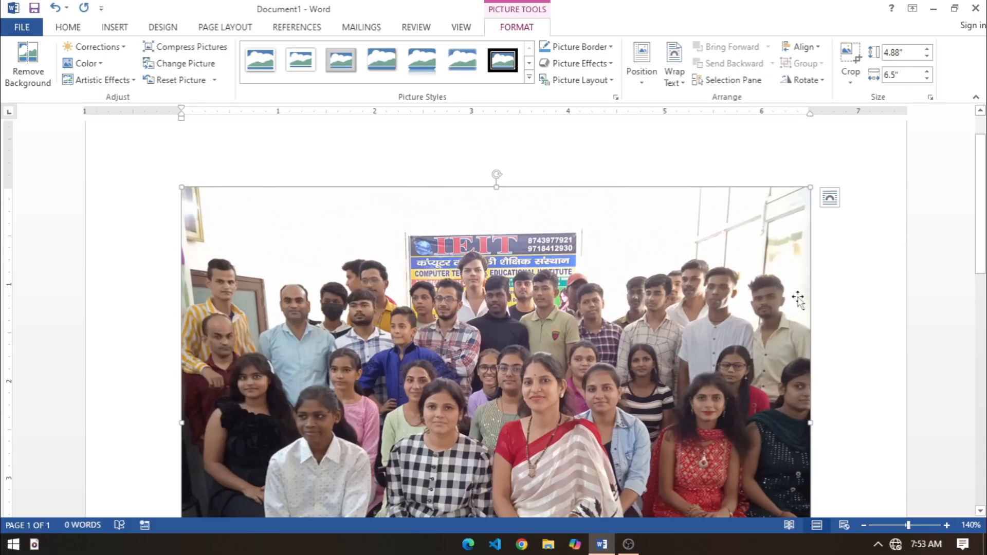
{"action": "scroll", "coordinate": [798, 298], "scroll_direction": "down", "scroll_amount": 10}
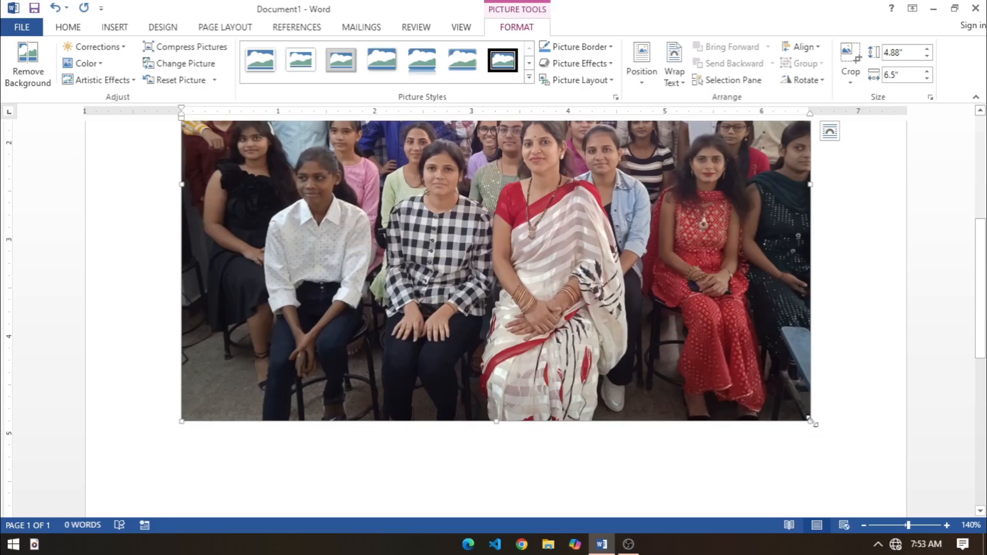
{"action": "left_click_drag", "start_coordinate": [811, 420], "coordinate": [570, 211]}
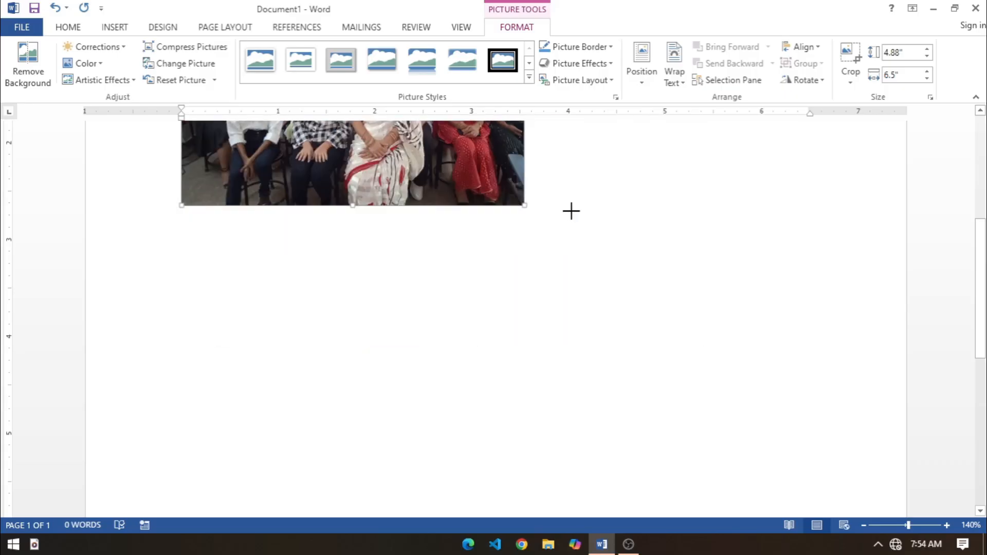
{"action": "scroll", "coordinate": [979, 275], "scroll_direction": "up", "scroll_amount": 10}
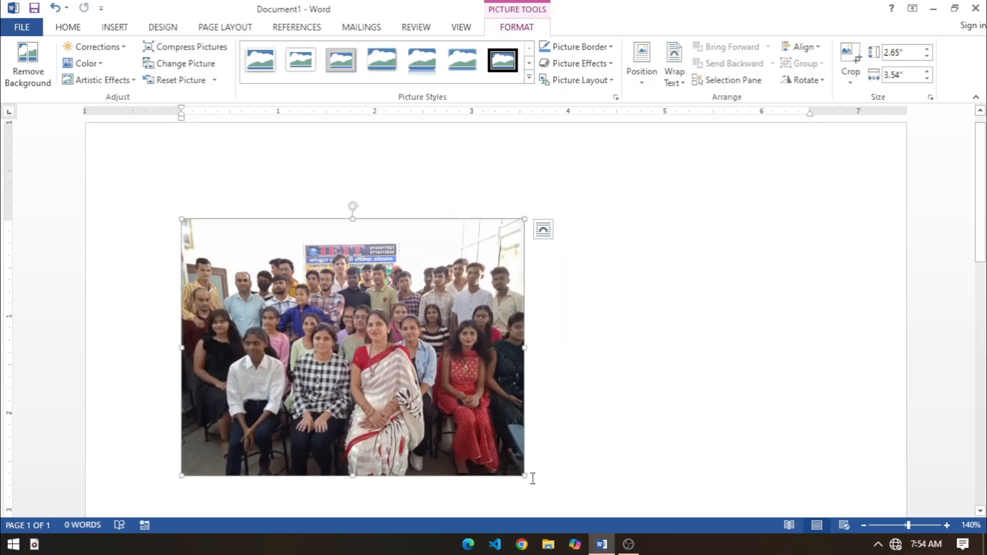
{"action": "left_click_drag", "start_coordinate": [524, 475], "coordinate": [413, 394]}
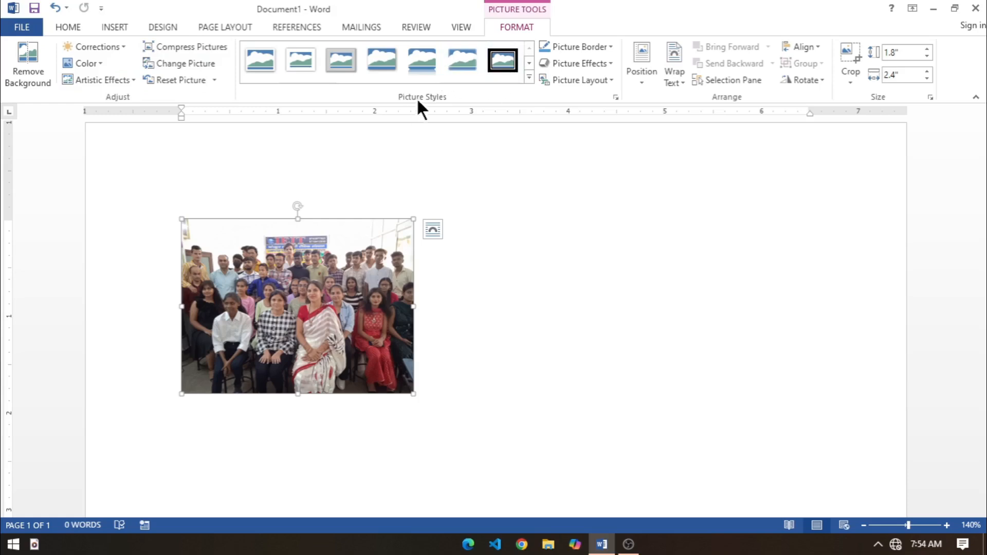
Step: Apply the tilted white-frame picture style with a shadow to the group photo and deselect it
{"action": "left_click", "coordinate": [528, 76]}
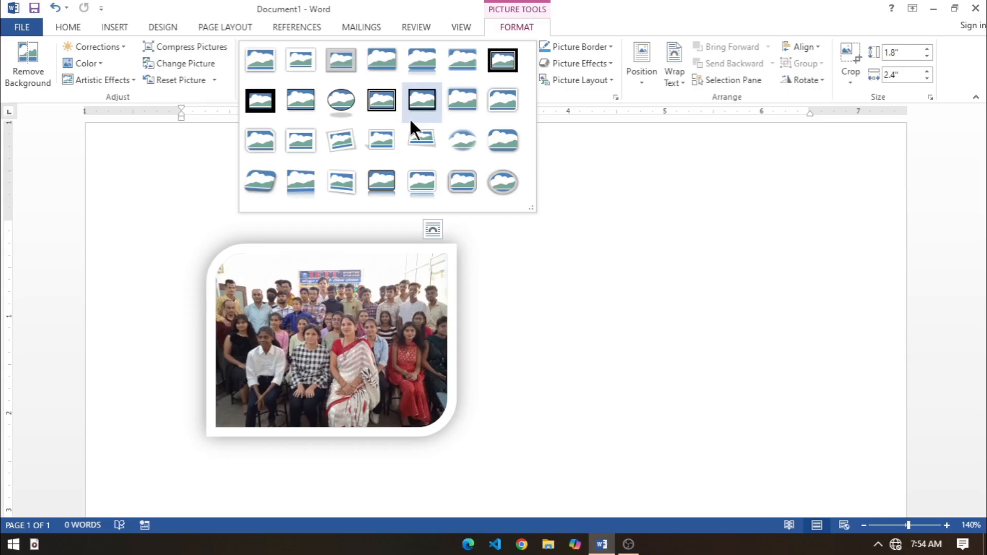
{"action": "left_click", "coordinate": [332, 147]}
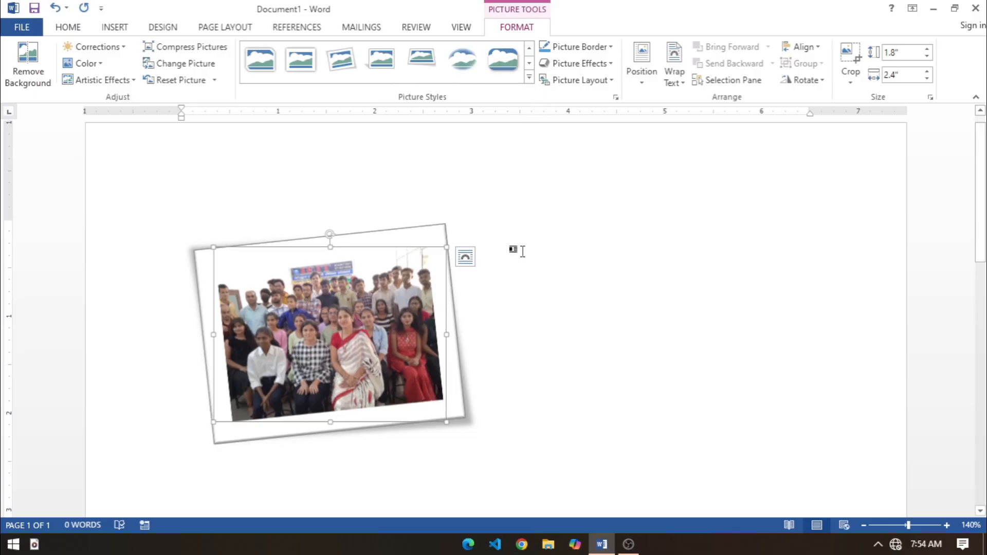
{"action": "left_click", "coordinate": [532, 379]}
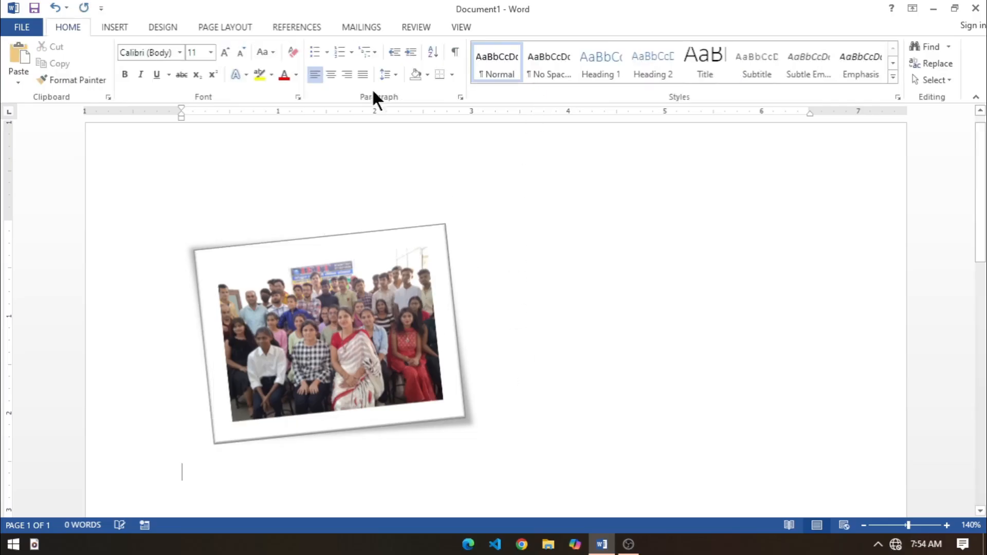
Step: Insert the picture p3 below the group photo and shrink it to about 2.57" high by 2.29" wide
{"action": "left_click", "coordinate": [107, 29]}
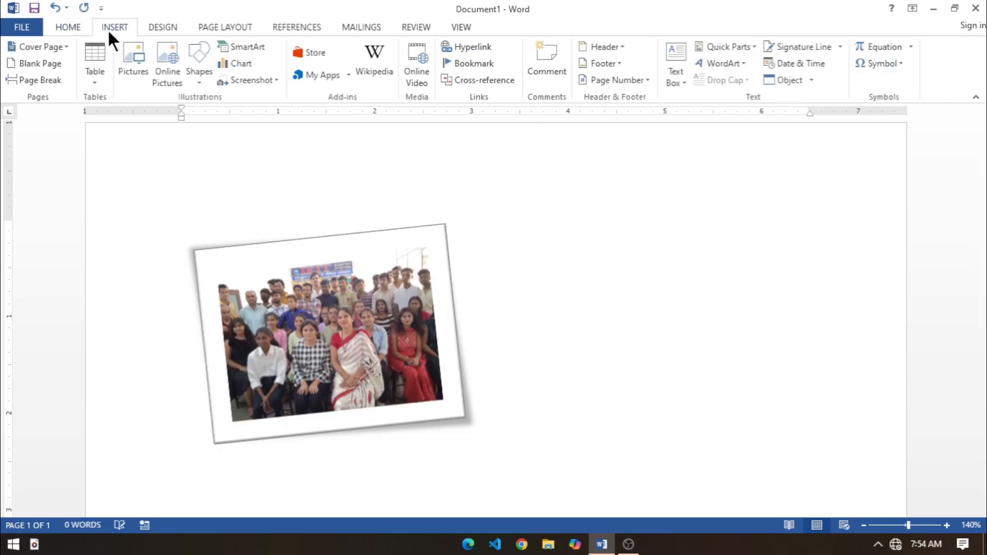
{"action": "left_click", "coordinate": [135, 67]}
{"action": "left_click", "coordinate": [465, 129]}
{"action": "left_click", "coordinate": [857, 509]}
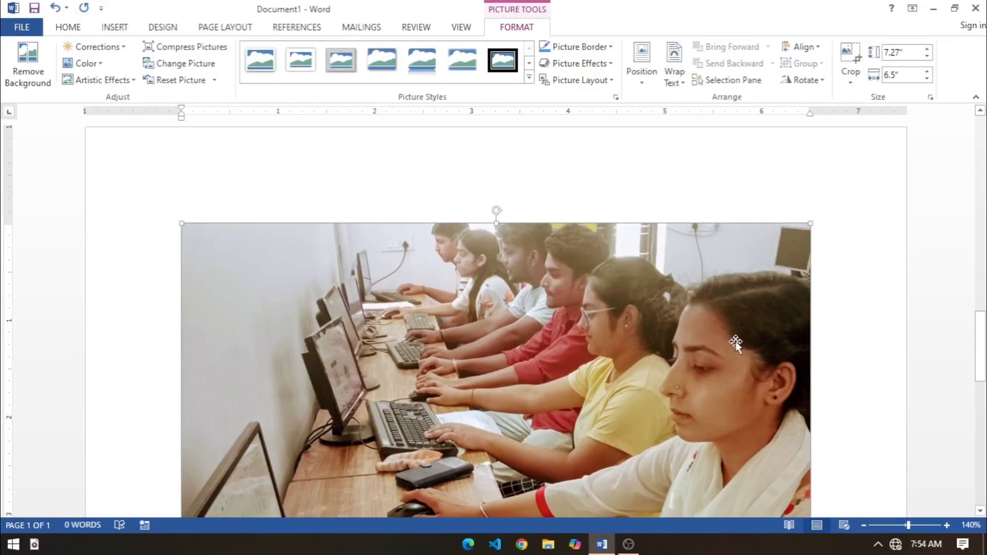
{"action": "scroll", "coordinate": [735, 343], "scroll_direction": "down", "scroll_amount": 10}
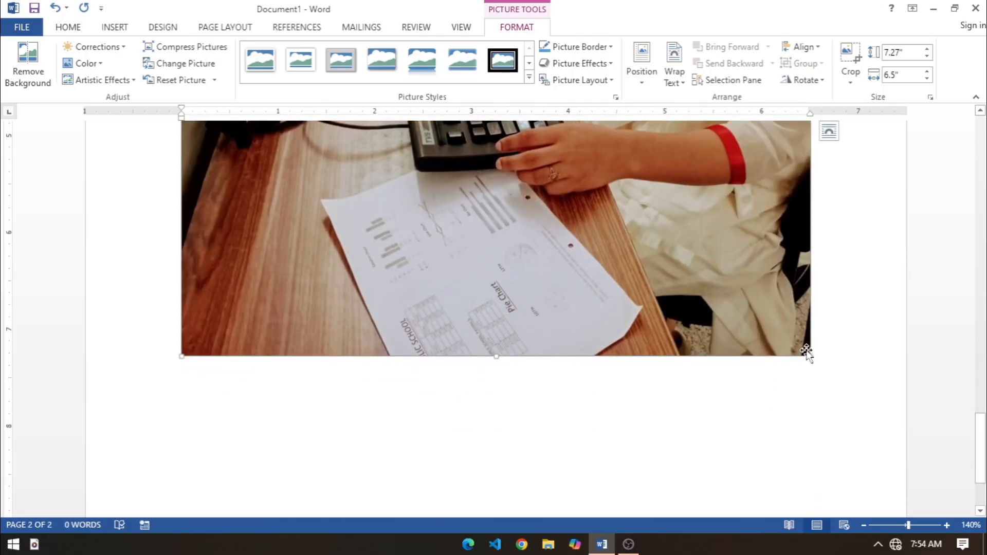
{"action": "left_click_drag", "start_coordinate": [810, 357], "coordinate": [403, 219]}
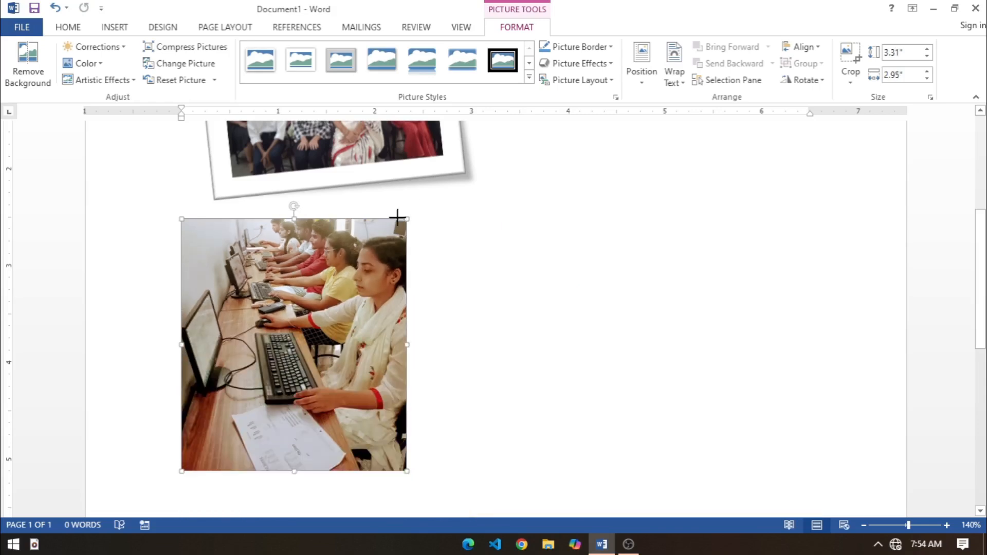
Step: Try the grayscale pencil artistic effect on the computer-class photo with no recolor, and undo the effect
{"action": "left_click", "coordinate": [99, 61]}
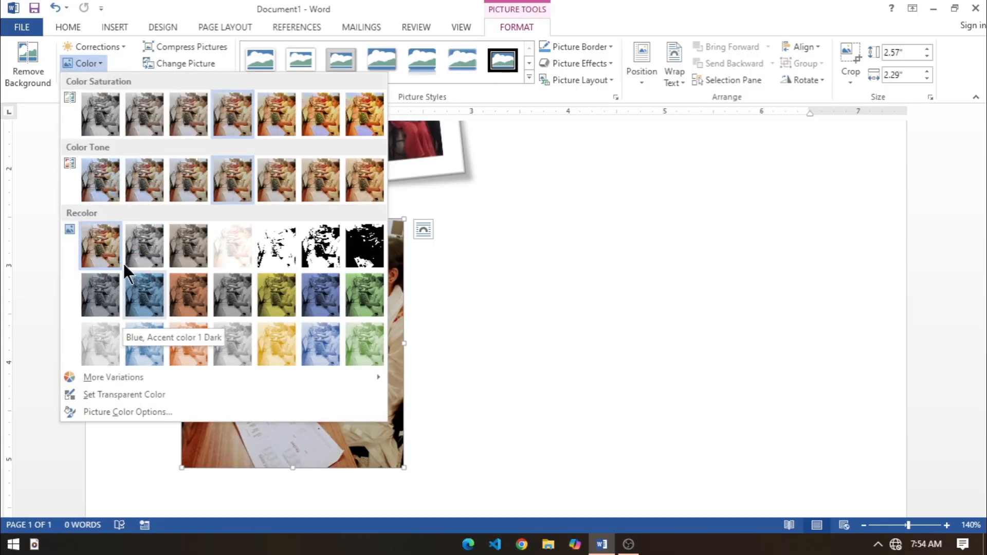
{"action": "left_click", "coordinate": [101, 251]}
{"action": "left_click", "coordinate": [106, 78]}
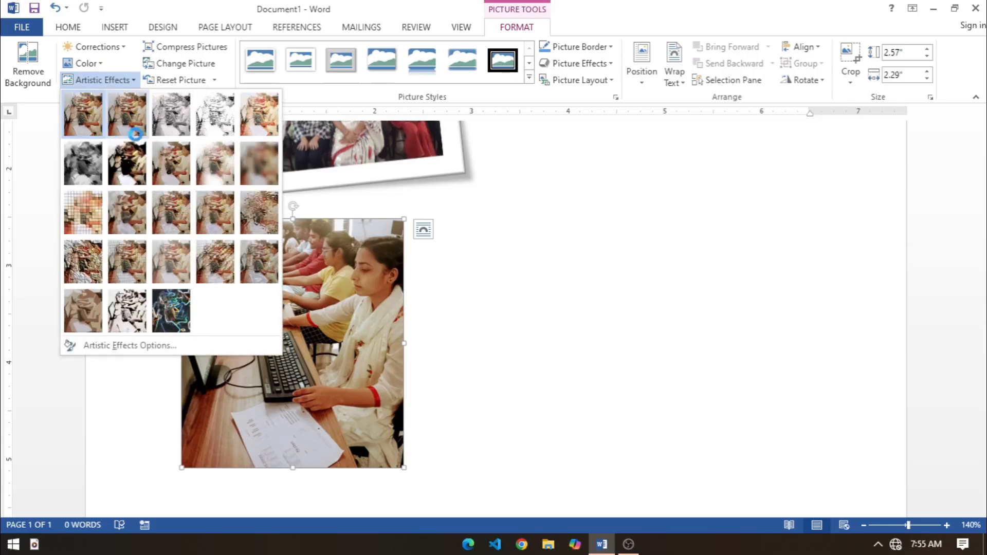
{"action": "left_click", "coordinate": [177, 109]}
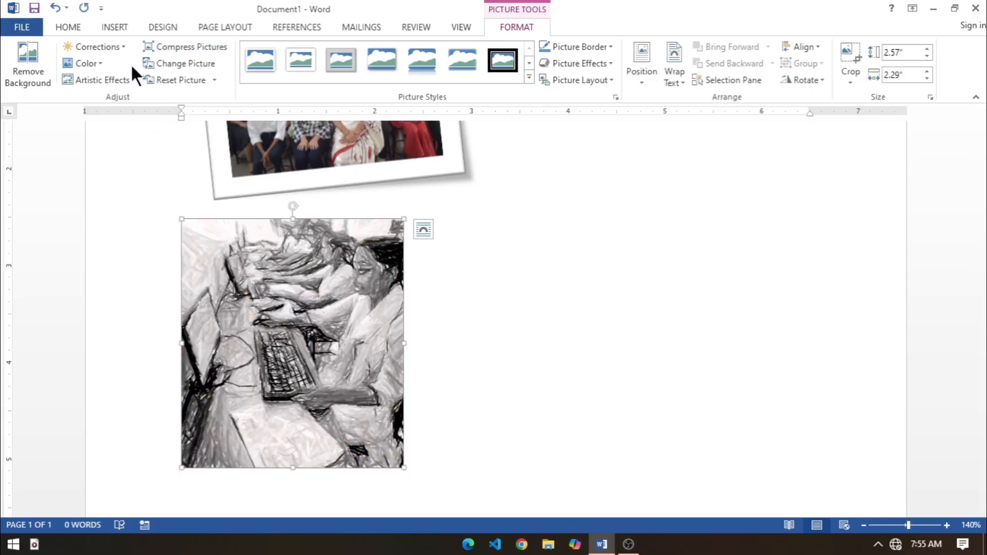
{"action": "key", "text": "ctrl+z"}
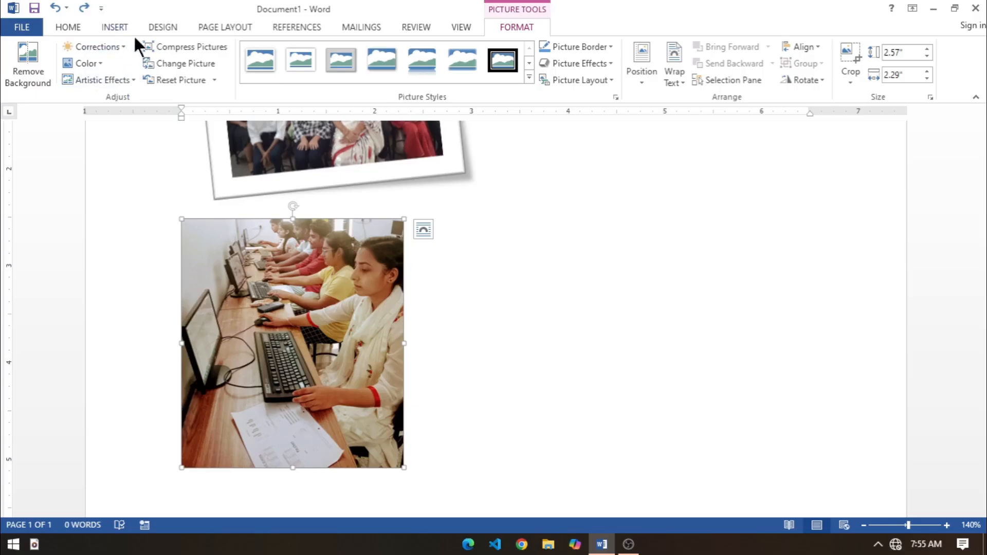
Step: Try the dark orange recolor on the computer-class photo and undo it
{"action": "left_click", "coordinate": [100, 63]}
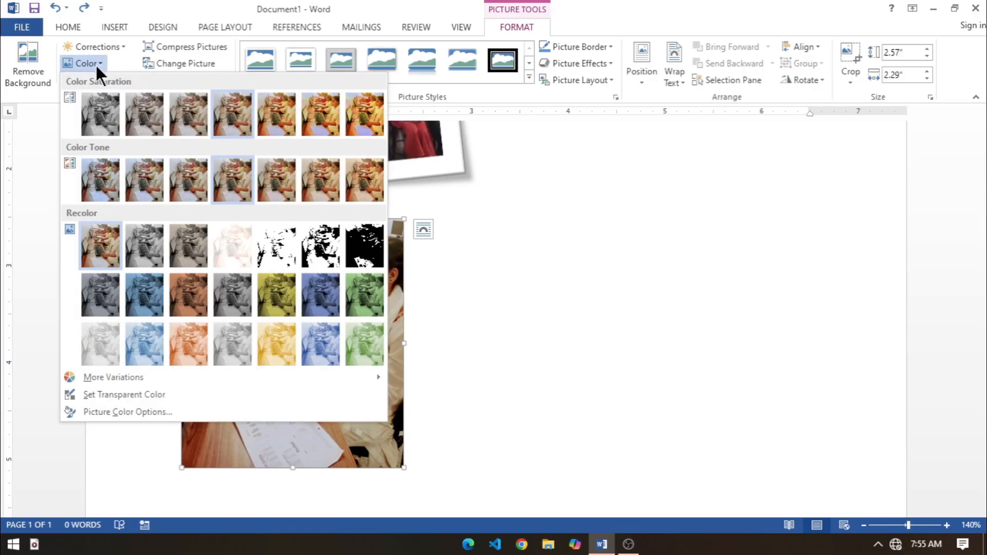
{"action": "left_click", "coordinate": [179, 295]}
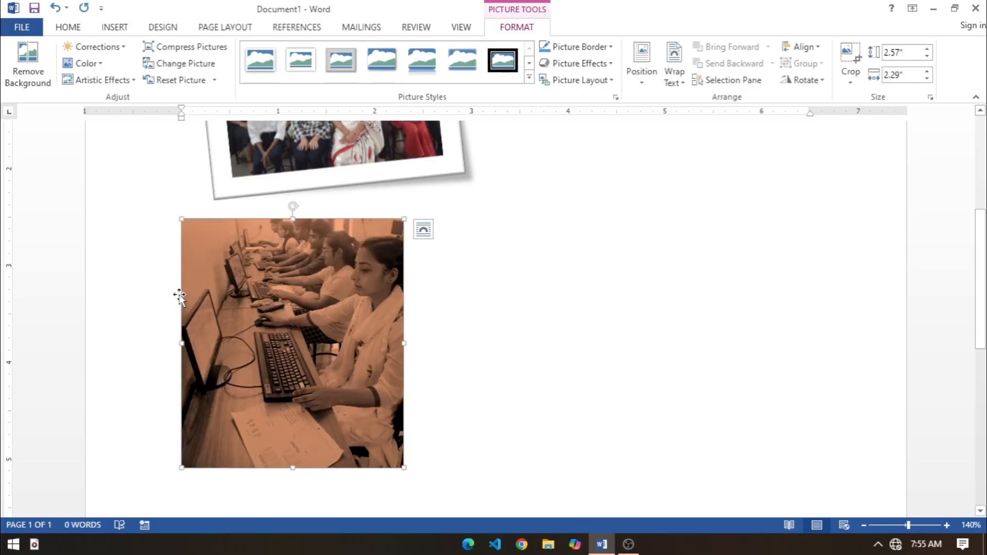
{"action": "key", "text": "ctrl+z"}
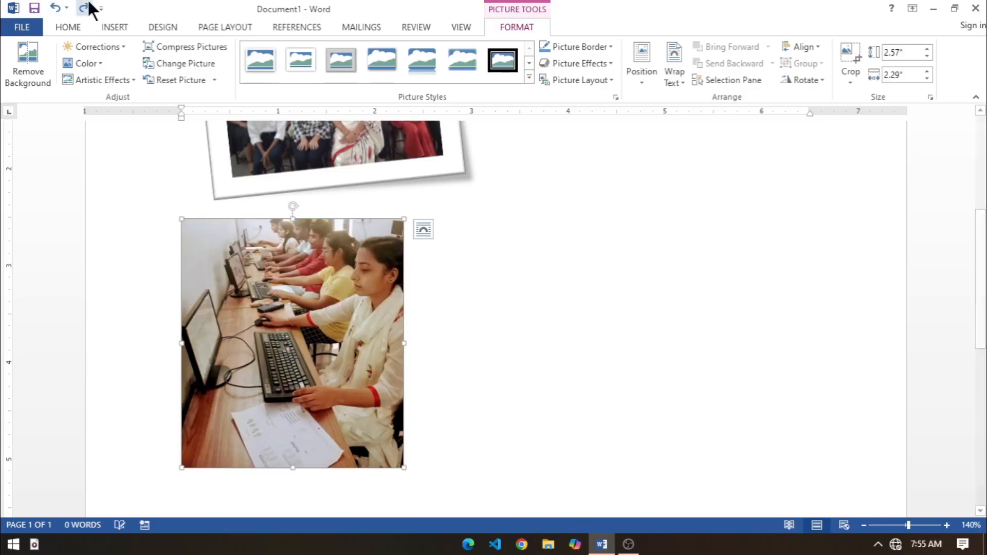
Step: Try a one-step brighter correction with normal contrast on the computer-class photo and undo it
{"action": "left_click", "coordinate": [113, 45]}
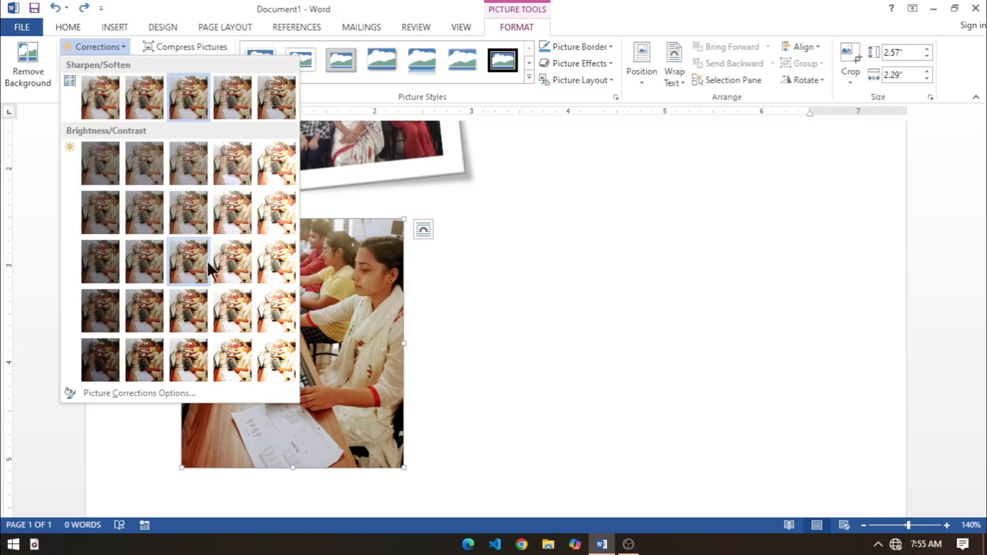
{"action": "left_click", "coordinate": [229, 264]}
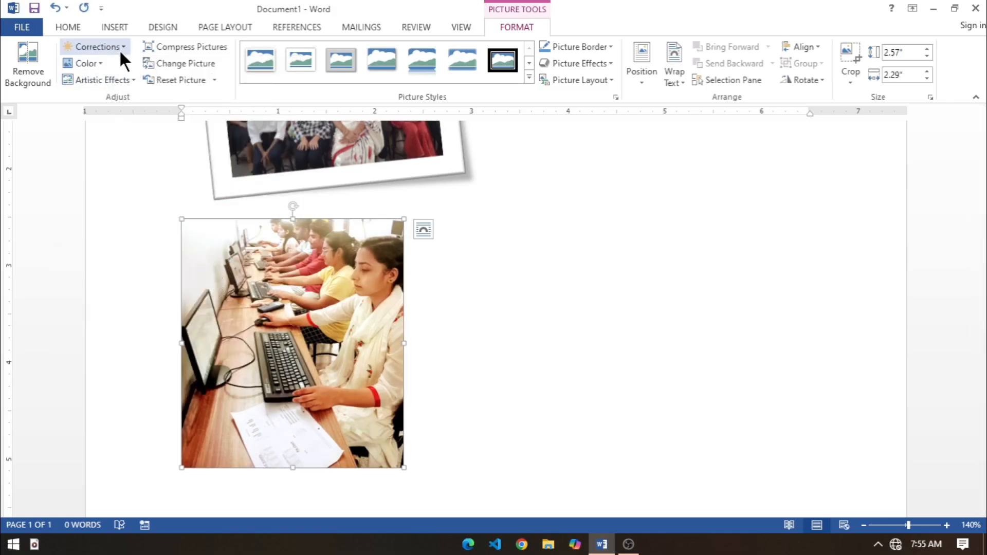
{"action": "key", "text": "ctrl+z"}
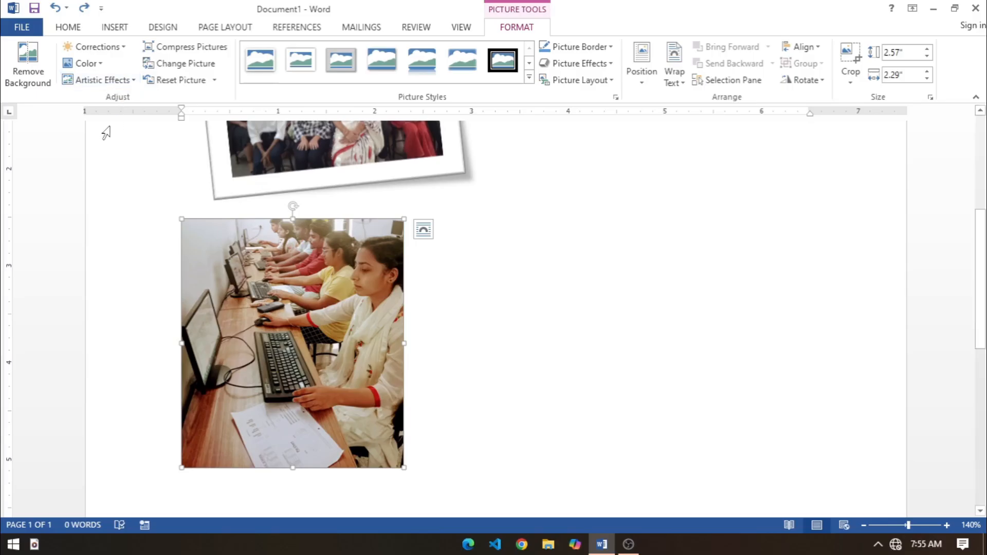
Step: Replace the computer-class photo with the picture nn1 from the images folder, working offline
{"action": "left_click", "coordinate": [190, 64]}
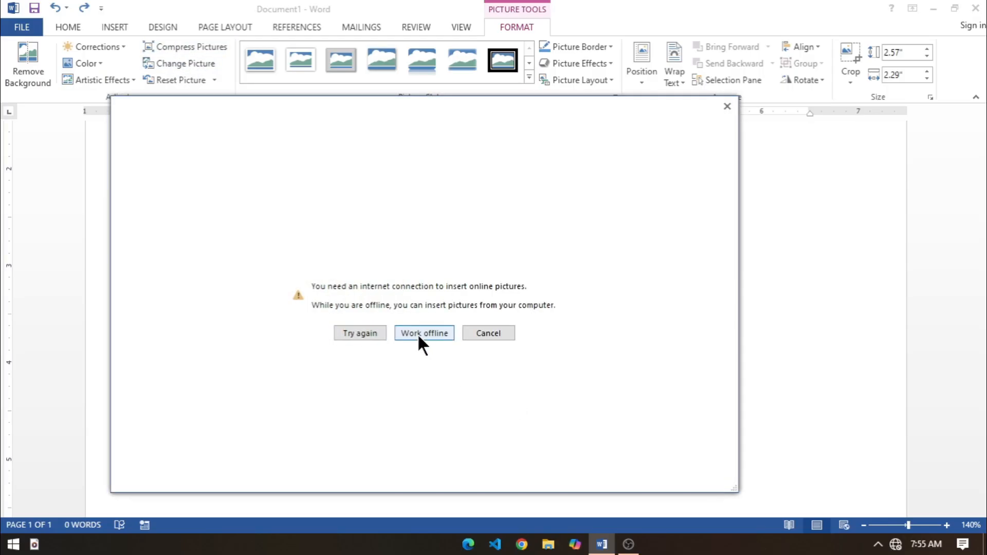
{"action": "left_click", "coordinate": [418, 337]}
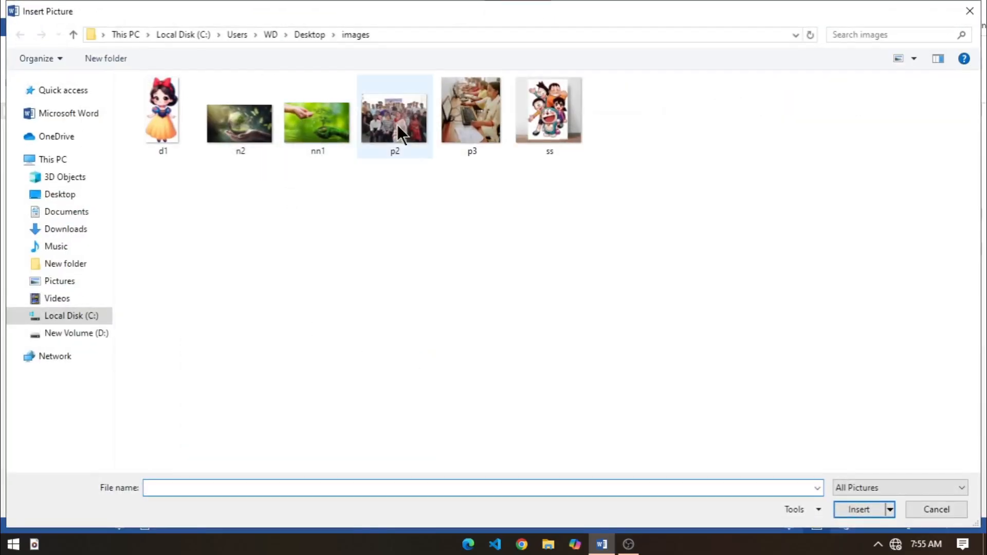
{"action": "left_click", "coordinate": [310, 132]}
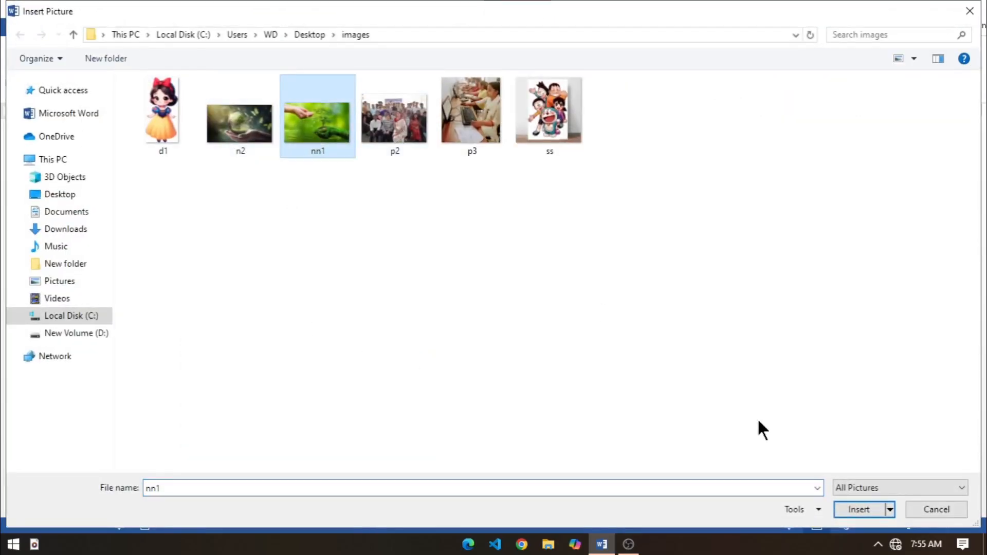
{"action": "left_click", "coordinate": [844, 509]}
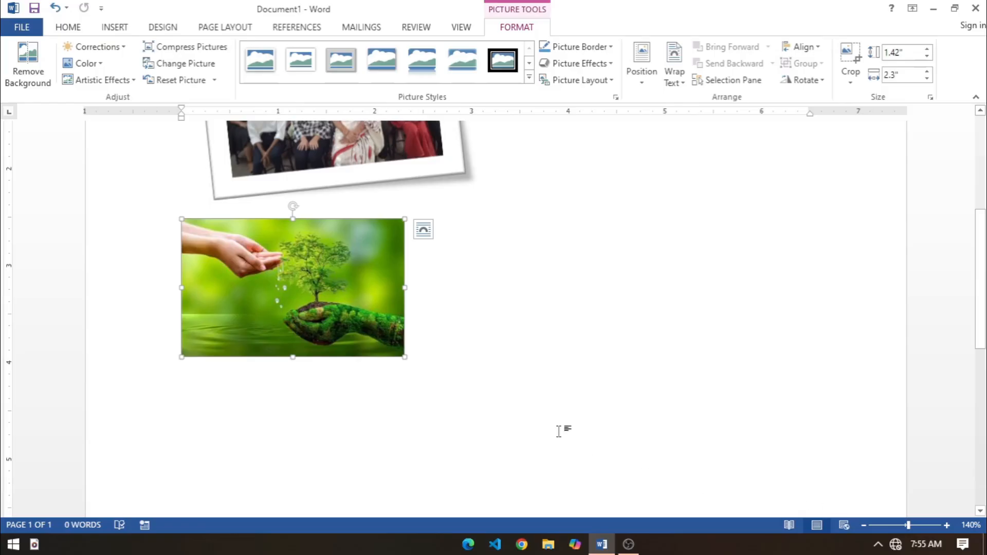
Step: Enlarge the tree picture to about 1.99 by 3.23 inches and apply the gray beveled metal frame picture style
{"action": "left_click_drag", "start_coordinate": [405, 357], "coordinate": [494, 411]}
{"action": "left_click", "coordinate": [529, 76]}
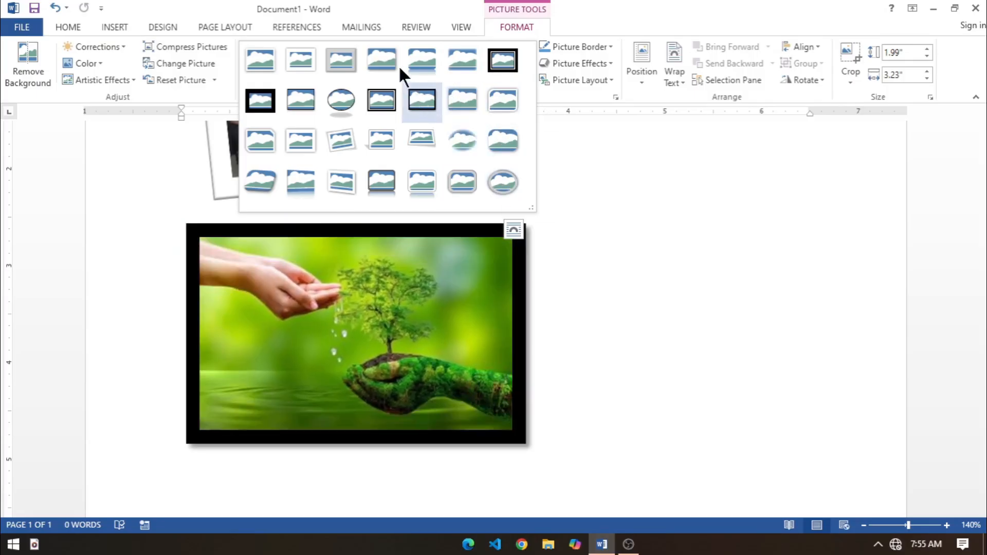
{"action": "left_click", "coordinate": [352, 58]}
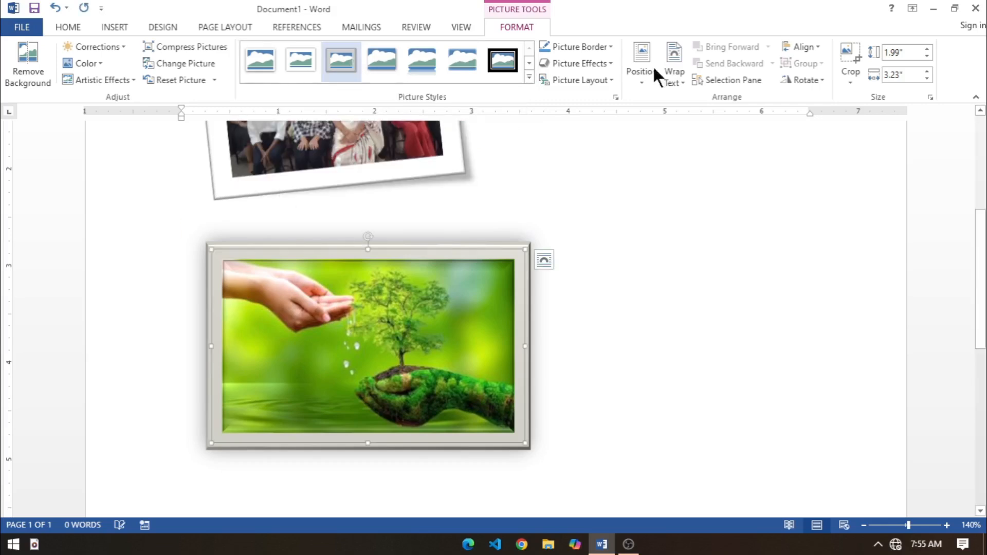
Step: Color the tree picture's border light orange and add an orange glow effect around it
{"action": "left_click", "coordinate": [607, 45]}
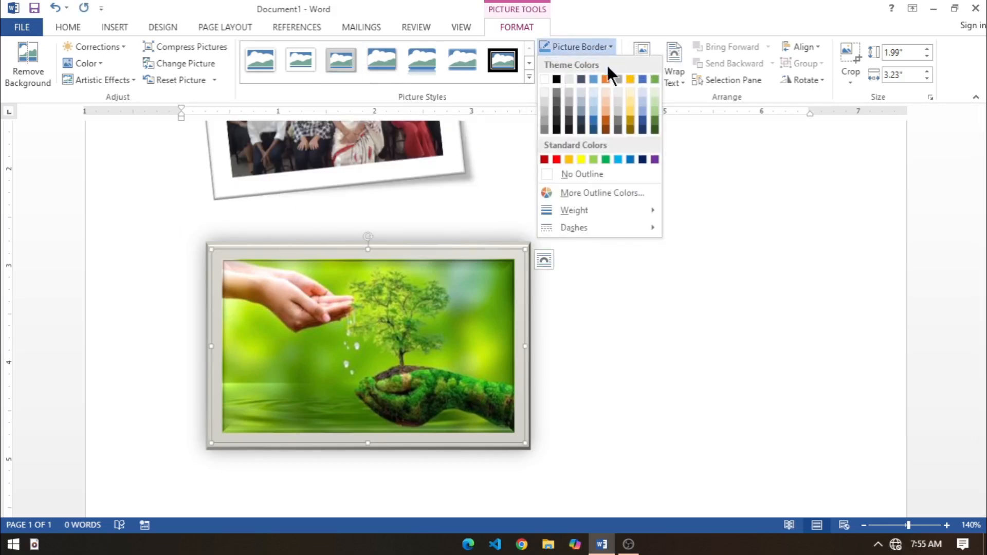
{"action": "left_click", "coordinate": [606, 111]}
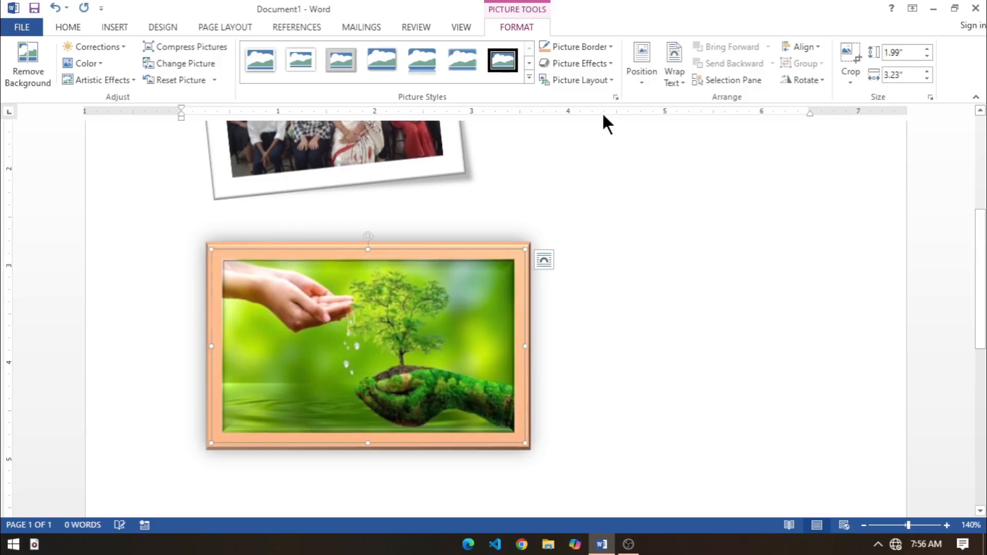
{"action": "left_click", "coordinate": [596, 63]}
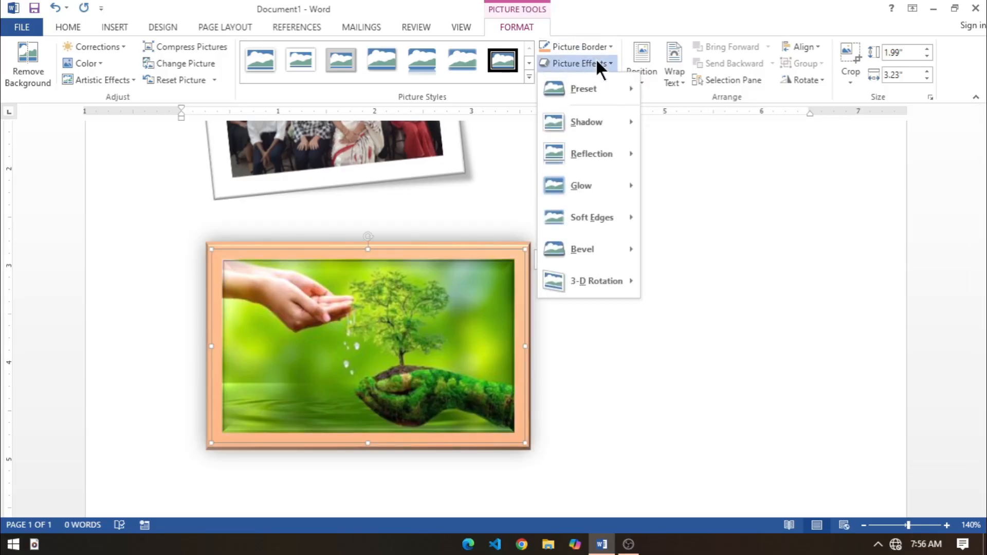
{"action": "mouse_move", "coordinate": [579, 185]}
{"action": "left_click", "coordinate": [690, 345]}
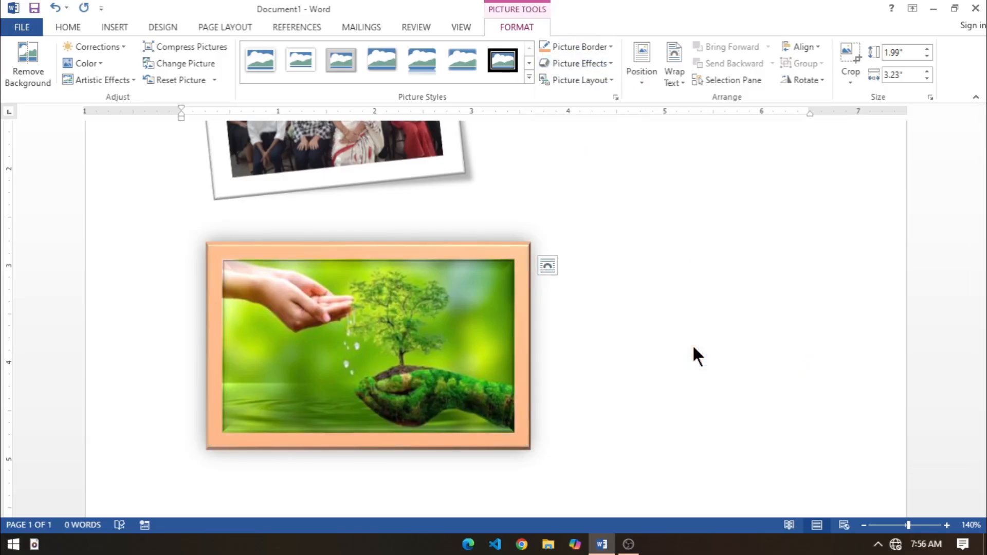
Step: Try the 5 Point soft edges effect on the tree picture
{"action": "left_click", "coordinate": [588, 64]}
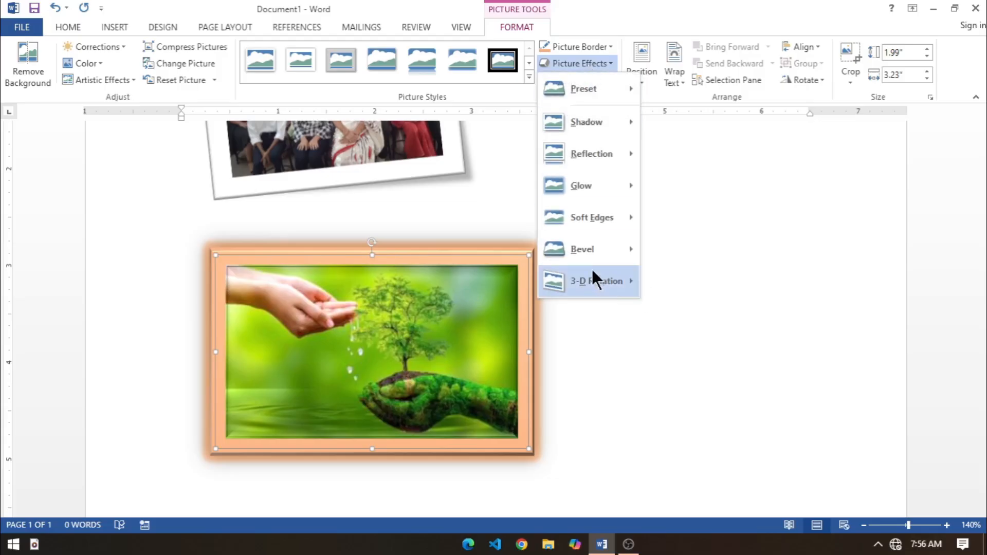
{"action": "mouse_move", "coordinate": [601, 221]}
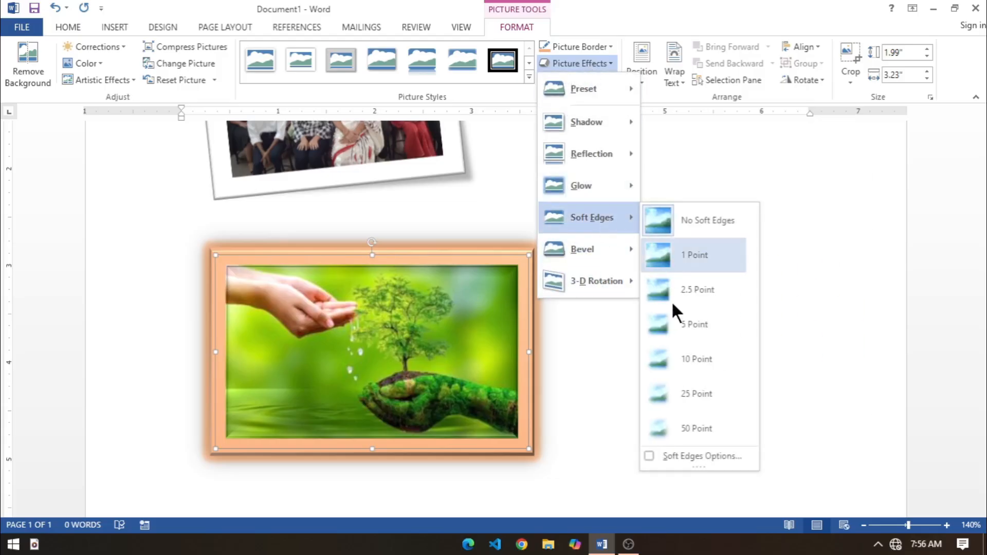
{"action": "left_click", "coordinate": [670, 326]}
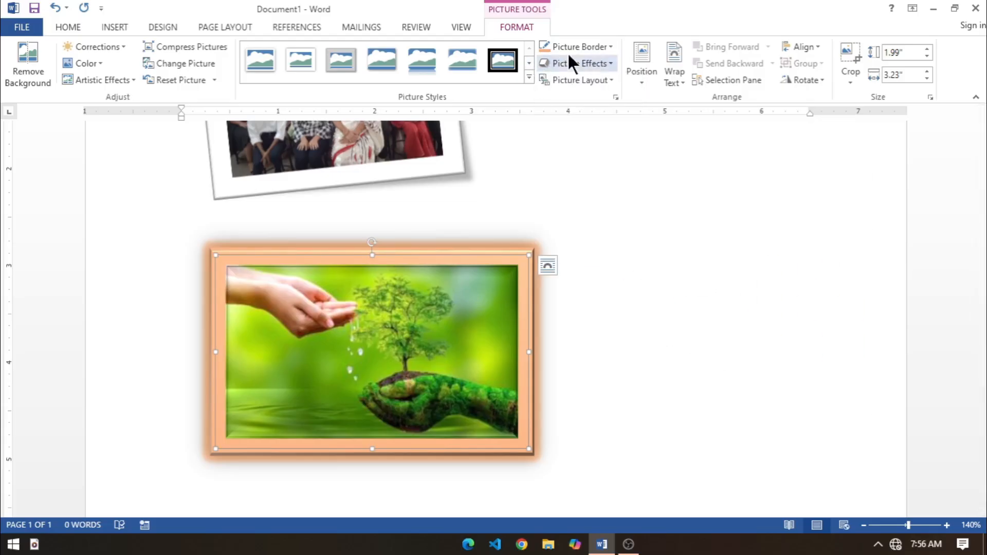
Step: Remove the outline from the tree picture and deselect it
{"action": "left_click", "coordinate": [612, 43]}
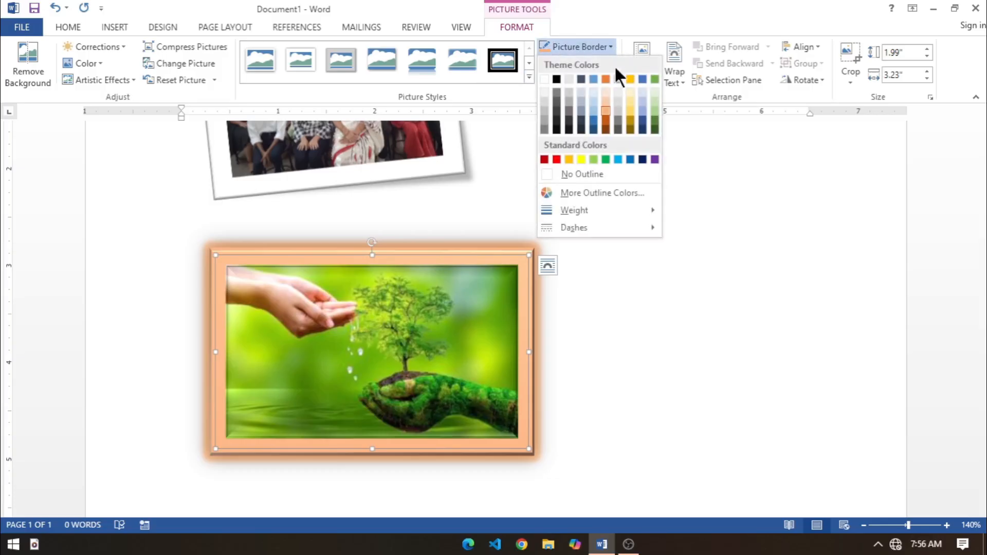
{"action": "left_click", "coordinate": [590, 172]}
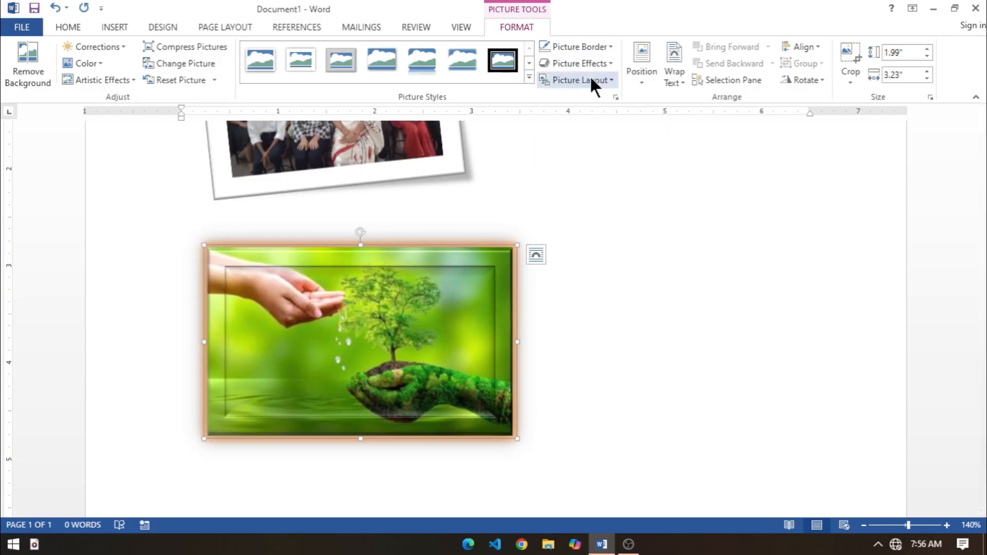
{"action": "left_click", "coordinate": [583, 281]}
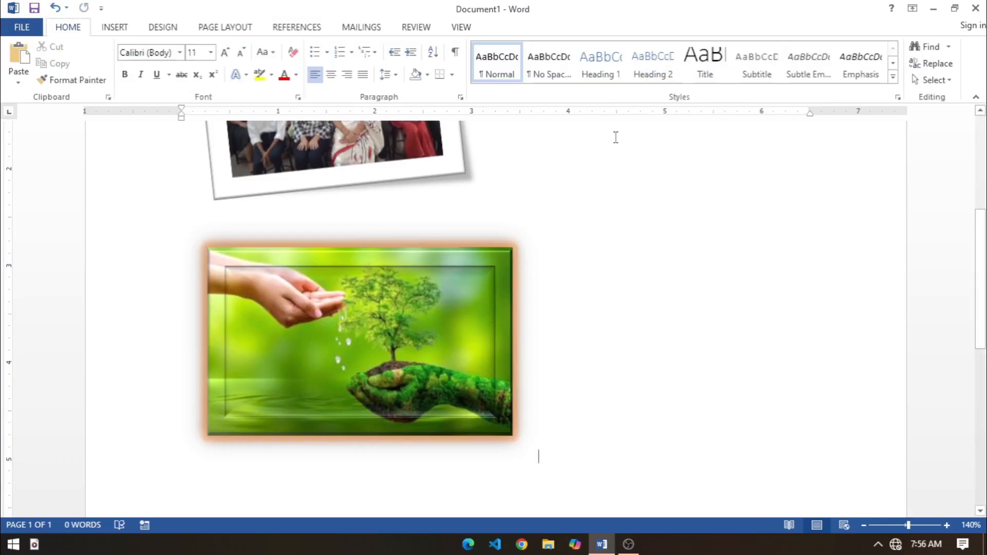
Step: Generate sample paragraphs above the tree picture with =RAND()
{"action": "left_click", "coordinate": [452, 365]}
{"action": "scroll", "coordinate": [535, 359], "scroll_direction": "down", "scroll_amount": 3}
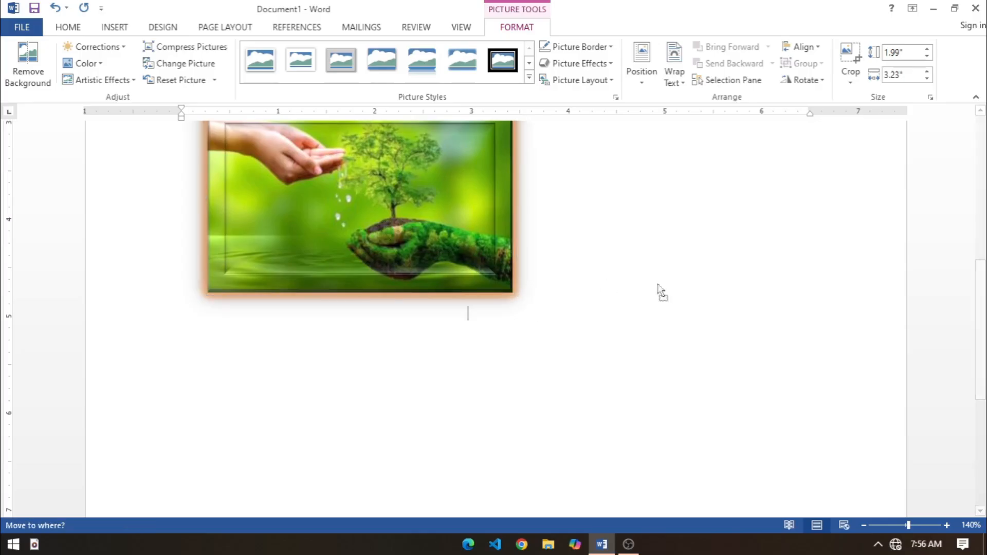
{"action": "left_click", "coordinate": [557, 264]}
{"action": "type", "text": "="}
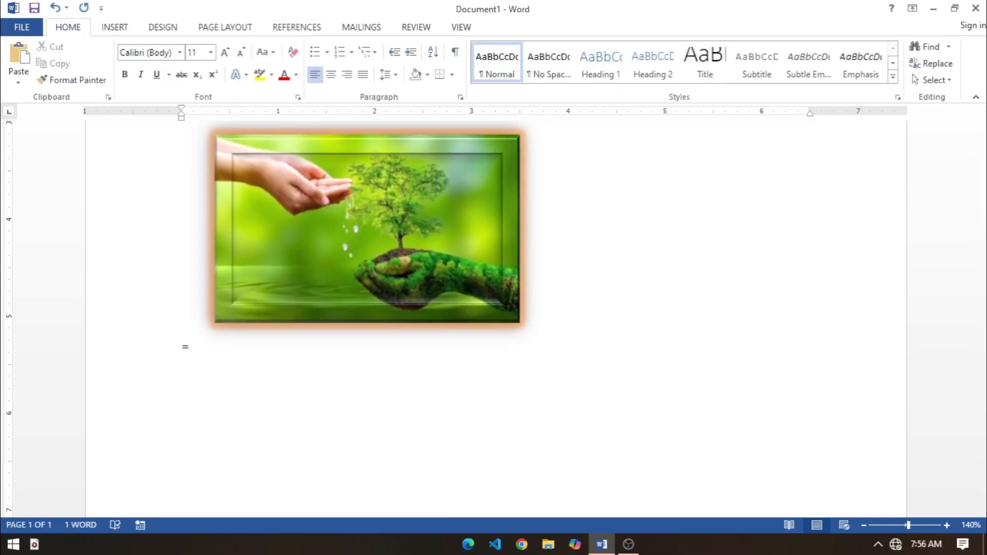
{"action": "type", "text": "RAND()"}
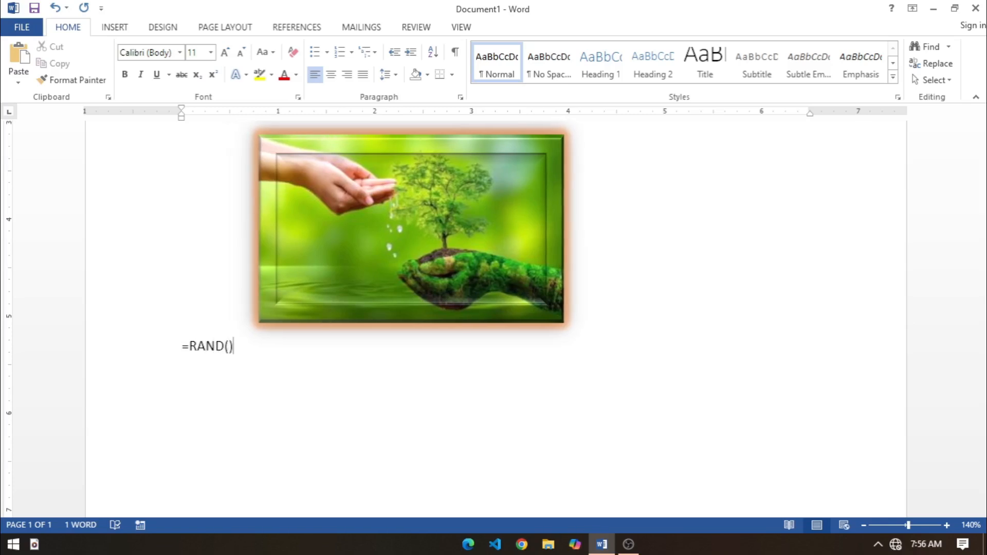
{"action": "key", "text": "Return"}
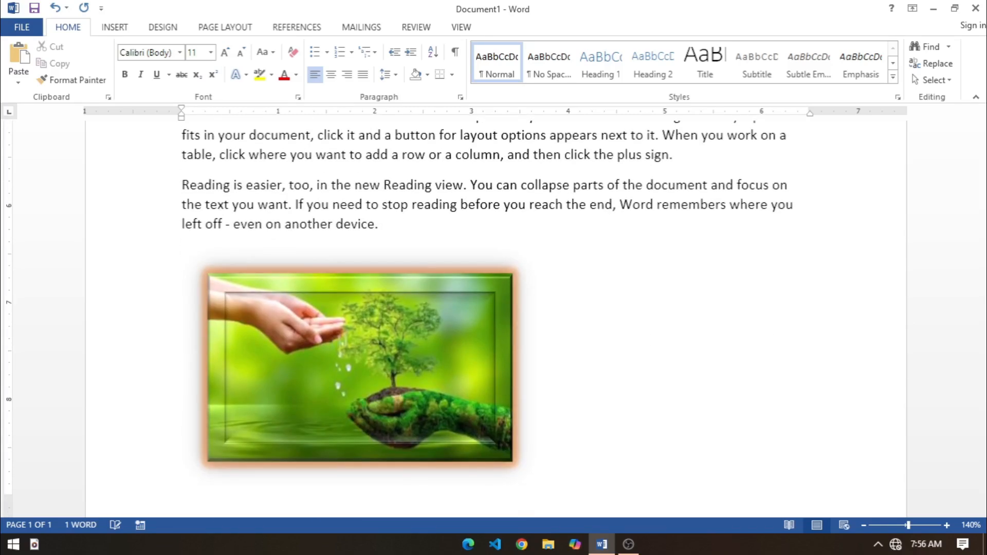
Step: Move the inline tree picture into the last sample paragraph, inside the word "remembers"
{"action": "mouse_move", "coordinate": [983, 393]}
{"action": "left_mouse_down"}
{"action": "mouse_move", "coordinate": [983, 229]}
{"action": "mouse_move", "coordinate": [981, 388]}
{"action": "mouse_move", "coordinate": [980, 378]}
{"action": "left_mouse_up"}
{"action": "left_click_drag", "start_coordinate": [403, 433], "coordinate": [461, 398]}
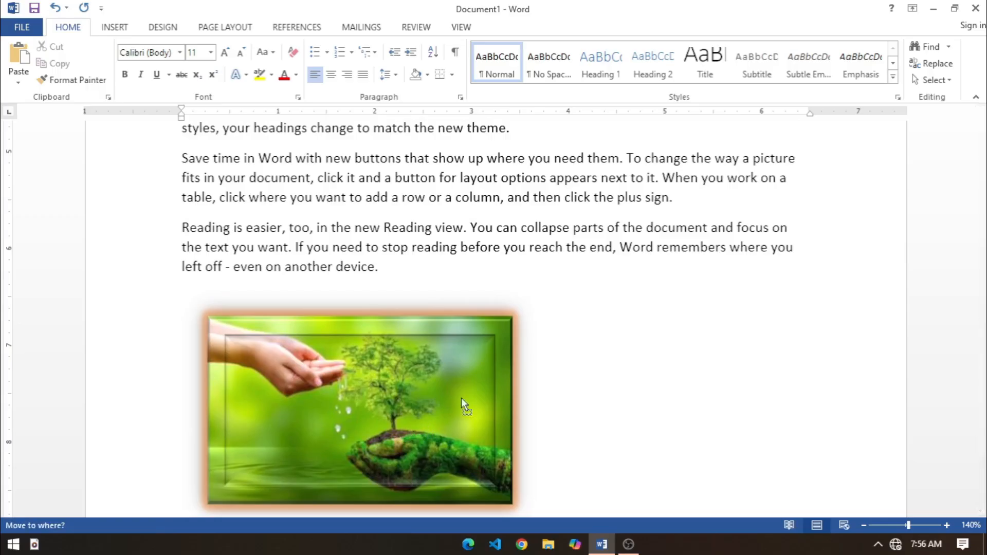
{"action": "left_click_drag", "start_coordinate": [656, 280], "coordinate": [523, 473]}
{"action": "left_click_drag", "start_coordinate": [525, 405], "coordinate": [669, 251]}
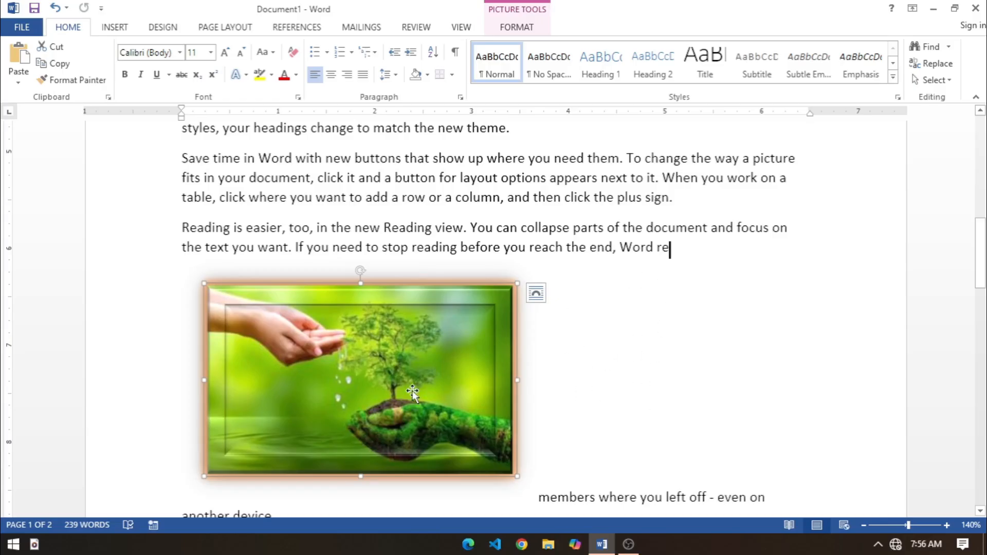
{"action": "left_click_drag", "start_coordinate": [344, 377], "coordinate": [300, 261]}
Step: Set the tree picture's text wrapping to Square and move it up beside the paragraph starting "Save time in Word"
{"action": "left_click", "coordinate": [505, 28]}
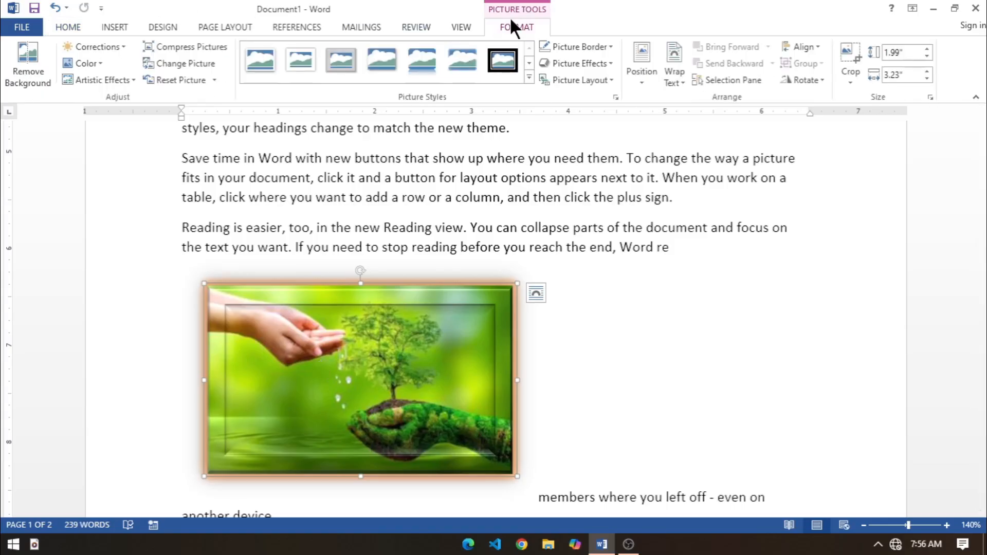
{"action": "left_click", "coordinate": [676, 78]}
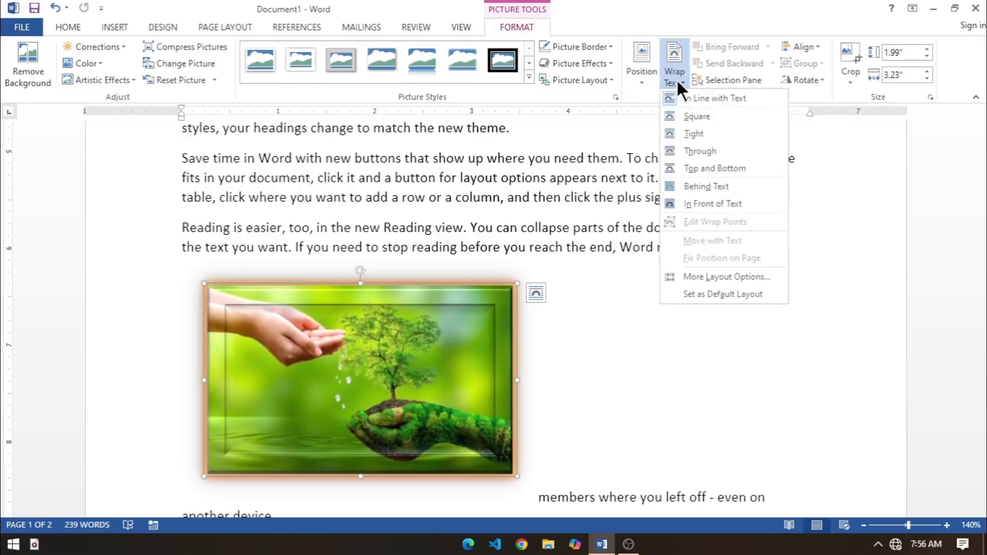
{"action": "left_click", "coordinate": [690, 116]}
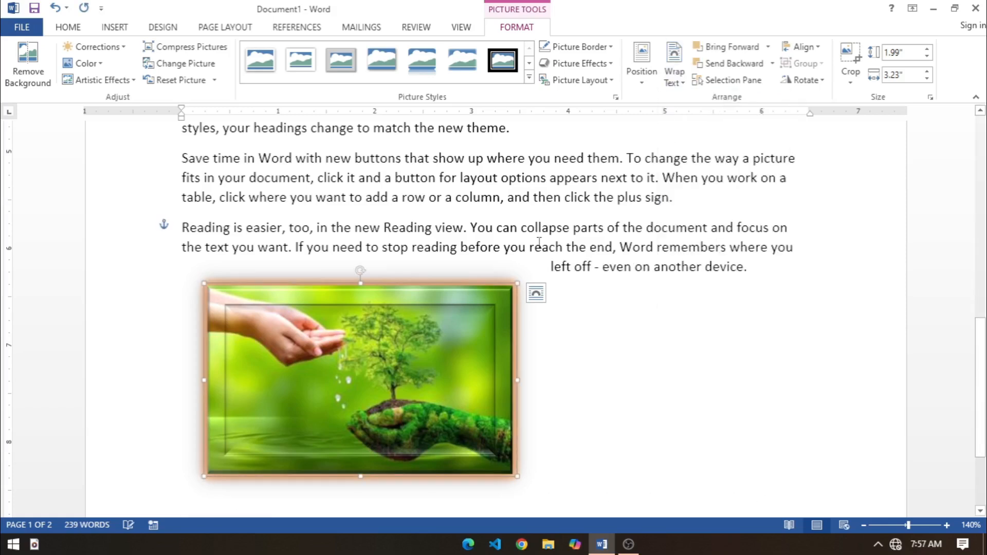
{"action": "left_click_drag", "start_coordinate": [399, 380], "coordinate": [394, 268]}
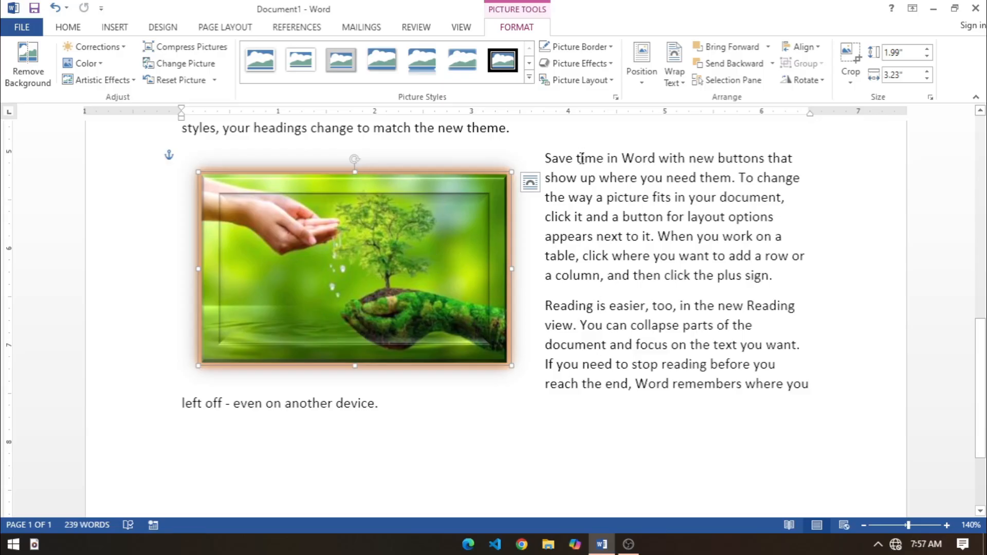
Step: Try the Behind Text and In Front of Text wrapping options on the tree picture
{"action": "left_click", "coordinate": [668, 76]}
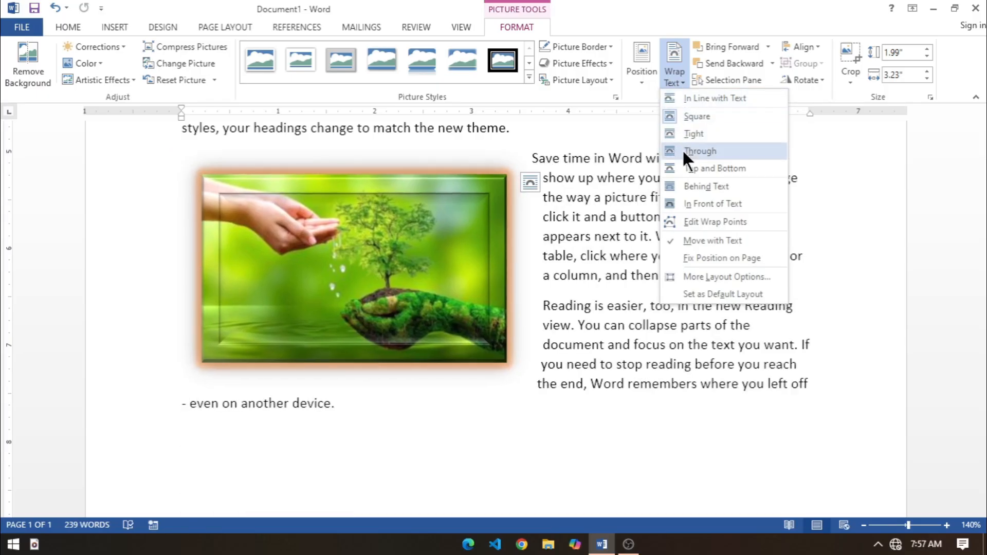
{"action": "left_click", "coordinate": [686, 187]}
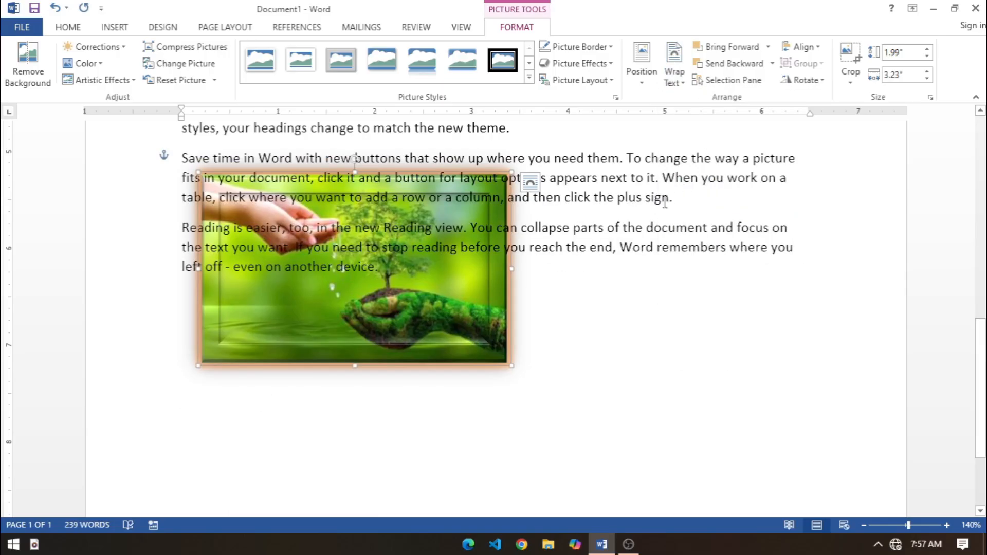
{"action": "left_click", "coordinate": [671, 77]}
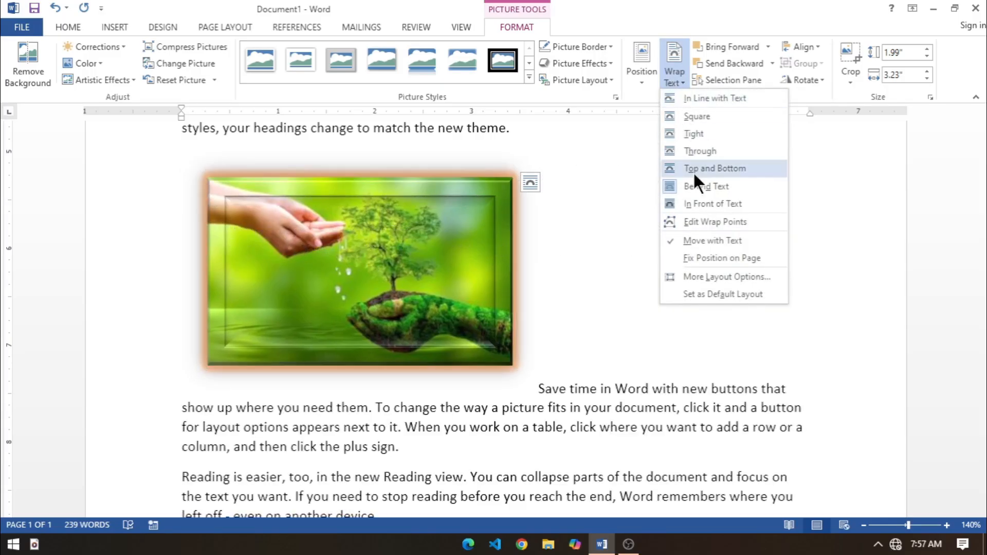
{"action": "left_click", "coordinate": [700, 204]}
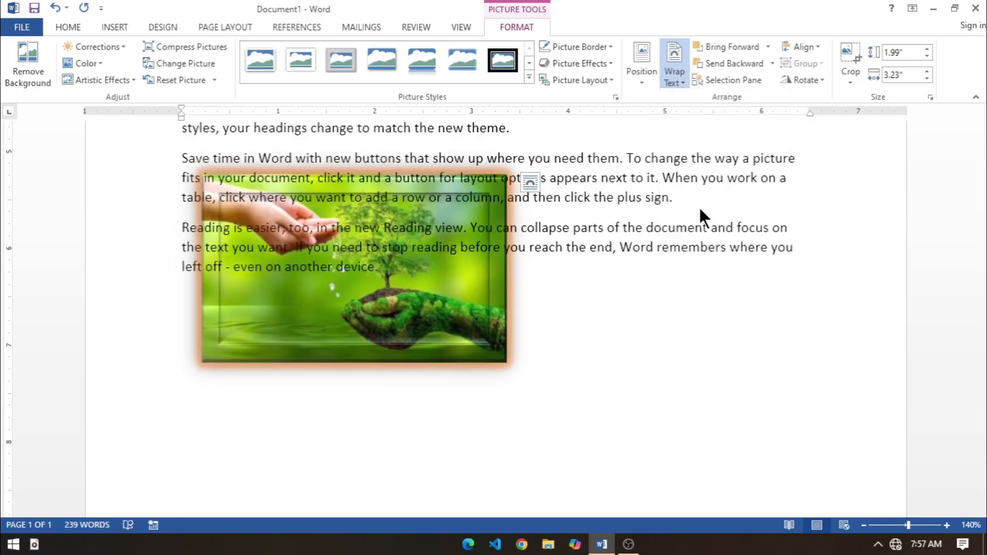
Step: Move the tree picture to the page's right side beside the "Themes and styles" paragraph and set its wrapping to Square
{"action": "left_click_drag", "start_coordinate": [447, 293], "coordinate": [761, 186]}
{"action": "scroll", "coordinate": [762, 188], "scroll_direction": "up", "scroll_amount": 2}
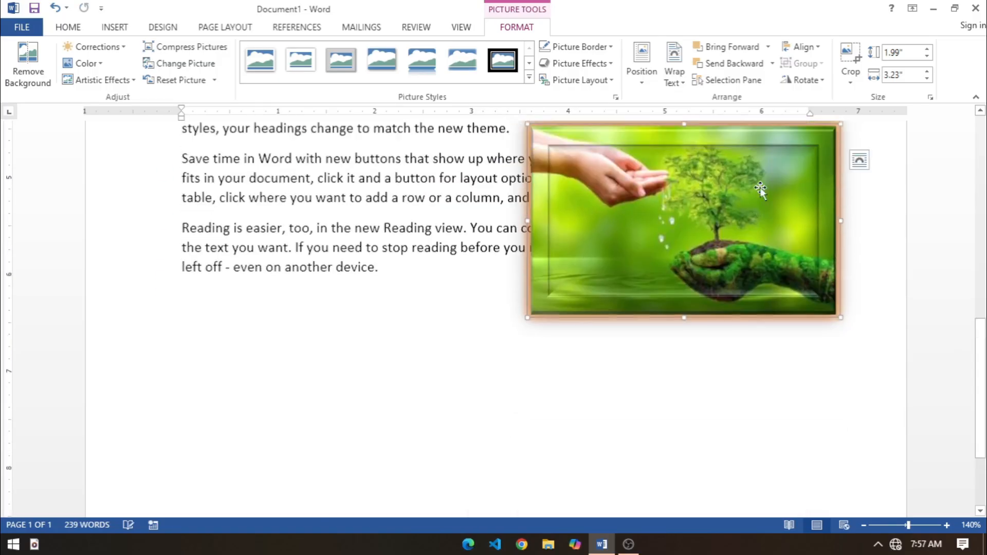
{"action": "left_click", "coordinate": [681, 77]}
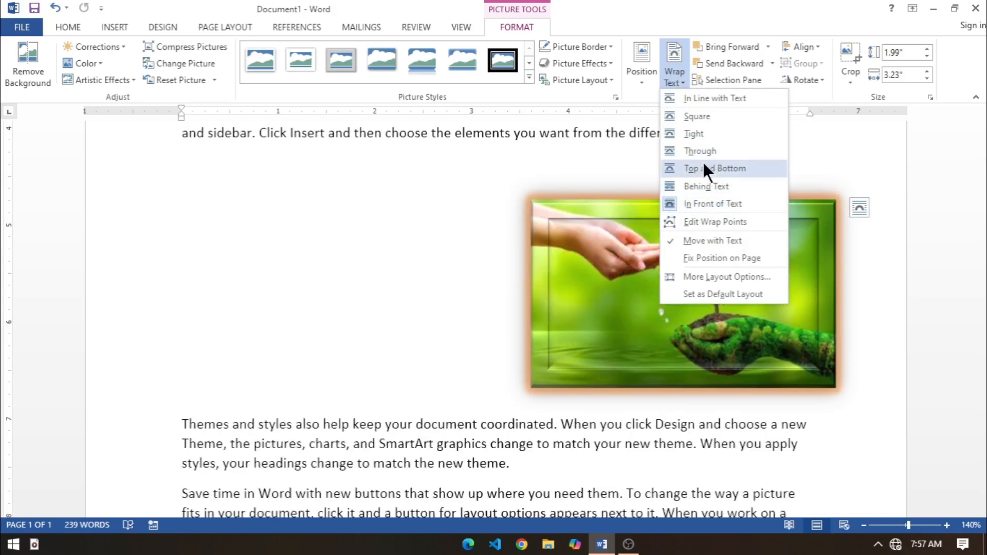
{"action": "left_click", "coordinate": [693, 119]}
{"action": "left_click_drag", "start_coordinate": [643, 267], "coordinate": [651, 275]}
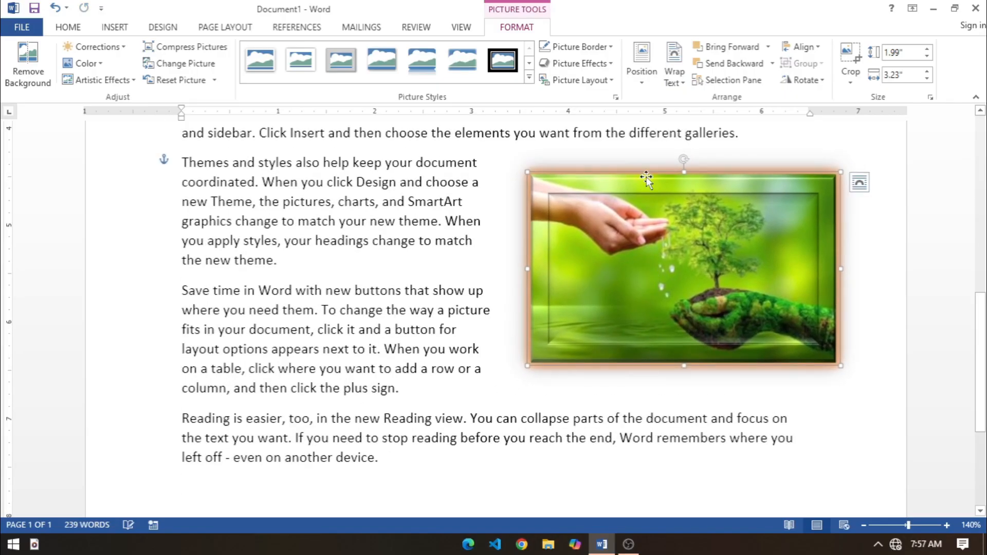
Step: Position the group photo at the page's top left with square text wrapping, and shift it slightly lower beside the first paragraph
{"action": "scroll", "coordinate": [637, 185], "scroll_direction": "up", "scroll_amount": 5}
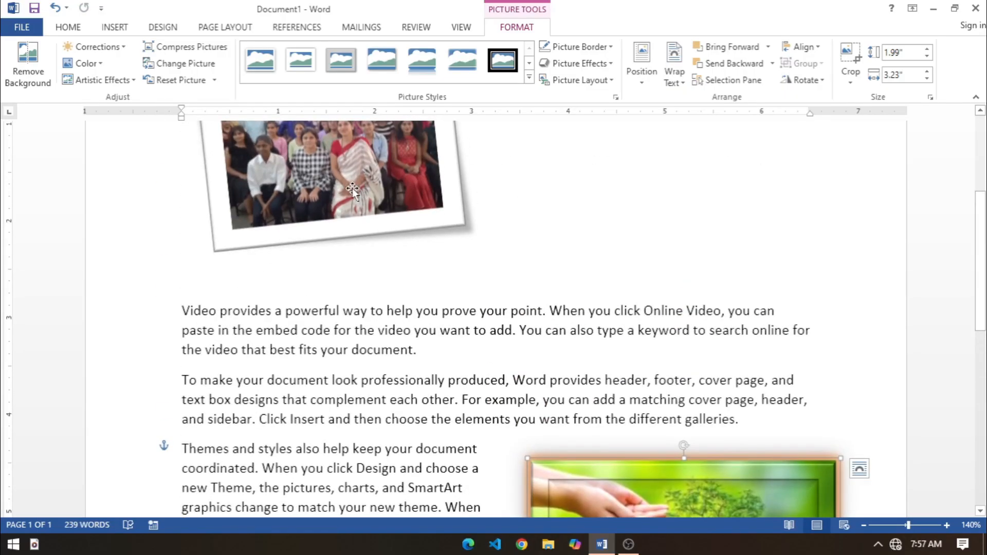
{"action": "left_click", "coordinate": [352, 192]}
{"action": "scroll", "coordinate": [409, 195], "scroll_direction": "up", "scroll_amount": 2}
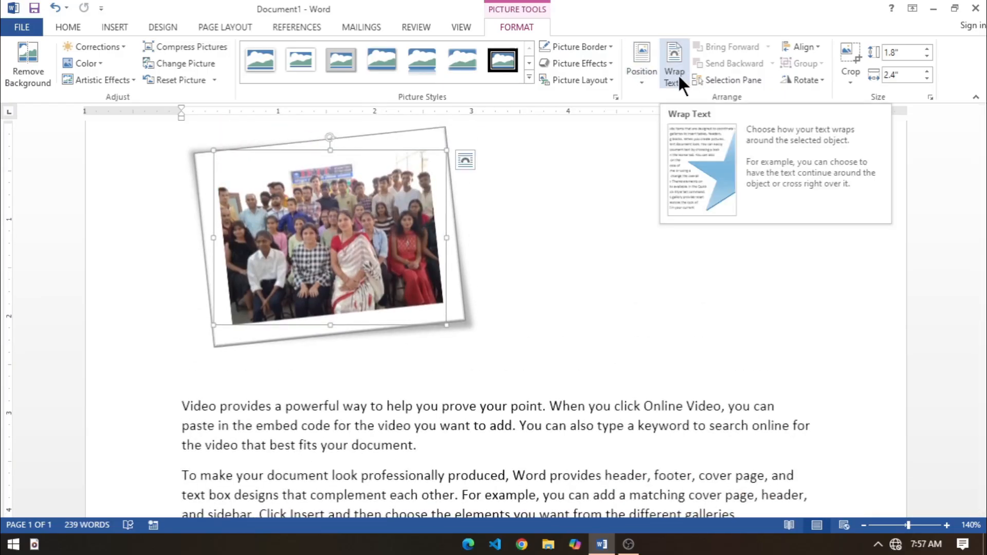
{"action": "left_click", "coordinate": [641, 83]}
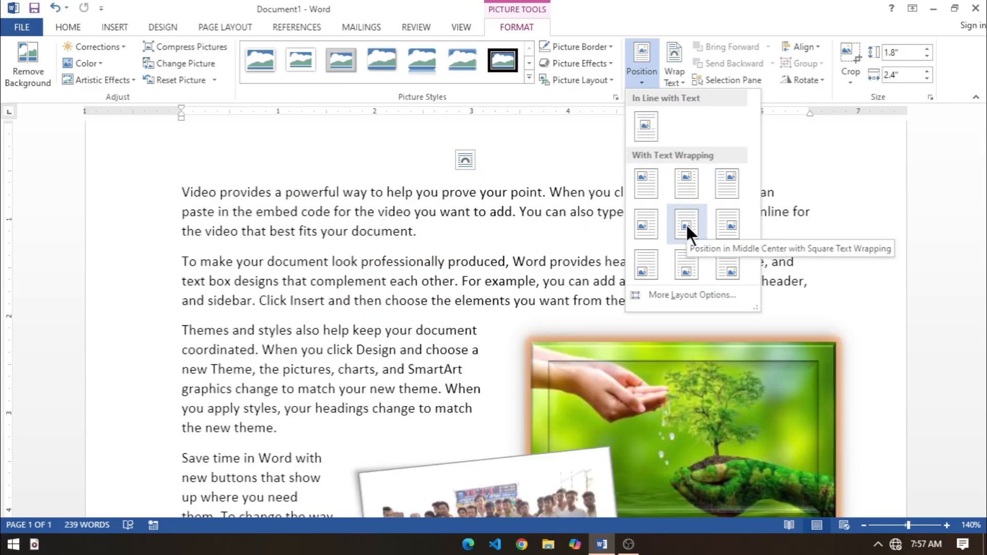
{"action": "left_click", "coordinate": [646, 183]}
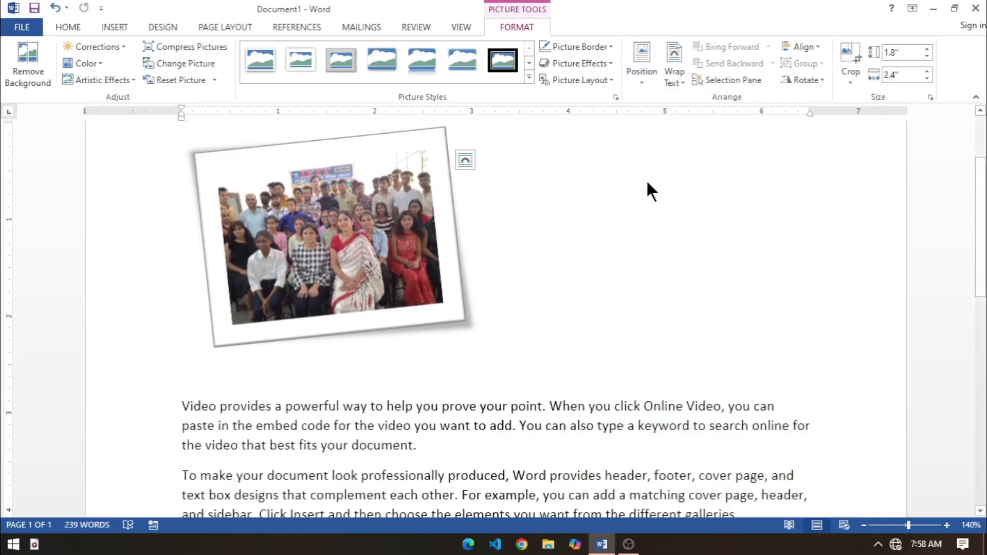
{"action": "left_click_drag", "start_coordinate": [403, 262], "coordinate": [391, 306]}
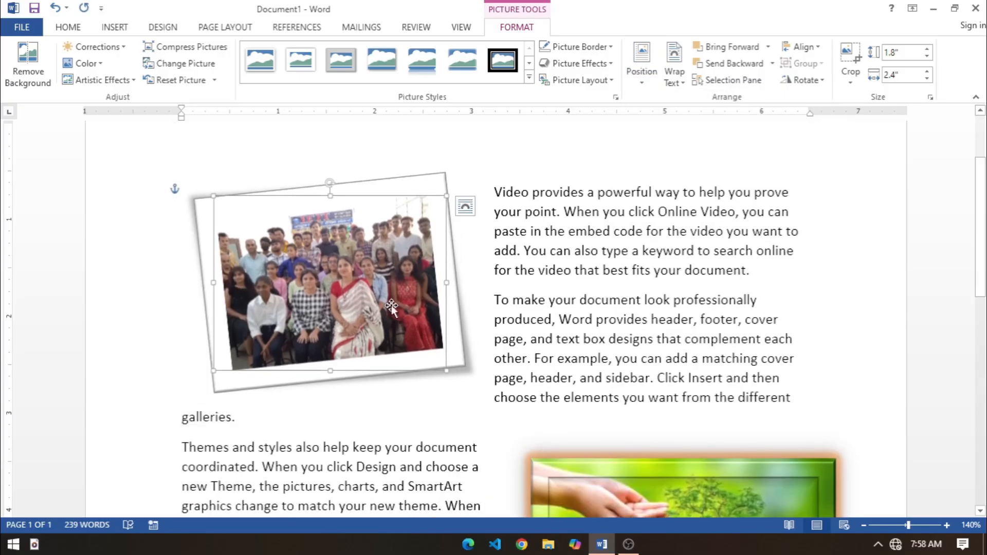
Step: Reset the group photo to the page's top-left position with square text wrapping
{"action": "left_click", "coordinate": [636, 81]}
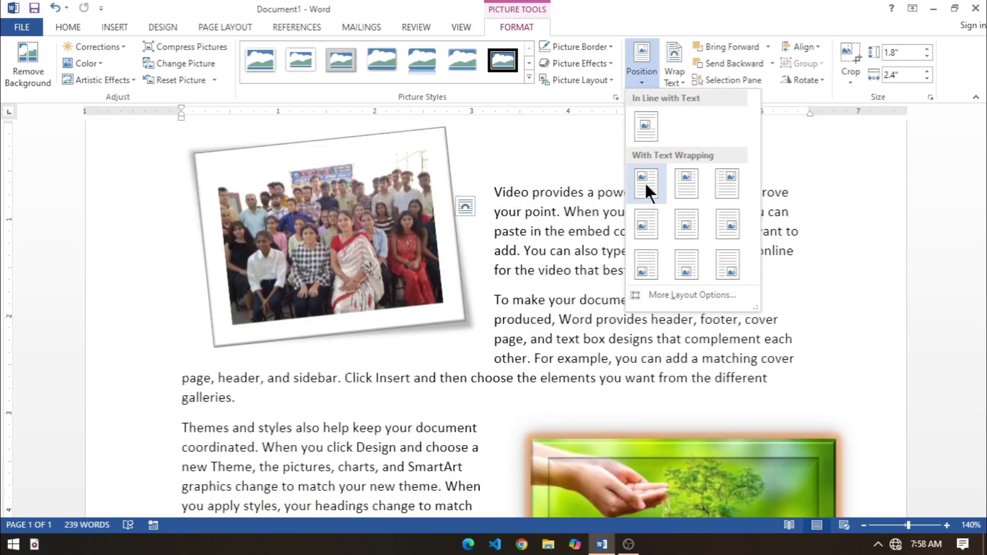
{"action": "left_click", "coordinate": [645, 182]}
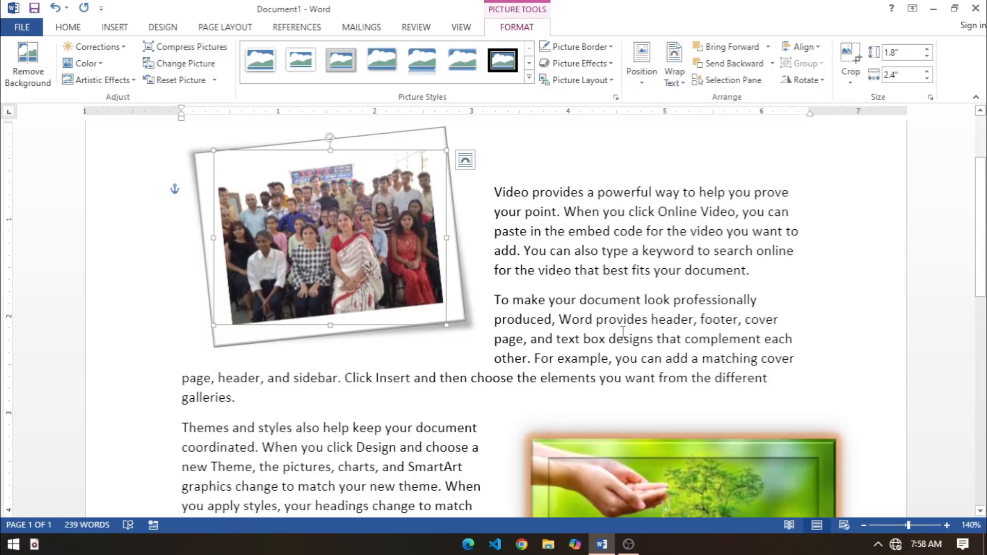
{"action": "left_click", "coordinate": [587, 232]}
Step: Rotate the tree picture slightly counterclockwise and flip it horizontally
{"action": "scroll", "coordinate": [681, 450], "scroll_direction": "down", "scroll_amount": 2}
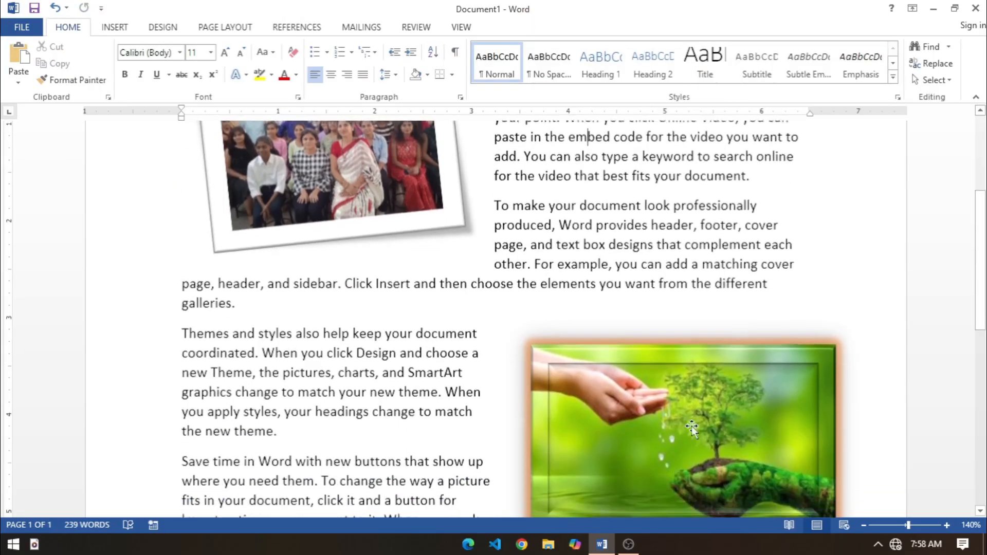
{"action": "left_click", "coordinate": [683, 341]}
{"action": "scroll", "coordinate": [689, 293], "scroll_direction": "down", "scroll_amount": 1}
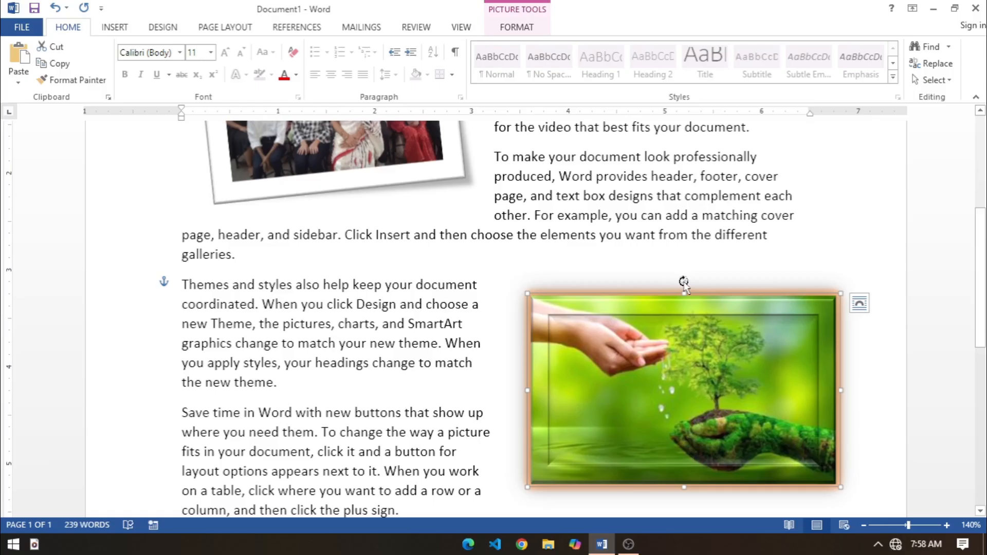
{"action": "left_click_drag", "start_coordinate": [683, 283], "coordinate": [652, 275]}
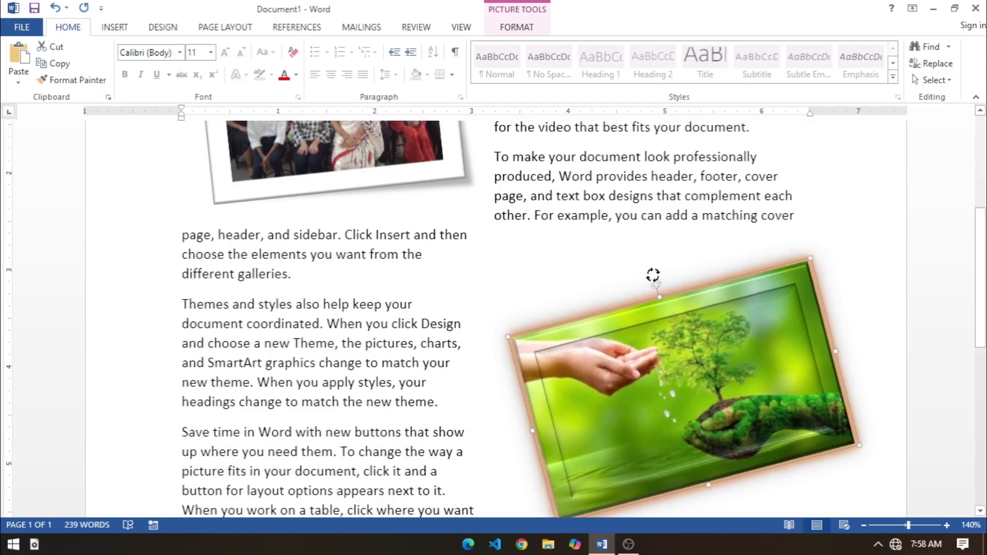
{"action": "left_click", "coordinate": [522, 28]}
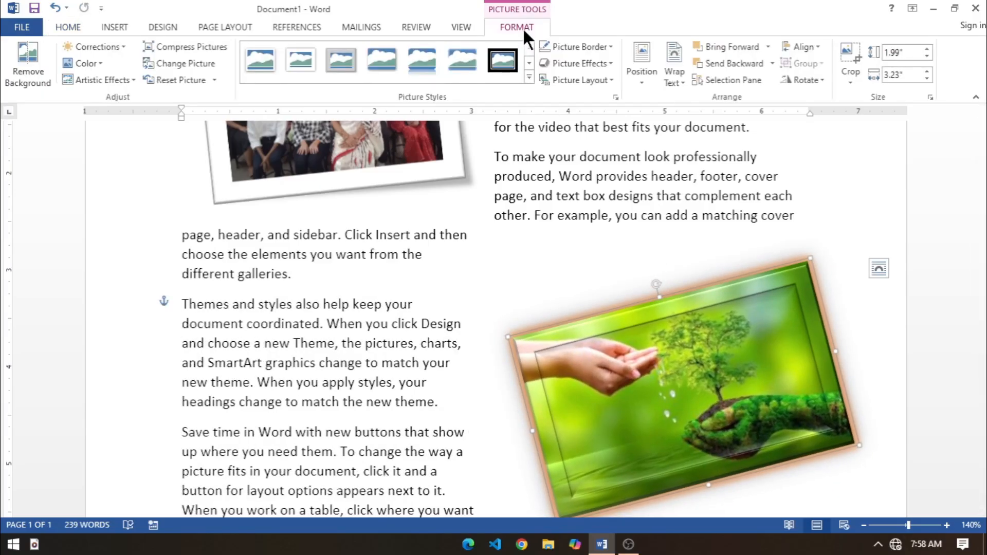
{"action": "left_click", "coordinate": [806, 80]}
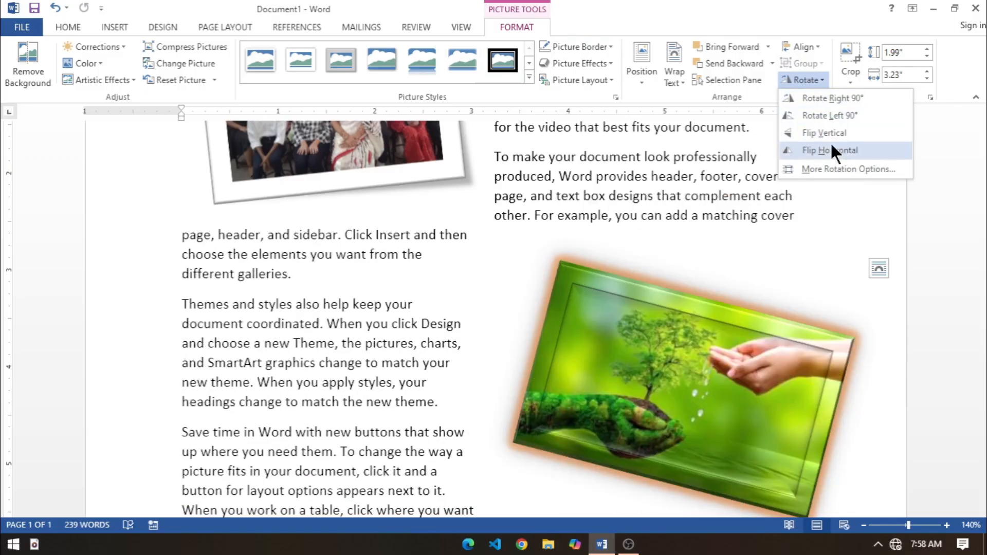
{"action": "left_click", "coordinate": [831, 149]}
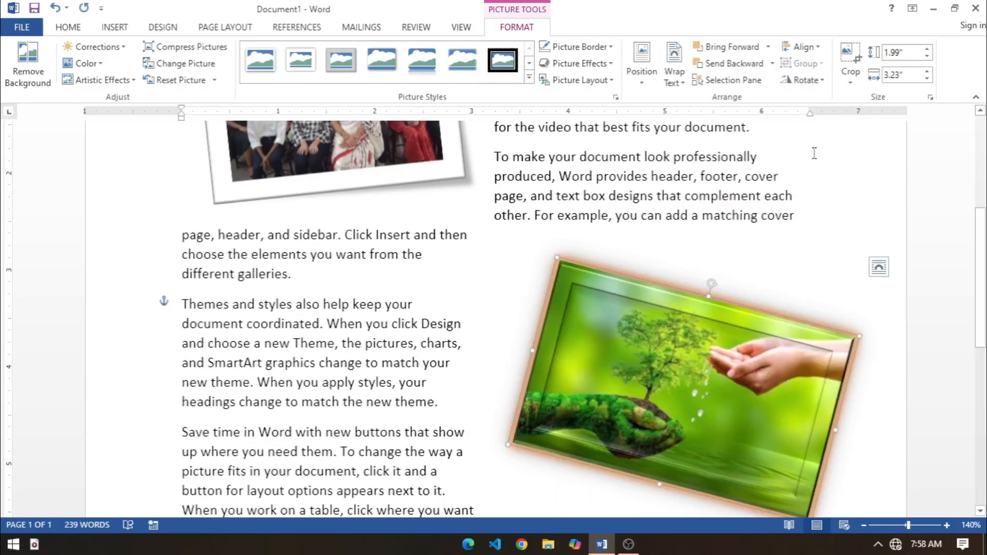
Step: Crop the tree picture from its top, bottom and side edges to about 1.13" high by 2.09" wide
{"action": "left_click", "coordinate": [857, 84]}
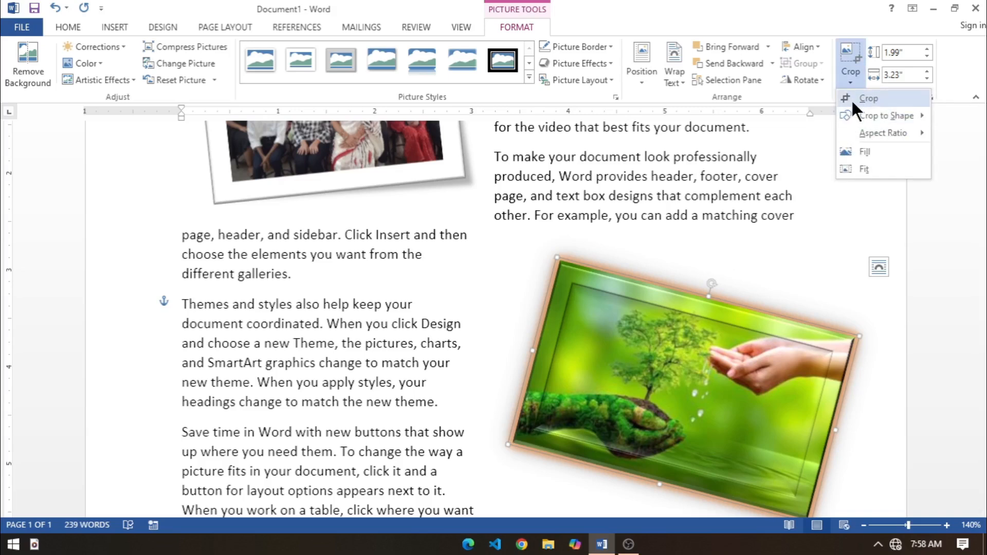
{"action": "left_click", "coordinate": [852, 102]}
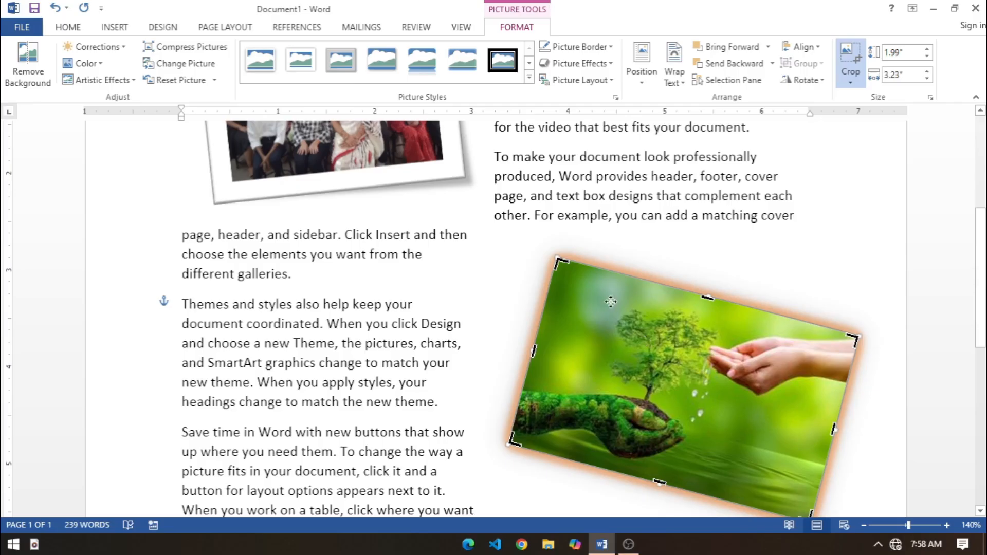
{"action": "mouse_move", "coordinate": [565, 279]}
{"action": "left_mouse_down"}
{"action": "mouse_move", "coordinate": [620, 310]}
{"action": "mouse_move", "coordinate": [558, 279]}
{"action": "left_mouse_up"}
{"action": "left_click_drag", "start_coordinate": [707, 301], "coordinate": [682, 389]}
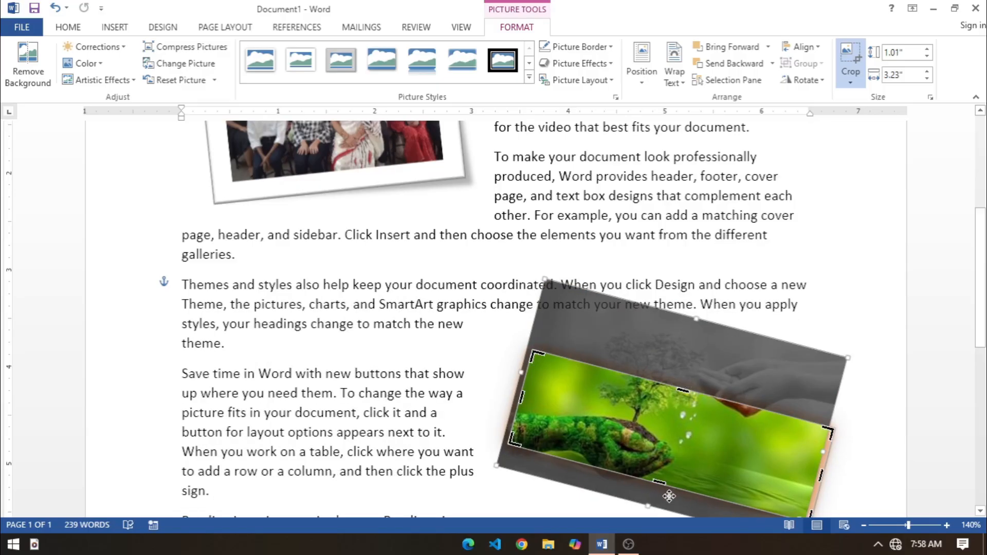
{"action": "left_click_drag", "start_coordinate": [658, 481], "coordinate": [664, 460]}
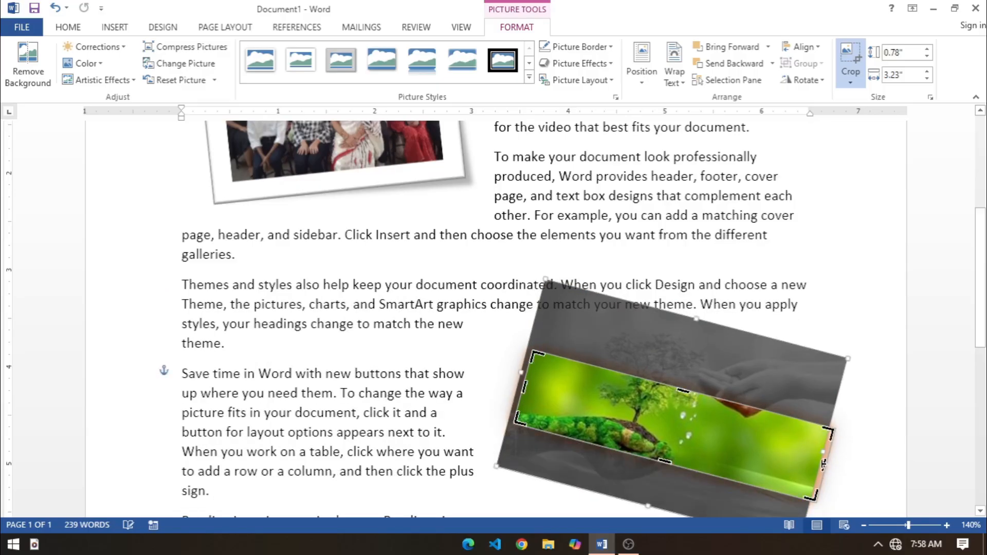
{"action": "left_click_drag", "start_coordinate": [824, 467], "coordinate": [716, 447]}
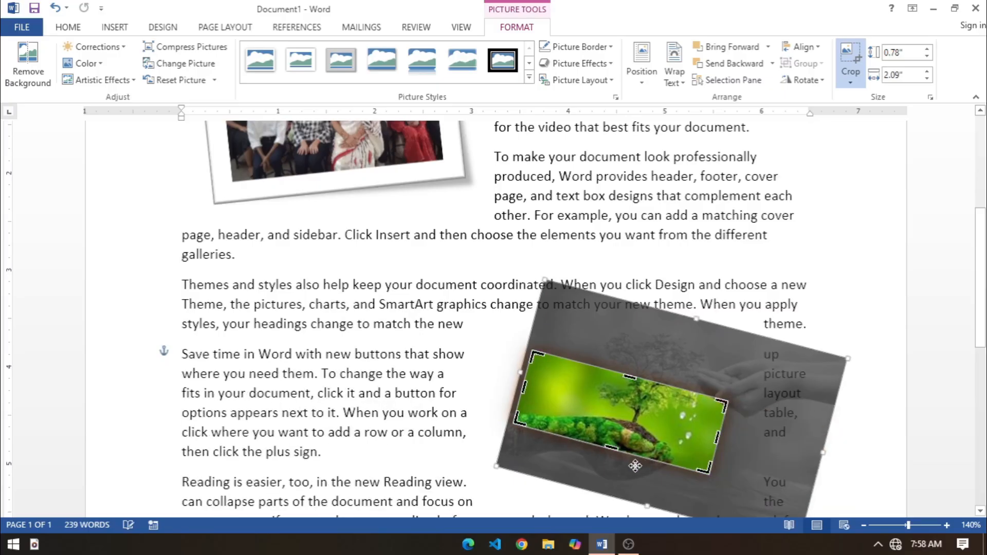
{"action": "left_click_drag", "start_coordinate": [611, 450], "coordinate": [604, 480]}
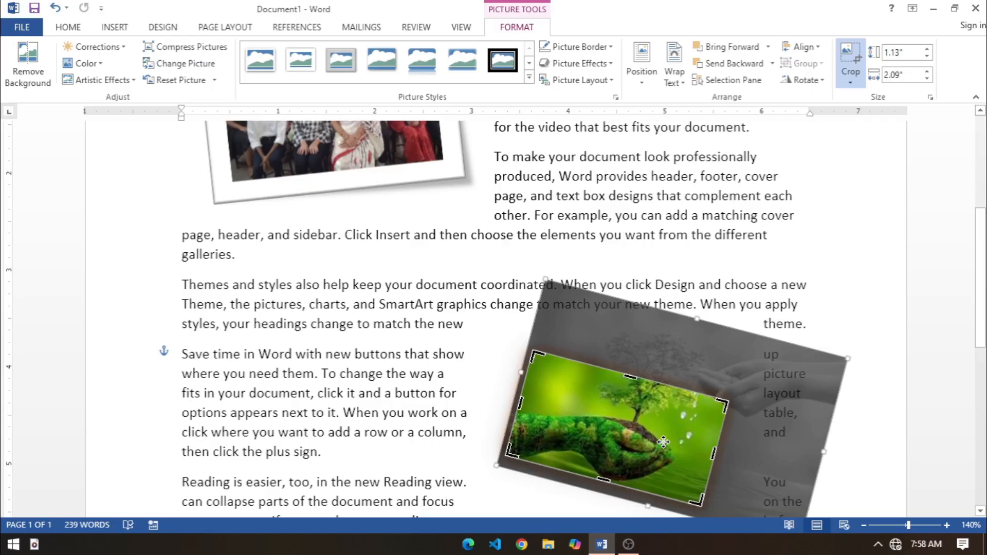
{"action": "left_click", "coordinate": [478, 409]}
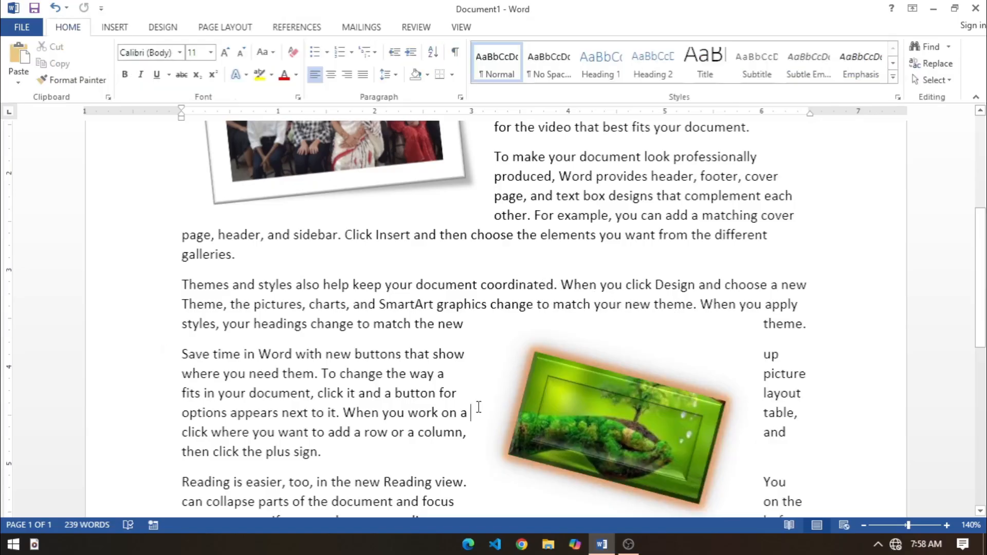
Step: Enlarge the cropped tree picture to a width of 3", with a height of 1.61"
{"action": "left_click", "coordinate": [665, 449]}
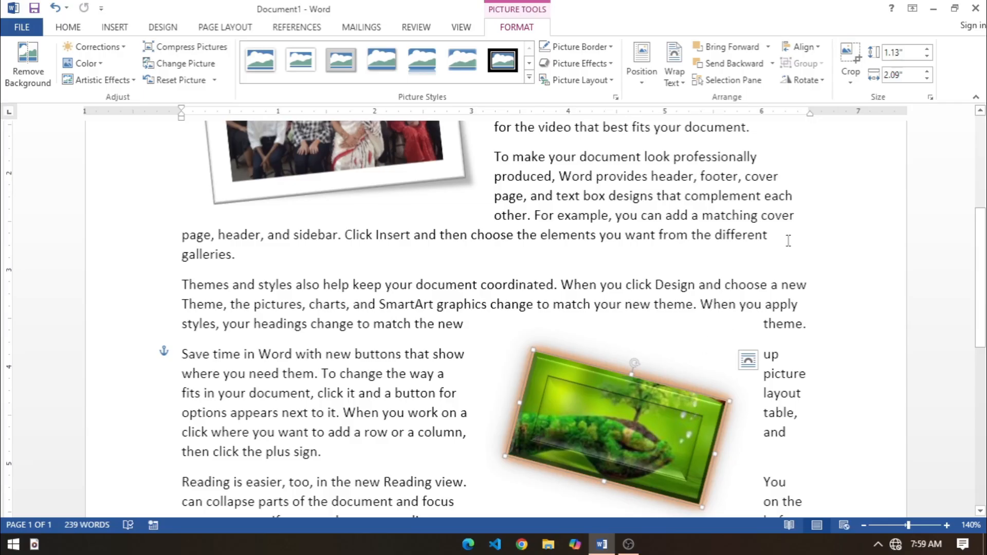
{"action": "left_click", "coordinate": [926, 49]}
{"action": "left_click", "coordinate": [927, 49]}
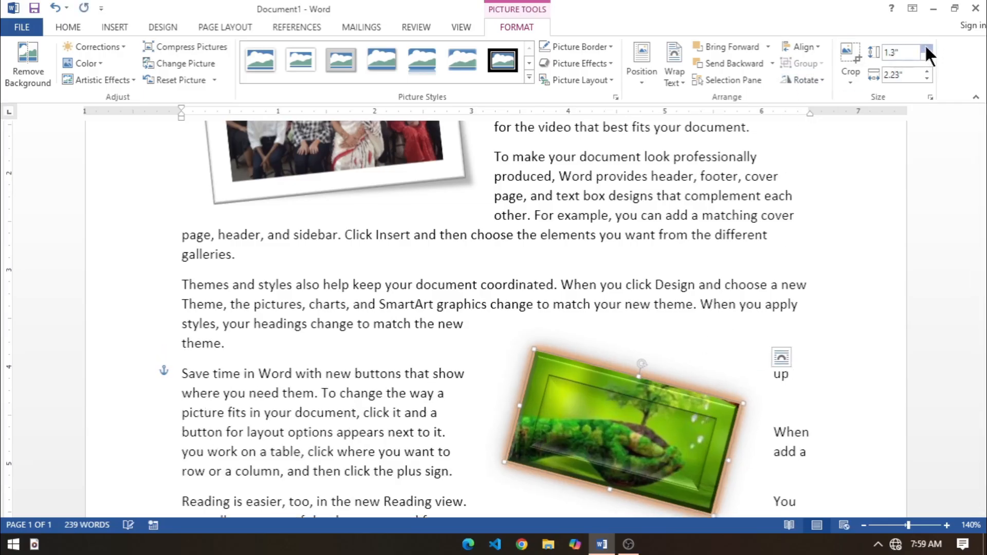
{"action": "left_click", "coordinate": [926, 50]}
{"action": "left_click", "coordinate": [926, 49]}
{"action": "left_click", "coordinate": [927, 55]}
{"action": "left_click", "coordinate": [926, 55]}
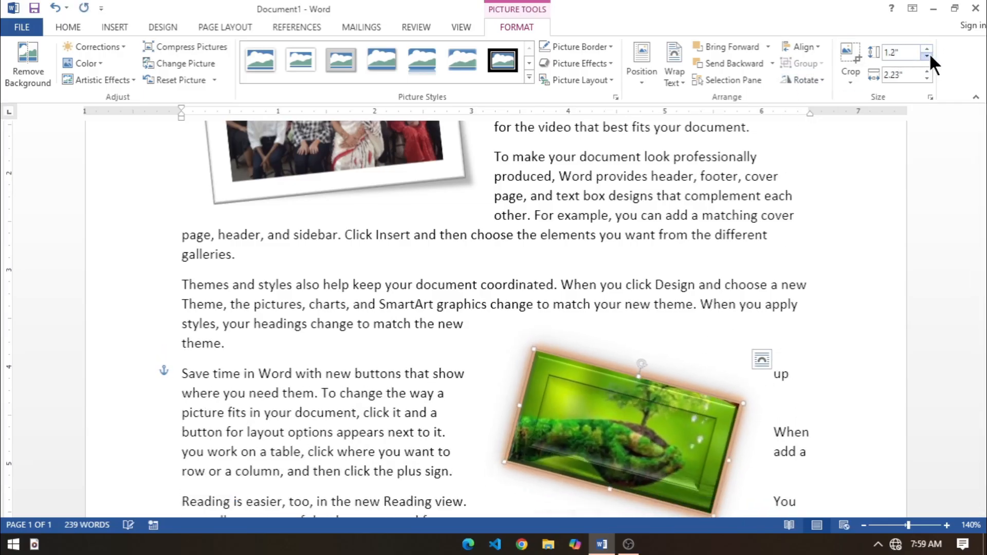
{"action": "left_click", "coordinate": [926, 50]}
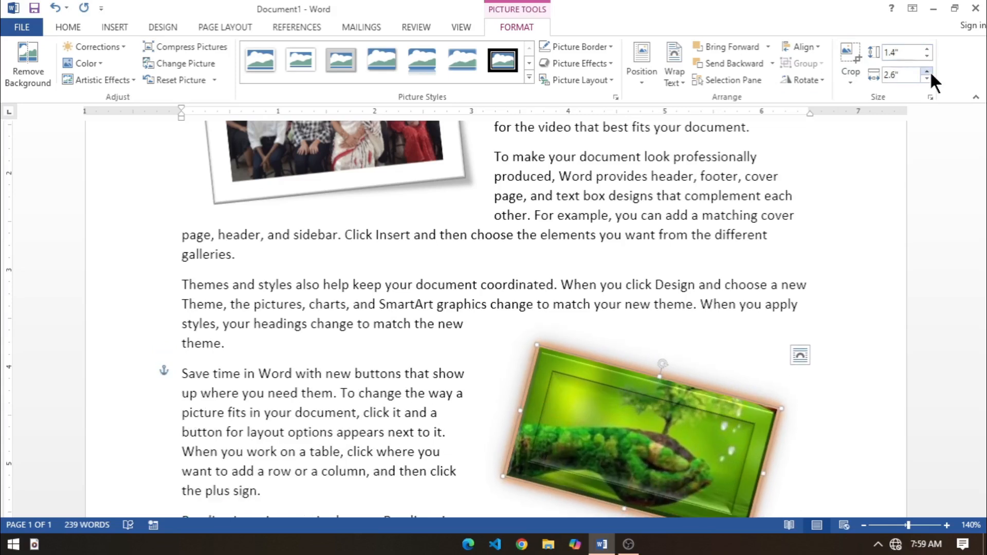
{"action": "left_click", "coordinate": [926, 72]}
{"action": "left_click", "coordinate": [927, 71]}
{"action": "left_click", "coordinate": [927, 72]}
{"action": "left_click", "coordinate": [926, 71]}
Step: Move the tree picture to the middle of the text, reduce its tilt, and enlarge it to about 1.67" by 3.11"
{"action": "left_click_drag", "start_coordinate": [669, 426], "coordinate": [535, 278]}
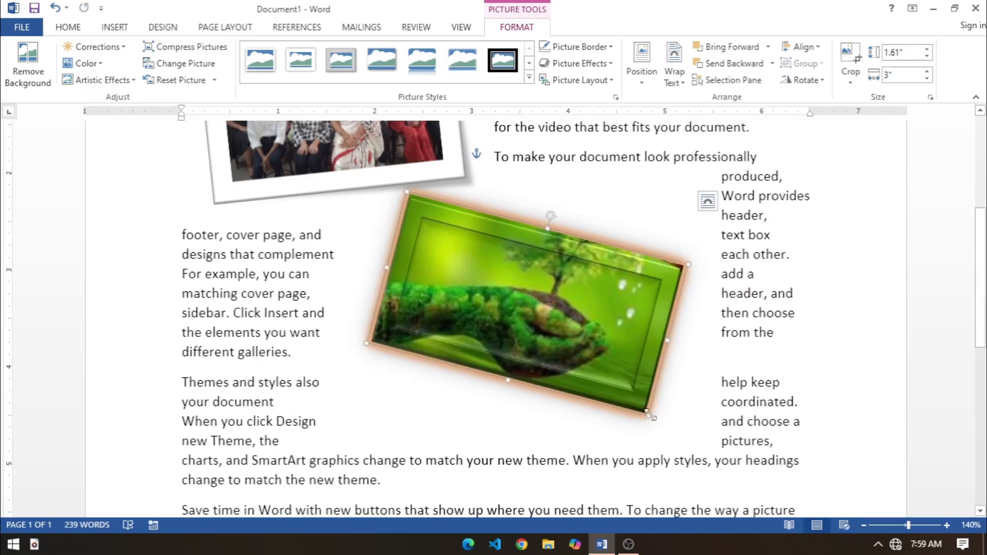
{"action": "mouse_move", "coordinate": [549, 220]}
{"action": "left_mouse_down"}
{"action": "mouse_move", "coordinate": [510, 238]}
{"action": "mouse_move", "coordinate": [537, 220]}
{"action": "left_mouse_up"}
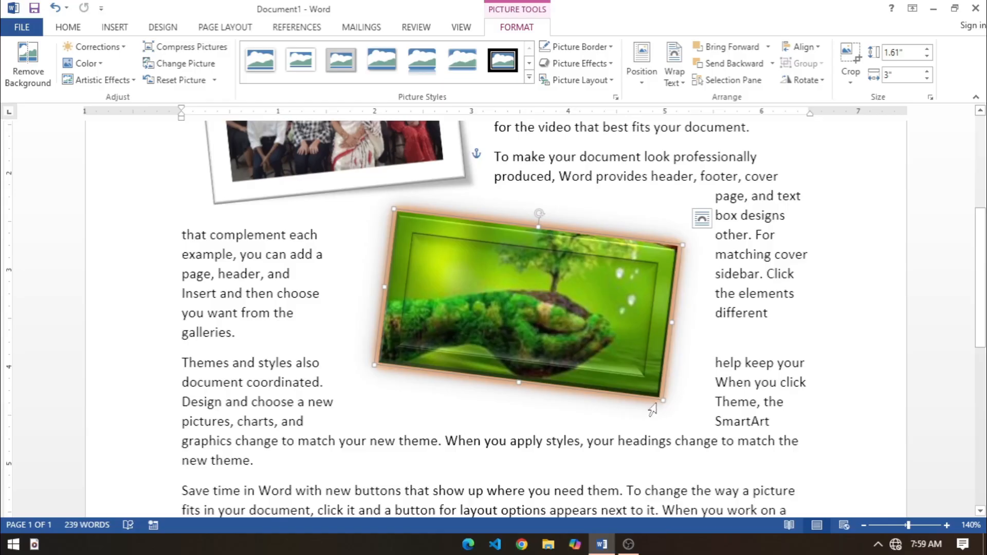
{"action": "left_click_drag", "start_coordinate": [662, 402], "coordinate": [667, 408]}
{"action": "left_click", "coordinate": [602, 462]}
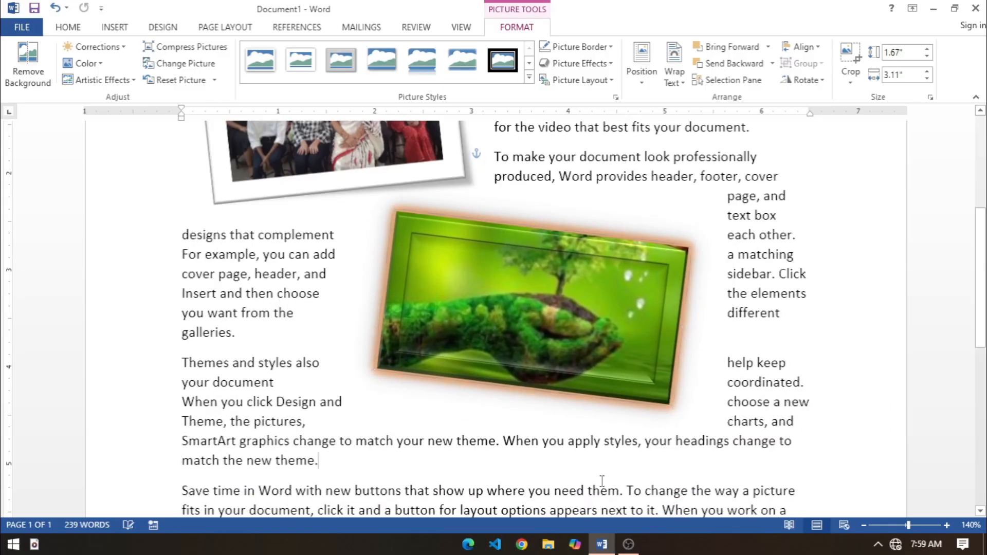
{"action": "left_click", "coordinate": [616, 273]}
{"action": "left_click", "coordinate": [393, 441]}
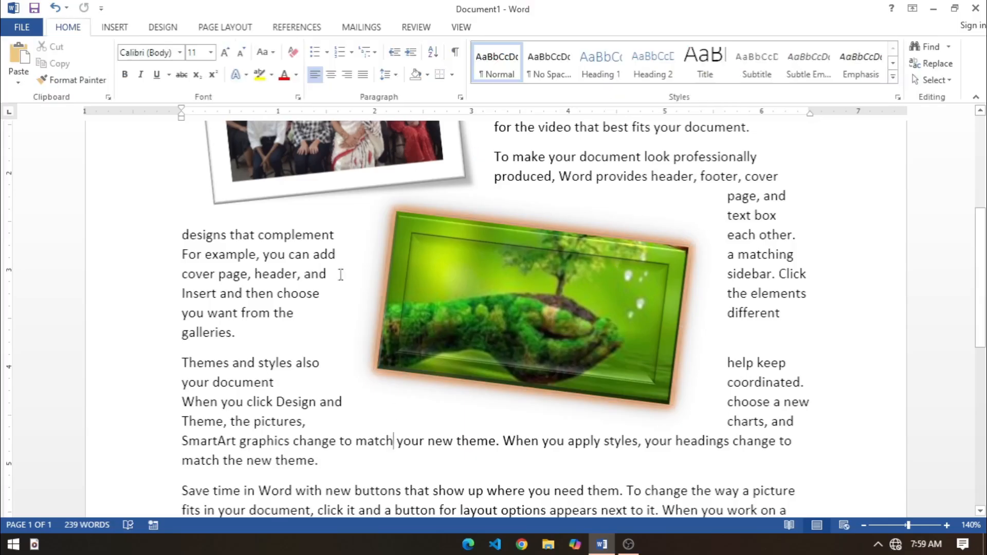
Step: Try to insert an online picture, and dismiss the window
{"action": "left_click", "coordinate": [115, 27]}
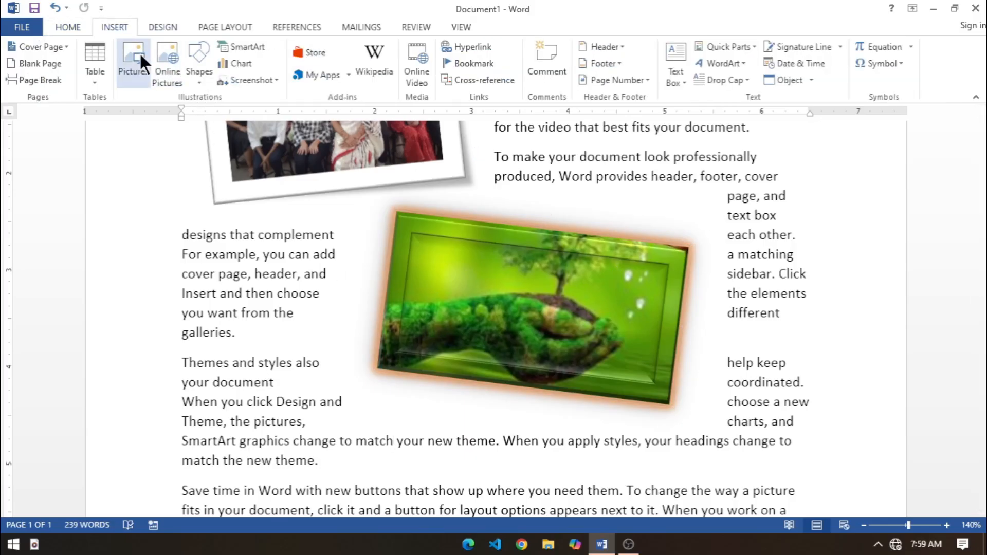
{"action": "left_click", "coordinate": [167, 72]}
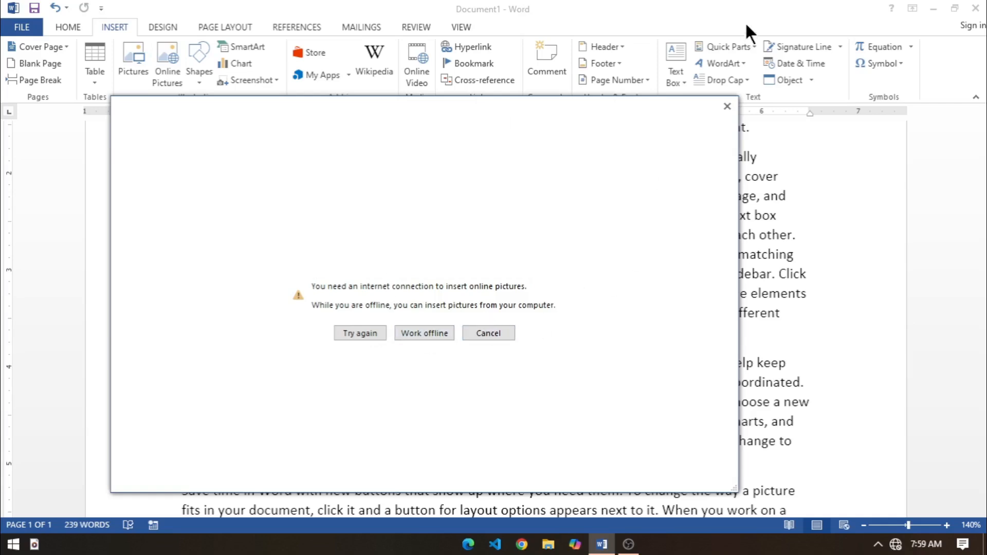
{"action": "left_click", "coordinate": [726, 106]}
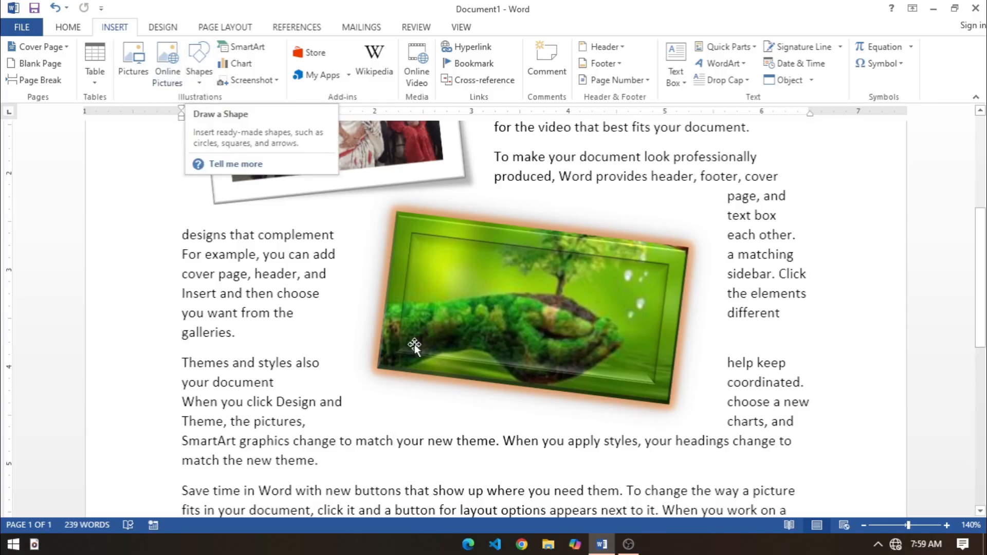
Step: Add a blank line after the "Save time in Word" paragraph and draw a Wave shape there, about 1.1" high by 2.97" wide
{"action": "scroll", "coordinate": [420, 349], "scroll_direction": "down", "scroll_amount": 3}
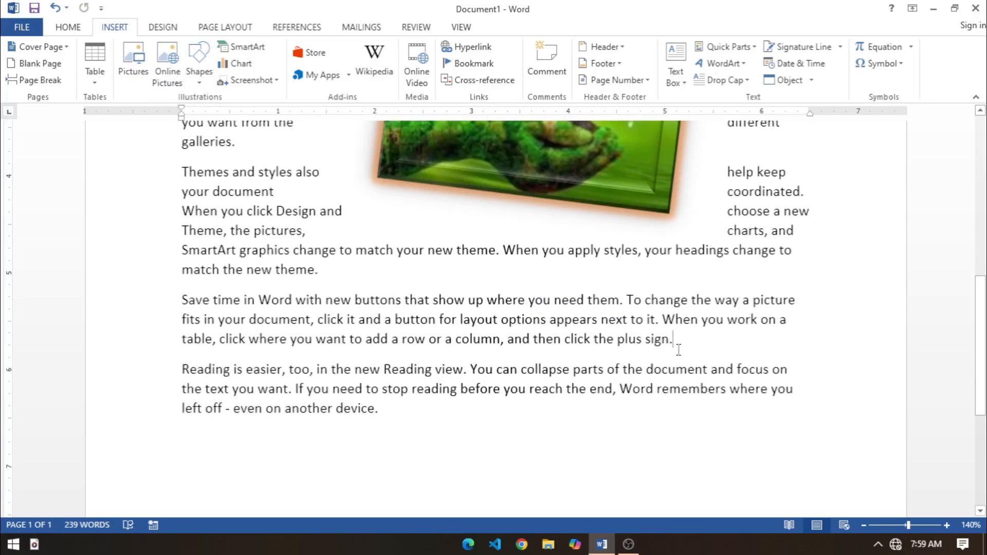
{"action": "key", "text": "Return"}
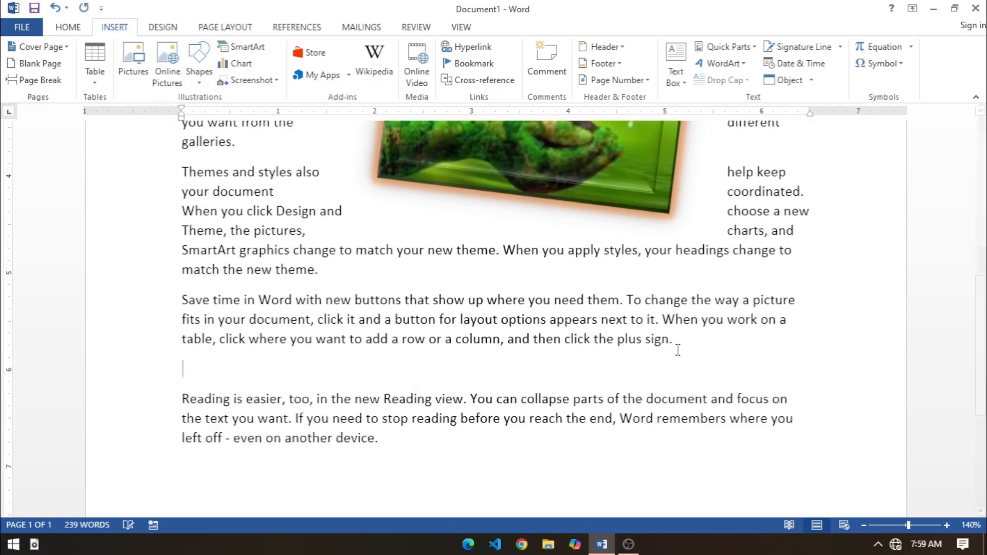
{"action": "left_click", "coordinate": [199, 82]}
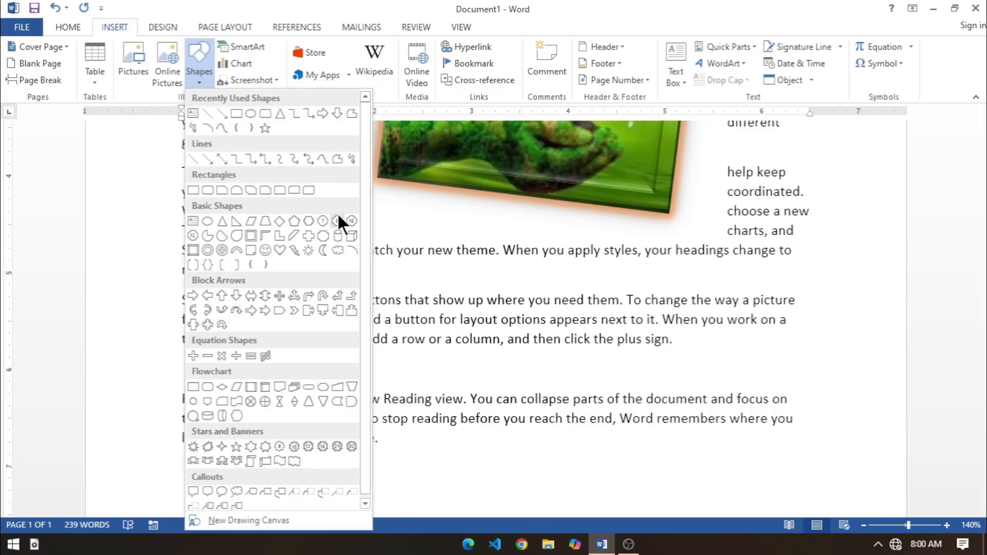
{"action": "left_click_drag", "start_coordinate": [362, 213], "coordinate": [374, 261]}
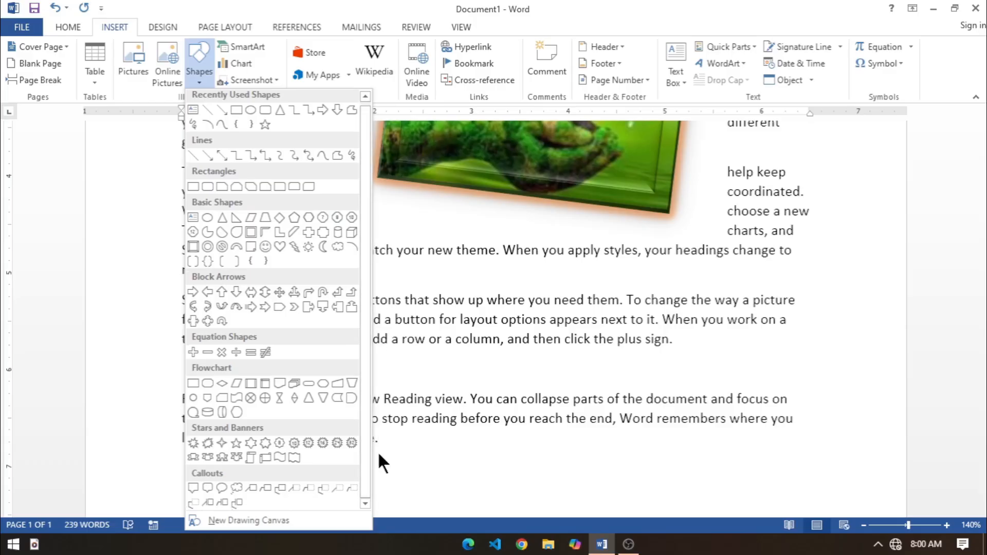
{"action": "left_click", "coordinate": [279, 455]}
{"action": "mouse_move", "coordinate": [290, 329]}
{"action": "left_mouse_down"}
{"action": "mouse_move", "coordinate": [341, 387]}
{"action": "mouse_move", "coordinate": [509, 408]}
{"action": "mouse_move", "coordinate": [577, 435]}
{"action": "left_mouse_up"}
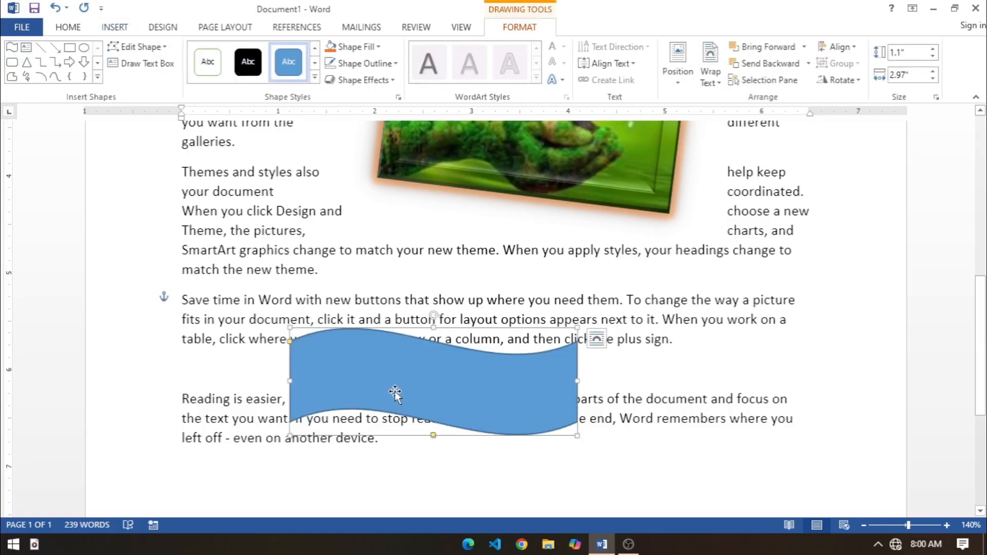
Step: Enter the text "IEIT CLSSES" in the wave shape and set its text fill to black
{"action": "type", "text": "IEI"}
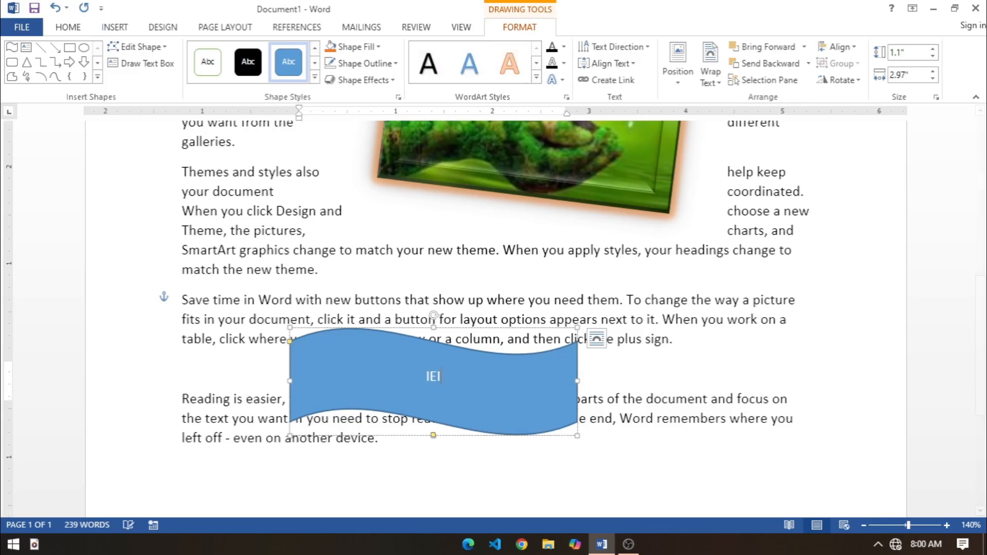
{"action": "type", "text": "T CLSSES"}
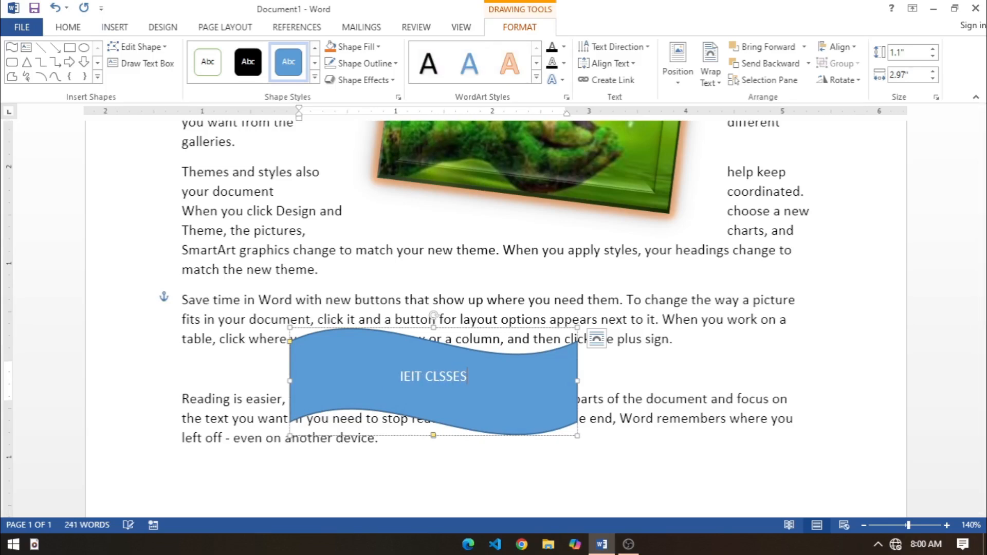
{"action": "key", "text": "ctrl+a"}
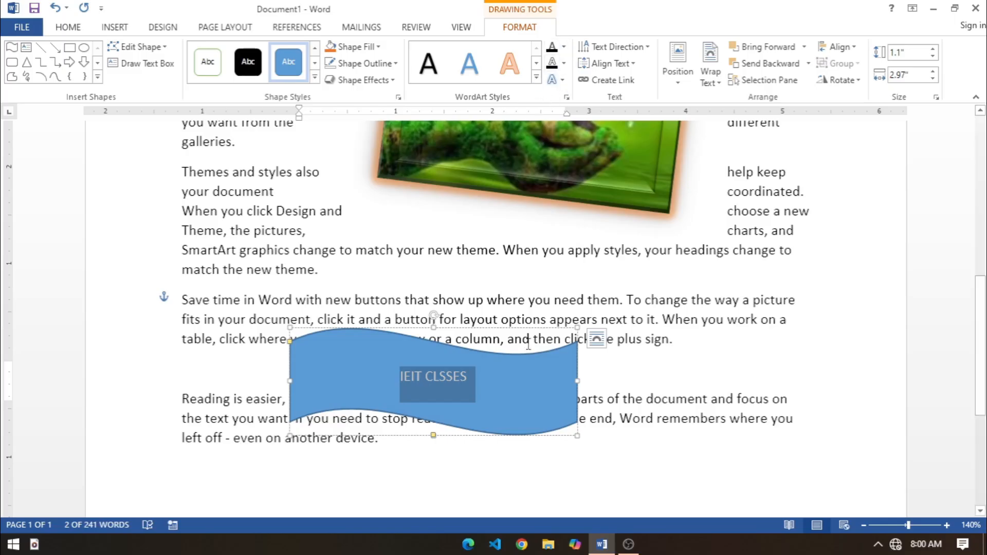
{"action": "left_click", "coordinate": [563, 45]}
{"action": "left_click", "coordinate": [563, 97]}
{"action": "left_click", "coordinate": [564, 46]}
{"action": "left_click", "coordinate": [564, 96]}
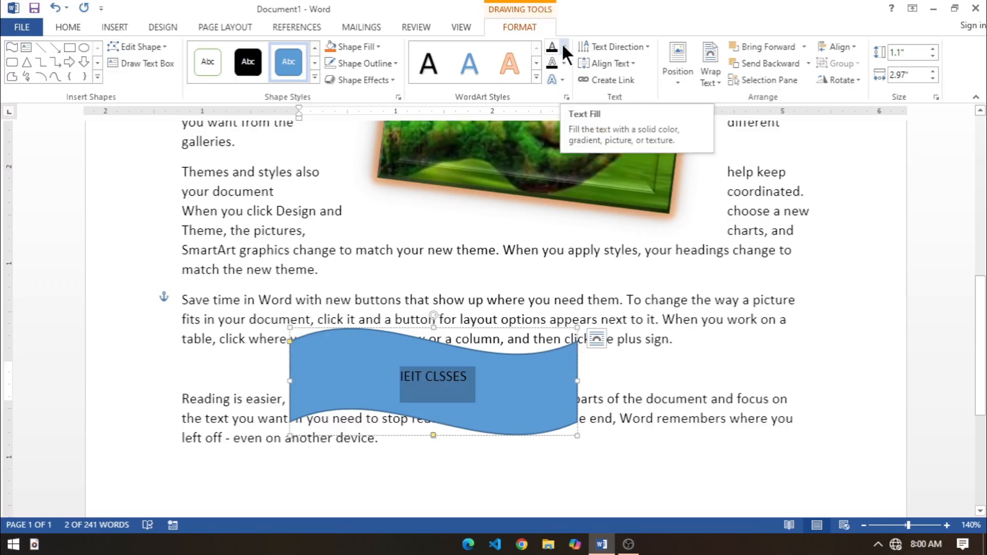
Step: Set the "IEIT CLSSES" text to size 26 and move the wave shape up and right over the "Save time in Word" paragraph
{"action": "left_click", "coordinate": [67, 27]}
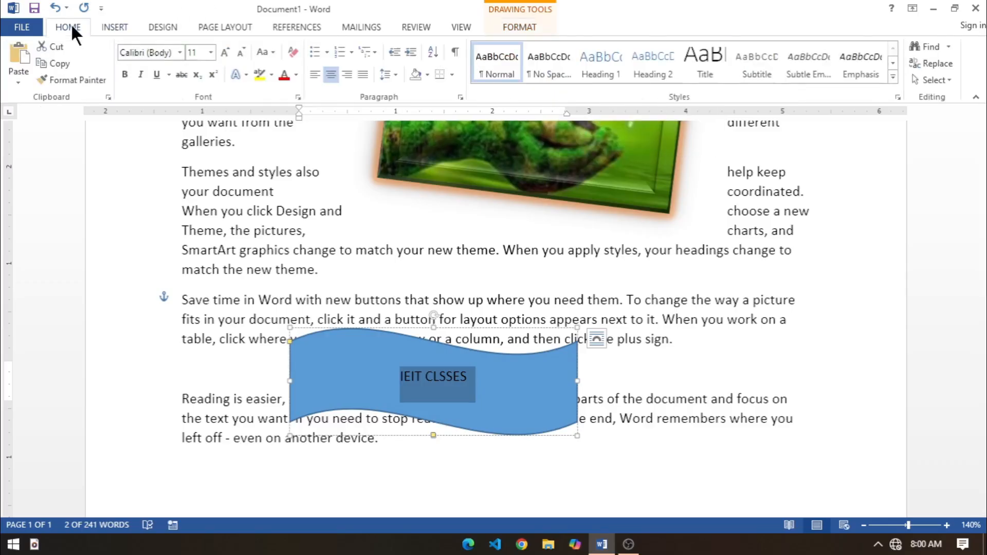
{"action": "left_click", "coordinate": [211, 52]}
{"action": "left_click", "coordinate": [195, 221]}
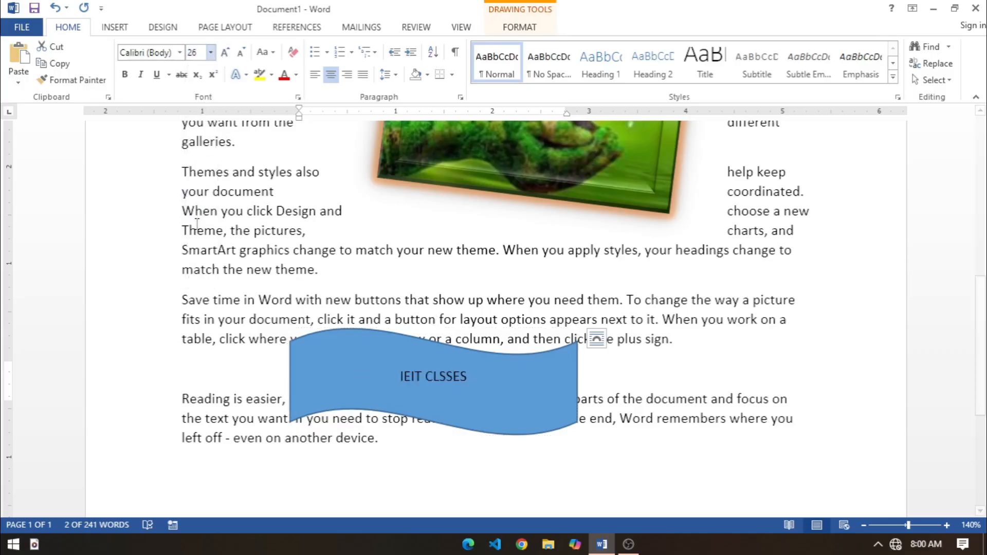
{"action": "left_click", "coordinate": [523, 23]}
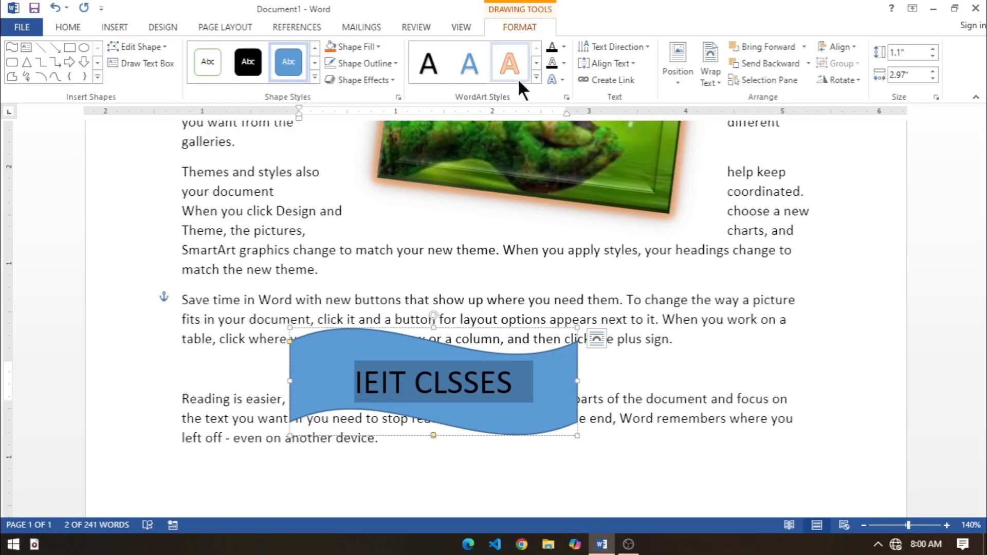
{"action": "left_click_drag", "start_coordinate": [450, 331], "coordinate": [542, 278]}
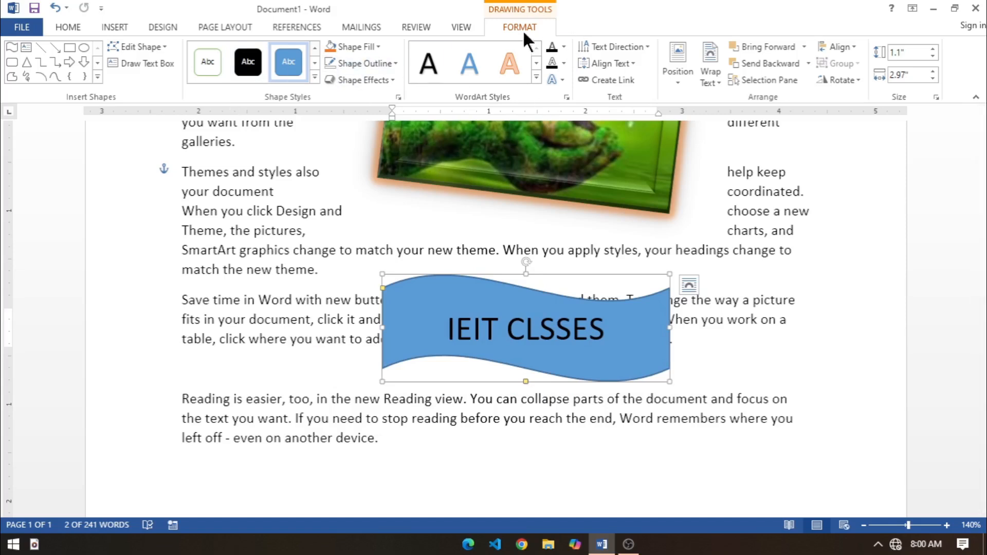
Step: Apply the light gold preset style to the wave shape and change its fill to a lighter solid gold theme color
{"action": "left_click", "coordinate": [314, 77]}
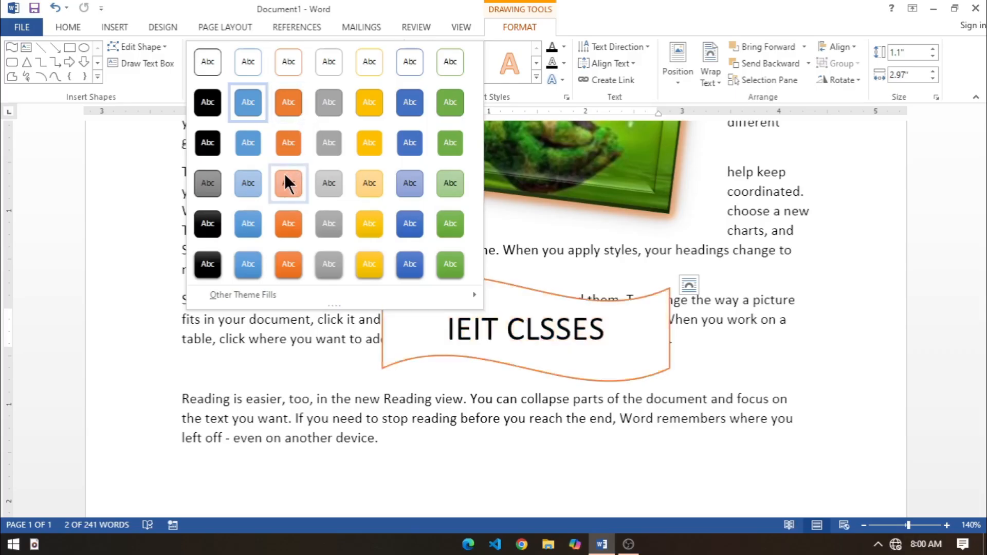
{"action": "left_click", "coordinate": [365, 187]}
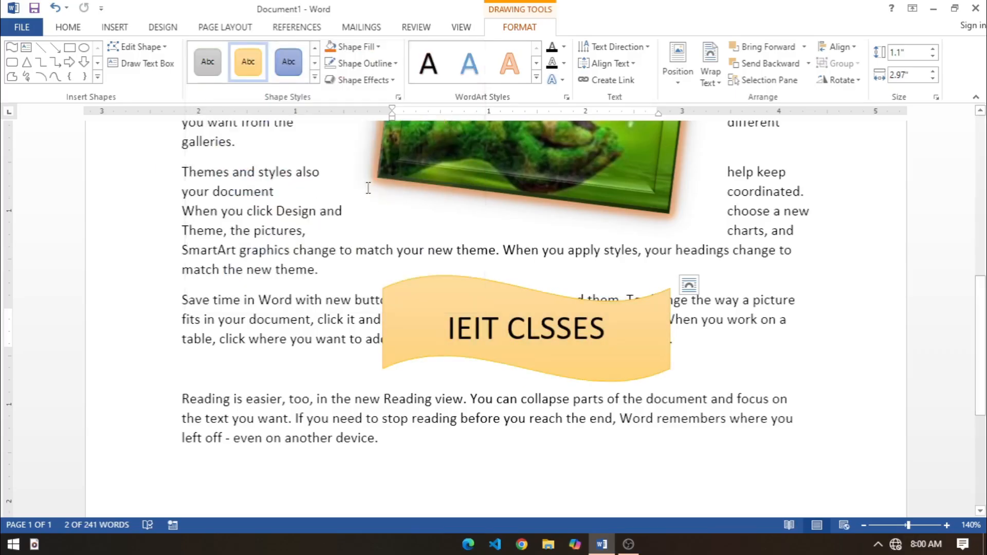
{"action": "left_click", "coordinate": [376, 47]}
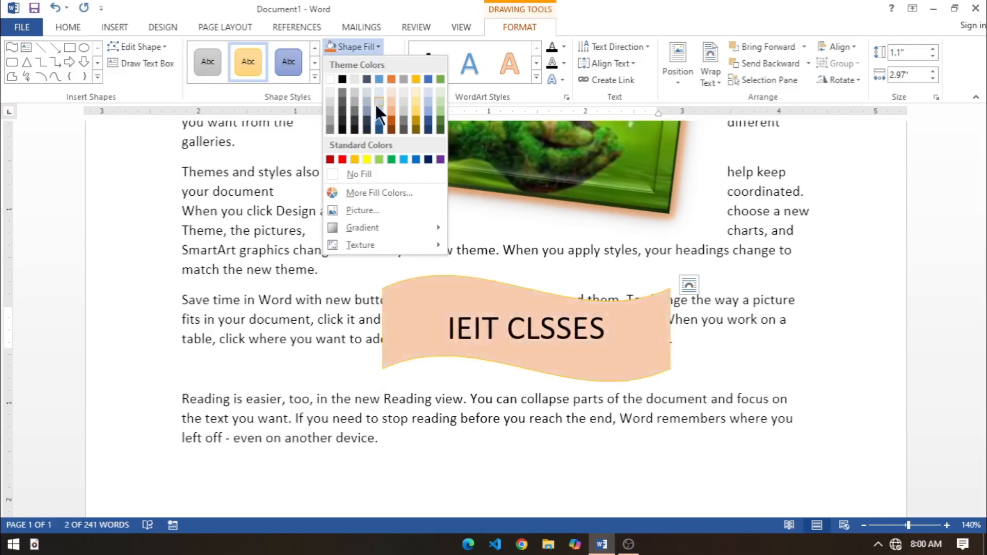
{"action": "left_click", "coordinate": [417, 109]}
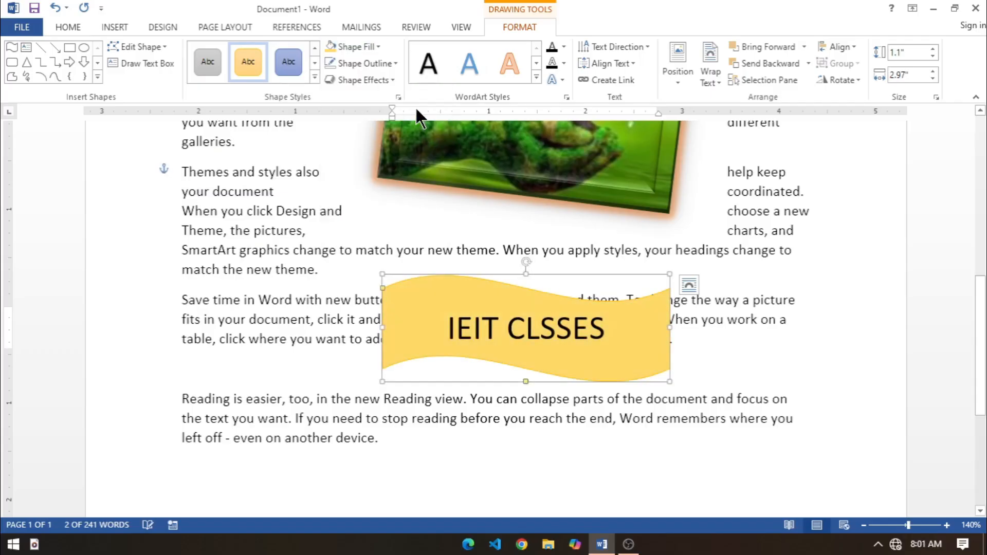
Step: Fill the wave shape with the picture ss from the images folder, working offline
{"action": "left_click", "coordinate": [379, 47]}
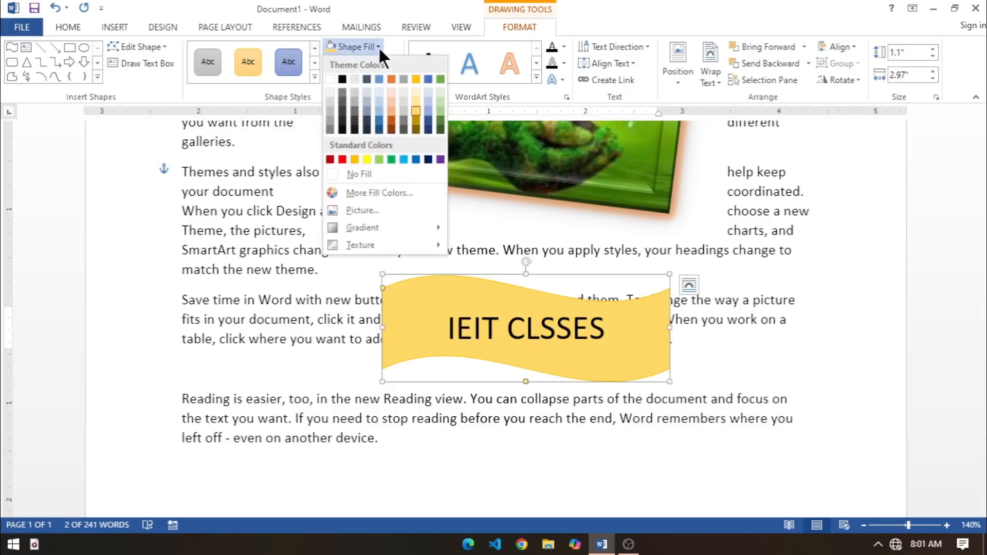
{"action": "left_click", "coordinate": [386, 210]}
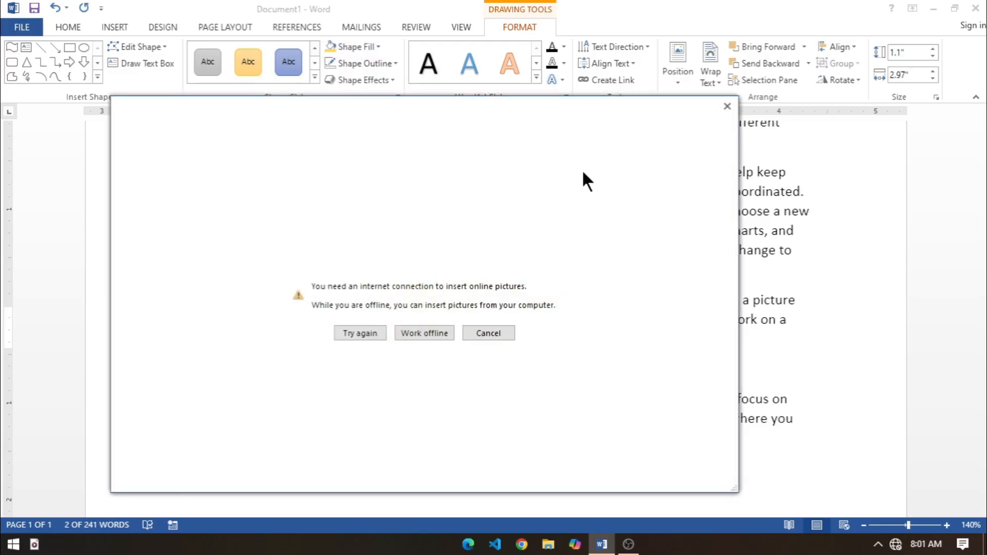
{"action": "left_click", "coordinate": [416, 335]}
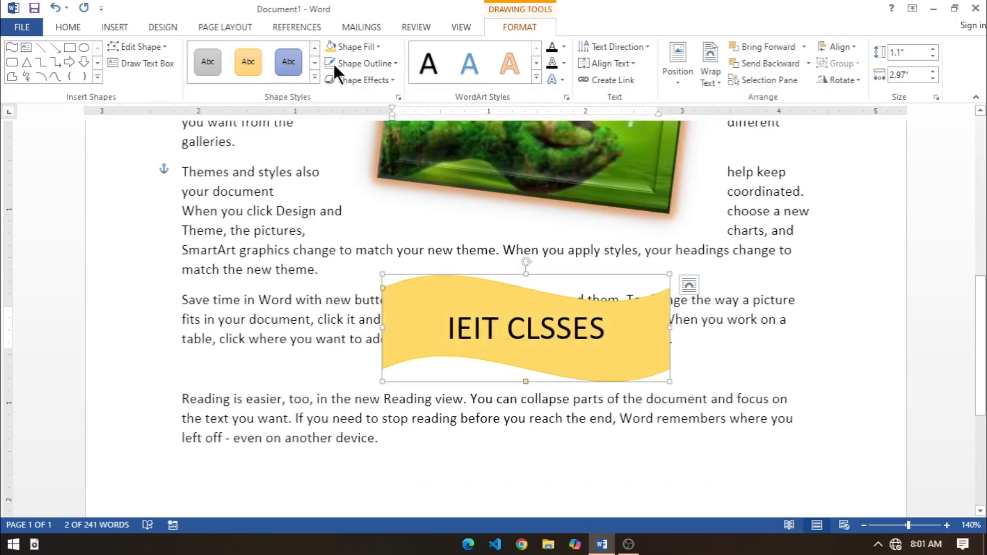
{"action": "left_click", "coordinate": [362, 48]}
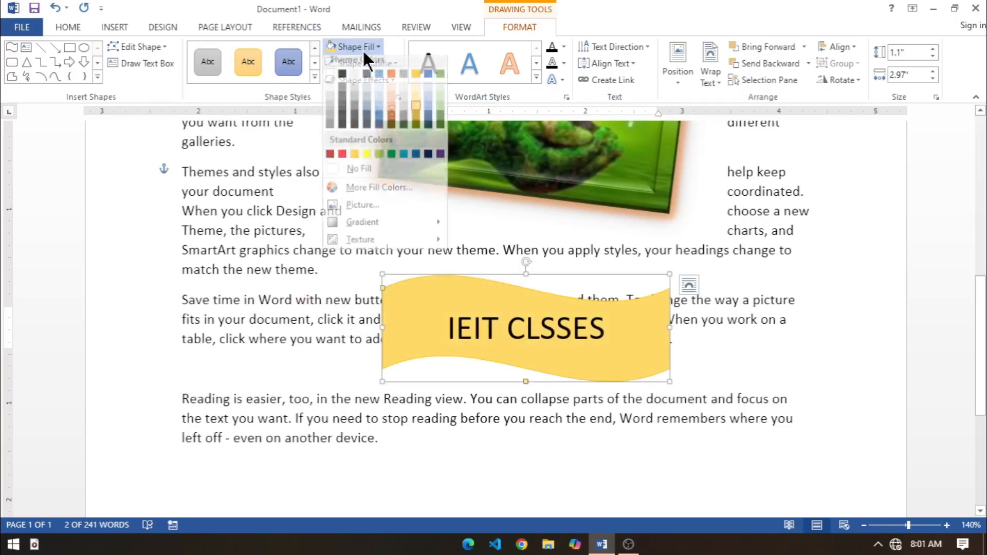
{"action": "left_click", "coordinate": [361, 210]}
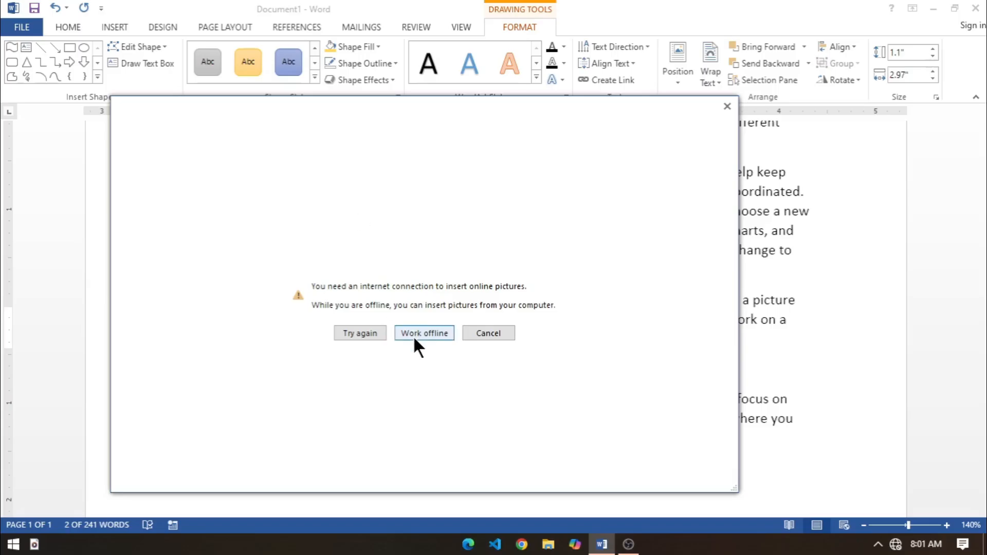
{"action": "left_click", "coordinate": [412, 335]}
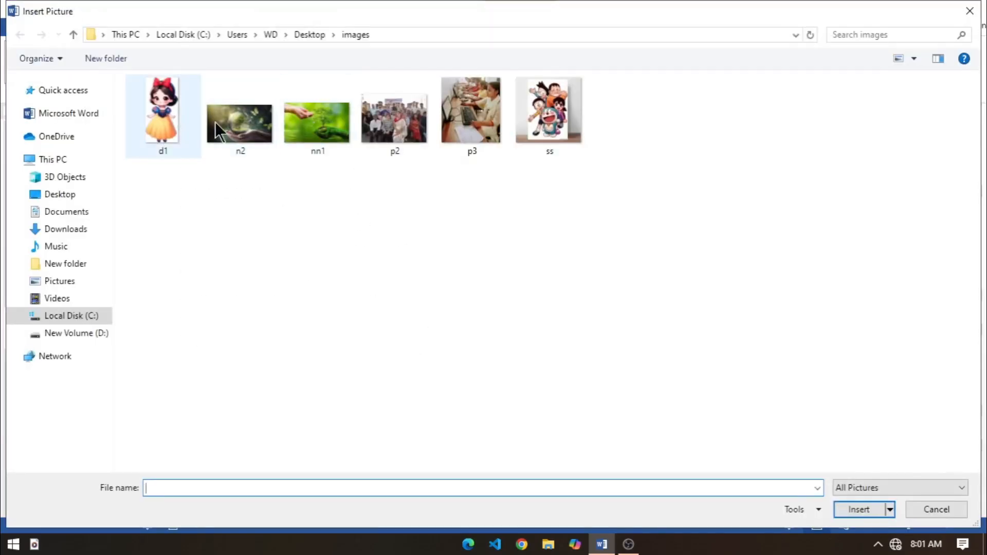
{"action": "left_click", "coordinate": [528, 121]}
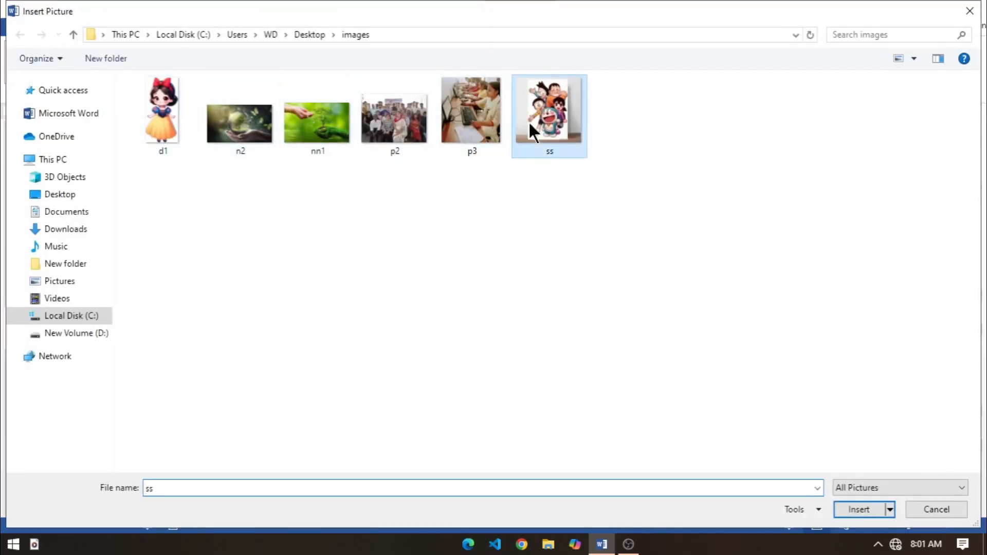
{"action": "left_click", "coordinate": [857, 509]}
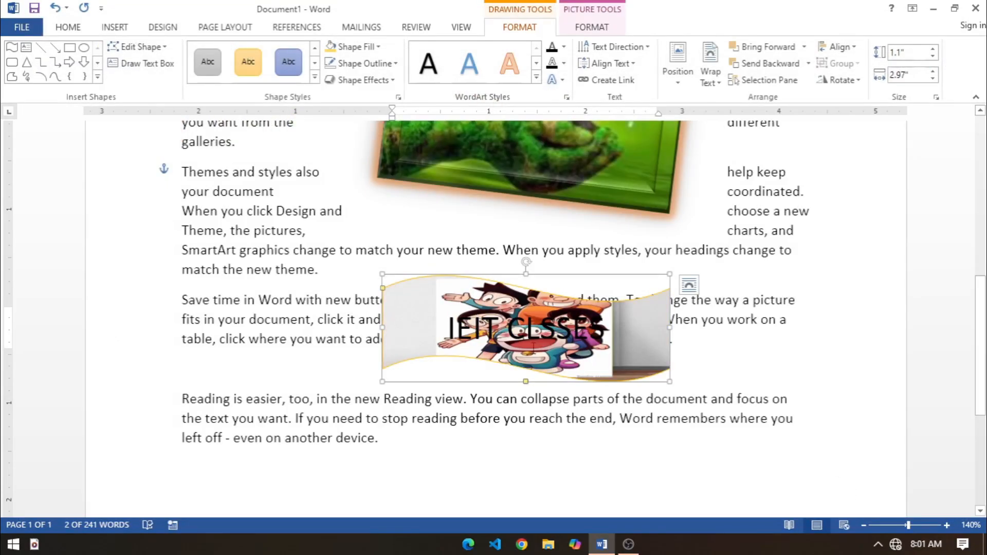
Step: Replace the wave shape's picture fill with the picture n2 from the images folder
{"action": "left_click", "coordinate": [377, 46]}
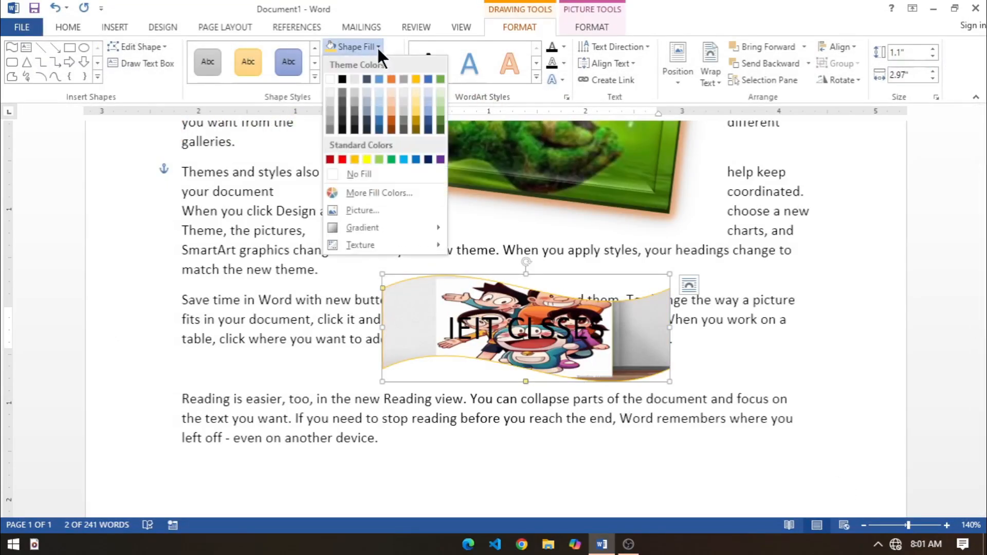
{"action": "left_click", "coordinate": [363, 210]}
{"action": "left_click", "coordinate": [427, 333]}
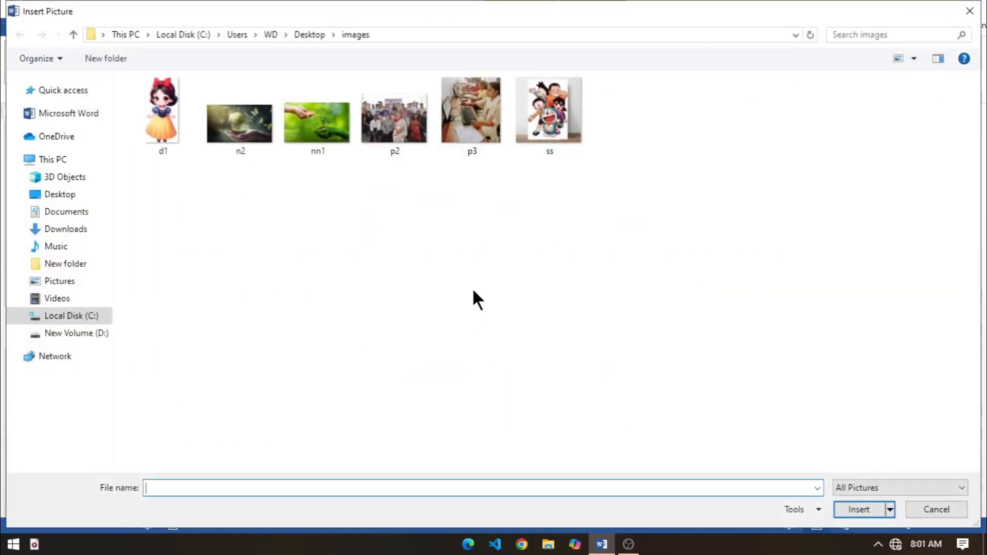
{"action": "left_click", "coordinate": [246, 129]}
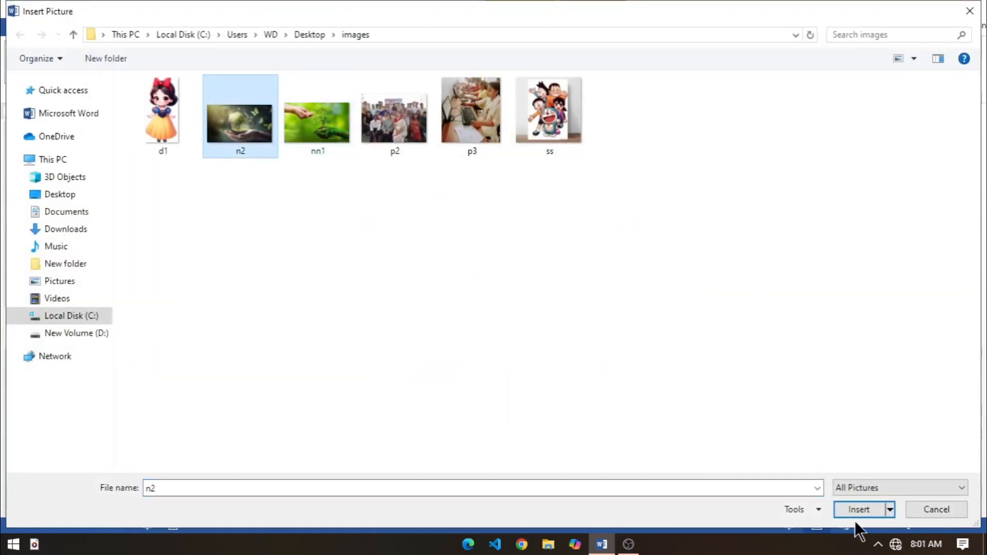
{"action": "left_click", "coordinate": [852, 508]}
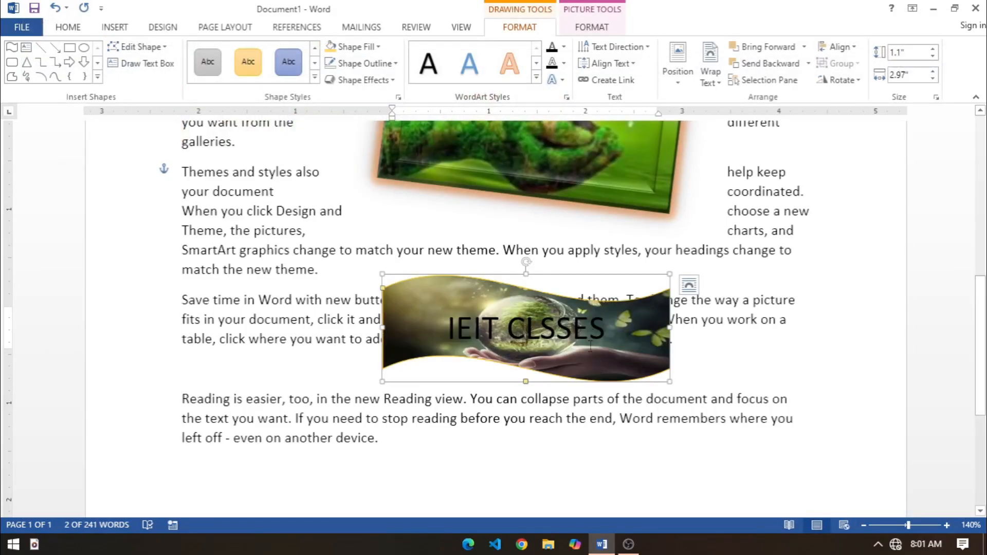
Step: Set the "IEIT CLSSES" text fill to white and enlarge the wave shape to about 1.34" high by 3.46" wide
{"action": "left_click_drag", "start_coordinate": [618, 330], "coordinate": [446, 329]}
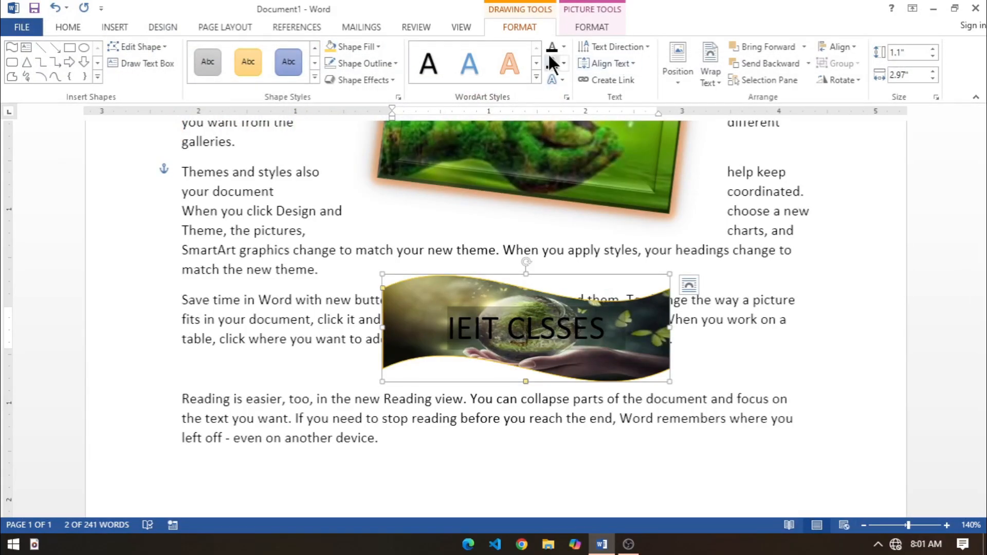
{"action": "left_click", "coordinate": [564, 46]}
{"action": "left_click", "coordinate": [549, 95]}
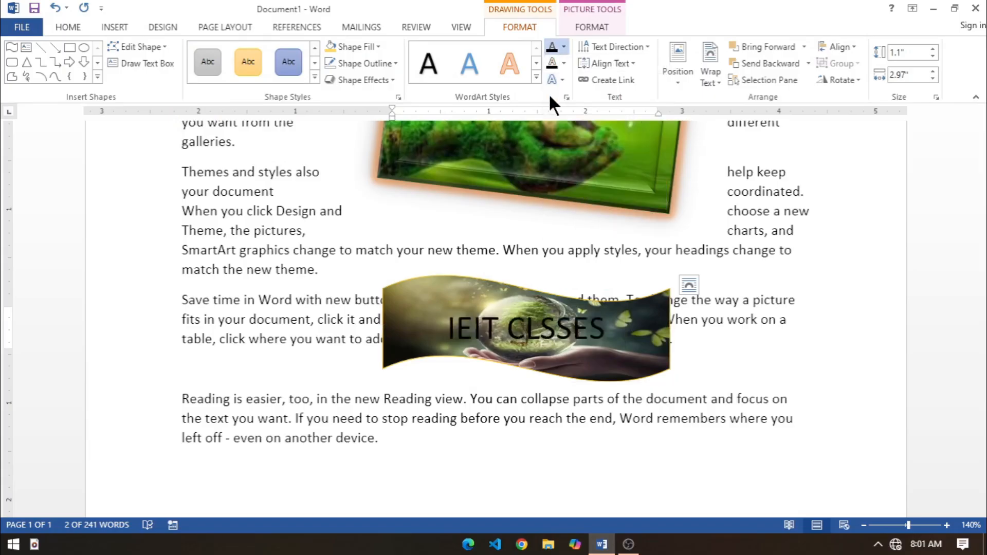
{"action": "left_click_drag", "start_coordinate": [669, 381], "coordinate": [716, 405]}
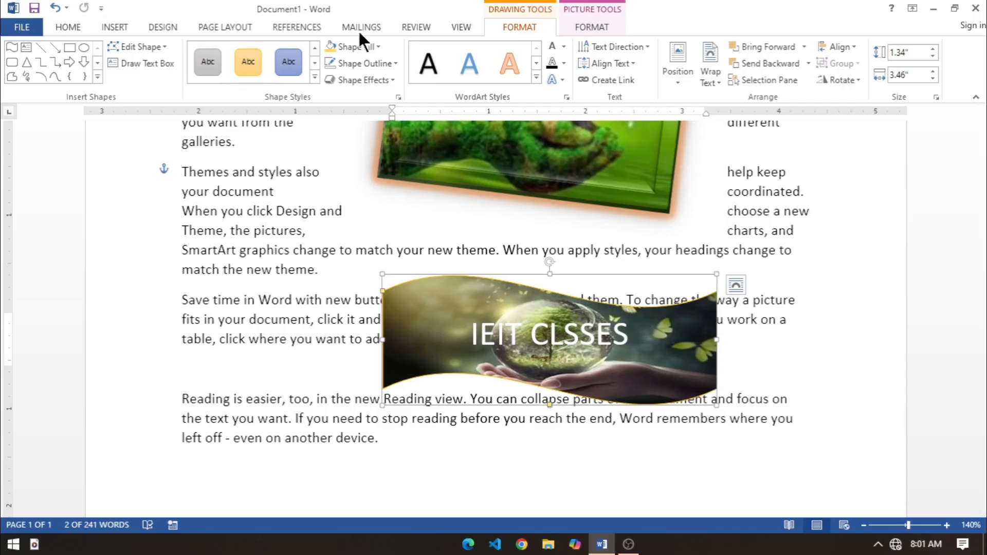
Step: Fill the wave shape with the dark blue gradient variation that radiates from the center
{"action": "left_click", "coordinate": [378, 45]}
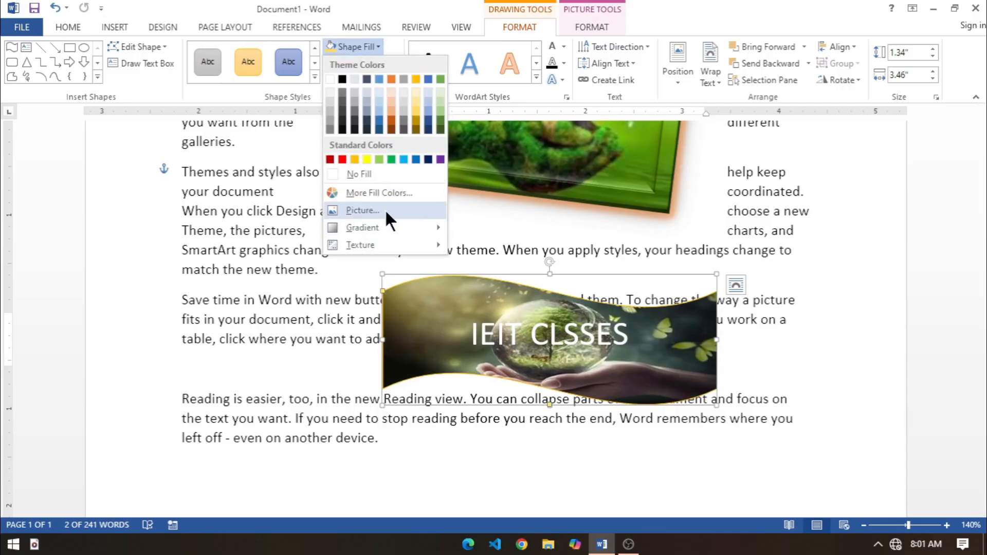
{"action": "mouse_move", "coordinate": [387, 227]}
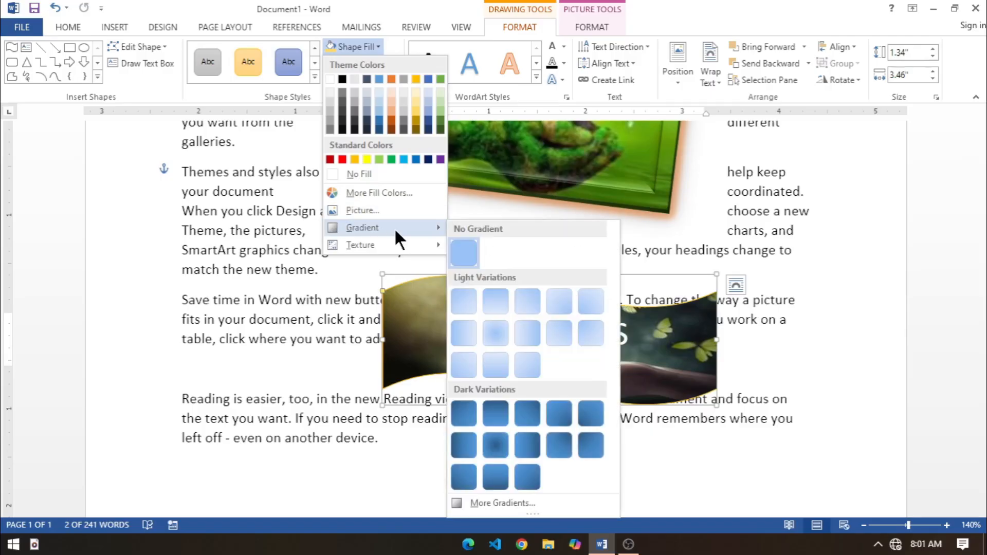
{"action": "left_click", "coordinate": [491, 440]}
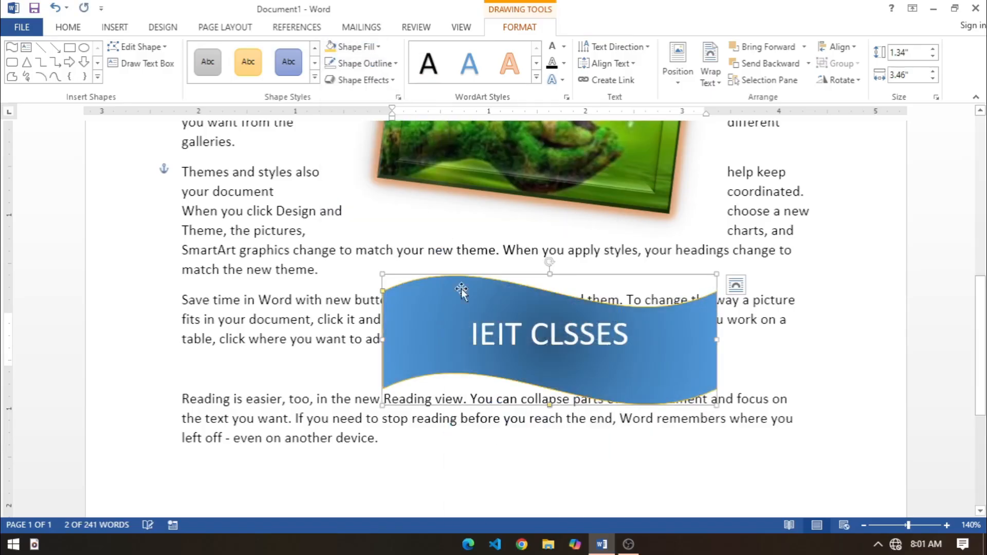
Step: In the detailed gradient settings, apply a gold radial preset gradient to the wave shape and make it radiate from the center
{"action": "left_click", "coordinate": [378, 46]}
{"action": "mouse_move", "coordinate": [376, 229]}
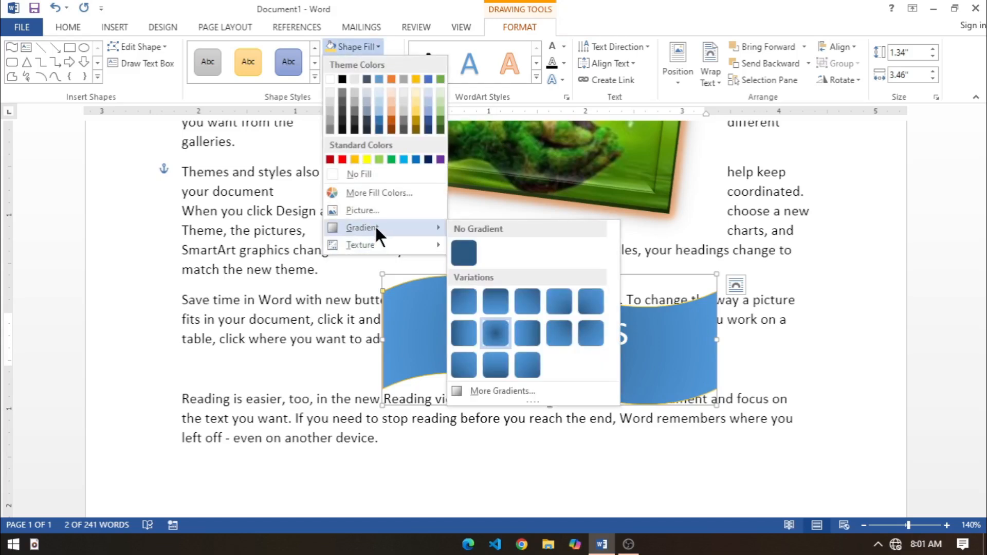
{"action": "left_click", "coordinate": [495, 393]}
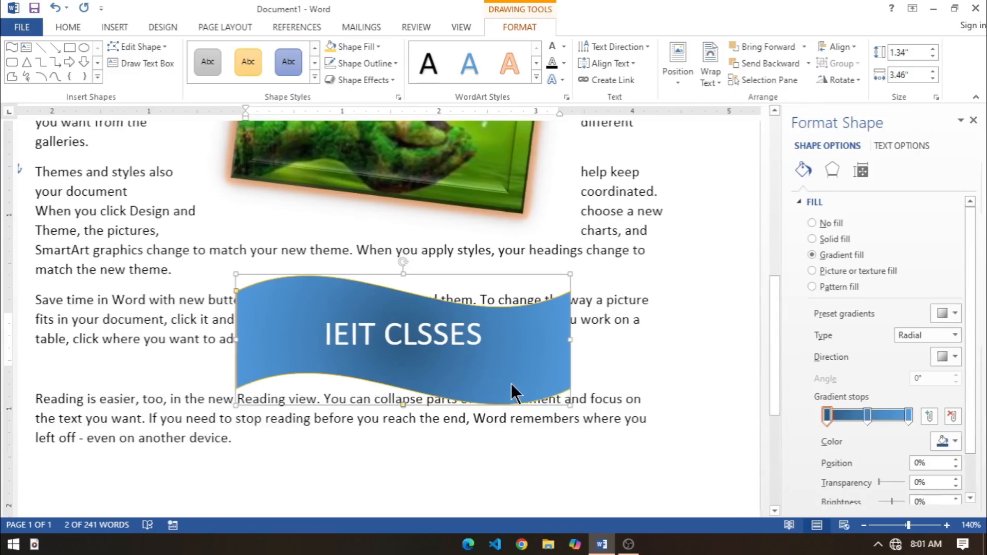
{"action": "left_click", "coordinate": [954, 311]}
{"action": "left_click", "coordinate": [900, 433]}
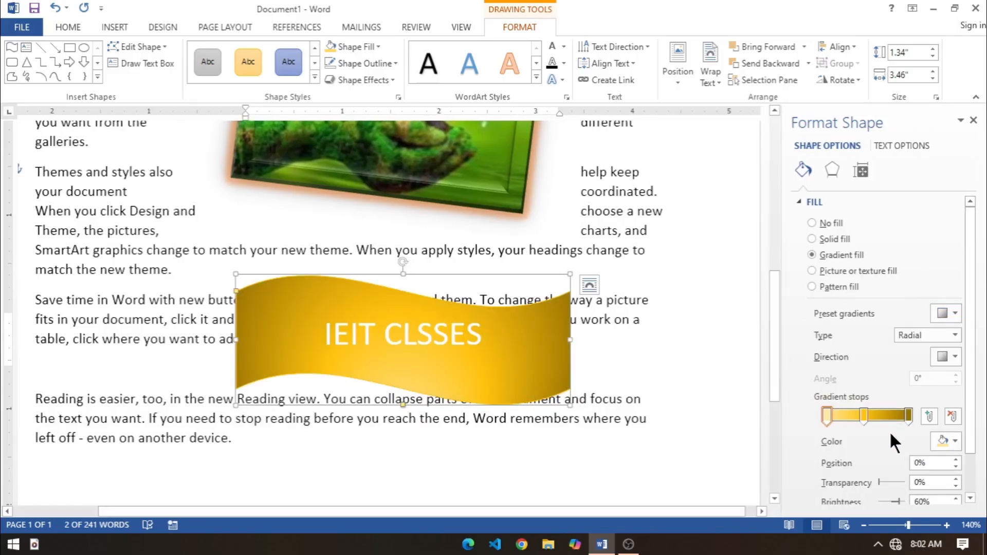
{"action": "left_click", "coordinate": [952, 356]}
{"action": "left_click", "coordinate": [899, 389]}
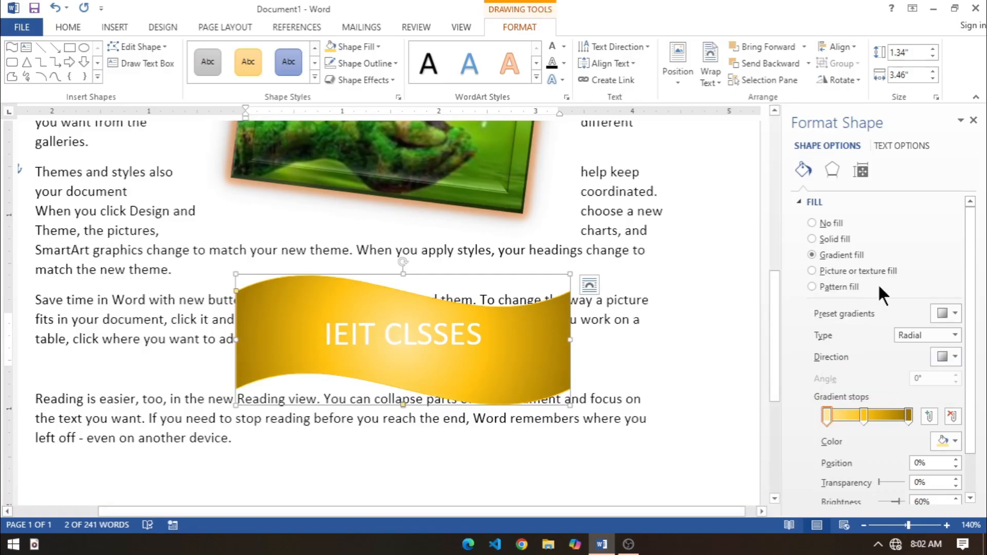
Step: Change the wave shape's gradient type to Linear and set the first gradient stop's transparency to 91%
{"action": "left_click", "coordinate": [913, 334]}
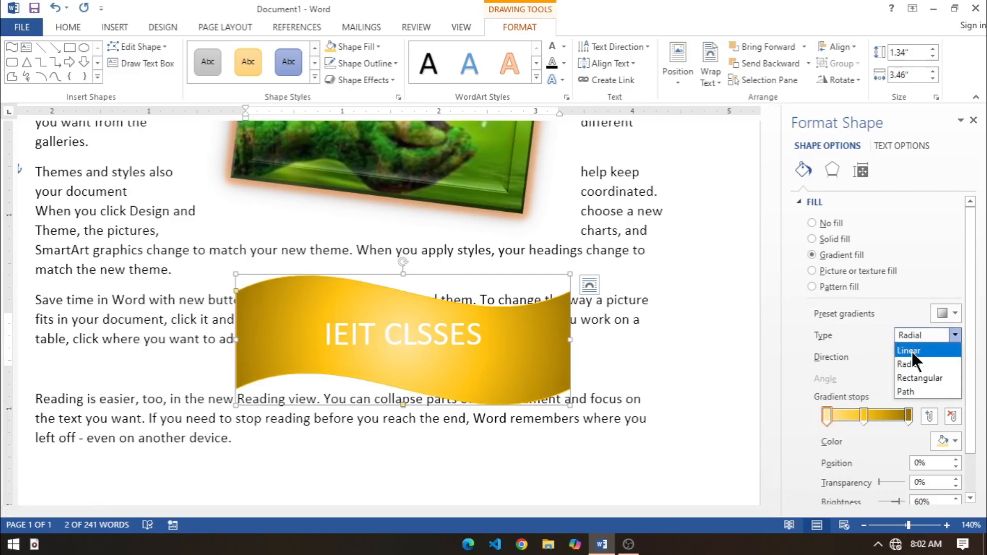
{"action": "left_click", "coordinate": [910, 350]}
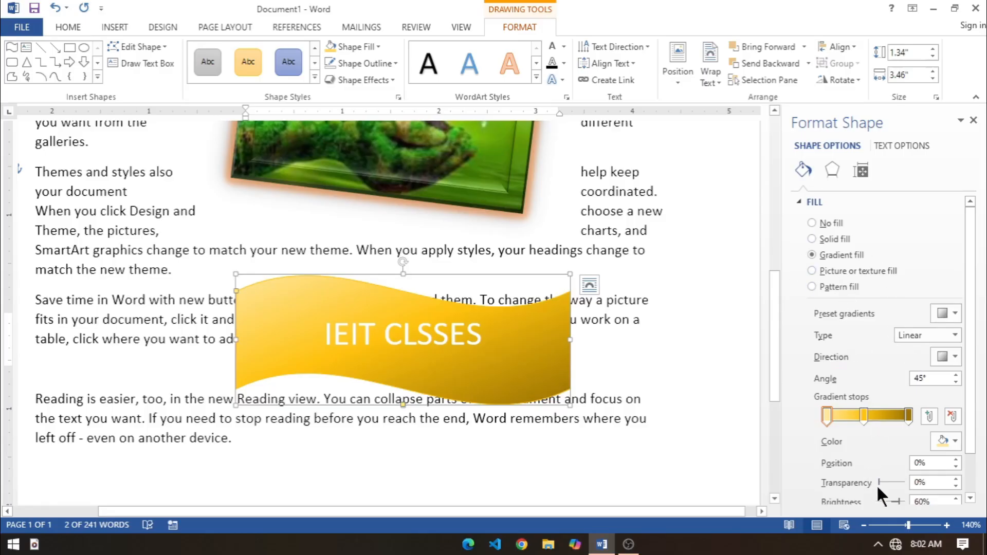
{"action": "left_click_drag", "start_coordinate": [879, 480], "coordinate": [889, 480]}
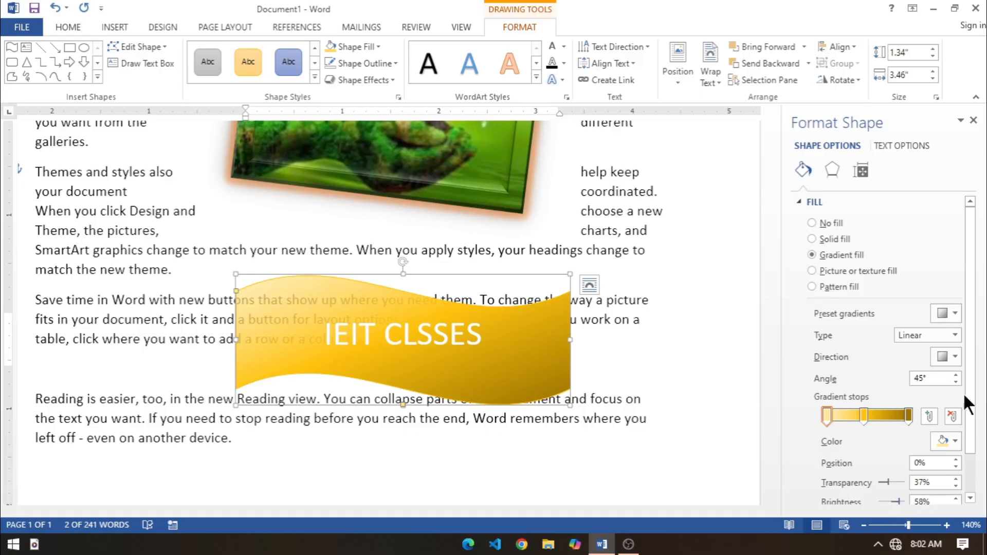
{"action": "left_click_drag", "start_coordinate": [887, 476], "coordinate": [921, 488]}
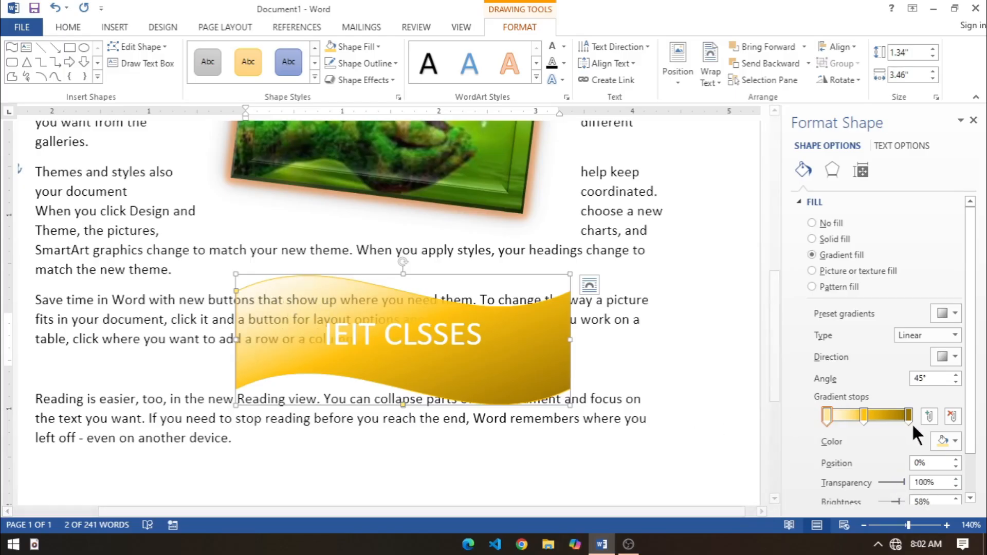
{"action": "left_click", "coordinate": [899, 480]}
{"action": "left_click", "coordinate": [889, 481]}
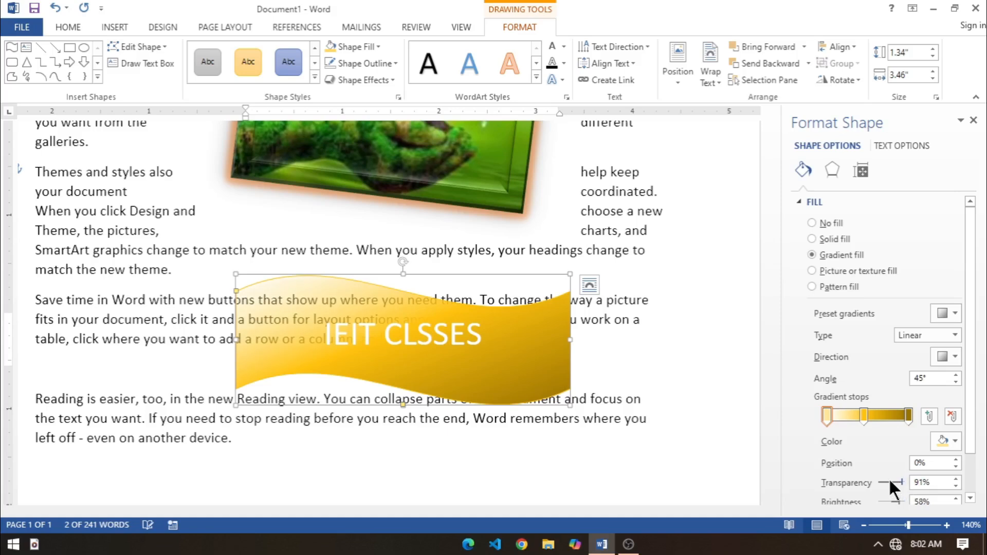
Step: Try the wave shape with no fill, a solid fill, the gradient fill and a picture or texture fill in turn
{"action": "left_click", "coordinate": [811, 224]}
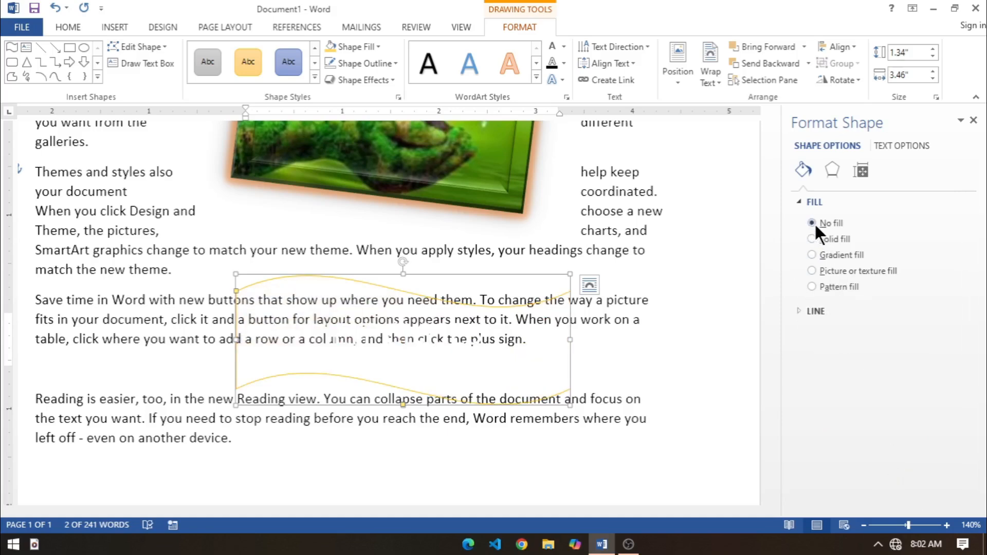
{"action": "left_click", "coordinate": [812, 238]}
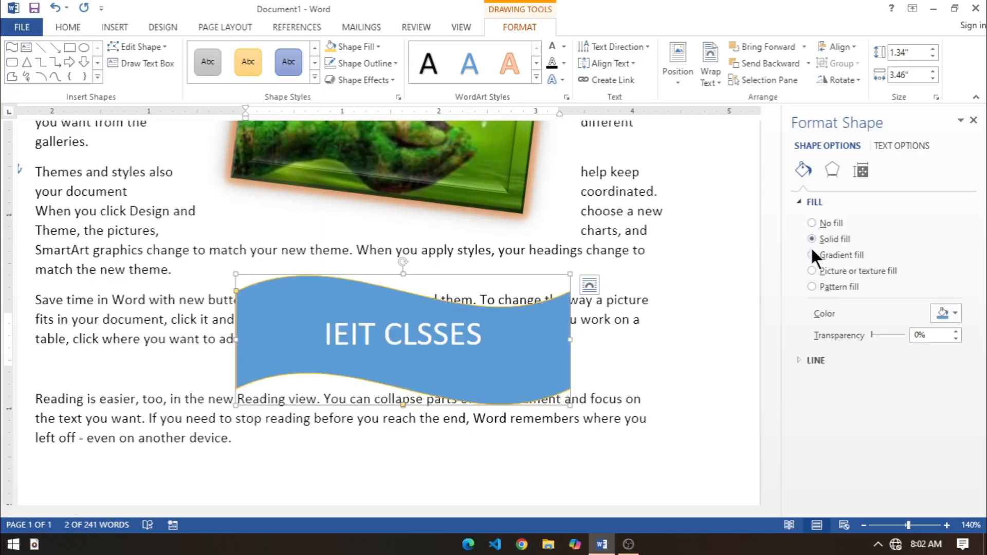
{"action": "left_click", "coordinate": [812, 254]}
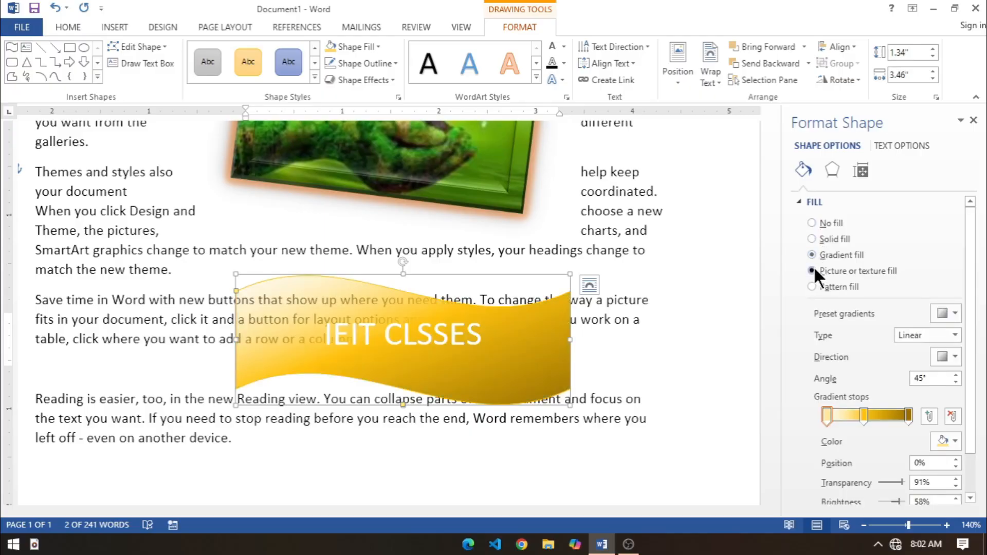
{"action": "left_click", "coordinate": [813, 268]}
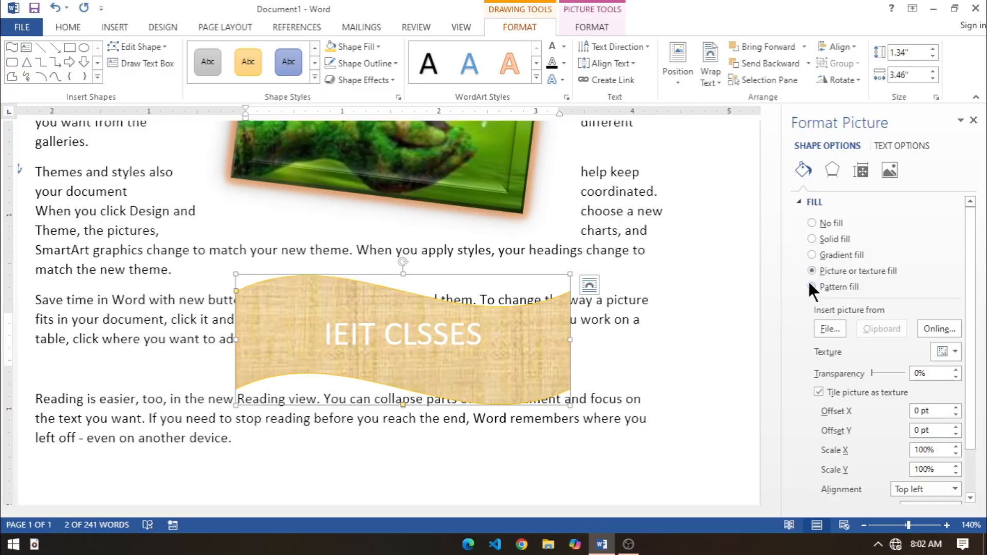
Step: Give the wave shape a pattern fill, trying several dotted patterns and choosing the last one in the second row
{"action": "left_click", "coordinate": [812, 286]}
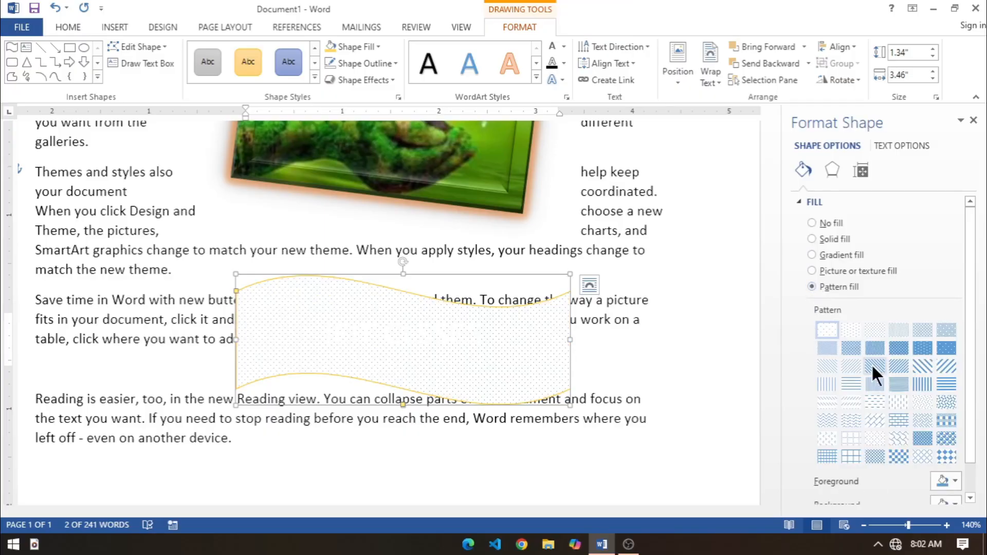
{"action": "left_click", "coordinate": [878, 349]}
{"action": "left_click", "coordinate": [895, 345]}
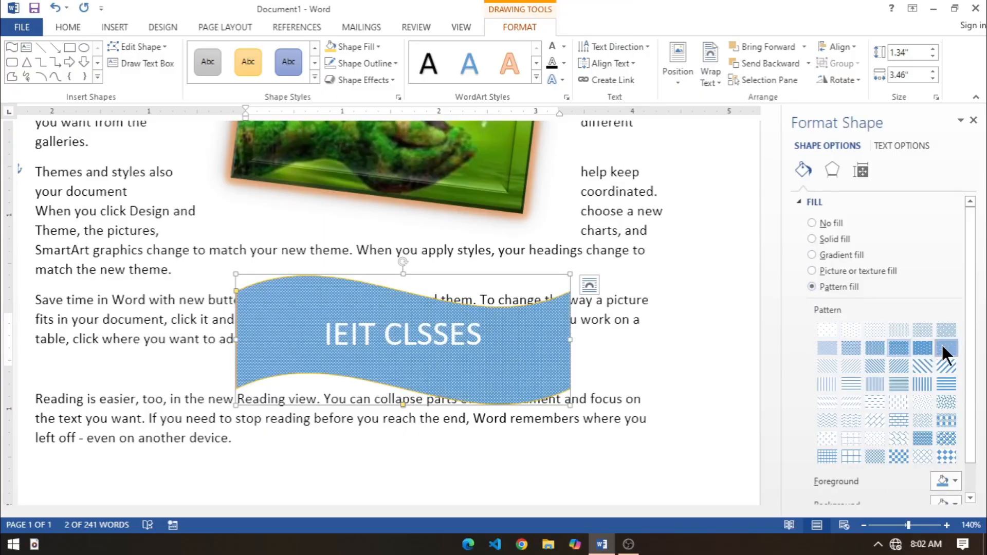
{"action": "left_click", "coordinate": [942, 347]}
Step: Set the wave shape's pattern foreground to standard dark blue and its background to standard yellow
{"action": "scroll", "coordinate": [975, 400], "scroll_direction": "down", "scroll_amount": 1}
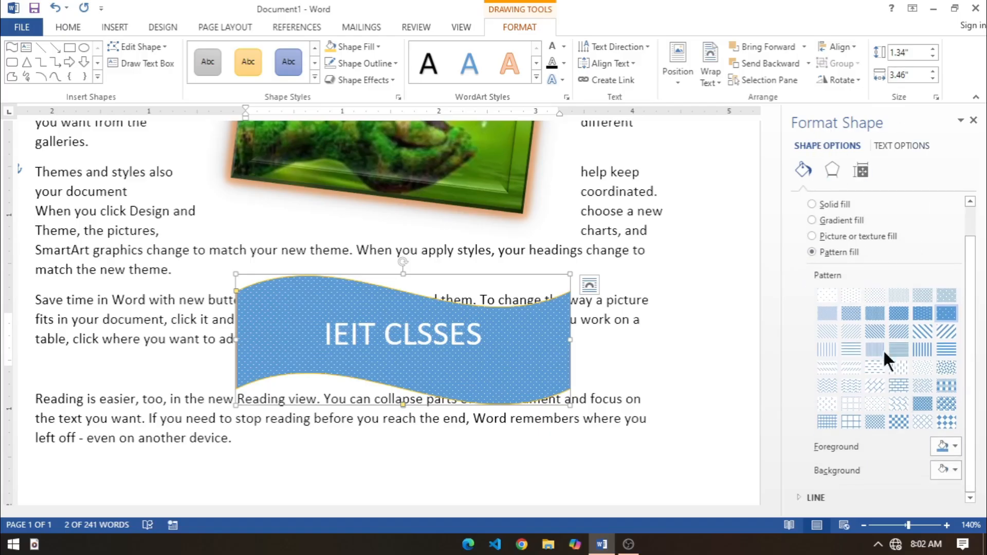
{"action": "left_click", "coordinate": [951, 445]}
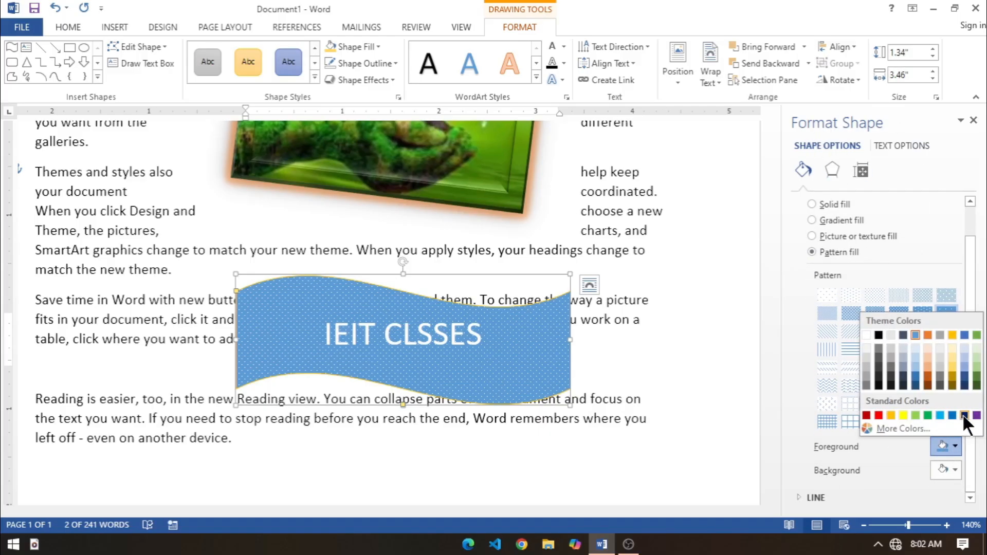
{"action": "left_click", "coordinate": [962, 414]}
{"action": "left_click", "coordinate": [954, 470]}
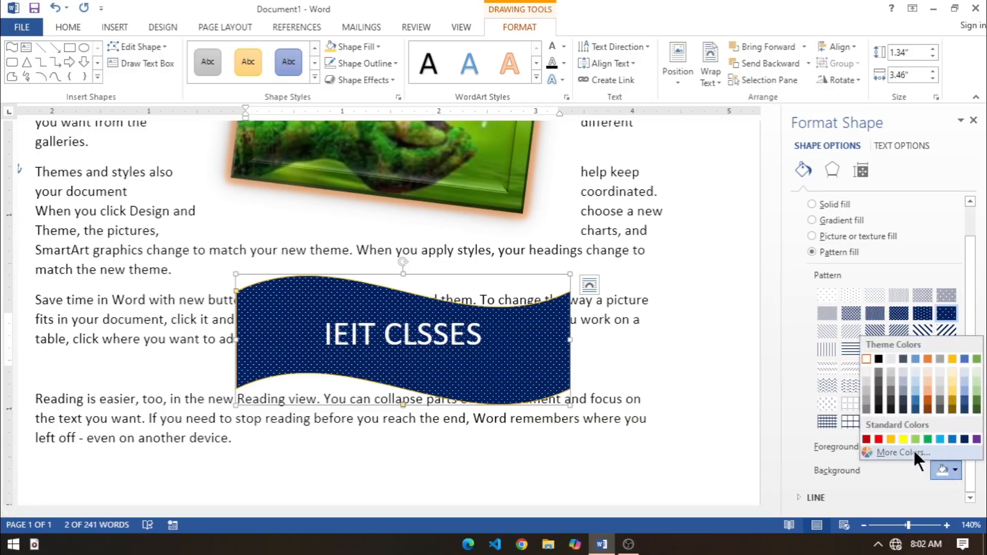
{"action": "left_click", "coordinate": [903, 438]}
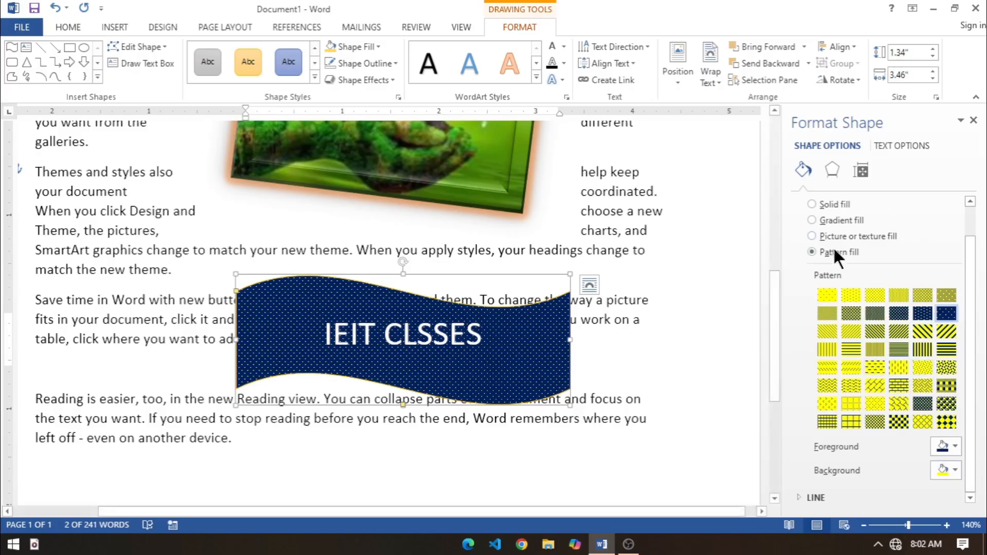
Step: Switch the wave shape to the gradient fill, color its first gradient stop standard dark blue, and close the formatting settings
{"action": "left_click", "coordinate": [823, 222]}
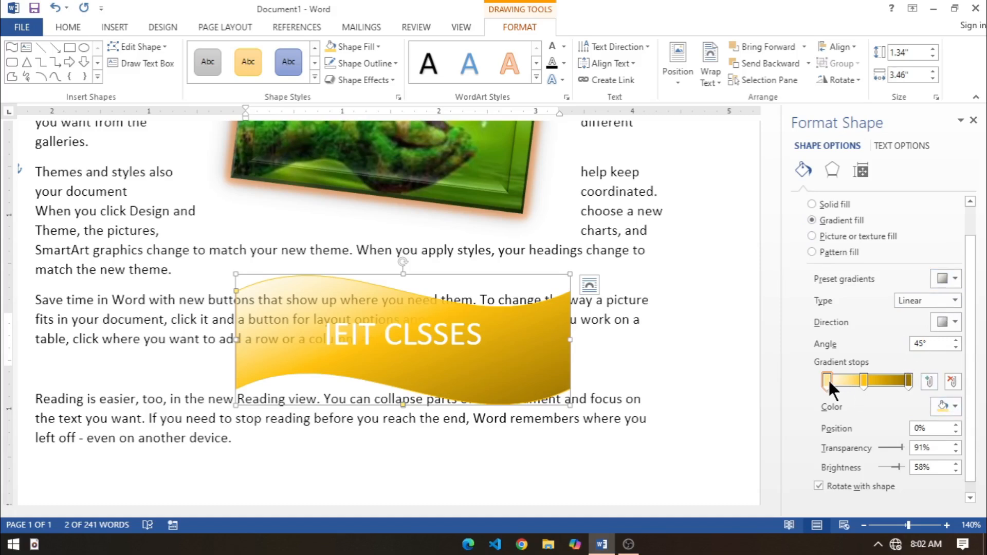
{"action": "left_click", "coordinate": [955, 406]}
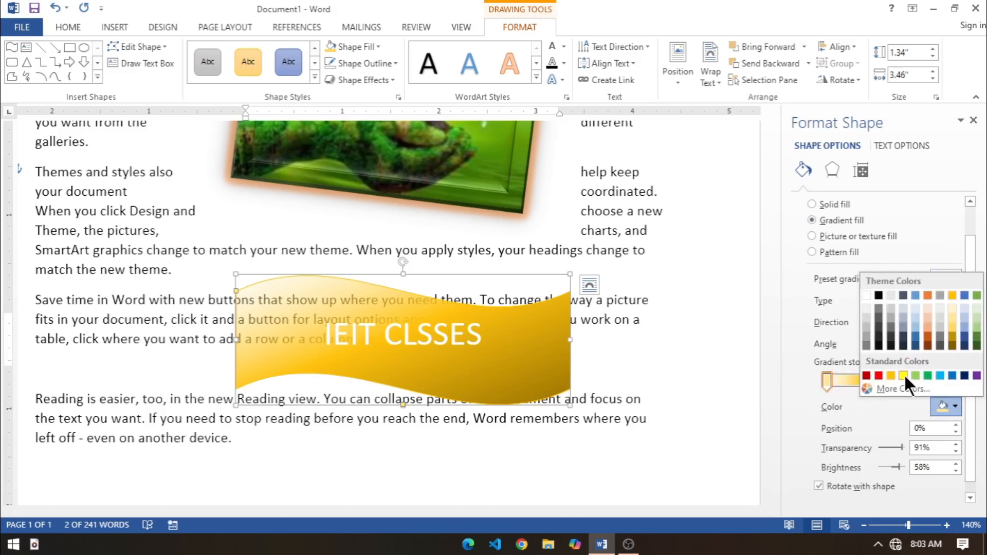
{"action": "left_click", "coordinate": [964, 375]}
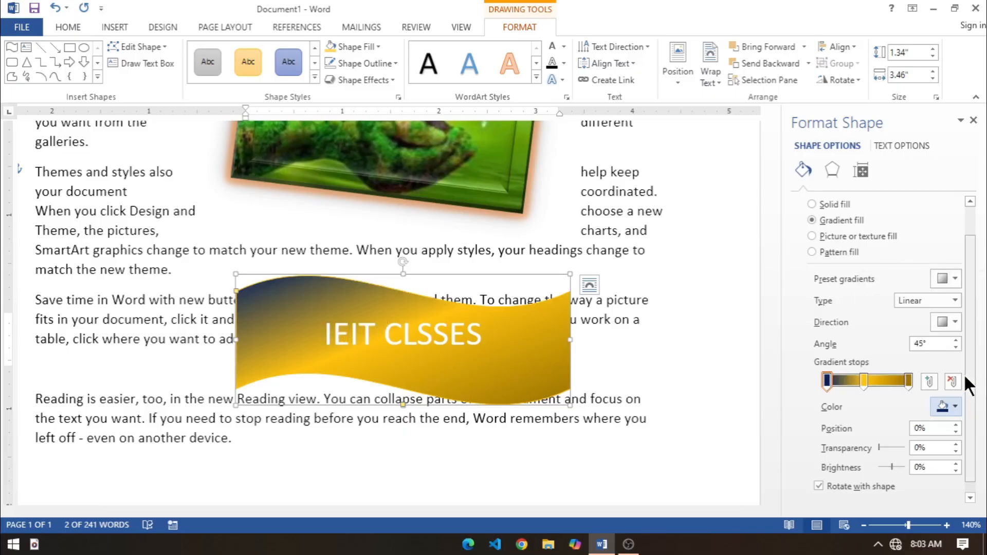
{"action": "left_click", "coordinate": [972, 120]}
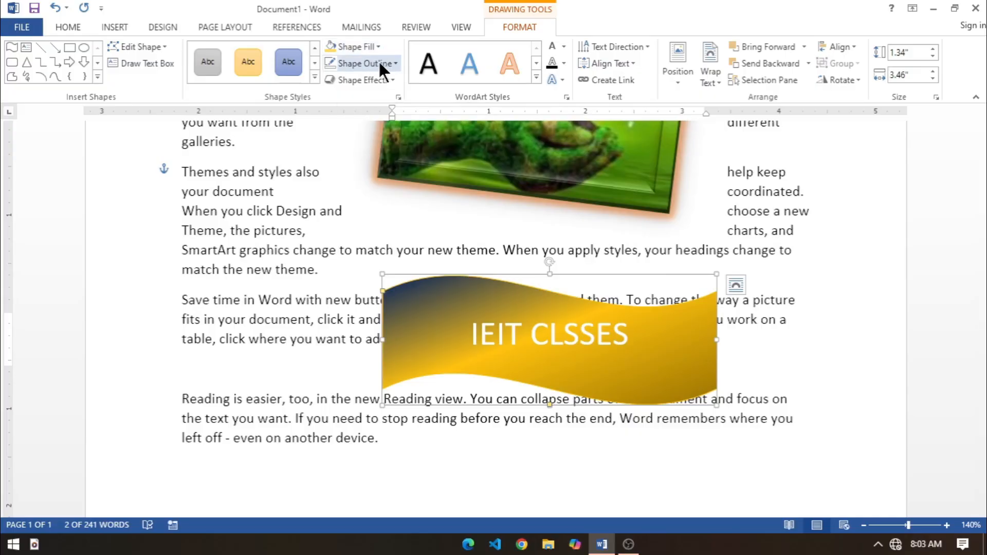
Step: Give the wave shape a standard green outline with a weight of 3 pt
{"action": "left_click", "coordinate": [392, 63]}
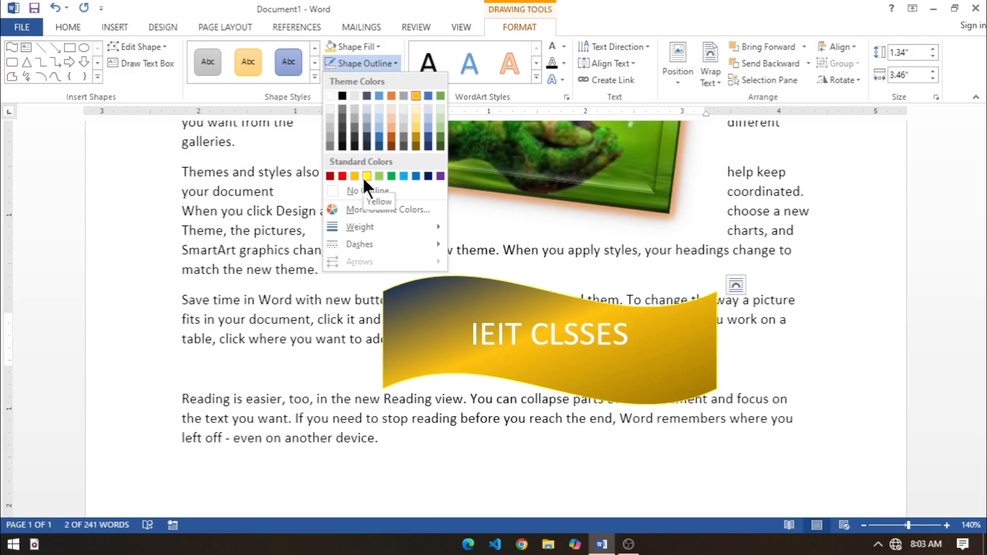
{"action": "left_click", "coordinate": [391, 175]}
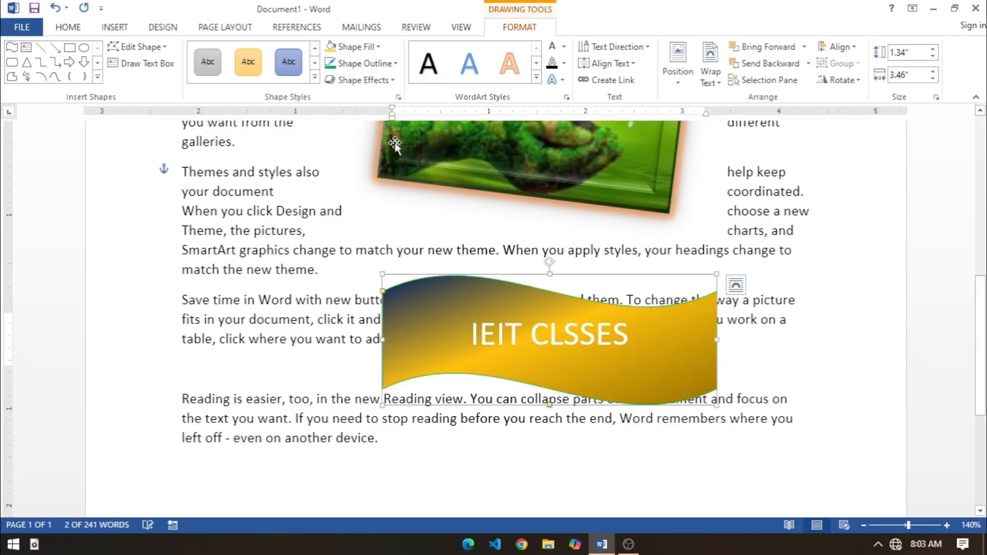
{"action": "left_click", "coordinate": [375, 64]}
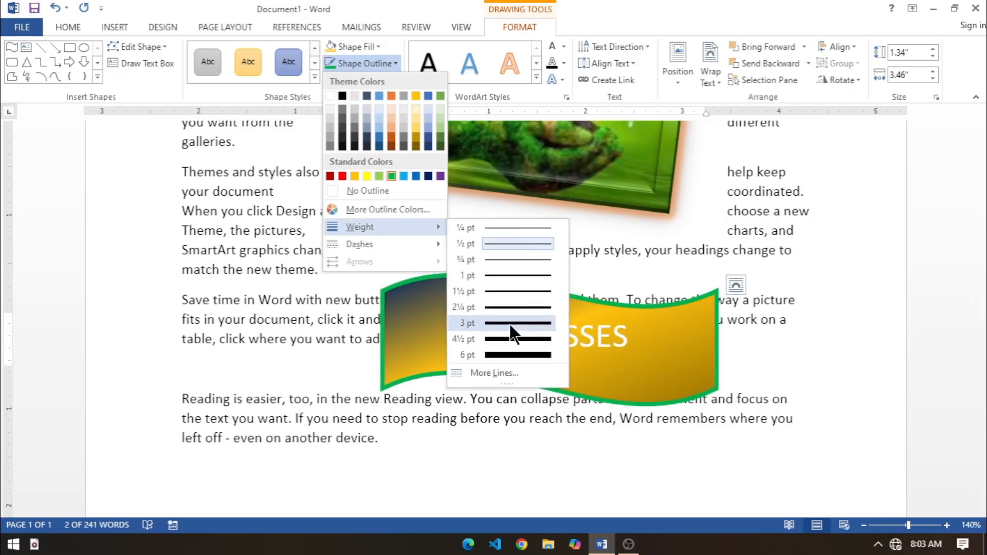
{"action": "left_click", "coordinate": [511, 325]}
Step: Change the wave shape's outline to the first dotted dash style
{"action": "left_click", "coordinate": [390, 63]}
{"action": "mouse_move", "coordinate": [366, 226]}
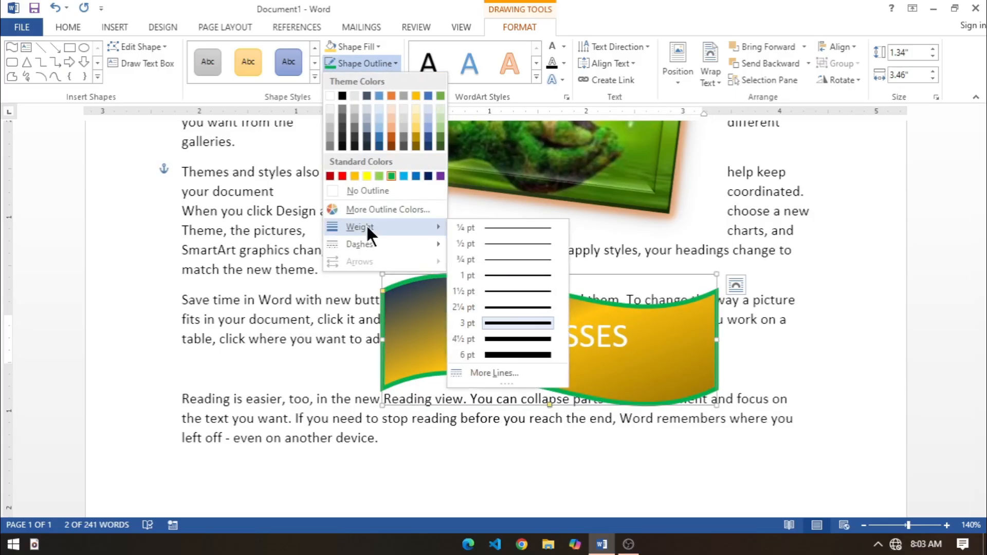
{"action": "mouse_move", "coordinate": [373, 245]}
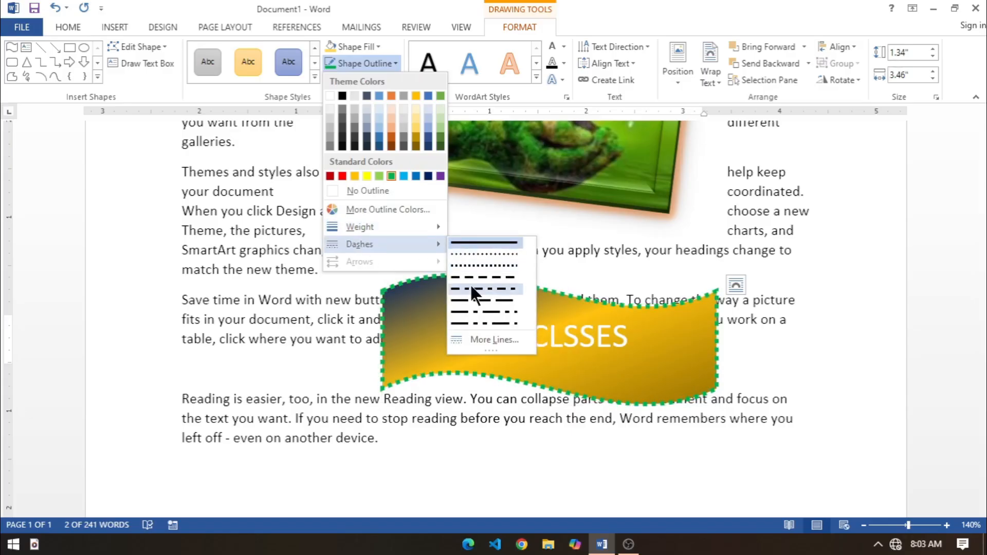
{"action": "left_click", "coordinate": [485, 254]}
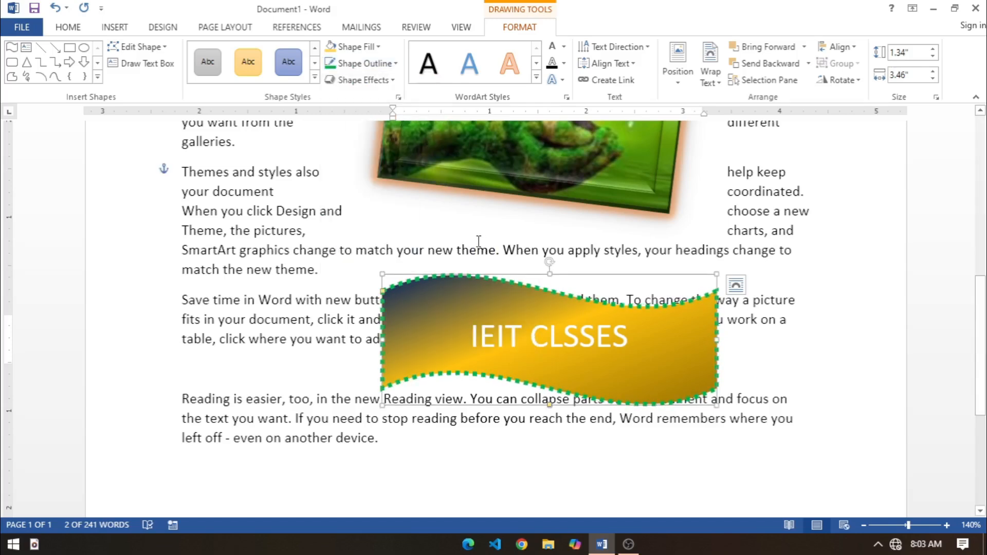
Step: Remove the outline from the wave shape
{"action": "left_click", "coordinate": [362, 67]}
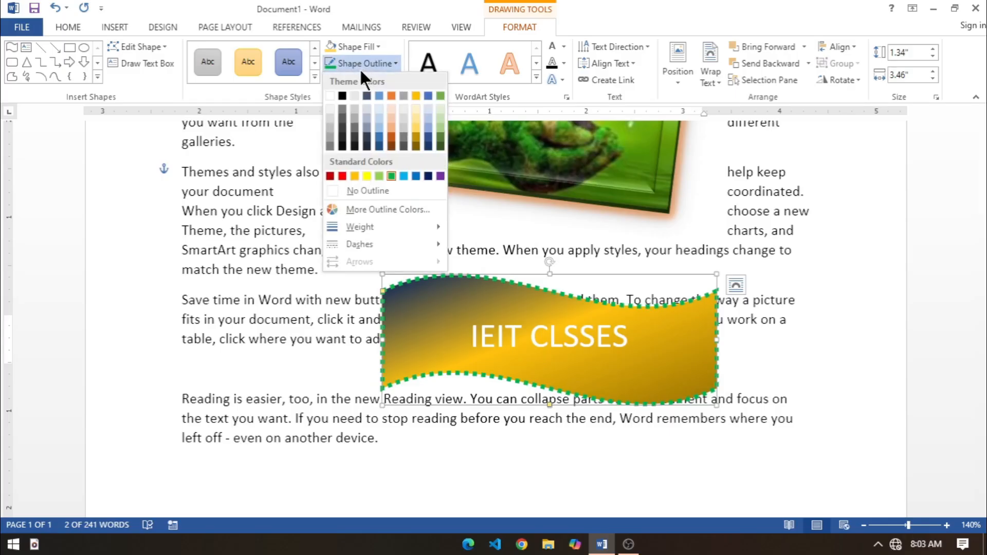
{"action": "left_click", "coordinate": [361, 189]}
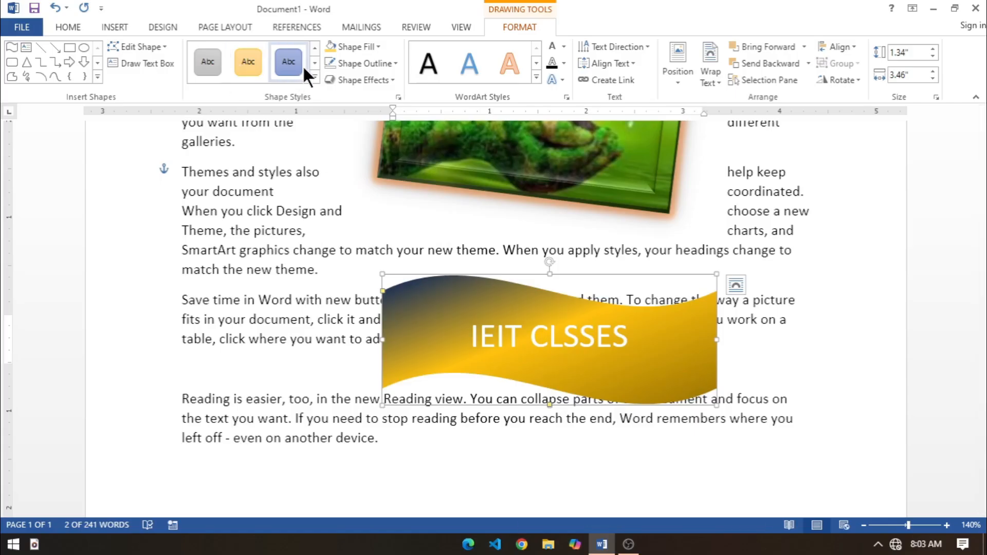
Step: Apply the first preset effect in the third row to the wave shape, move it to the page's left margin, and deselect it
{"action": "left_click", "coordinate": [335, 79]}
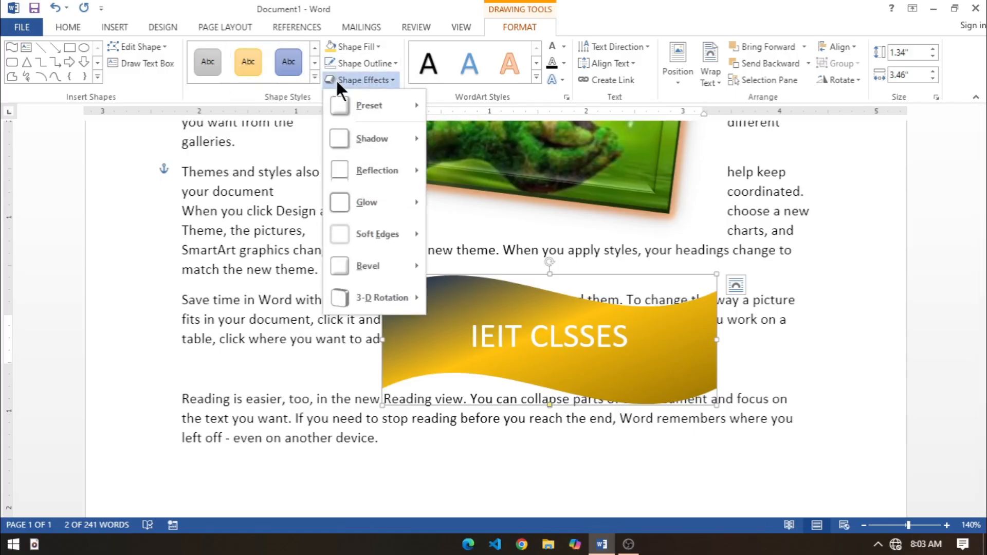
{"action": "mouse_move", "coordinate": [349, 103]}
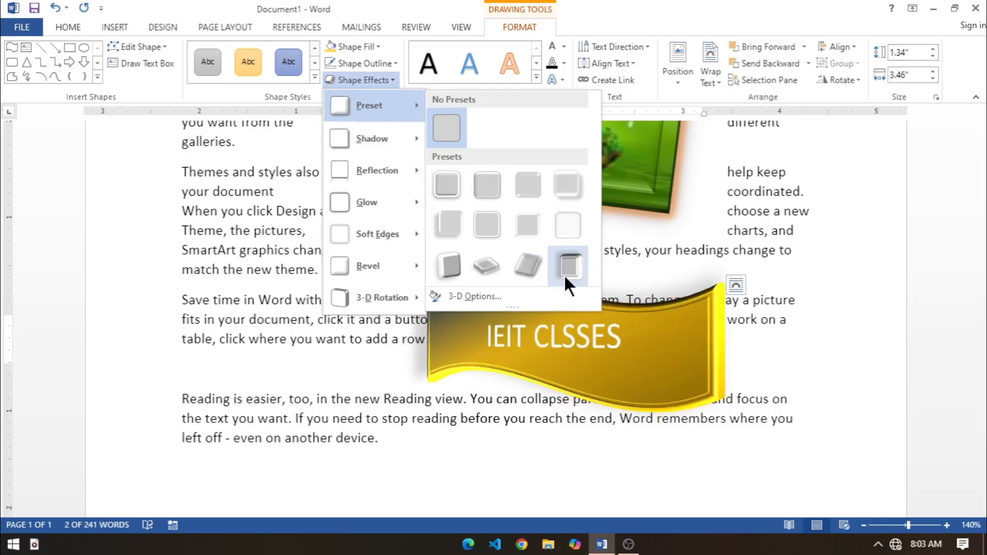
{"action": "left_click", "coordinate": [446, 261]}
{"action": "left_click_drag", "start_coordinate": [478, 278], "coordinate": [283, 259]}
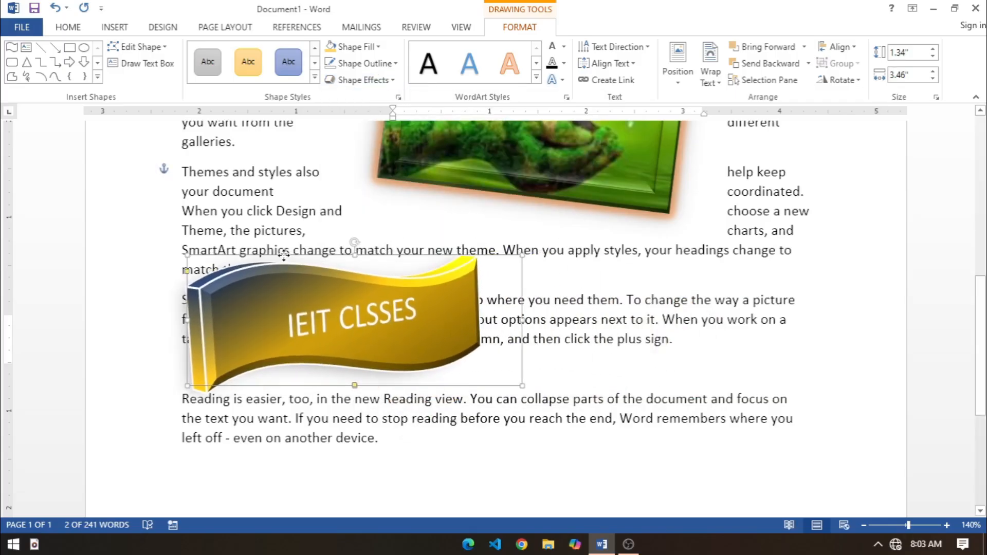
{"action": "left_click", "coordinate": [529, 365]}
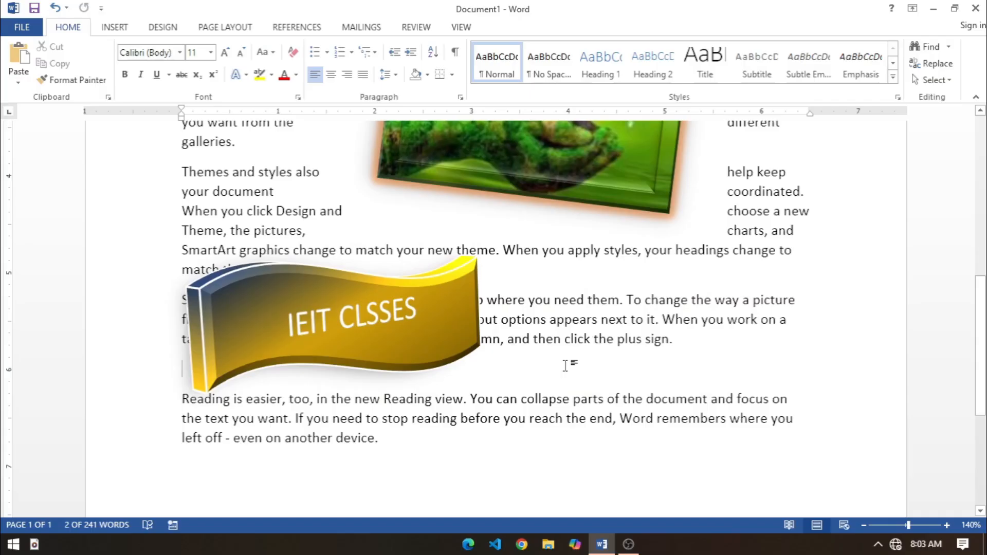
Step: Draw an oval about 1.25" high by 2.01" wide to the right of the wave shape
{"action": "left_click", "coordinate": [115, 26]}
{"action": "left_click", "coordinate": [195, 62]}
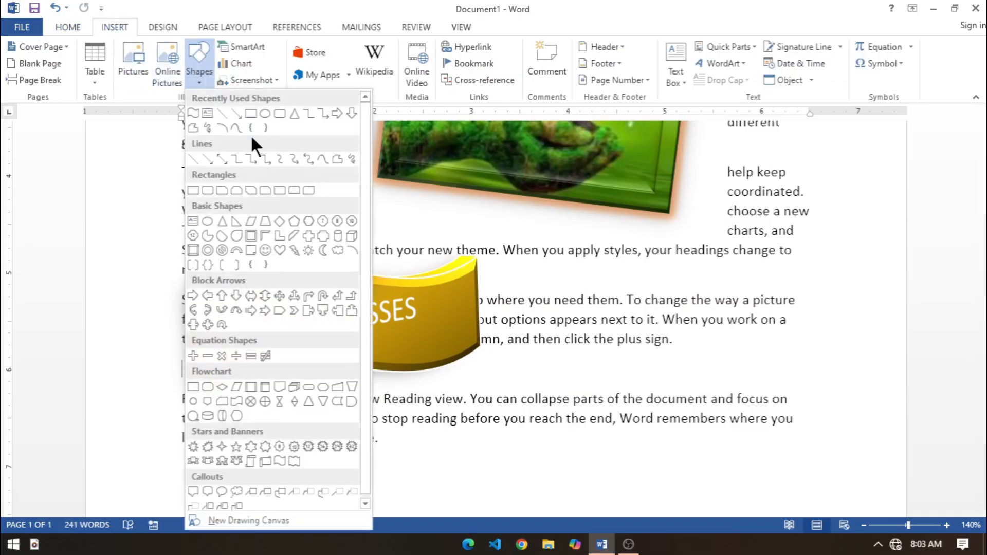
{"action": "left_click", "coordinate": [265, 113]}
{"action": "mouse_move", "coordinate": [569, 299]}
{"action": "left_mouse_down"}
{"action": "mouse_move", "coordinate": [690, 392]}
{"action": "mouse_move", "coordinate": [765, 421]}
{"action": "left_mouse_up"}
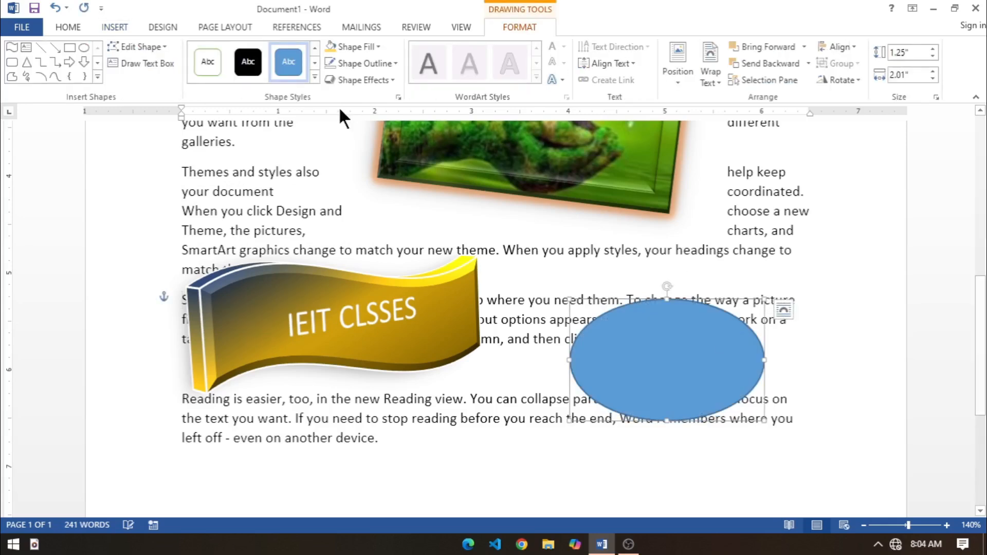
Step: Apply the centered inner shadow to the oval
{"action": "left_click", "coordinate": [391, 80]}
{"action": "mouse_move", "coordinate": [386, 133]}
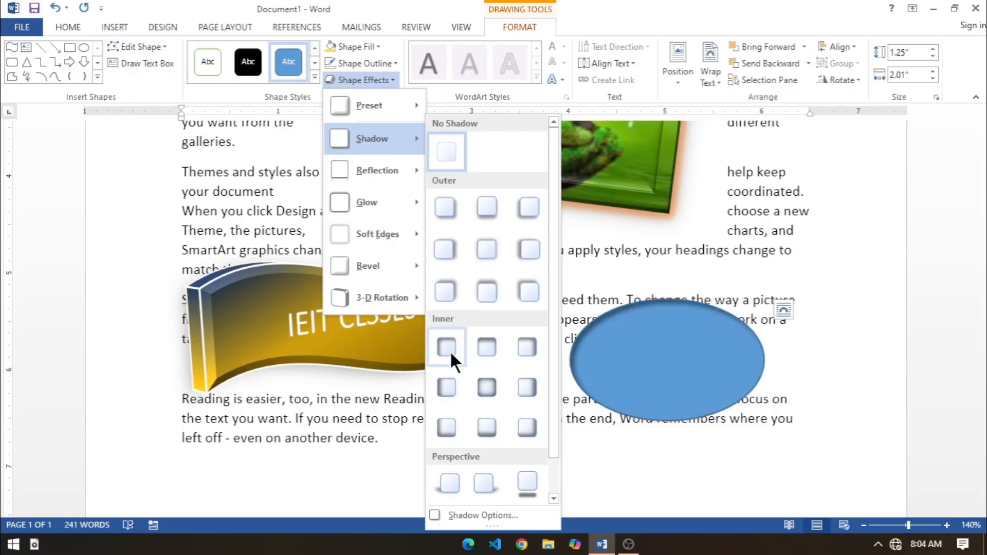
{"action": "left_click", "coordinate": [483, 383]}
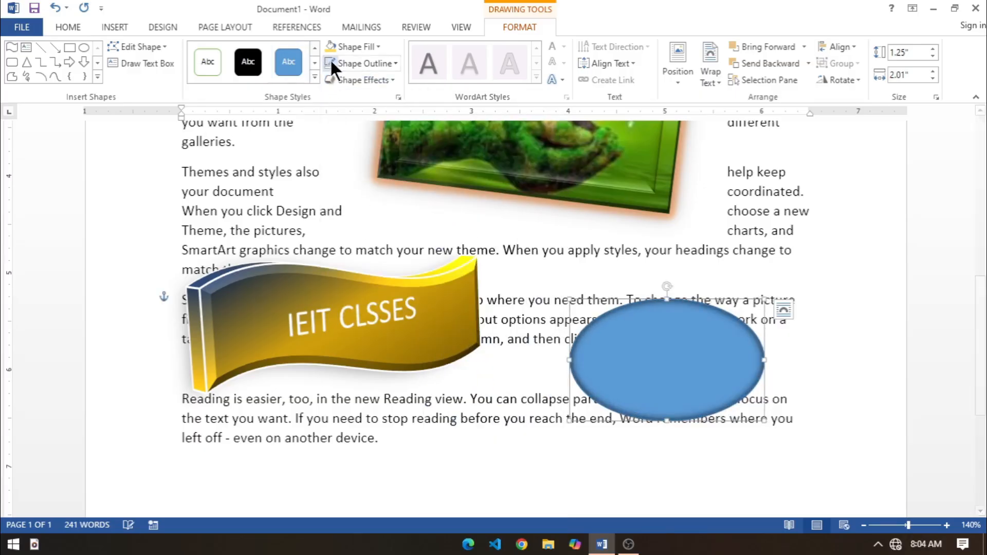
Step: Add the middle reflection variation of the last row to the oval
{"action": "left_click", "coordinate": [357, 47]}
{"action": "left_click", "coordinate": [366, 49]}
{"action": "left_click", "coordinate": [372, 80]}
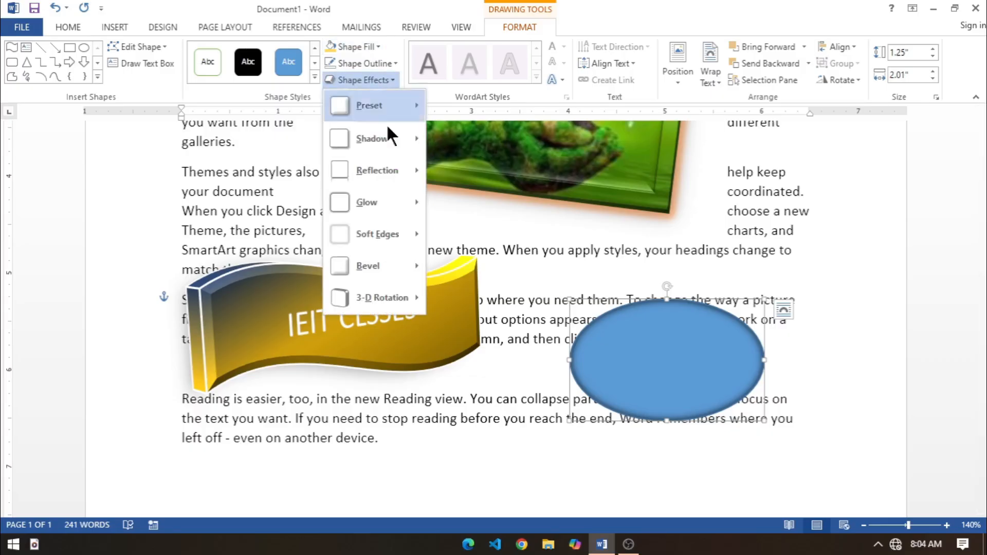
{"action": "mouse_move", "coordinate": [381, 172]}
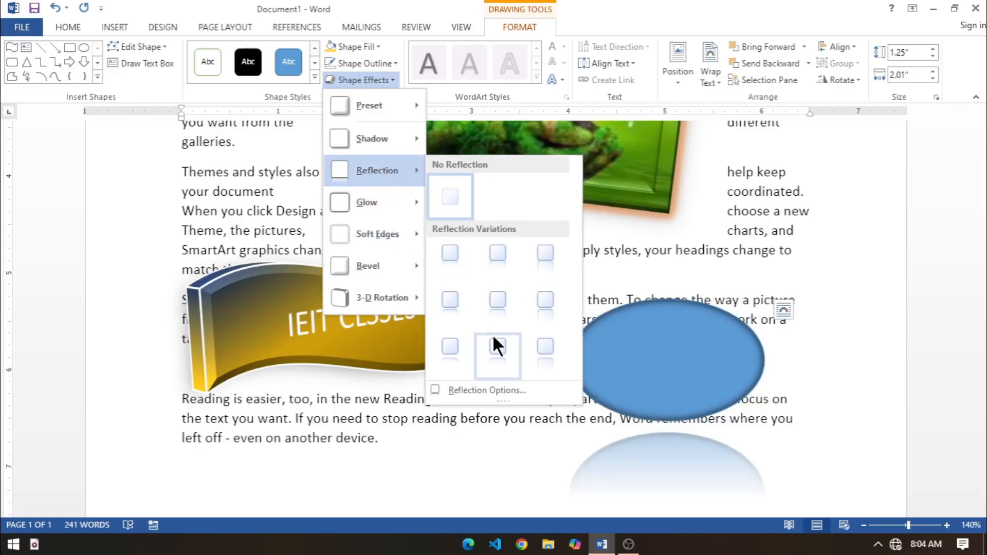
{"action": "left_click", "coordinate": [496, 339]}
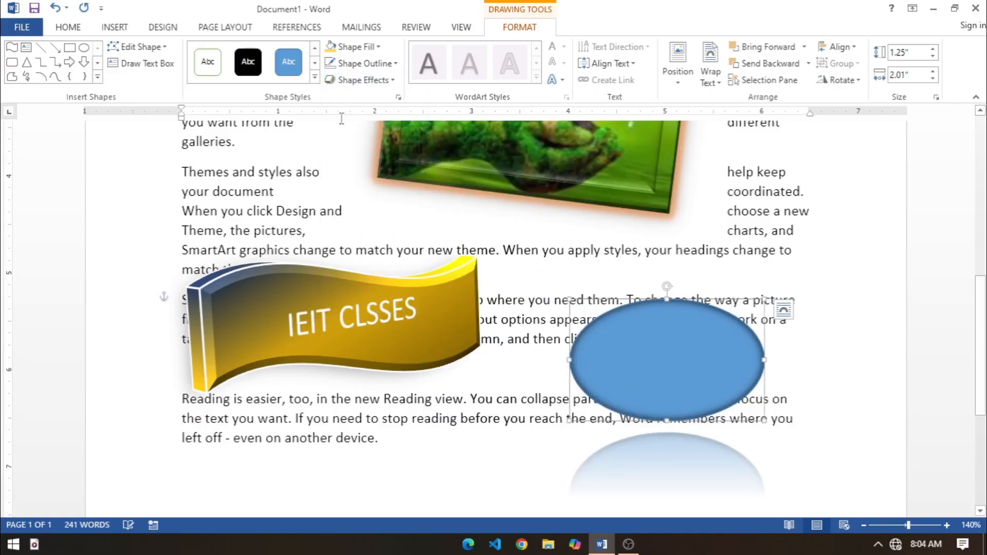
Step: Apply the first bevel style of the last row to the oval
{"action": "left_click", "coordinate": [375, 80]}
{"action": "mouse_move", "coordinate": [363, 266]}
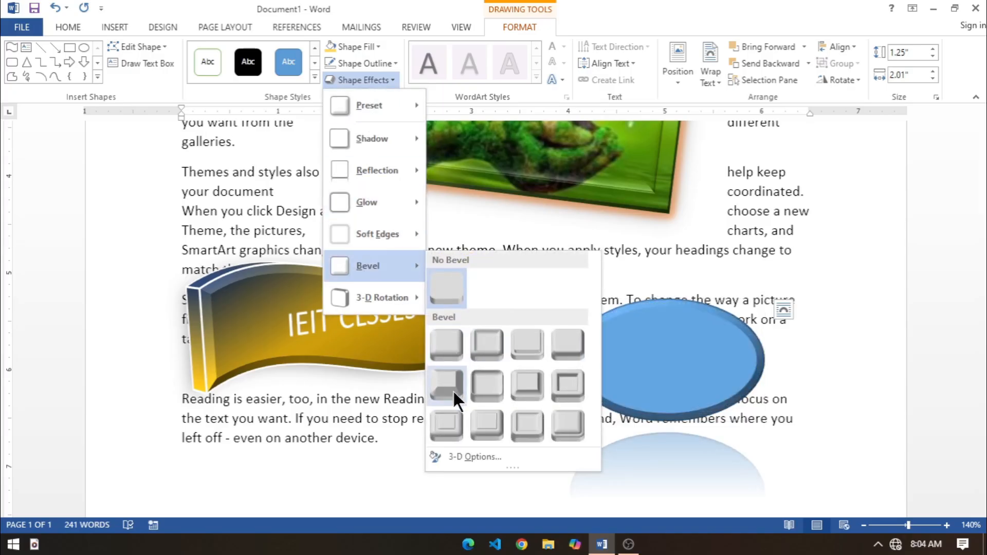
{"action": "left_click", "coordinate": [442, 418]}
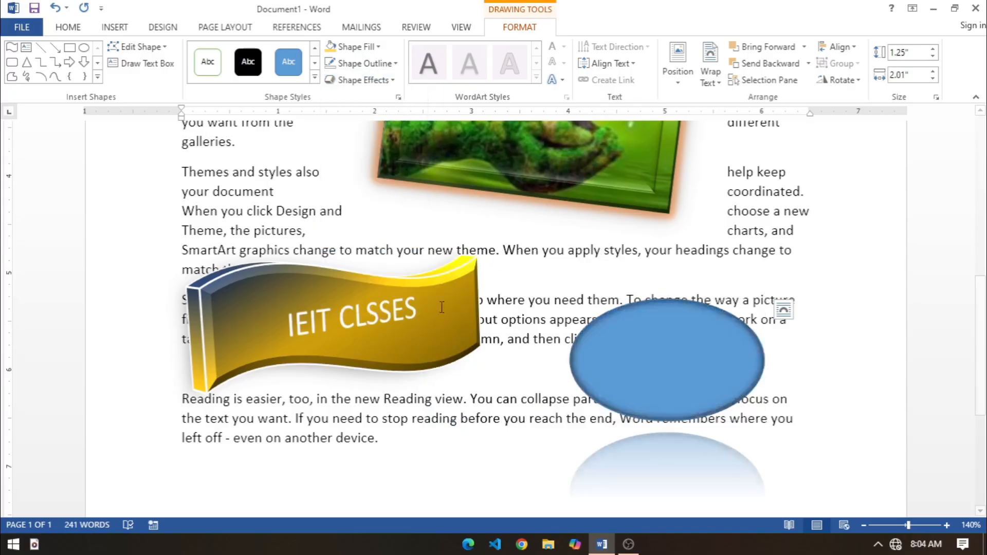
Step: Apply the second perspective 3-D rotation of the last row to the oval and reposition it beside the wave shape
{"action": "left_click", "coordinate": [379, 79]}
{"action": "mouse_move", "coordinate": [360, 297]}
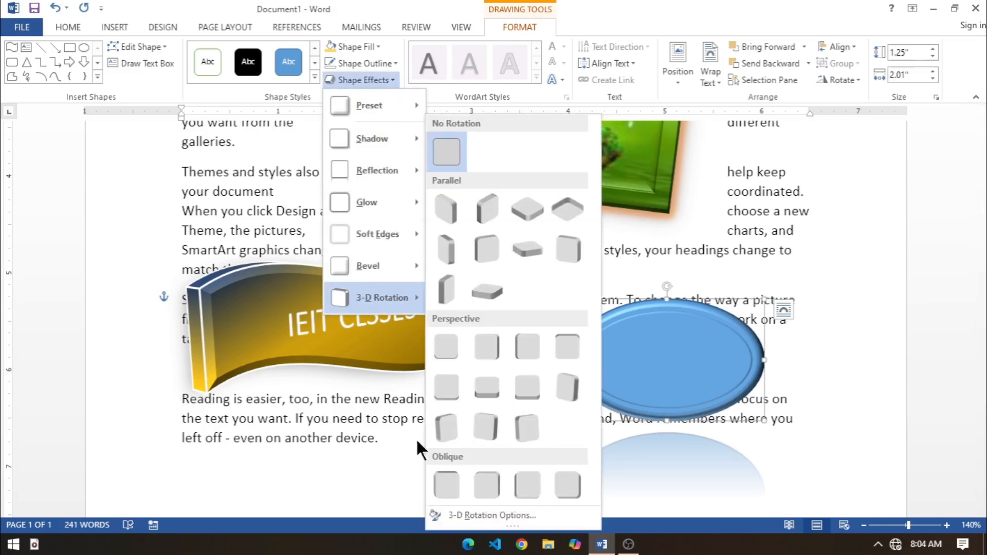
{"action": "left_click", "coordinate": [490, 426]}
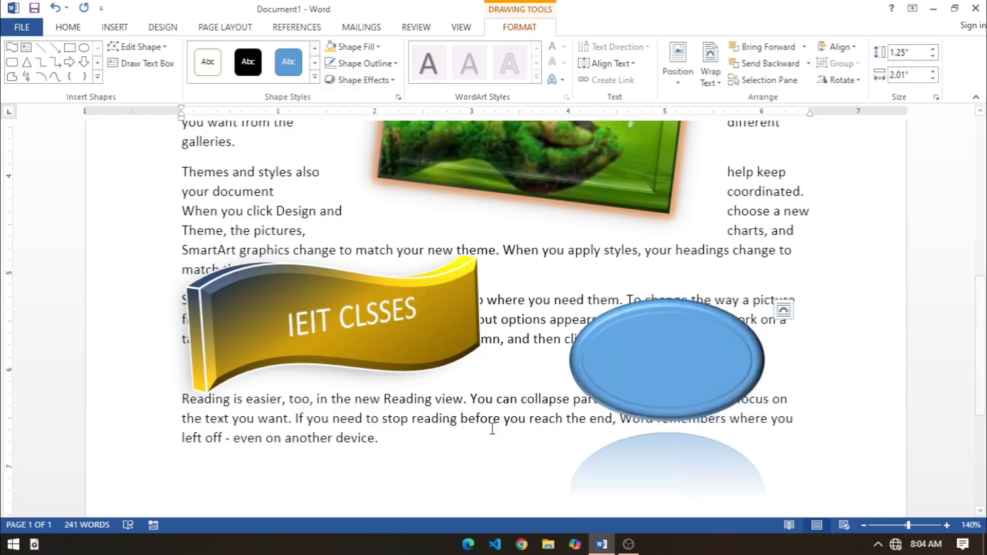
{"action": "left_click_drag", "start_coordinate": [660, 339], "coordinate": [679, 263]}
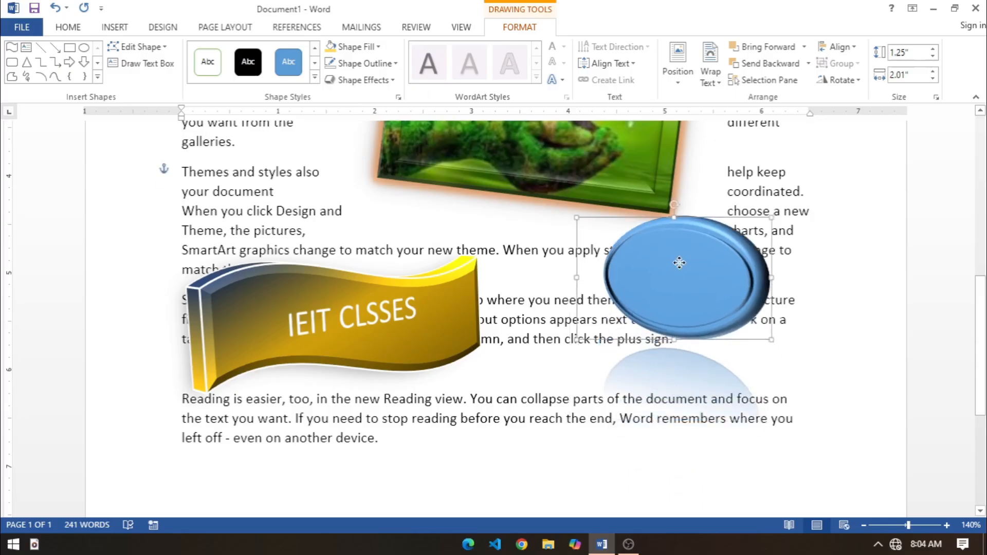
{"action": "left_click", "coordinate": [826, 351]}
{"action": "left_click", "coordinate": [700, 289]}
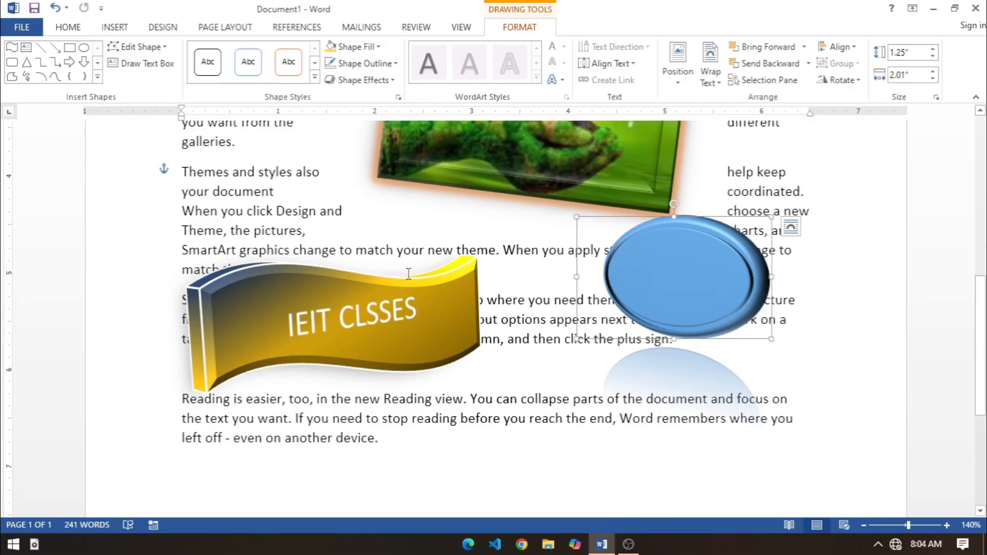
{"action": "left_click_drag", "start_coordinate": [667, 268], "coordinate": [642, 298]}
Step: Change the wave shape to a 16-point star and enlarge it to about 1.74" high by 4.3" wide
{"action": "left_click", "coordinate": [336, 285]}
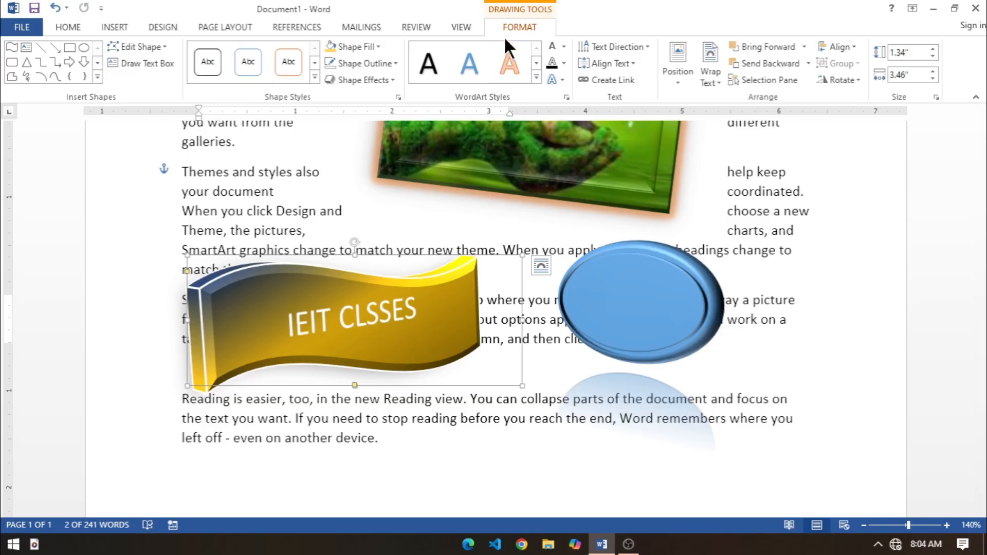
{"action": "left_click", "coordinate": [149, 47]}
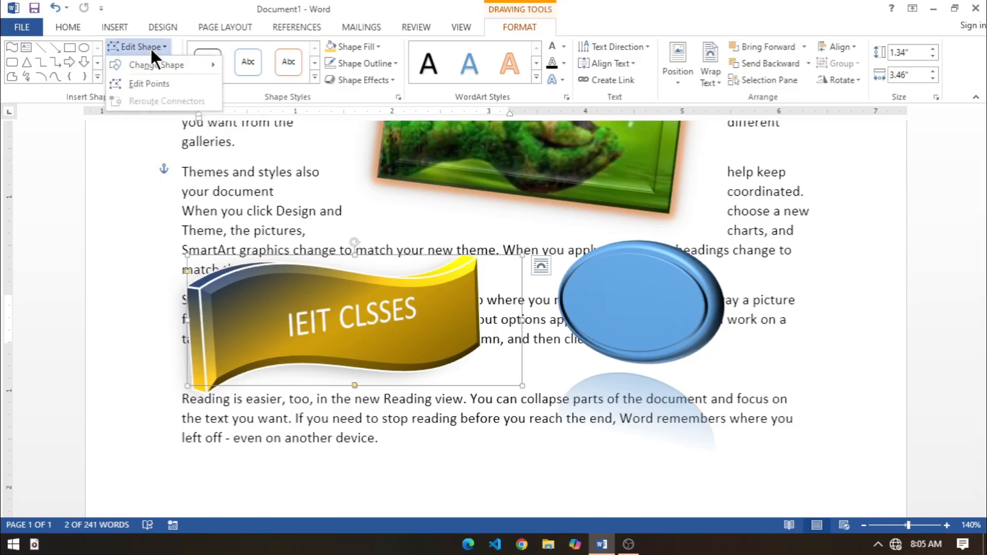
{"action": "mouse_move", "coordinate": [158, 64]}
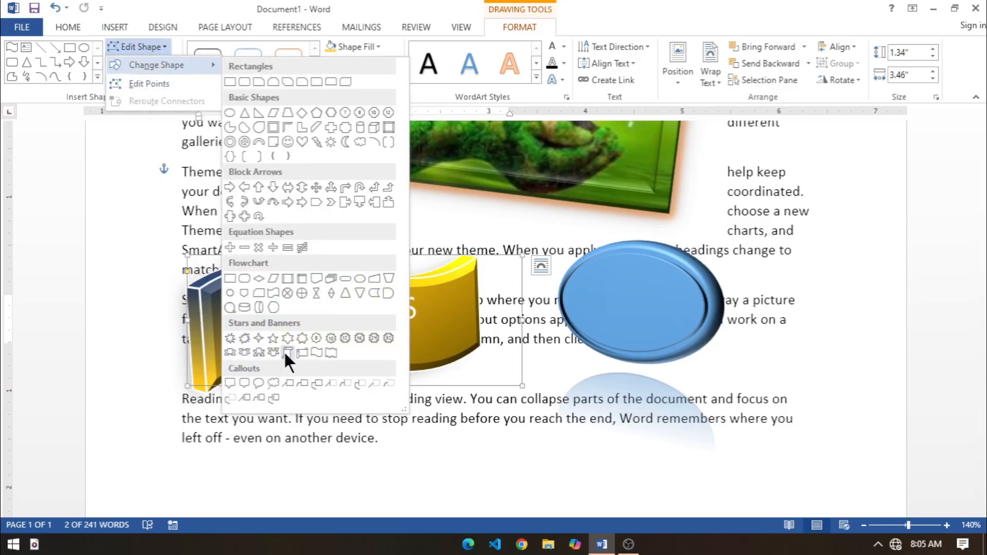
{"action": "left_click", "coordinate": [358, 336]}
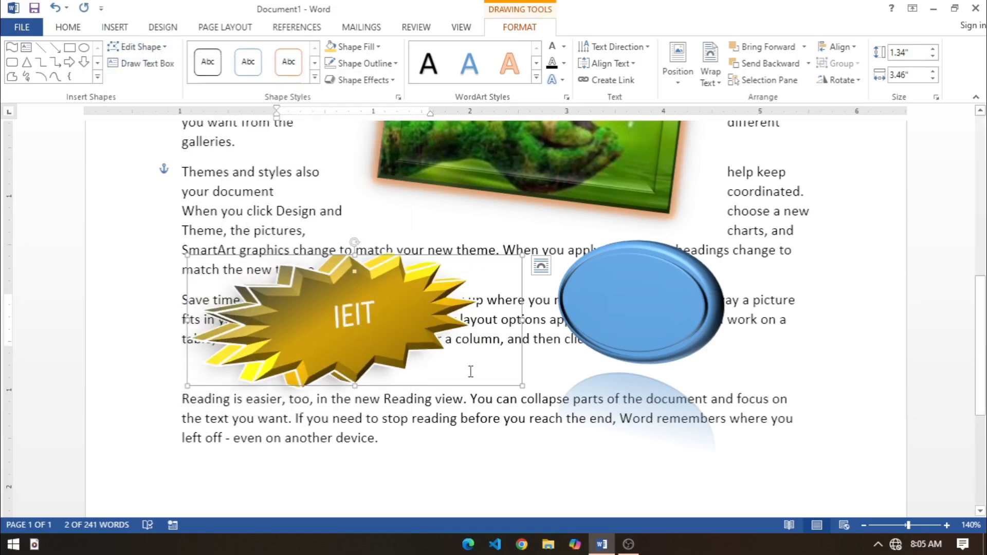
{"action": "left_click_drag", "start_coordinate": [519, 385], "coordinate": [603, 424]}
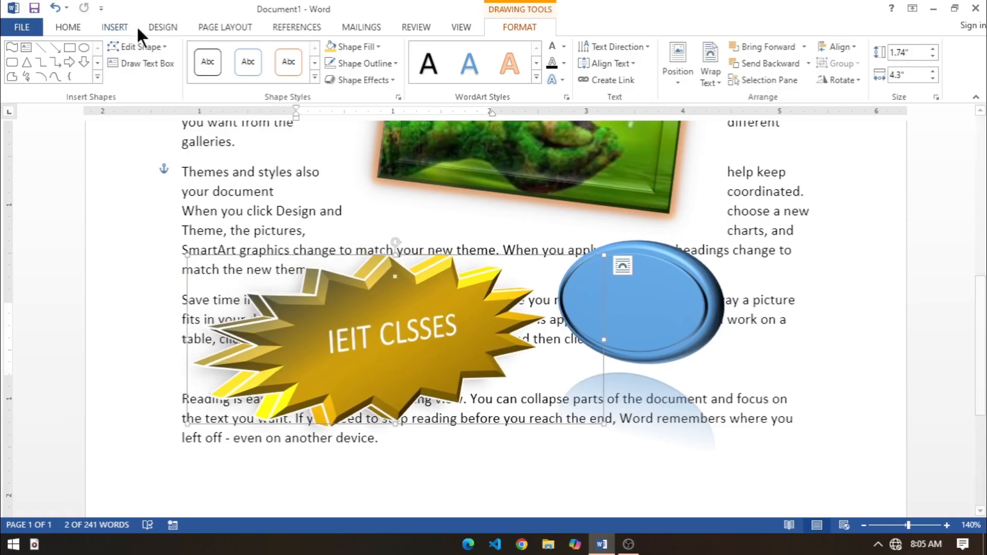
Step: Change the star to the second explosion shape and stretch its height to about 2.28"
{"action": "left_click", "coordinate": [141, 48]}
{"action": "left_click", "coordinate": [174, 84]}
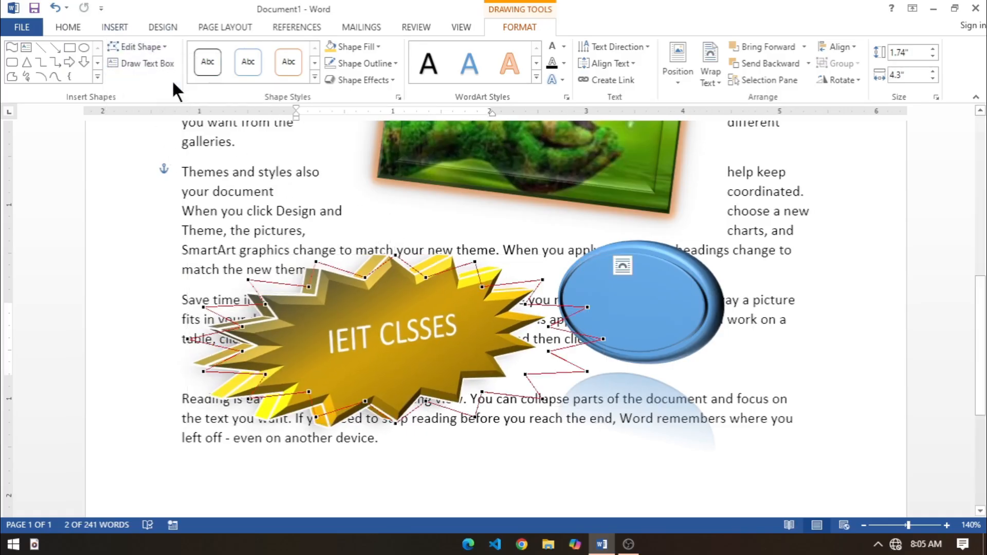
{"action": "left_click", "coordinate": [152, 48]}
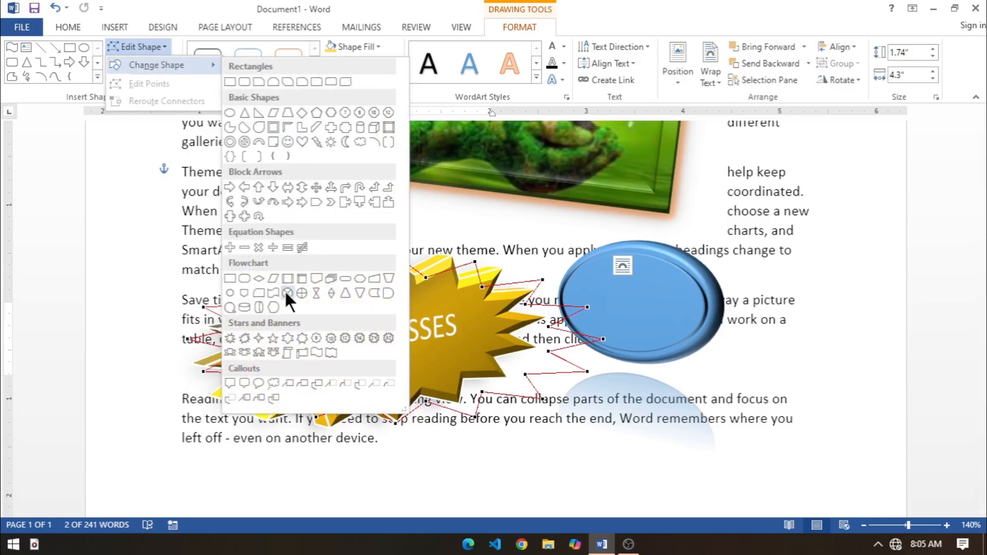
{"action": "left_click", "coordinate": [244, 338]}
{"action": "left_click_drag", "start_coordinate": [394, 426], "coordinate": [411, 475]}
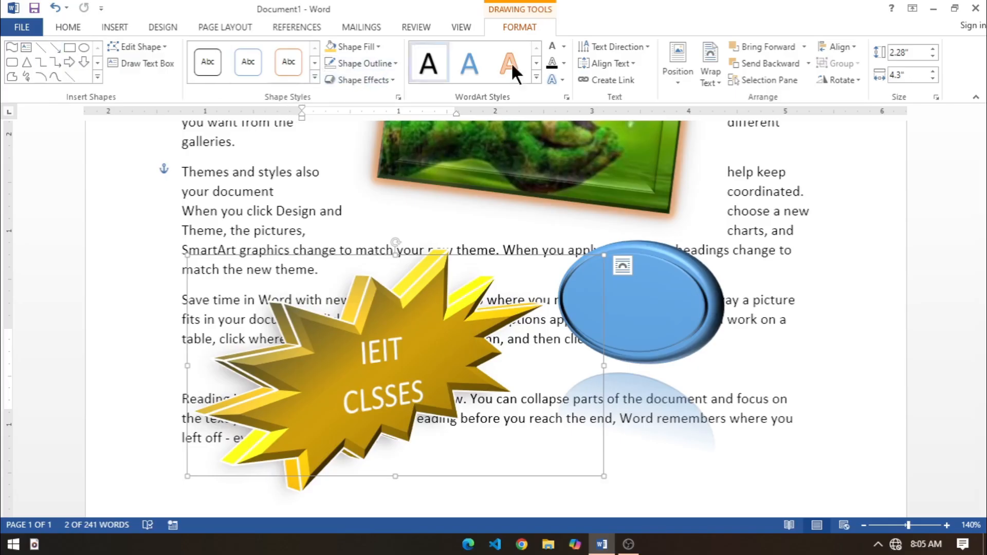
Step: Apply the third WordArt style of the last row to the text IEIT CLSSES in the explosion shape
{"action": "left_click", "coordinate": [417, 407]}
{"action": "left_click_drag", "start_coordinate": [434, 393], "coordinate": [274, 349]}
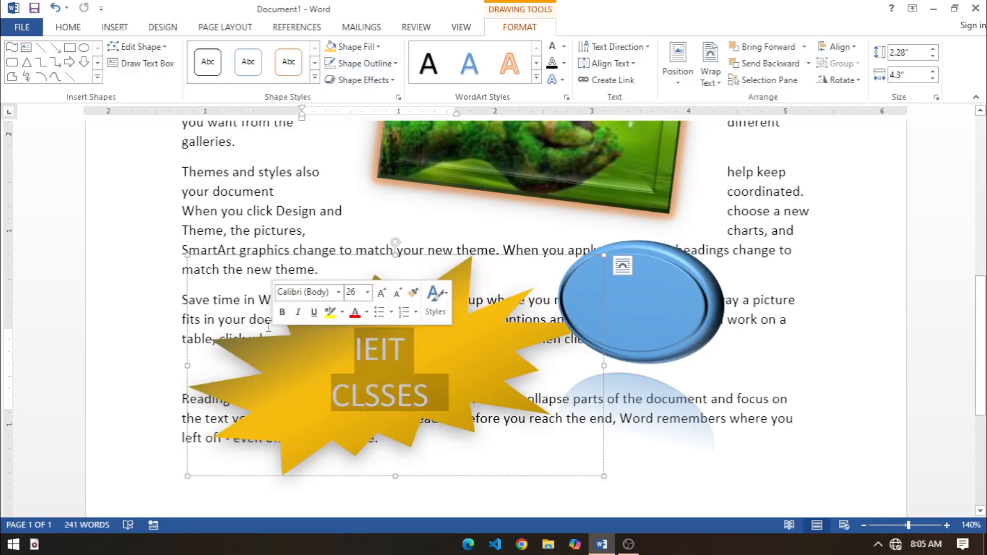
{"action": "left_click", "coordinate": [536, 76]}
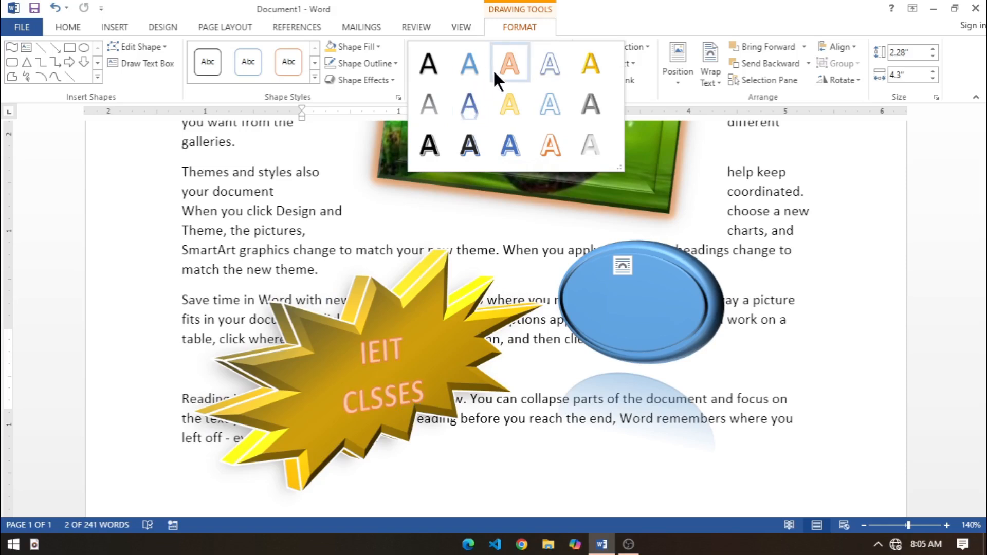
{"action": "left_click", "coordinate": [506, 143]}
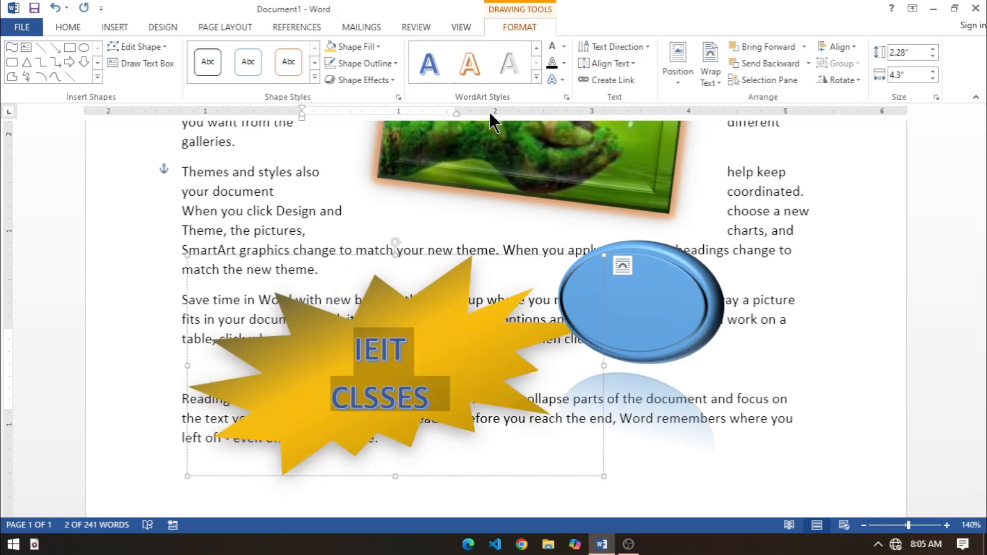
Step: Set the fill of the explosion shape's text to the lighter theme blue and its text outline to standard yellow
{"action": "left_click", "coordinate": [564, 45]}
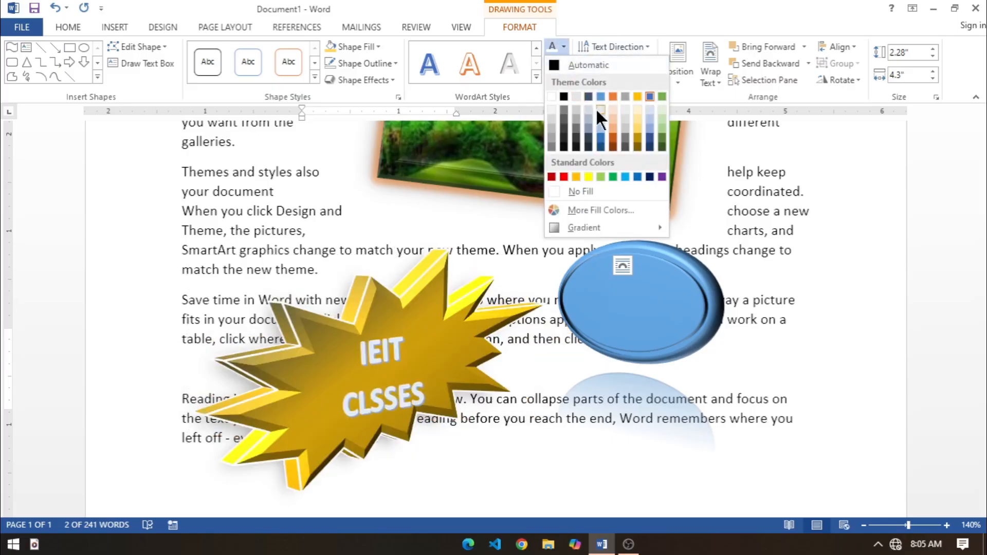
{"action": "left_click", "coordinate": [598, 95]}
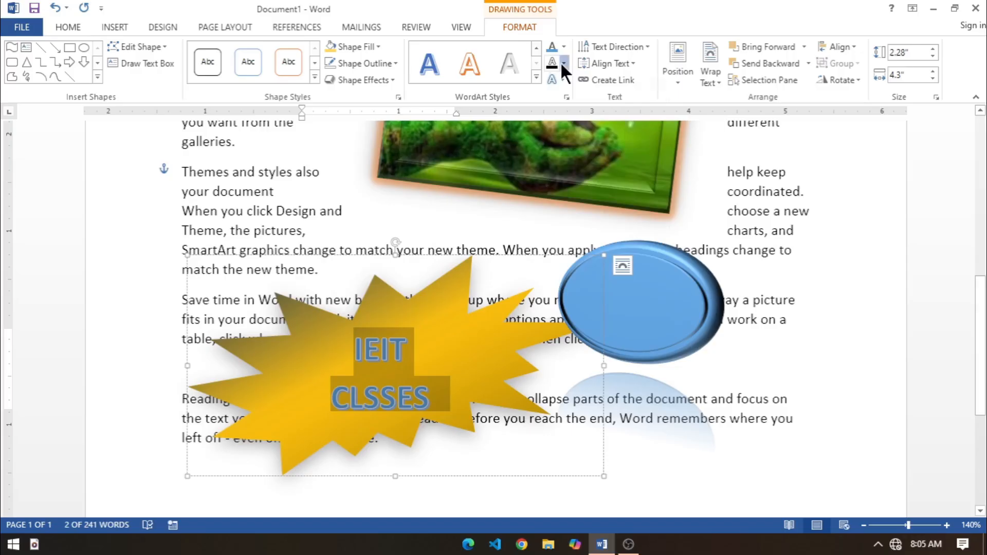
{"action": "left_click", "coordinate": [564, 64]}
{"action": "left_click", "coordinate": [589, 193]}
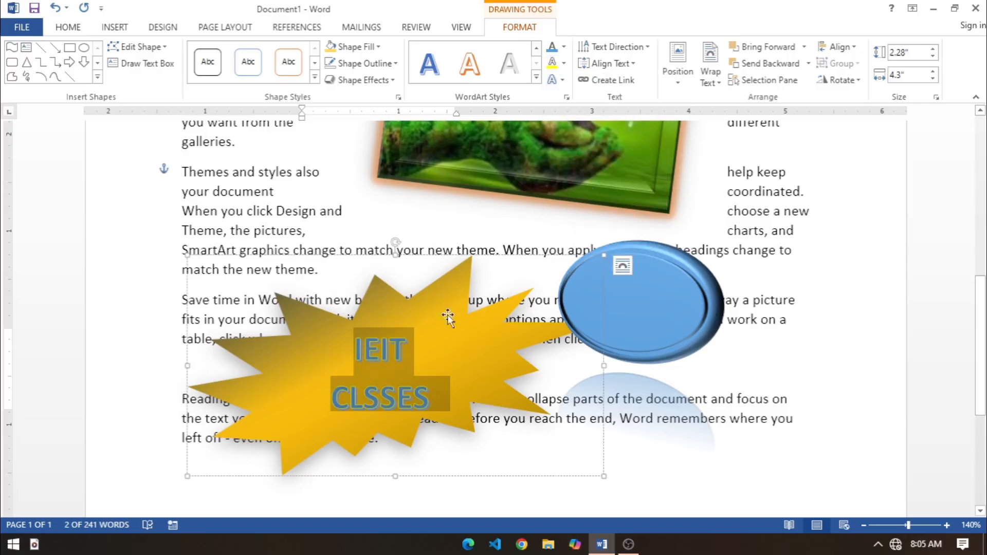
{"action": "left_click", "coordinate": [559, 79]}
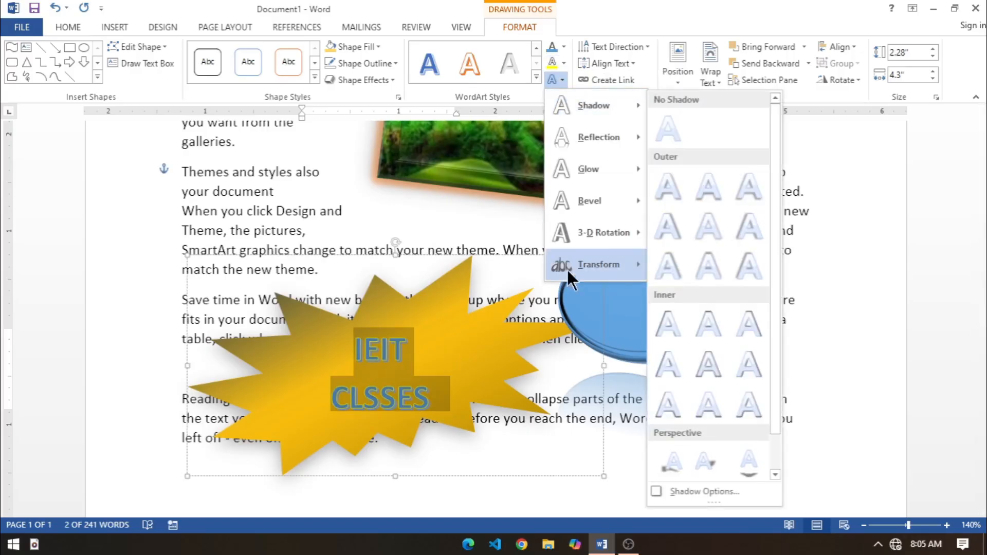
{"action": "left_click", "coordinate": [357, 209]}
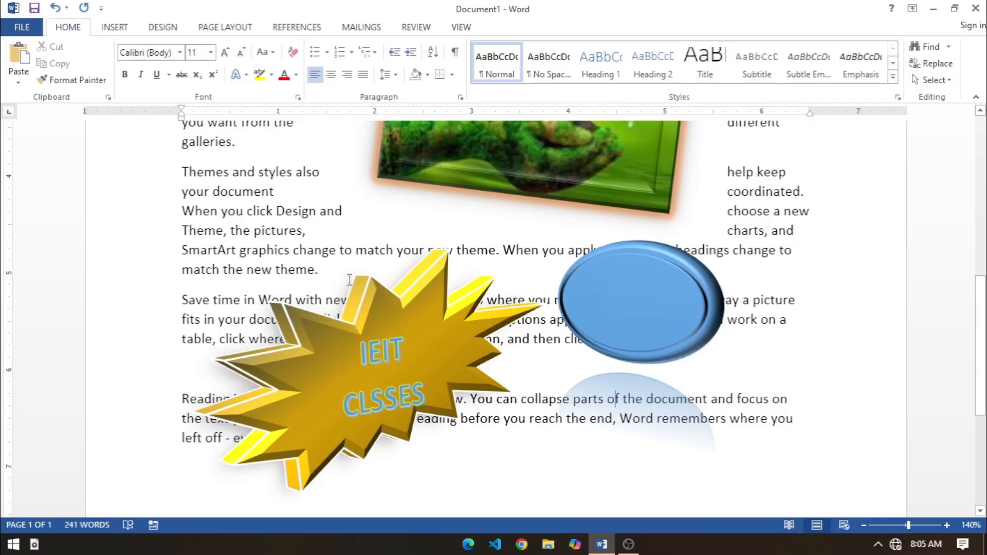
Step: Add the text OK to the oval and enlarge it to 36 pt
{"action": "left_click", "coordinate": [649, 314]}
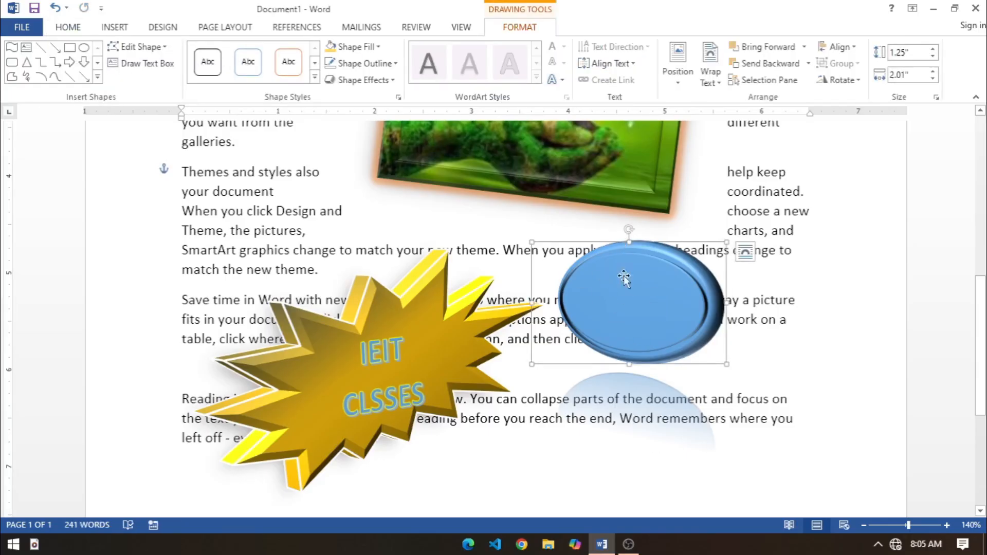
{"action": "type", "text": "OK"}
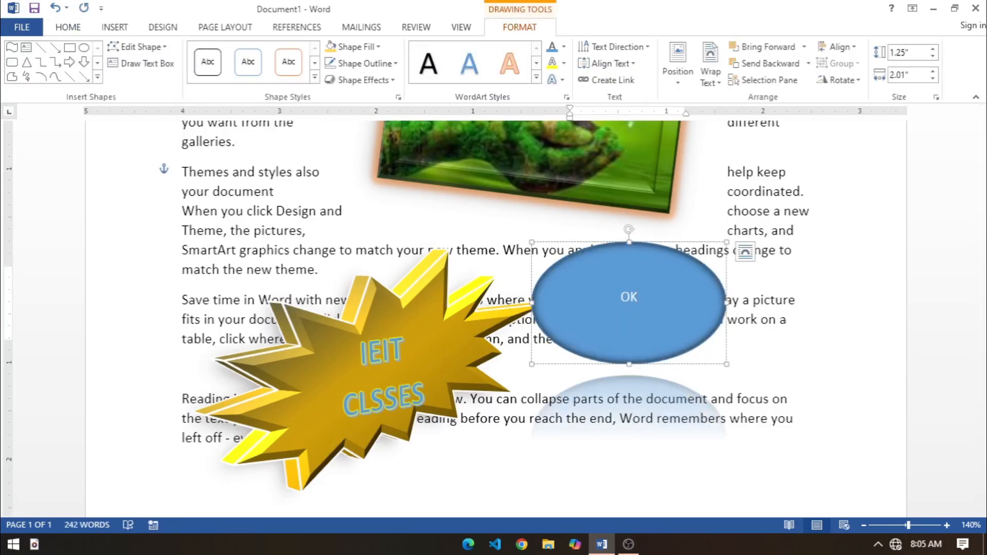
{"action": "left_click_drag", "start_coordinate": [650, 302], "coordinate": [568, 293]}
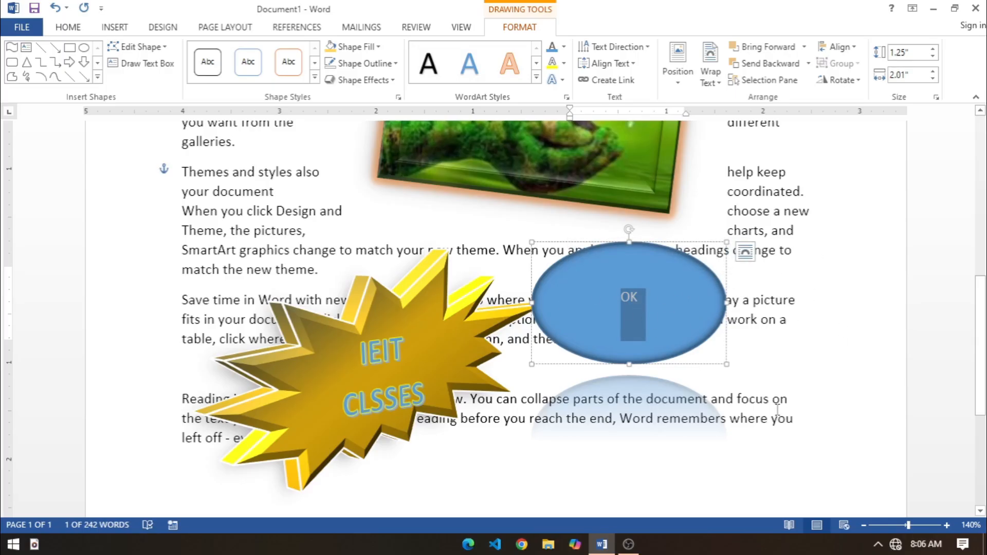
{"action": "key", "text": "ctrl+shift+period"}
{"action": "key", "text": "ctrl+shift+period"}
{"action": "key", "text": "ctrl+shift+period"}
{"action": "key", "text": "ctrl+shift+period"}
{"action": "key", "text": "ctrl+shift+period"}
{"action": "key", "text": "ctrl+shift+period"}
{"action": "key", "text": "ctrl+shift+period"}
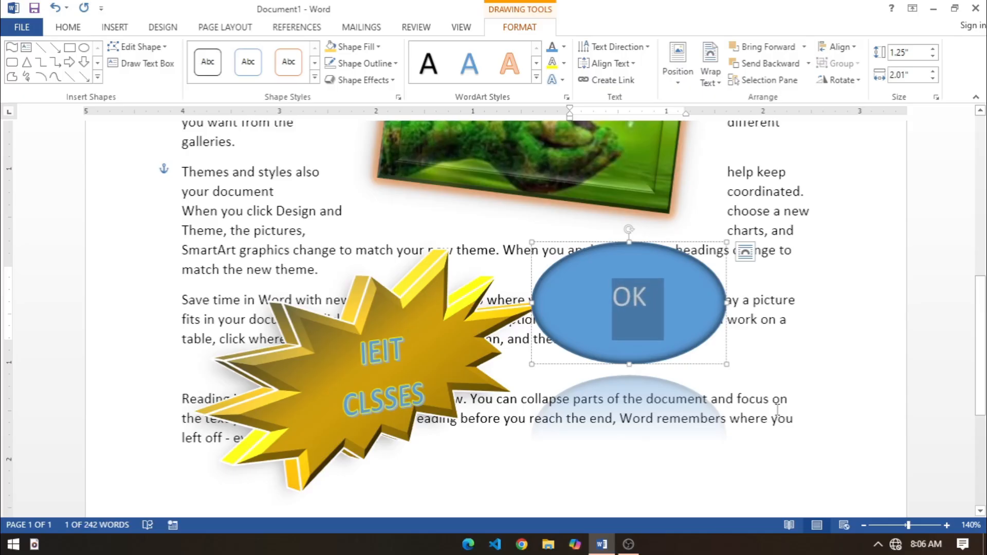
{"action": "key", "text": "ctrl+shift+period"}
{"action": "key", "text": "ctrl+shift+period"}
{"action": "key", "text": "ctrl+shift+period"}
{"action": "key", "text": "ctrl+shift+period"}
{"action": "key", "text": "ctrl+shift+period"}
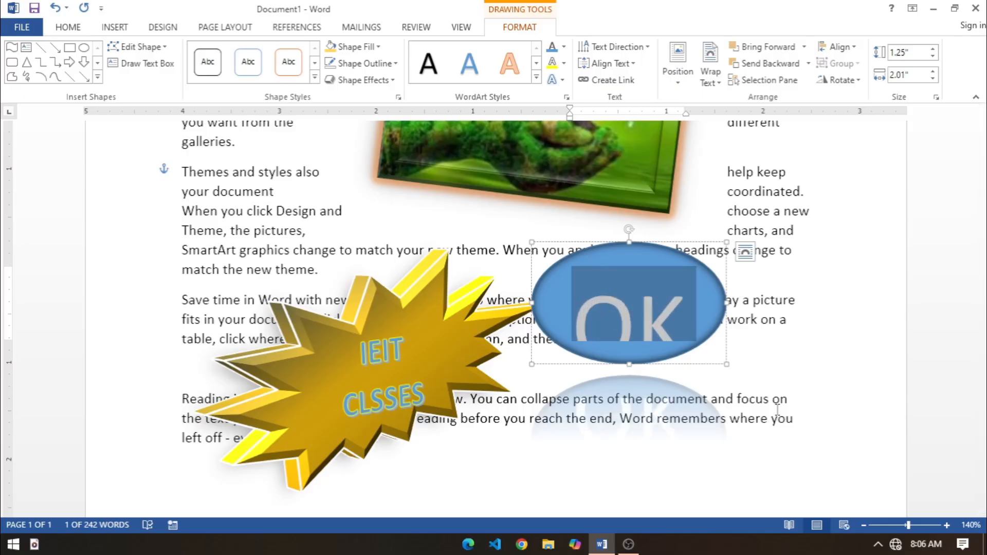
{"action": "key", "text": "ctrl+shift+comma"}
{"action": "key", "text": "ctrl+shift+comma"}
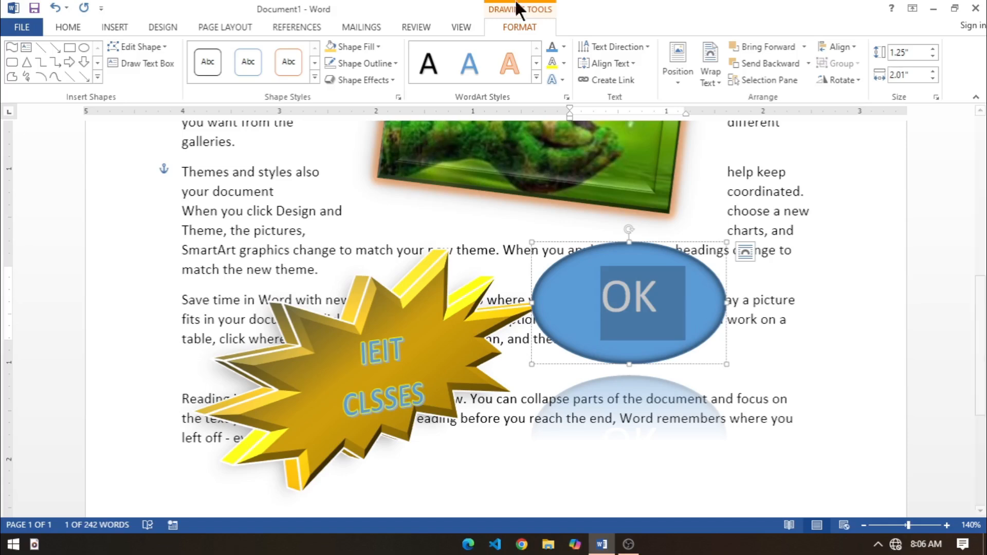
Step: Apply the first bevel style of the second row to the OK text in the oval
{"action": "left_click", "coordinate": [562, 77]}
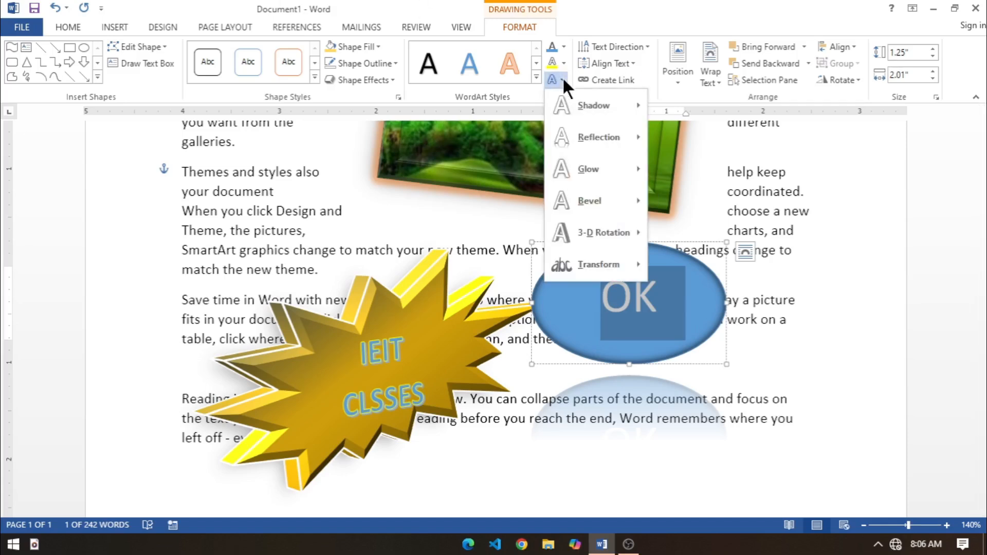
{"action": "mouse_move", "coordinate": [593, 264]}
{"action": "mouse_move", "coordinate": [591, 201]}
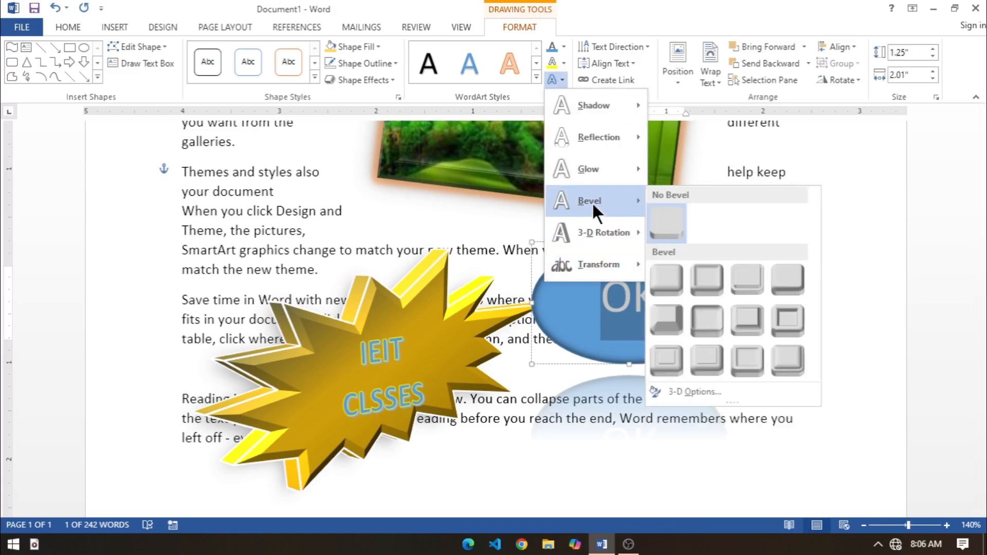
{"action": "left_click", "coordinate": [664, 308]}
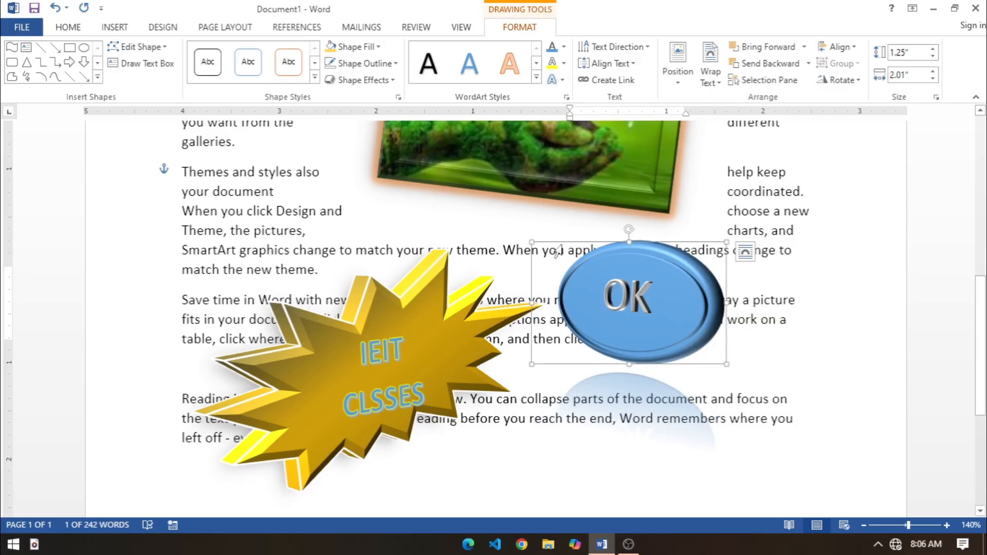
{"action": "left_click", "coordinate": [337, 178]}
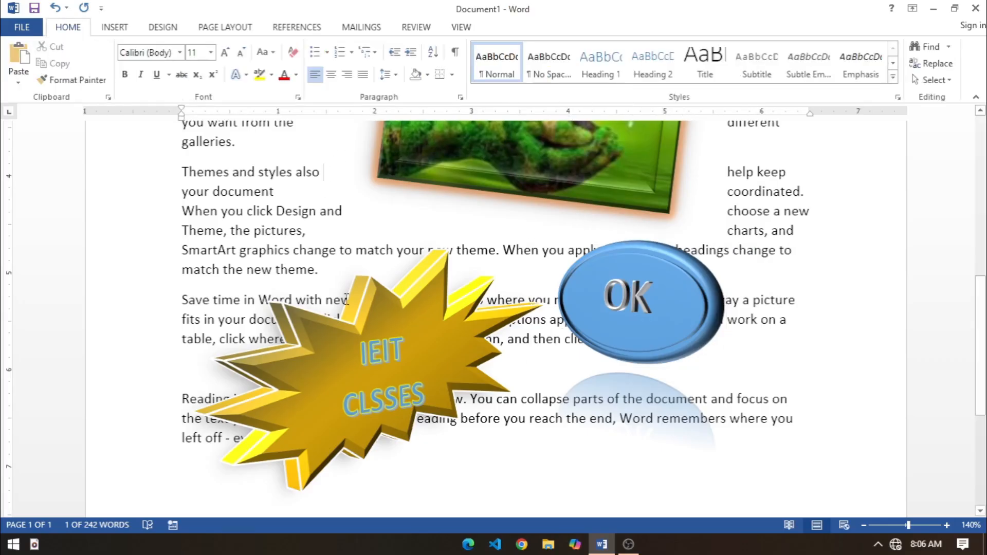
Step: Move the oval so that it overlaps the right side of the explosion shape
{"action": "scroll", "coordinate": [566, 449], "scroll_direction": "down", "scroll_amount": 3}
{"action": "left_click", "coordinate": [510, 359]}
{"action": "scroll", "coordinate": [509, 358], "scroll_direction": "up", "scroll_amount": 5}
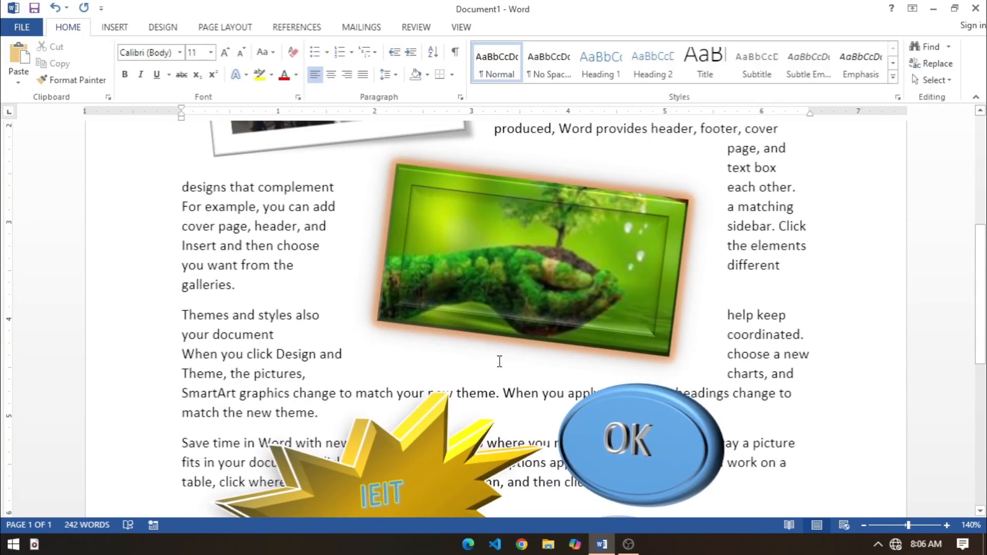
{"action": "scroll", "coordinate": [518, 364], "scroll_direction": "down", "scroll_amount": 3}
{"action": "scroll", "coordinate": [524, 364], "scroll_direction": "down", "scroll_amount": 2}
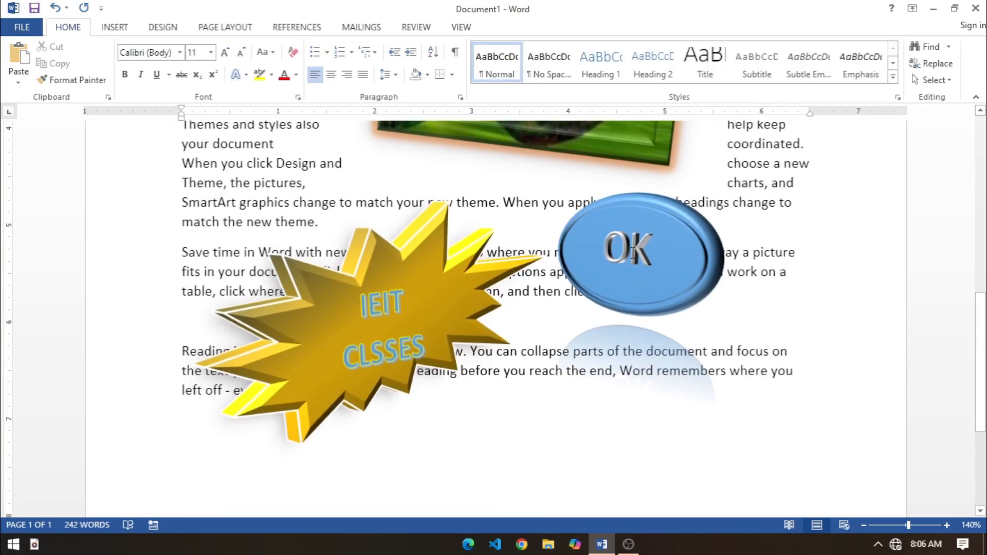
{"action": "left_click", "coordinate": [627, 298]}
{"action": "mouse_move", "coordinate": [627, 297]}
{"action": "left_mouse_down"}
{"action": "mouse_move", "coordinate": [534, 340]}
{"action": "mouse_move", "coordinate": [510, 365]}
{"action": "left_mouse_up"}
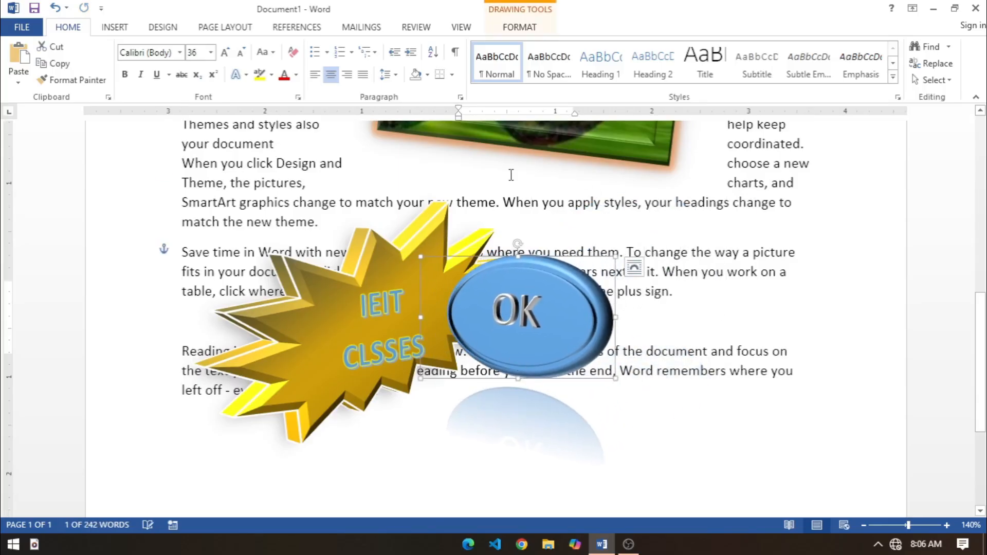
Step: Dismiss the Windows Security notification and move the oval over the lower-left part of the explosion shape
{"action": "left_click", "coordinate": [524, 27]}
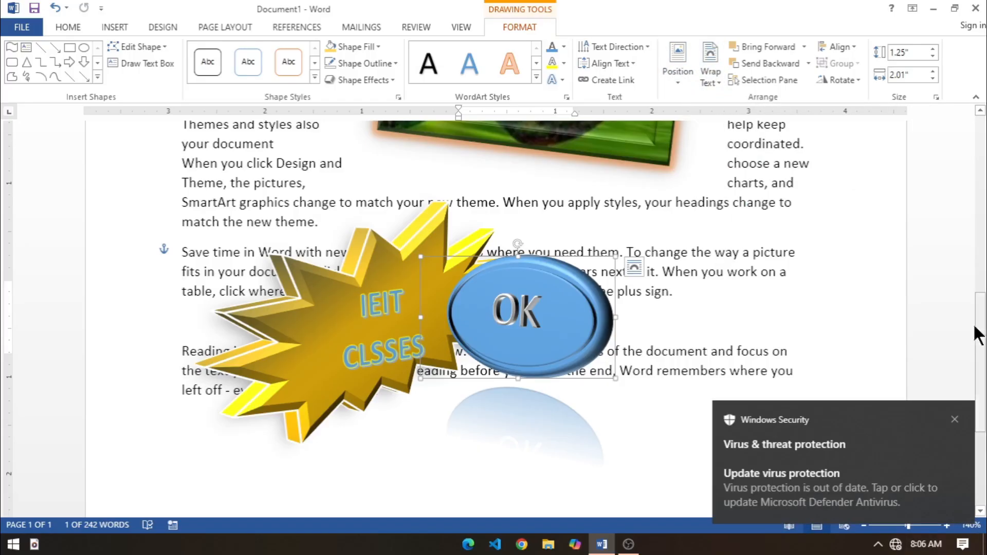
{"action": "left_click", "coordinate": [954, 420]}
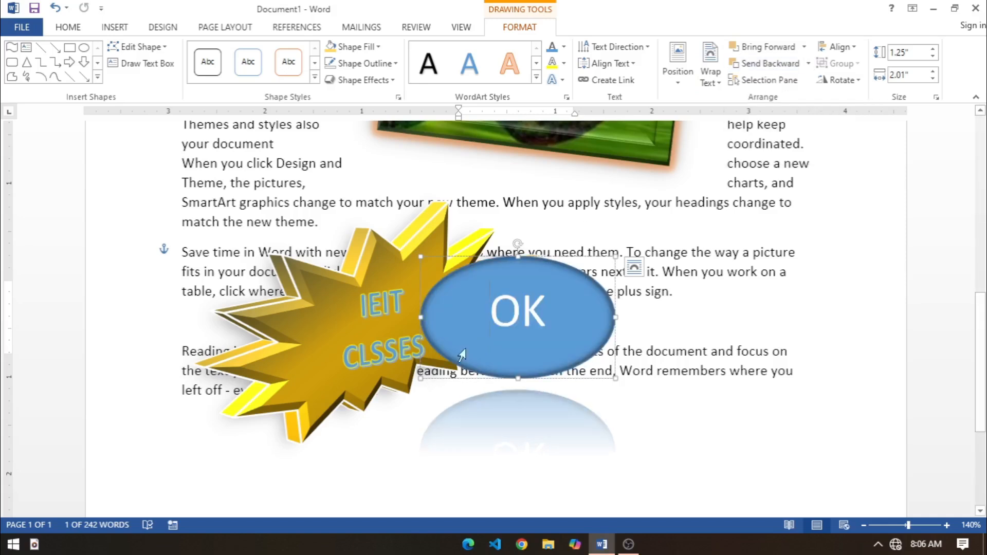
{"action": "left_click", "coordinate": [487, 377]}
{"action": "left_click", "coordinate": [483, 331]}
{"action": "left_click_drag", "start_coordinate": [467, 267], "coordinate": [245, 379]}
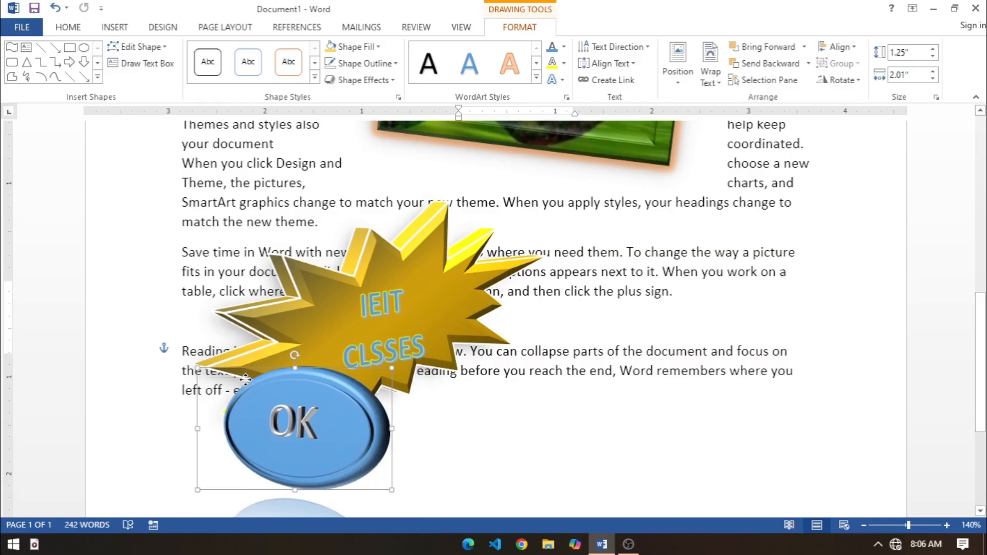
Step: Move the oval right along the explosion shape's lower edge and send it backward behind the explosion
{"action": "scroll", "coordinate": [282, 240], "scroll_direction": "down", "scroll_amount": 4}
{"action": "left_click", "coordinate": [282, 241]}
{"action": "left_click_drag", "start_coordinate": [333, 239], "coordinate": [426, 242]}
{"action": "left_click_drag", "start_coordinate": [353, 171], "coordinate": [430, 181]}
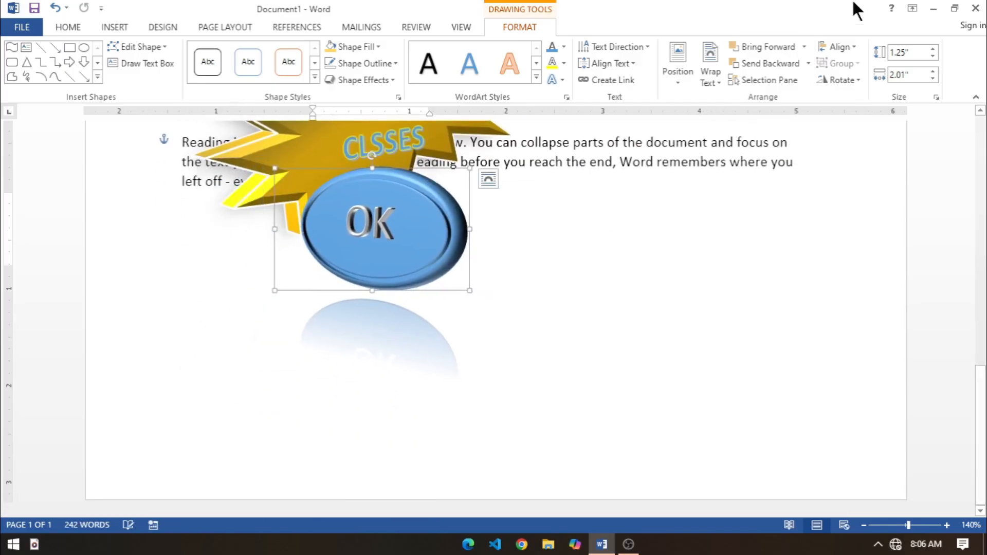
{"action": "left_click", "coordinate": [774, 63]}
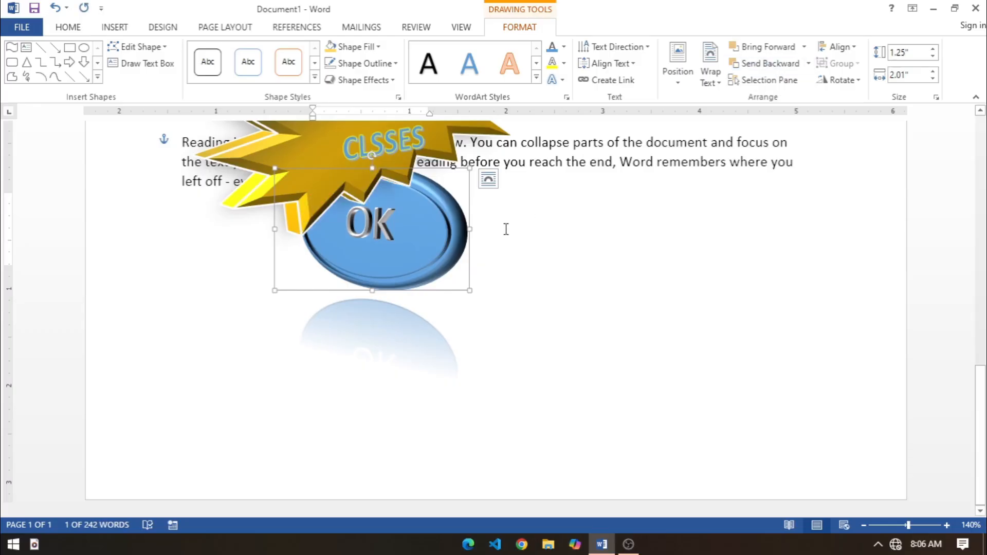
Step: Alternate the oval between in front of and behind the explosion shape, finishing with it brought forward
{"action": "scroll", "coordinate": [506, 229], "scroll_direction": "up", "scroll_amount": 5}
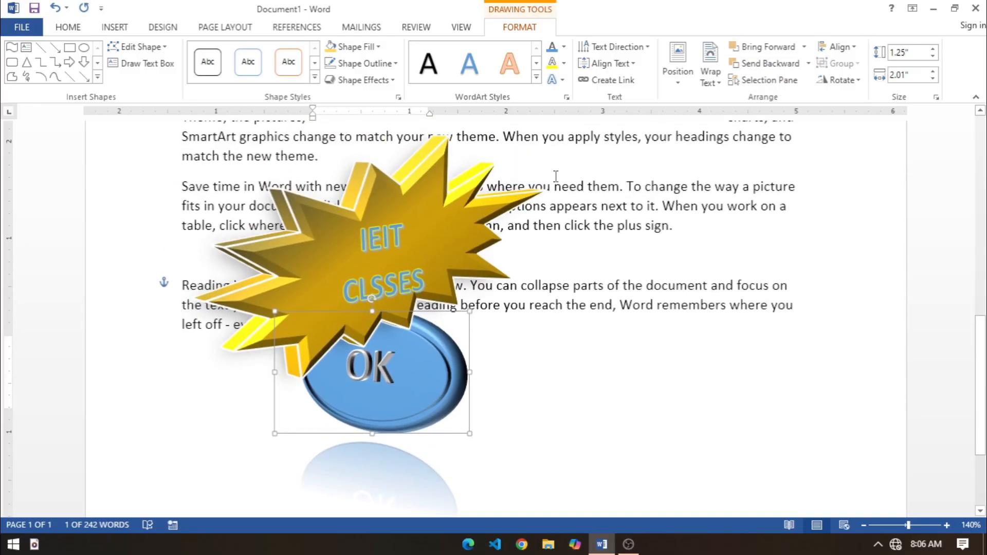
{"action": "left_click", "coordinate": [760, 47]}
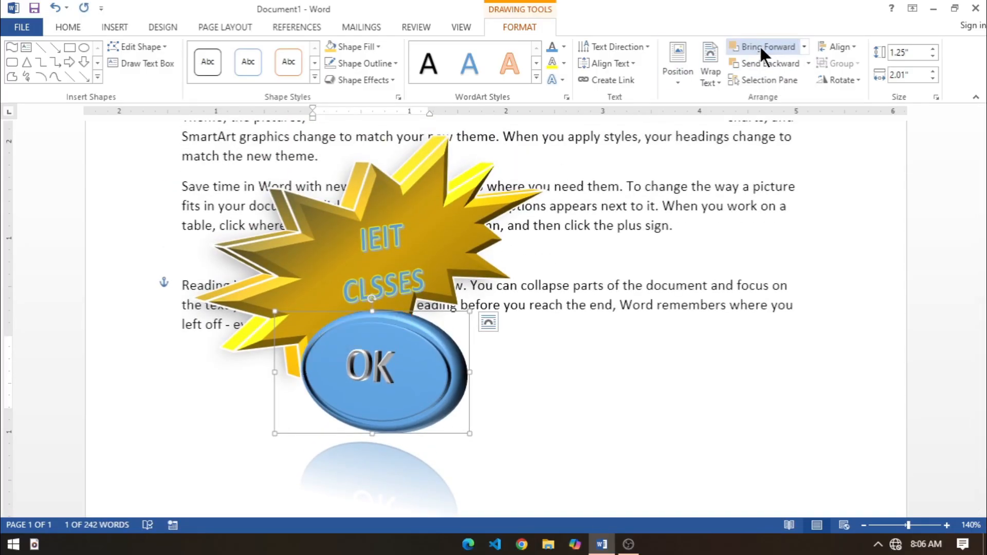
{"action": "left_click", "coordinate": [752, 63]}
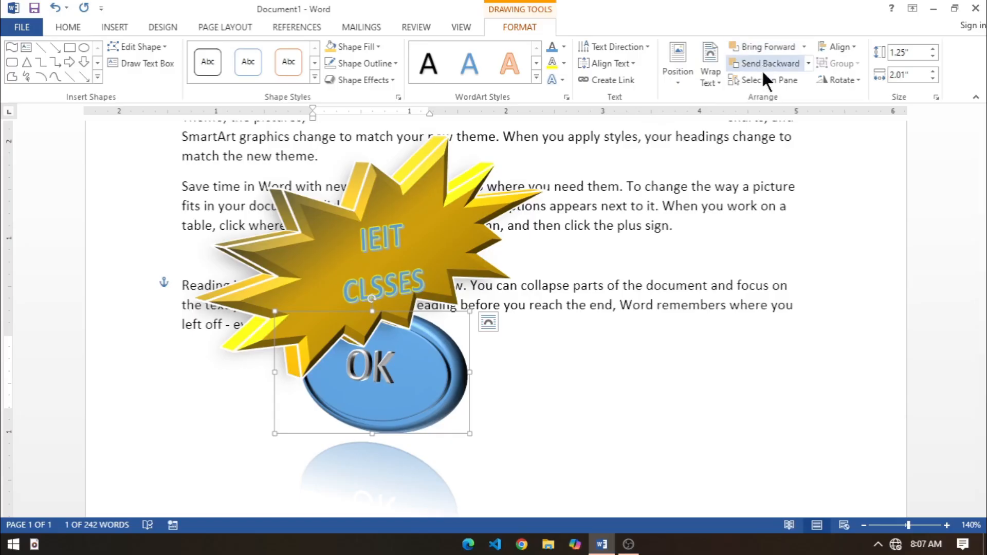
{"action": "left_click", "coordinate": [767, 45]}
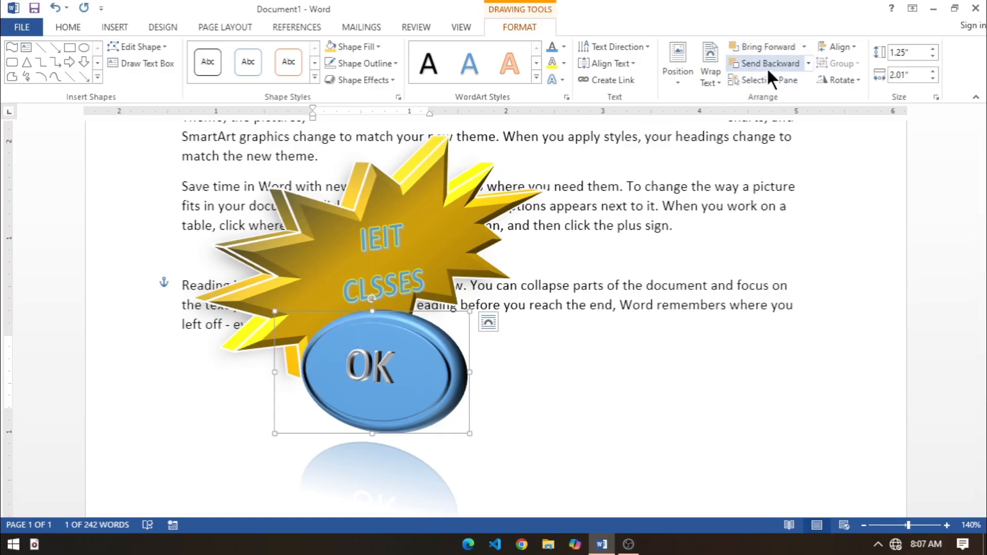
{"action": "left_click", "coordinate": [771, 63]}
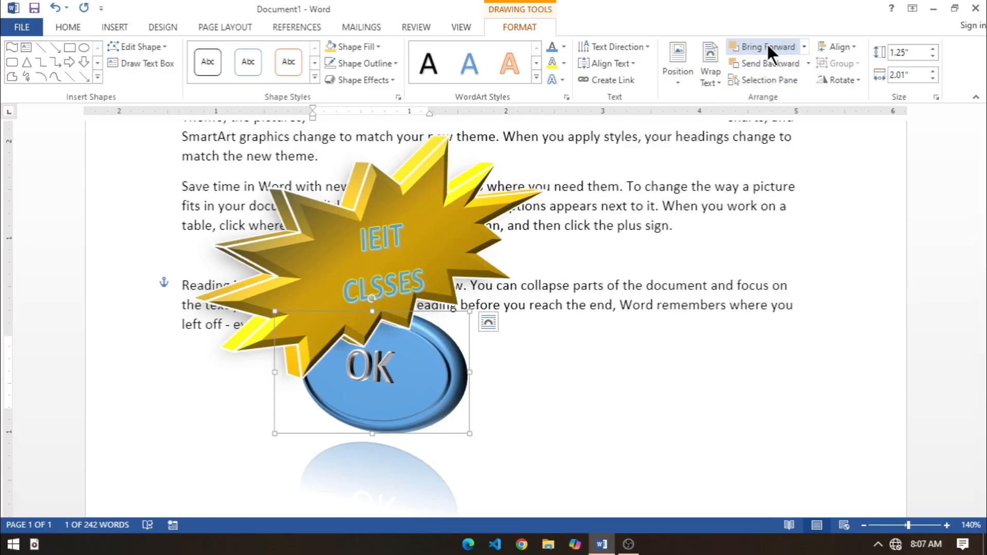
{"action": "left_click", "coordinate": [767, 45]}
{"action": "left_click", "coordinate": [439, 386]}
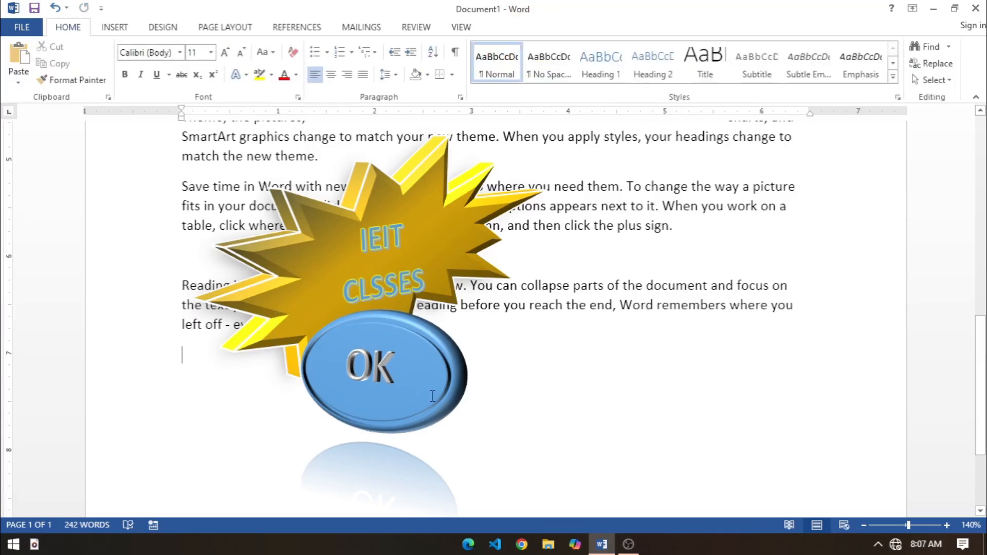
Step: Move the oval over the explosion shape's upper-right points and send it backward behind the explosion
{"action": "left_click_drag", "start_coordinate": [451, 380], "coordinate": [611, 211]}
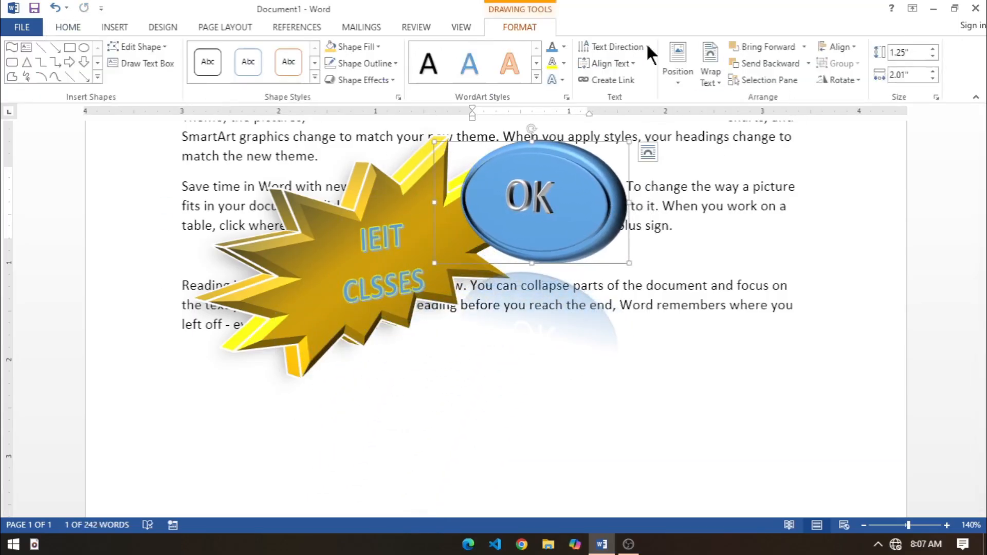
{"action": "left_click", "coordinate": [768, 63]}
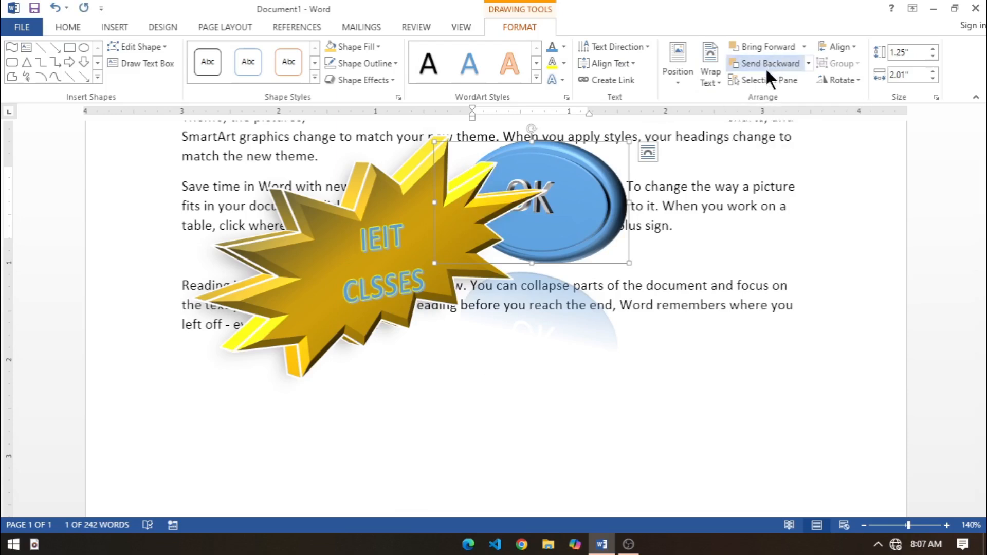
{"action": "left_click", "coordinate": [682, 257]}
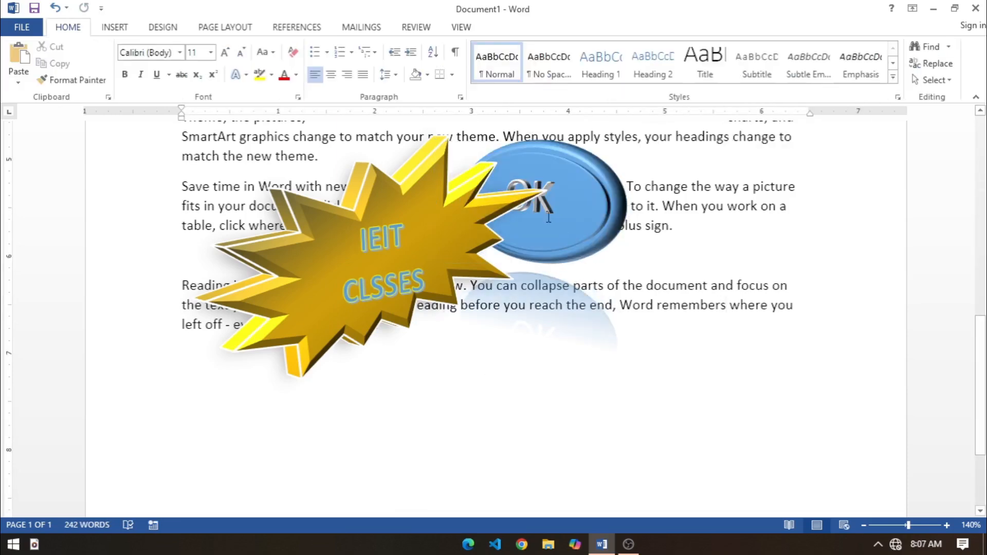
Step: Move the oval to the upper-left part of the explosion shape so that the two overlap
{"action": "mouse_move", "coordinate": [597, 170]}
{"action": "left_mouse_down"}
{"action": "mouse_move", "coordinate": [453, 157]}
{"action": "mouse_move", "coordinate": [321, 172]}
{"action": "mouse_move", "coordinate": [377, 260]}
{"action": "mouse_move", "coordinate": [379, 281]}
{"action": "left_mouse_up"}
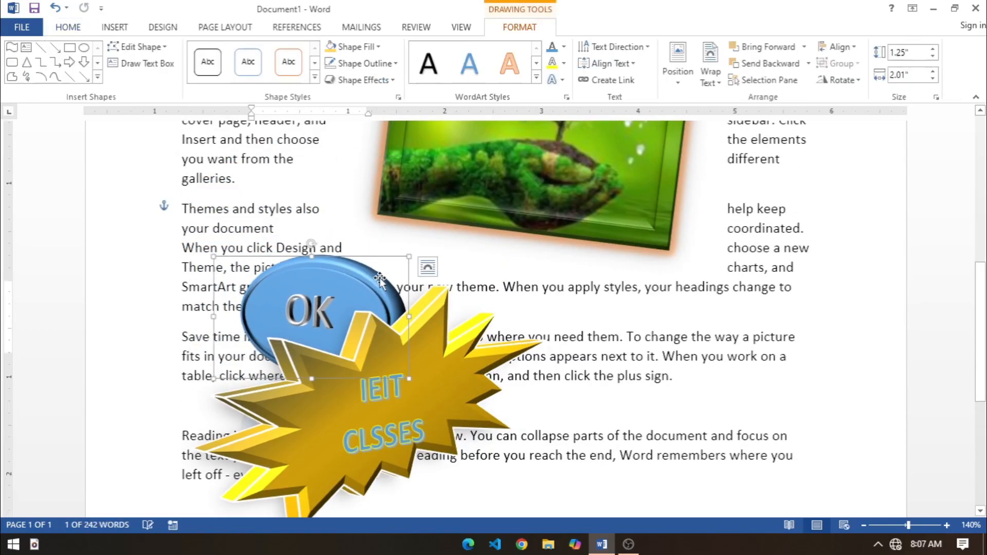
{"action": "left_click", "coordinate": [658, 362]}
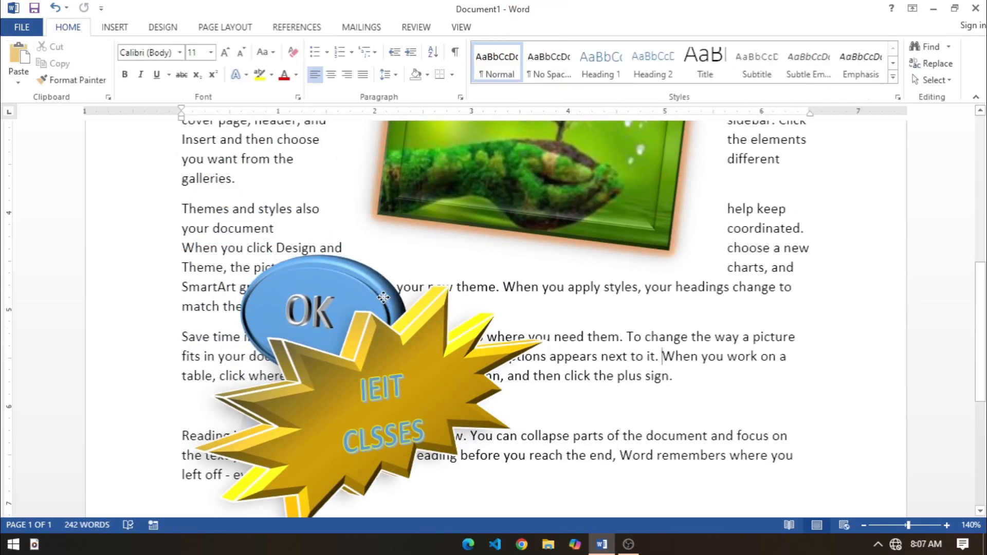
{"action": "left_click", "coordinate": [383, 299]}
{"action": "left_click", "coordinate": [682, 391]}
{"action": "scroll", "coordinate": [681, 392], "scroll_direction": "down", "scroll_amount": 2}
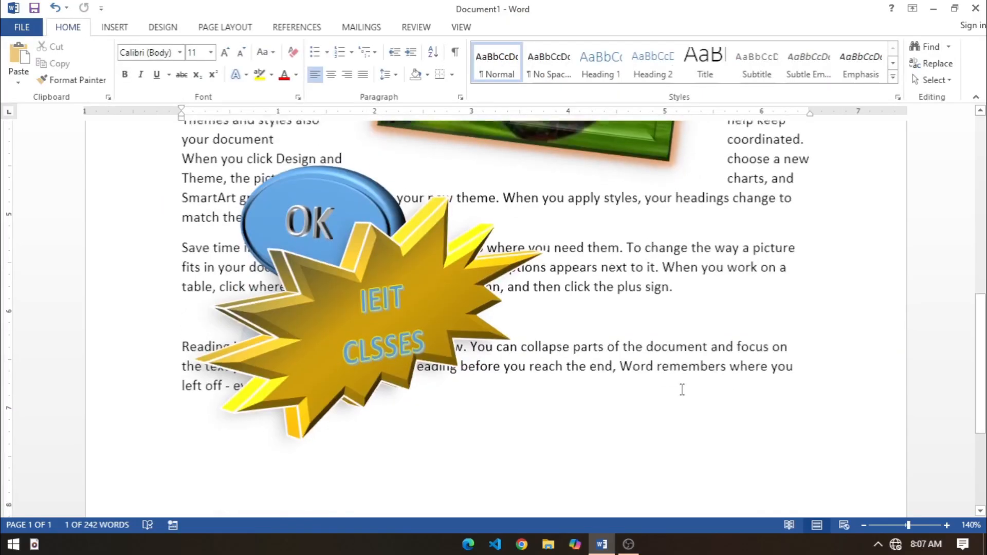
{"action": "double_click", "coordinate": [331, 276]}
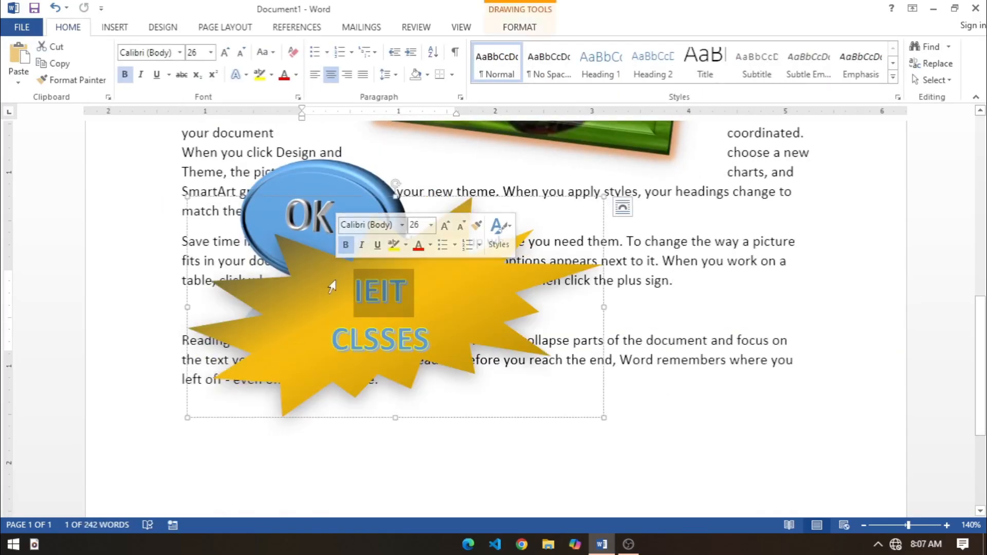
{"action": "left_click", "coordinate": [356, 184]}
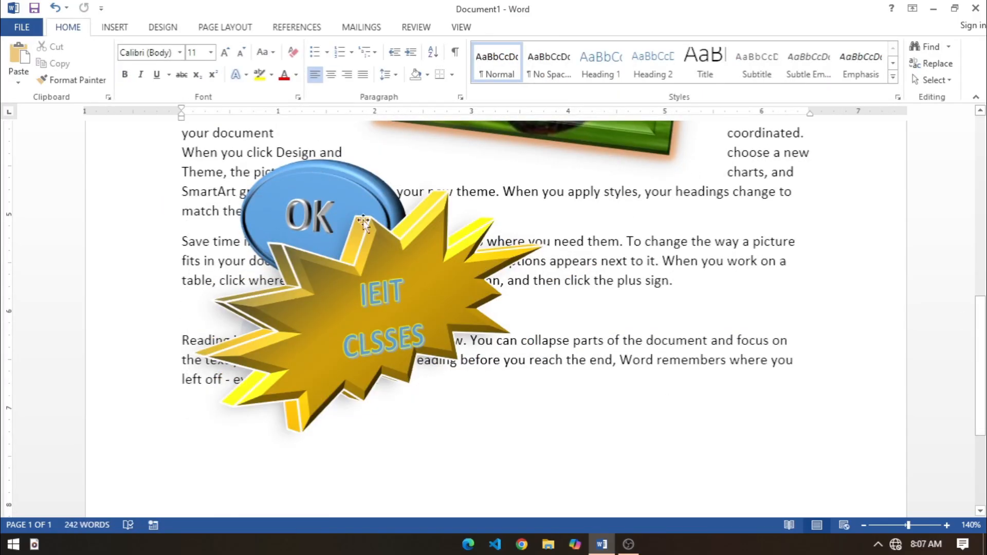
{"action": "left_click", "coordinate": [682, 238]}
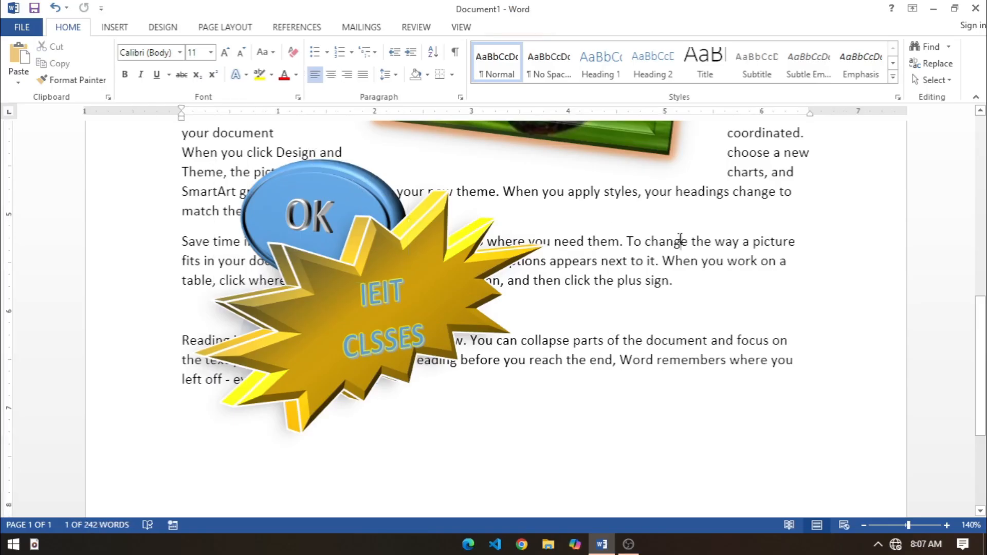
Step: Group the OK oval and the explosion shape into a single object
{"action": "left_click", "coordinate": [336, 173]}
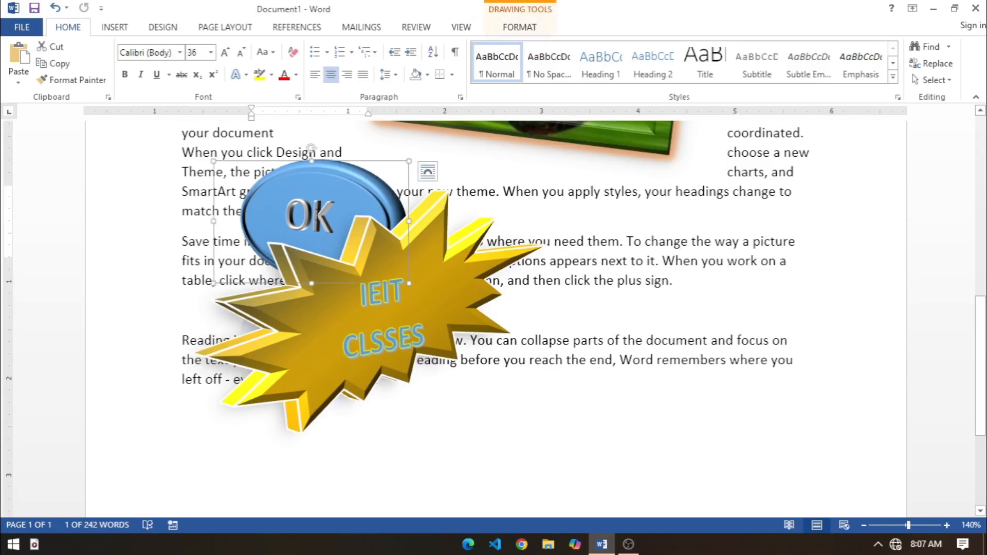
{"action": "left_click", "coordinate": [267, 314], "text": "shift"}
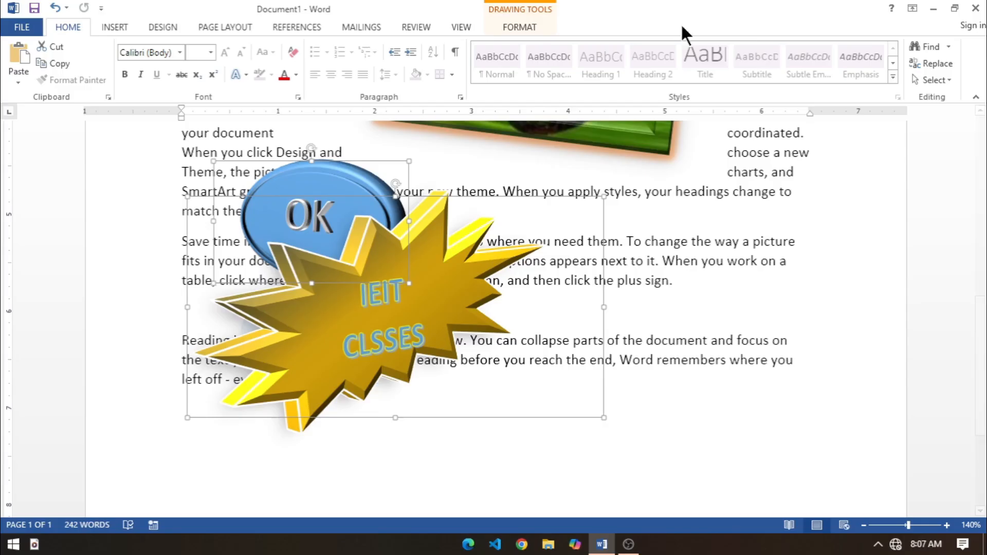
{"action": "left_click", "coordinate": [520, 28]}
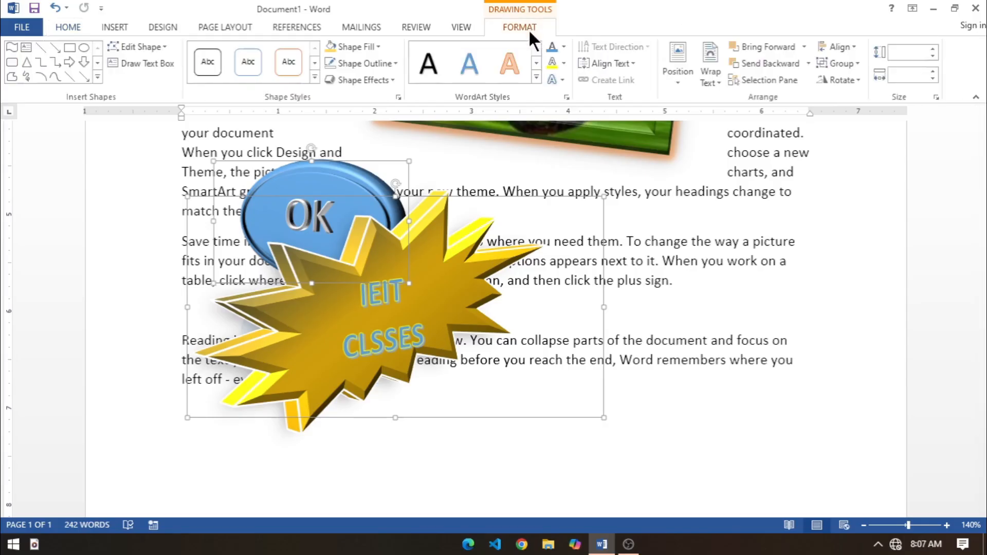
{"action": "left_click", "coordinate": [841, 63]}
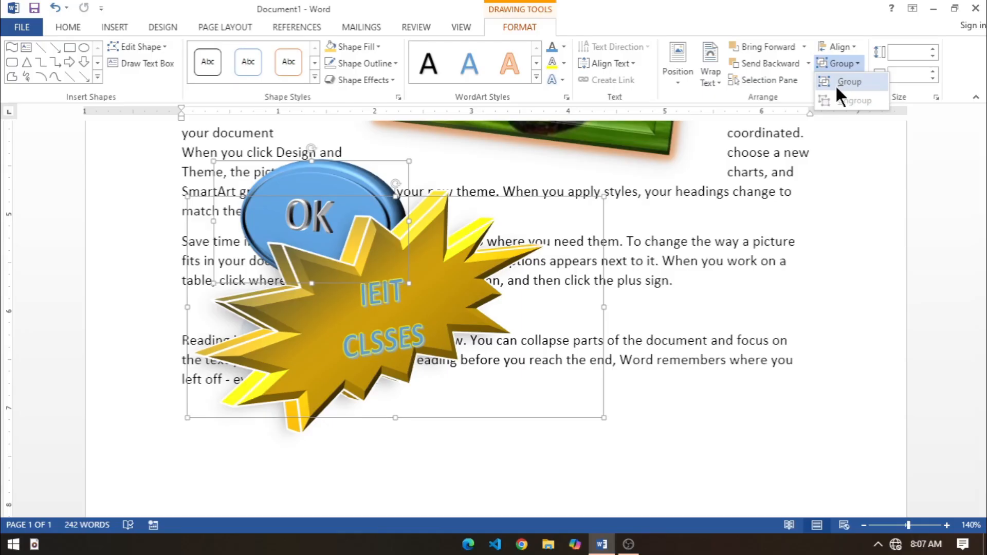
{"action": "left_click", "coordinate": [836, 87]}
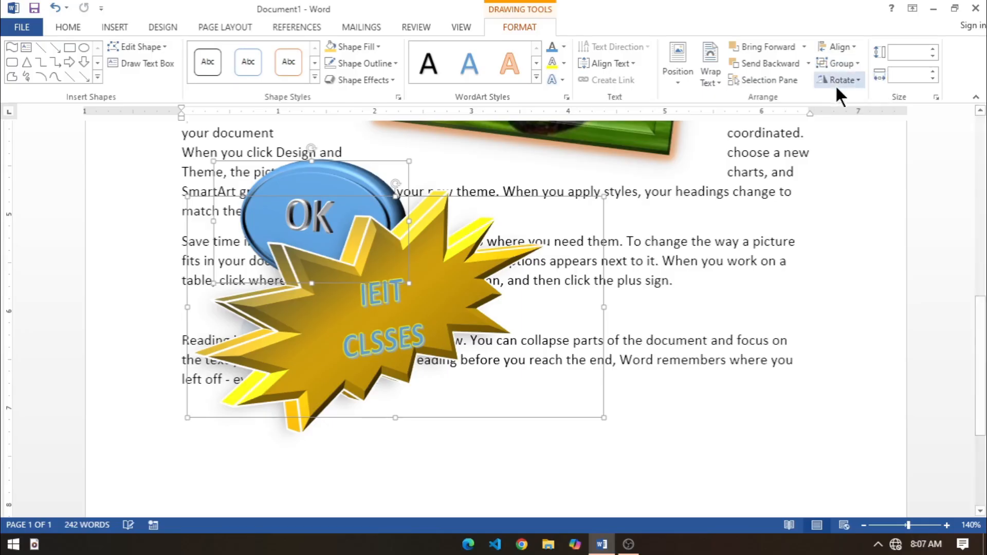
Step: Shrink the grouped shapes to about 2.38" high by 3.95" wide and move the group slightly down and right
{"action": "left_click", "coordinate": [730, 345]}
{"action": "left_click", "coordinate": [390, 309]}
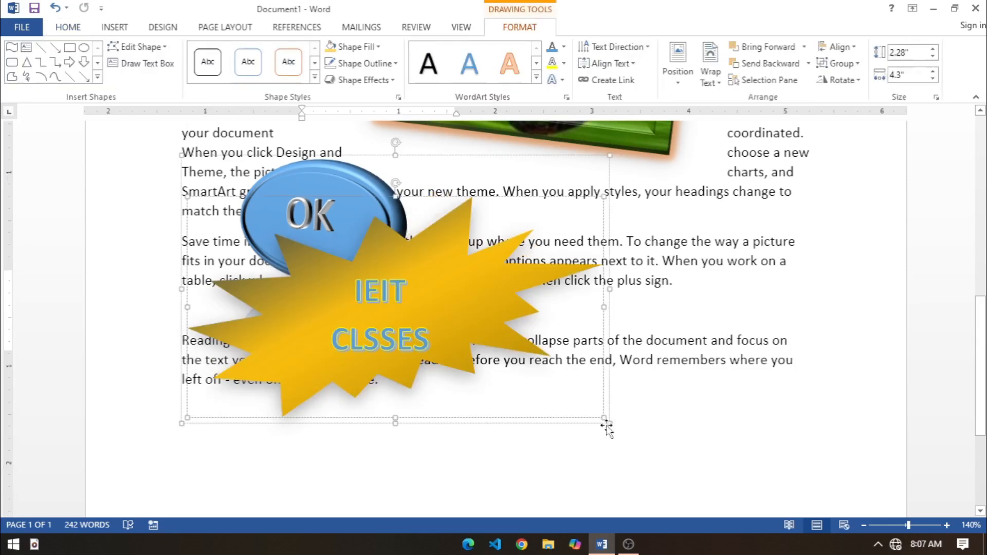
{"action": "left_click", "coordinate": [580, 396]}
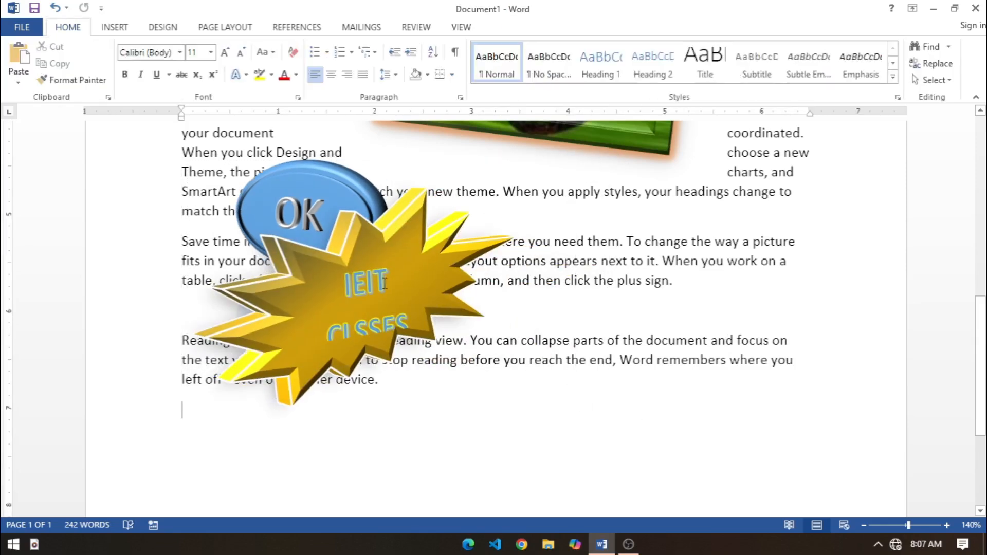
{"action": "left_click_drag", "start_coordinate": [406, 230], "coordinate": [398, 274]}
{"action": "left_click", "coordinate": [795, 300]}
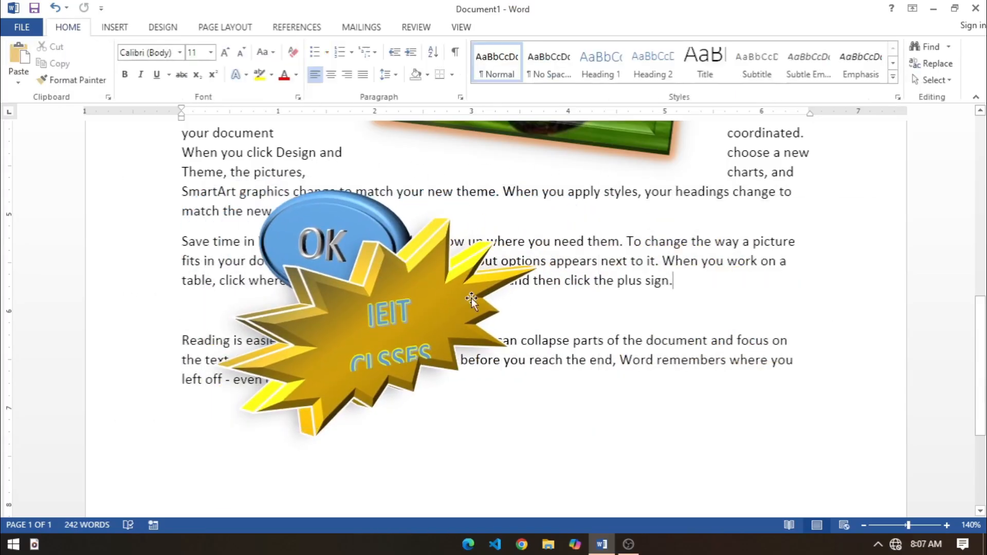
{"action": "left_click", "coordinate": [423, 294]}
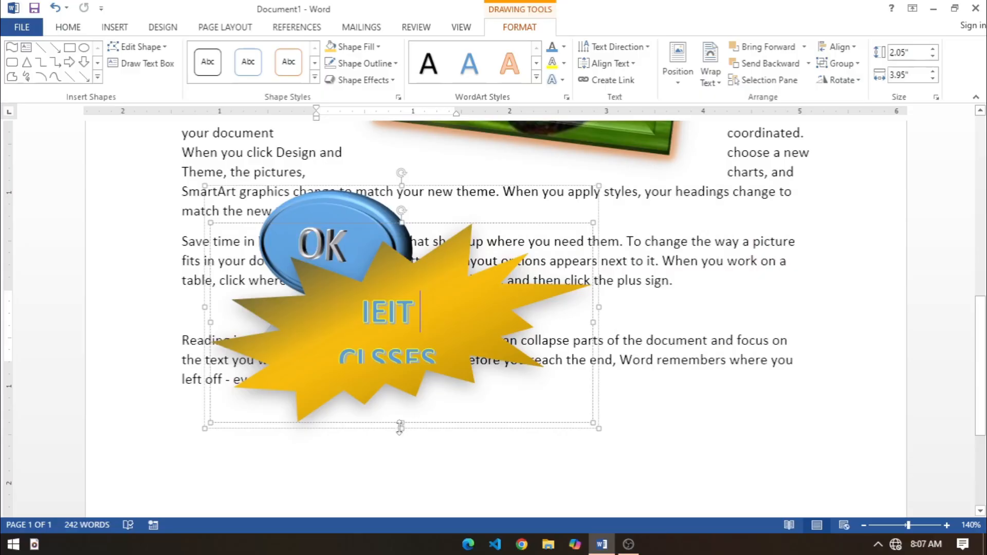
{"action": "left_click", "coordinate": [403, 441]}
{"action": "left_click", "coordinate": [388, 315]}
{"action": "left_click", "coordinate": [724, 295]}
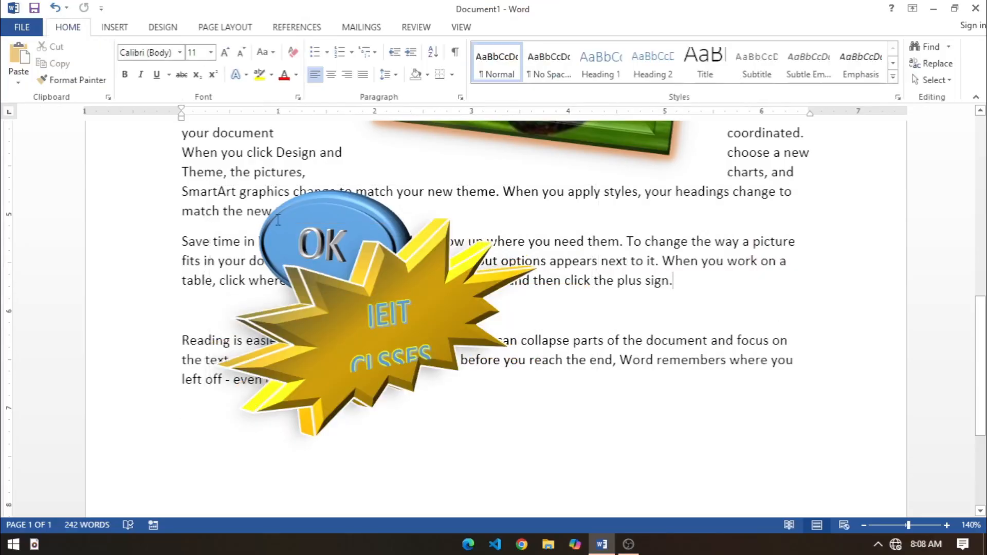
Step: Ungroup the combined oval and explosion object into separate shapes
{"action": "left_click", "coordinate": [281, 215]}
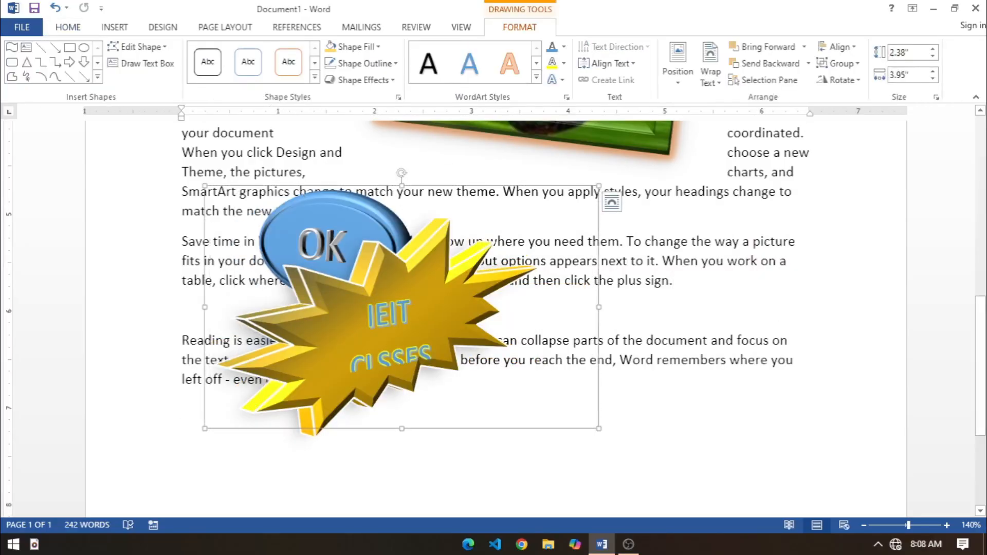
{"action": "left_click", "coordinate": [857, 61]}
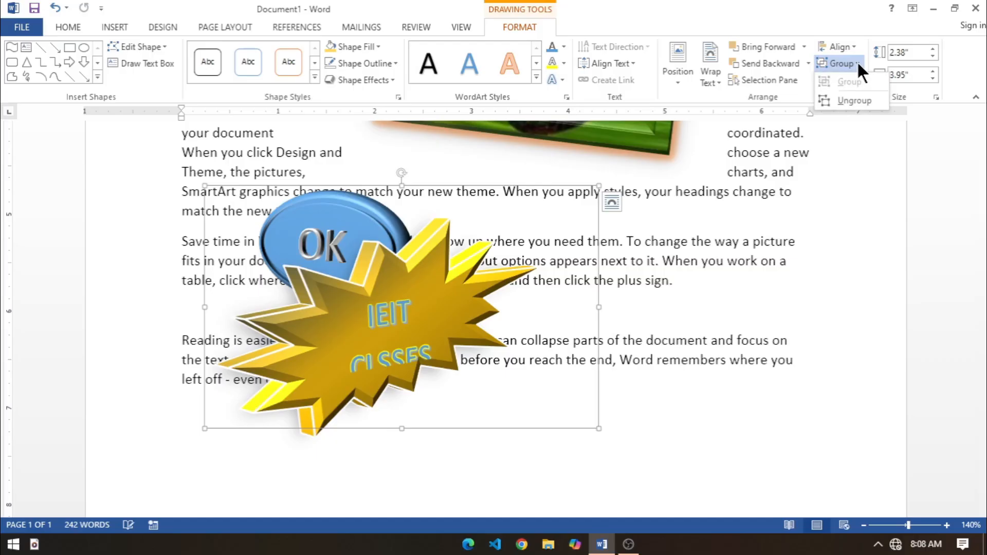
{"action": "left_click", "coordinate": [862, 97]}
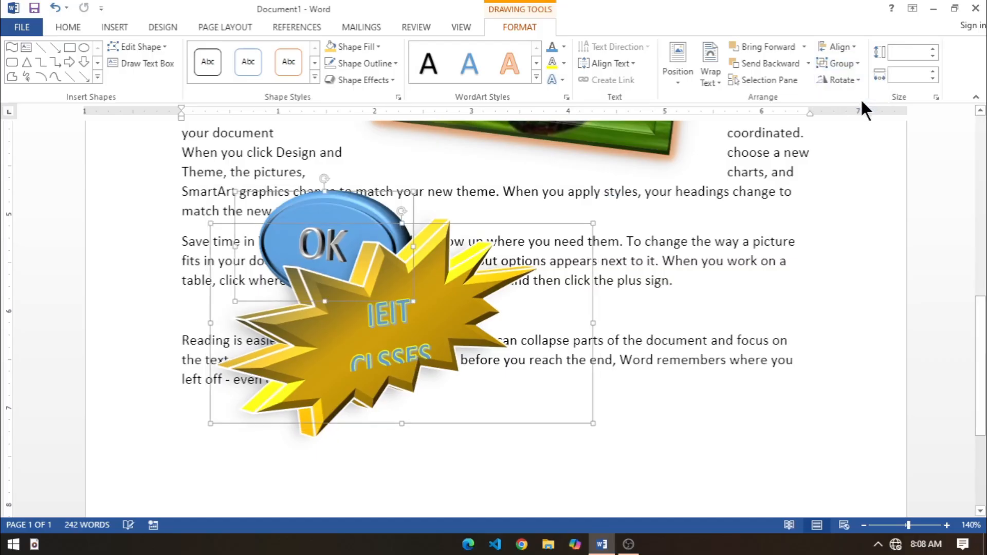
Step: Shift both shapes slightly down, and move the oval on its own to the right of the explosion shape
{"action": "left_click_drag", "start_coordinate": [356, 194], "coordinate": [348, 221]}
{"action": "left_click", "coordinate": [266, 171]}
{"action": "mouse_move", "coordinate": [318, 250]}
{"action": "left_mouse_down"}
{"action": "mouse_move", "coordinate": [269, 154]}
{"action": "mouse_move", "coordinate": [222, 169]}
{"action": "mouse_move", "coordinate": [462, 225]}
{"action": "mouse_move", "coordinate": [488, 304]}
{"action": "mouse_move", "coordinate": [553, 289]}
{"action": "left_mouse_up"}
Step: Rotate the OK oval right by 90°
{"action": "left_click", "coordinate": [519, 13]}
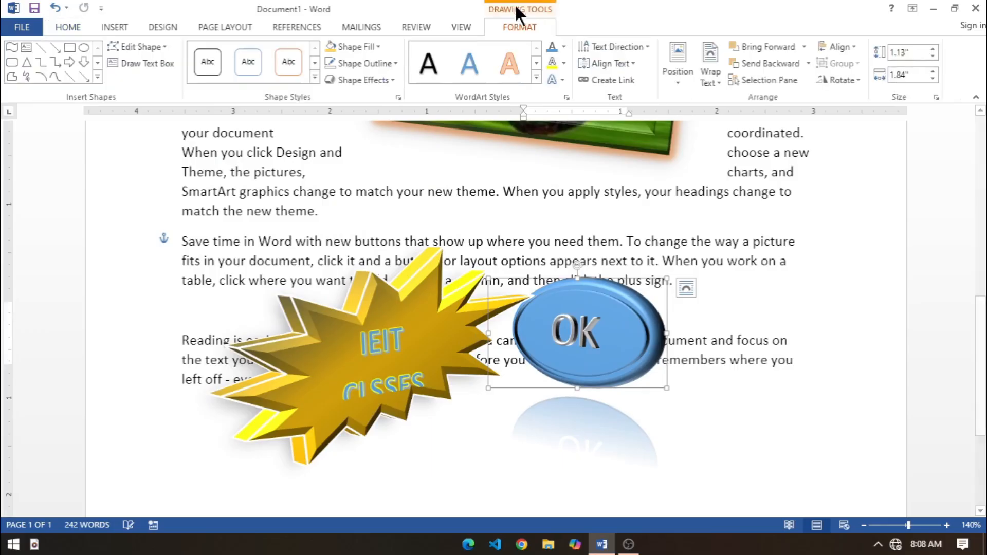
{"action": "left_click", "coordinate": [839, 81]}
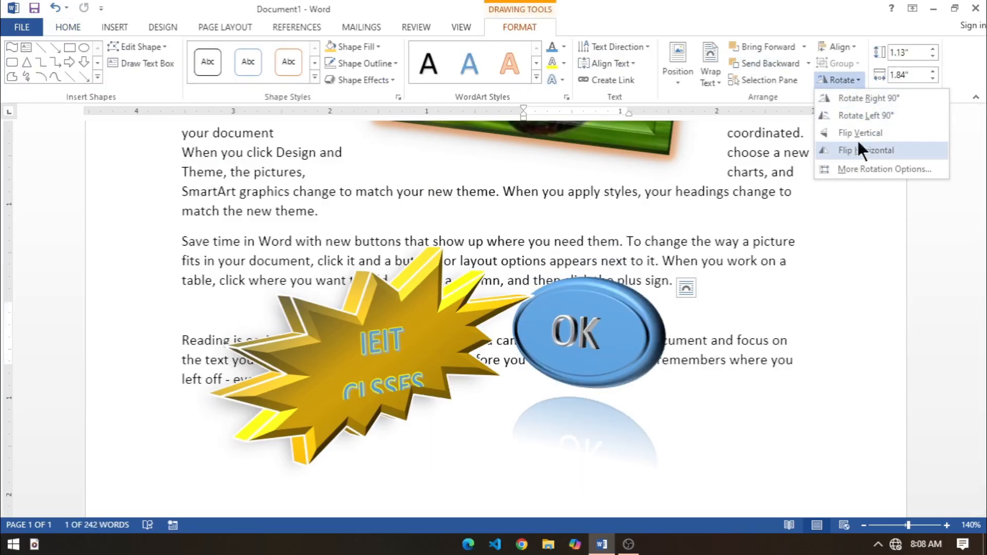
{"action": "left_click", "coordinate": [861, 98]}
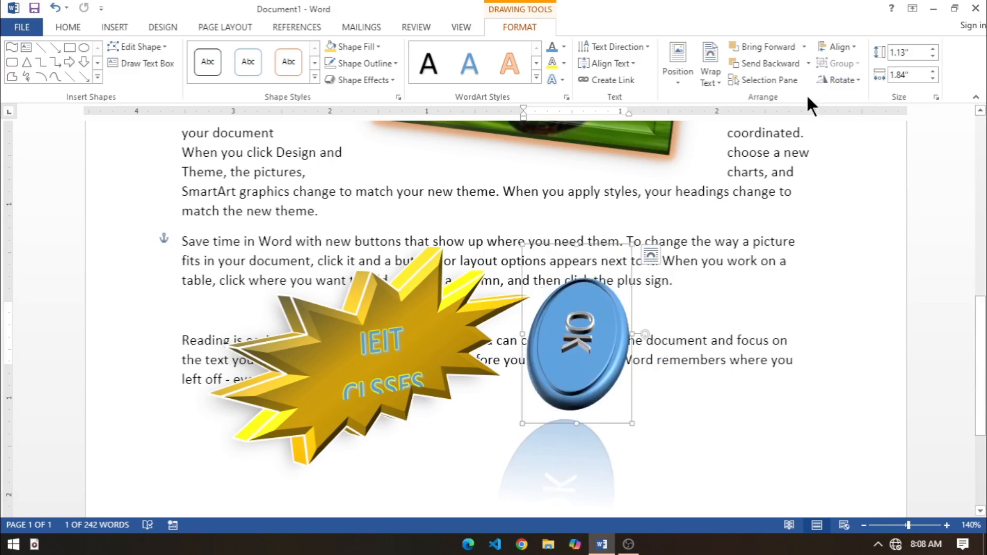
Step: Remove the explosion shape from the document, keeping the rotated OK oval
{"action": "key", "text": "ctrl+z"}
{"action": "key", "text": "ctrl+z"}
{"action": "key", "text": "ctrl+z"}
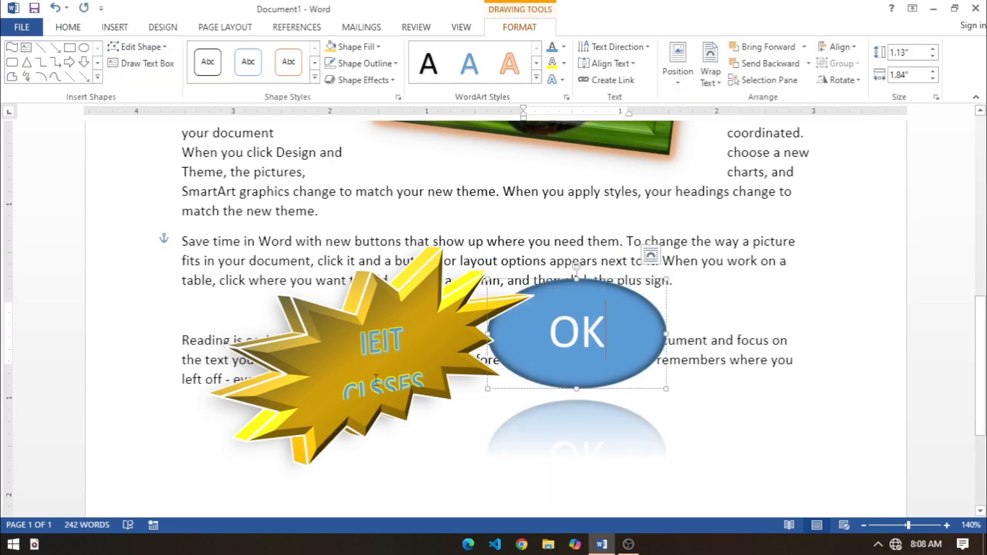
{"action": "key", "text": "ctrl+z"}
{"action": "key", "text": "ctrl+z"}
{"action": "key", "text": "ctrl+z"}
{"action": "key", "text": "ctrl+z"}
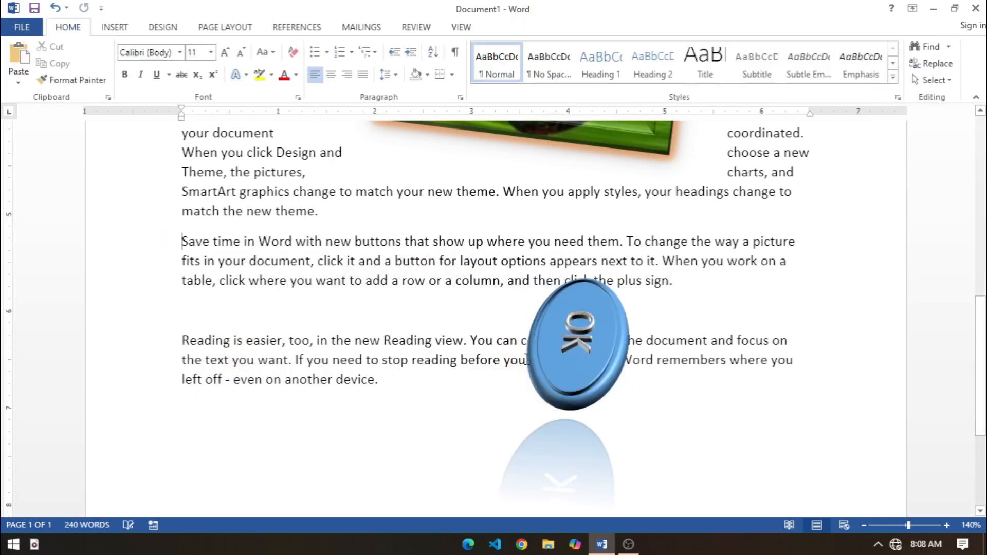
Step: Remove the OK oval and clear all remaining text and pictures from the document
{"action": "key", "text": "ctrl+z"}
{"action": "key", "text": "ctrl+z"}
{"action": "key", "text": "ctrl+z"}
{"action": "key", "text": "ctrl+z"}
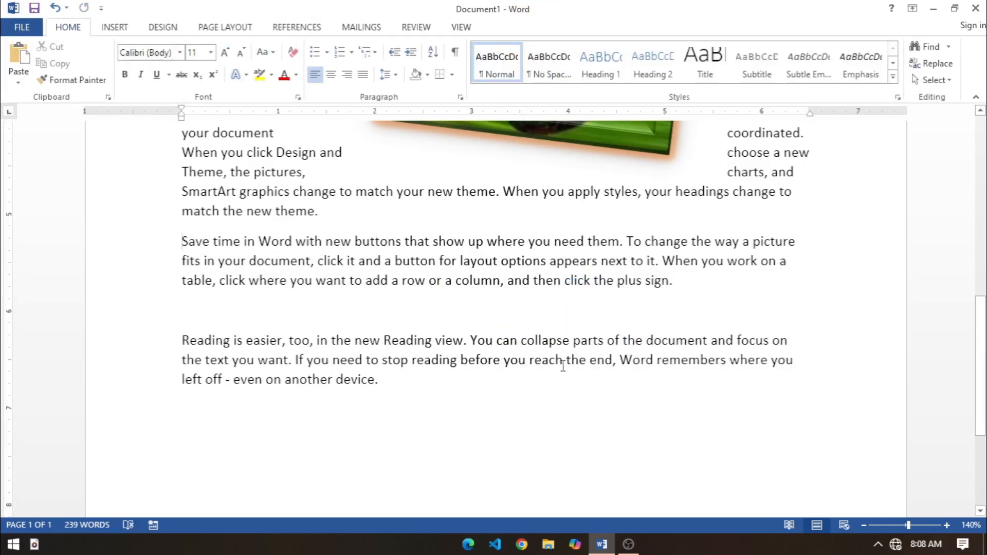
{"action": "scroll", "coordinate": [563, 365], "scroll_direction": "up", "scroll_amount": 10}
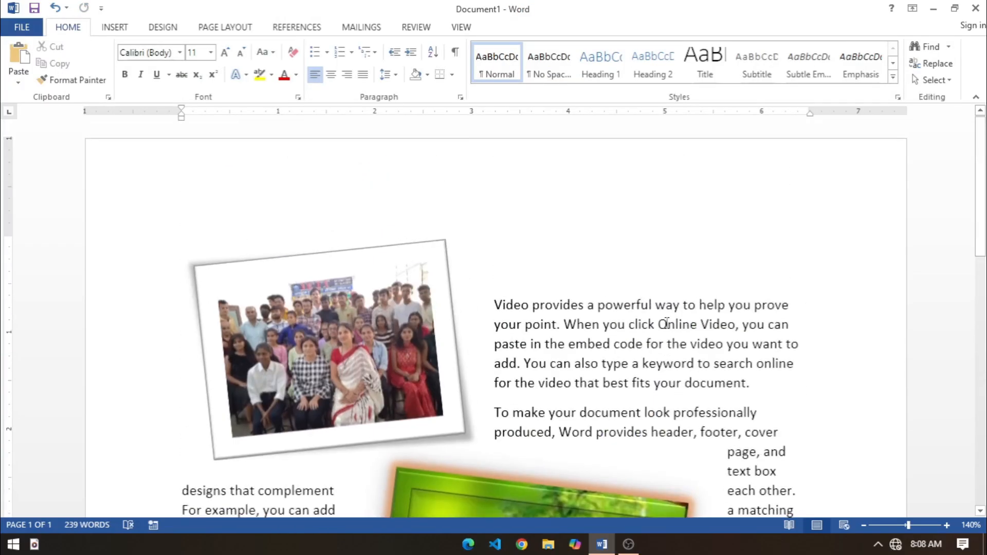
{"action": "key", "text": "ctrl+a"}
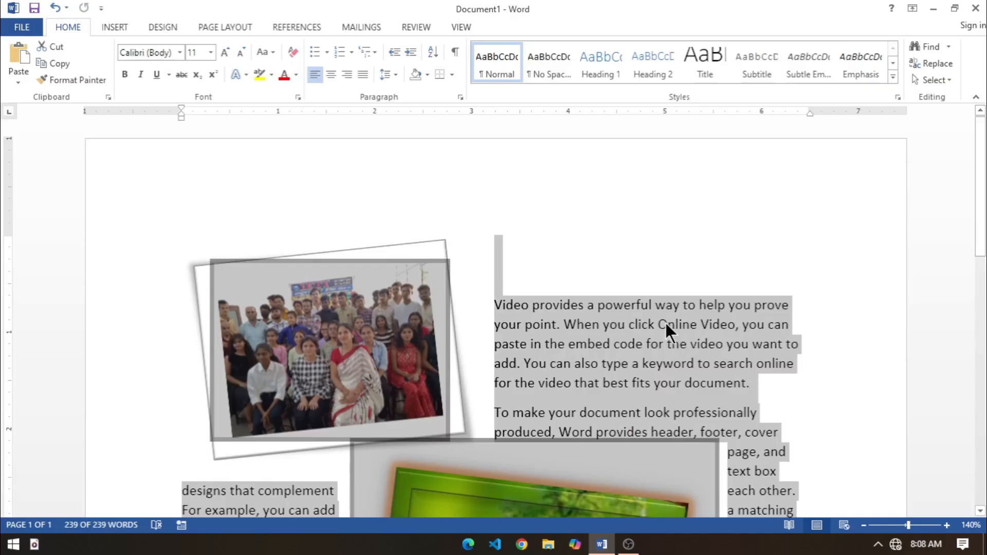
{"action": "key", "text": "Delete"}
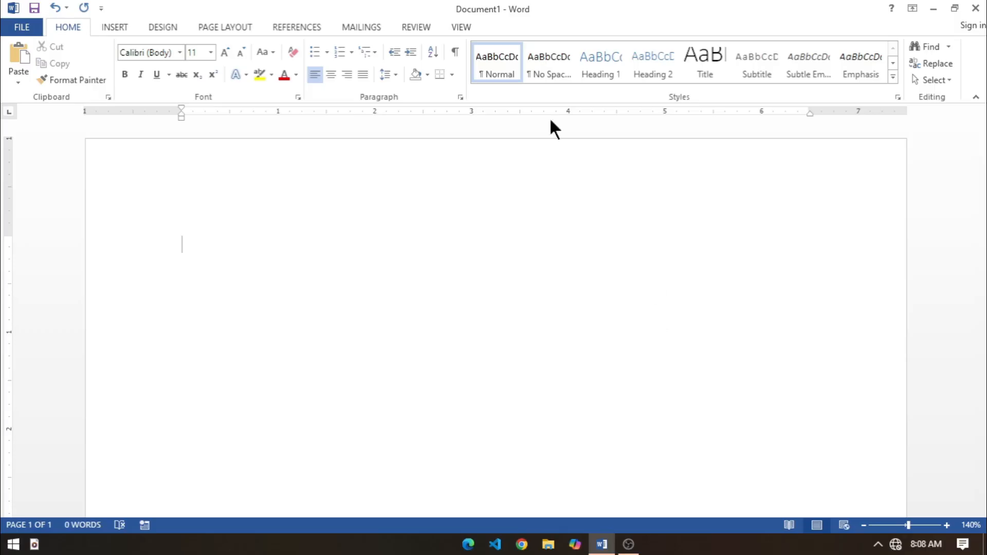
Step: Draw a smiley face shape about 1.73" wide and 1.78" high and give it a light peach fill
{"action": "left_click", "coordinate": [108, 27]}
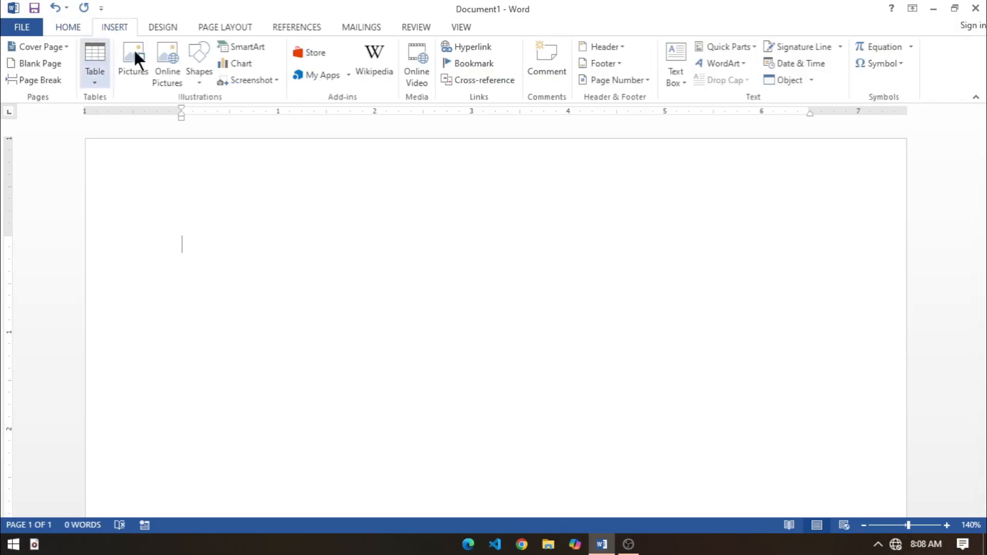
{"action": "left_click", "coordinate": [195, 66]}
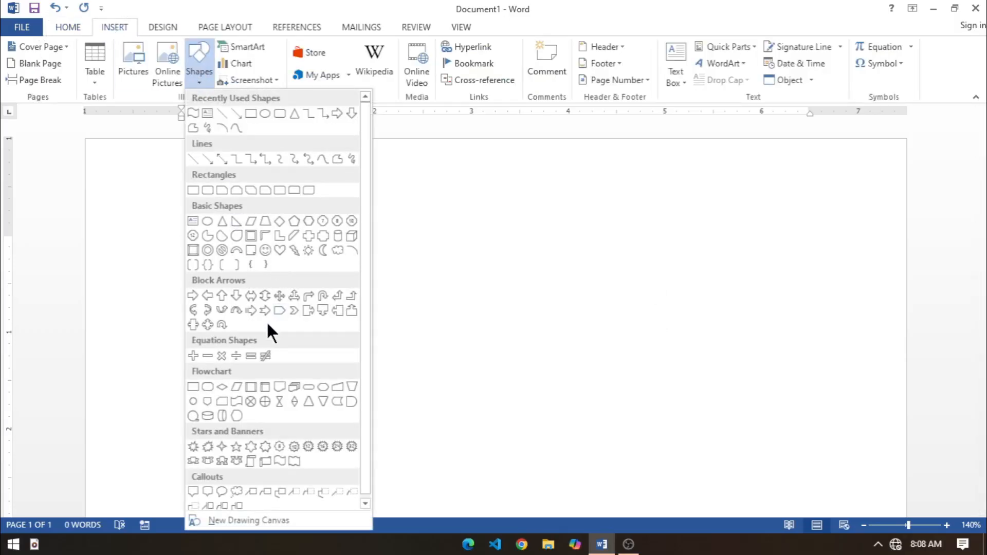
{"action": "left_click", "coordinate": [265, 250]}
{"action": "left_click_drag", "start_coordinate": [293, 221], "coordinate": [461, 394]}
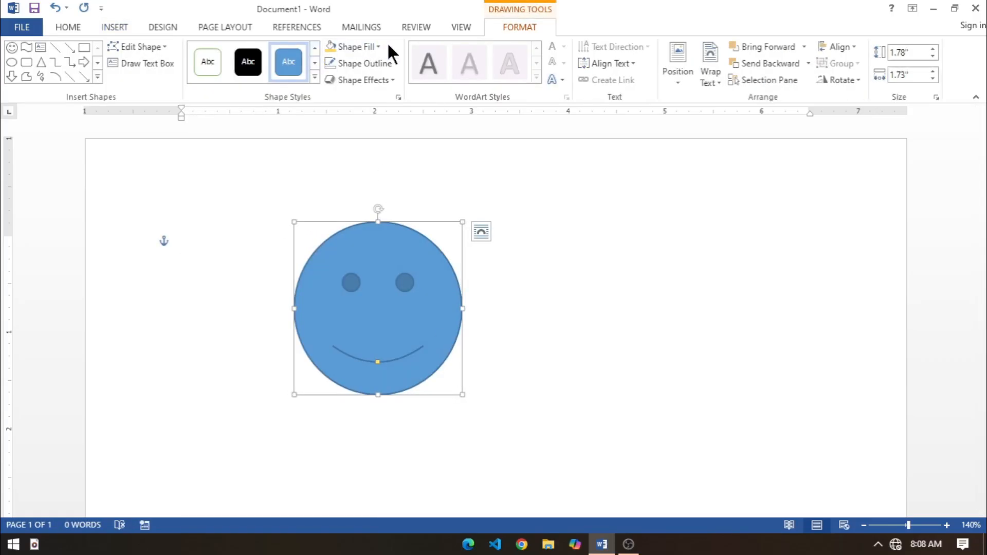
{"action": "left_click", "coordinate": [378, 46]}
{"action": "key", "text": "Escape"}
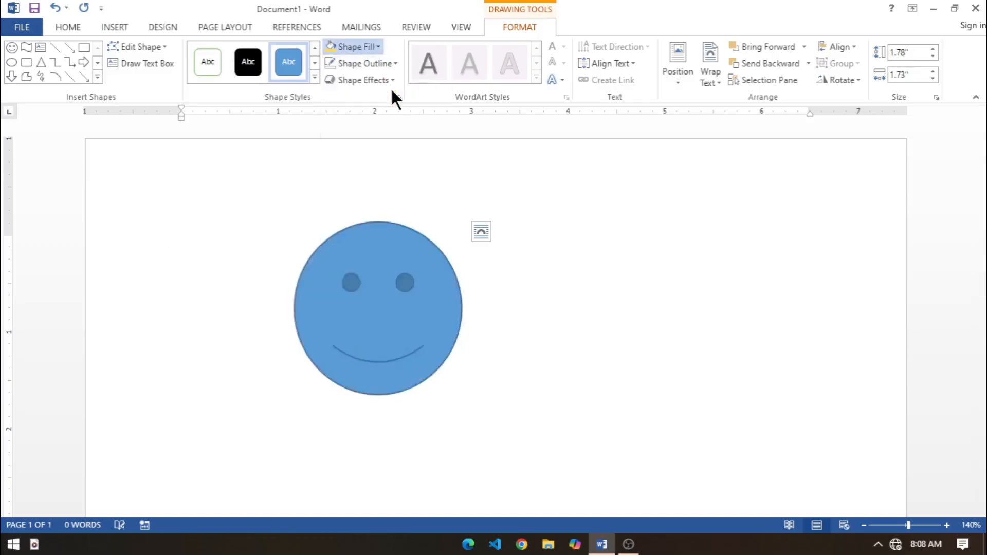
Step: Flip the smiley face vertically and flip it back upright
{"action": "left_click", "coordinate": [847, 80]}
{"action": "left_click", "coordinate": [848, 130]}
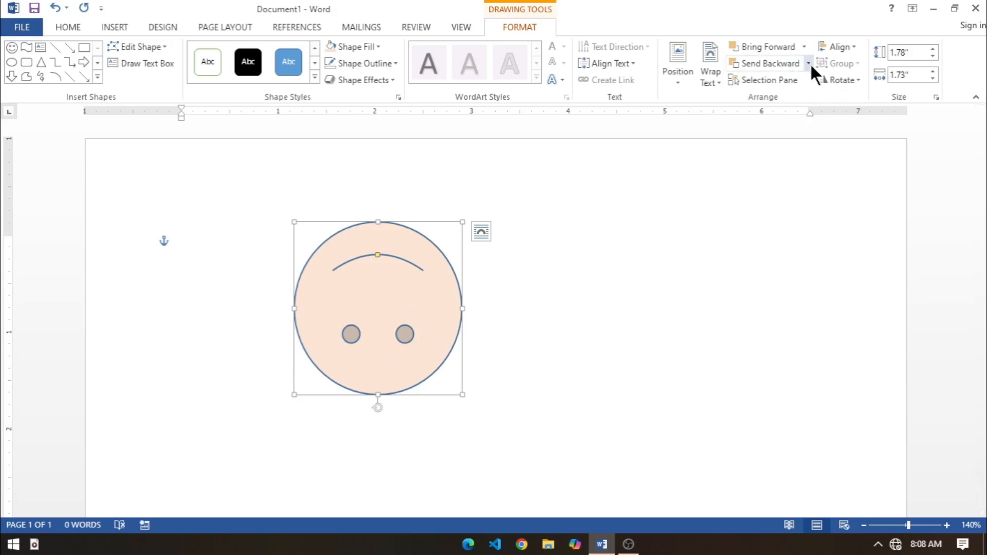
{"action": "left_click", "coordinate": [822, 82]}
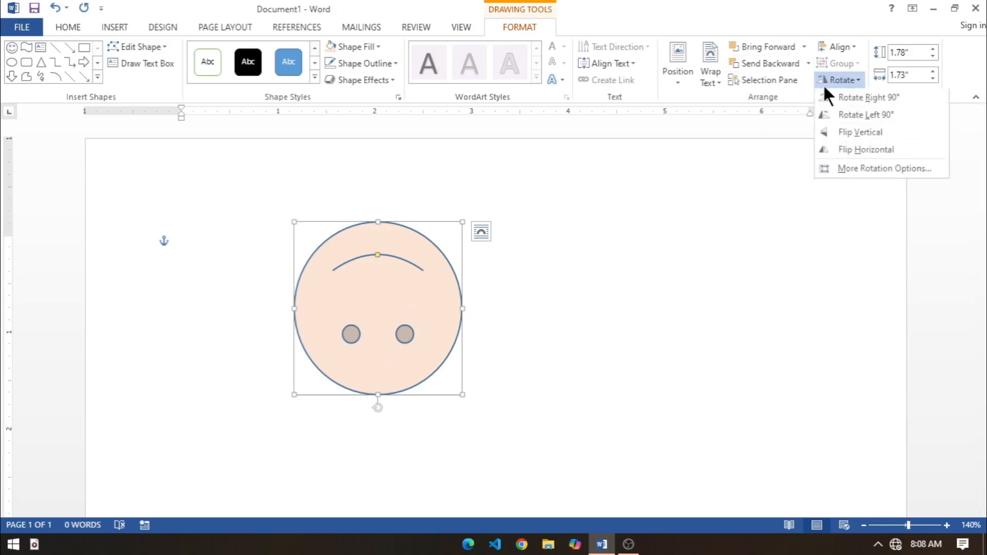
{"action": "left_click", "coordinate": [835, 134]}
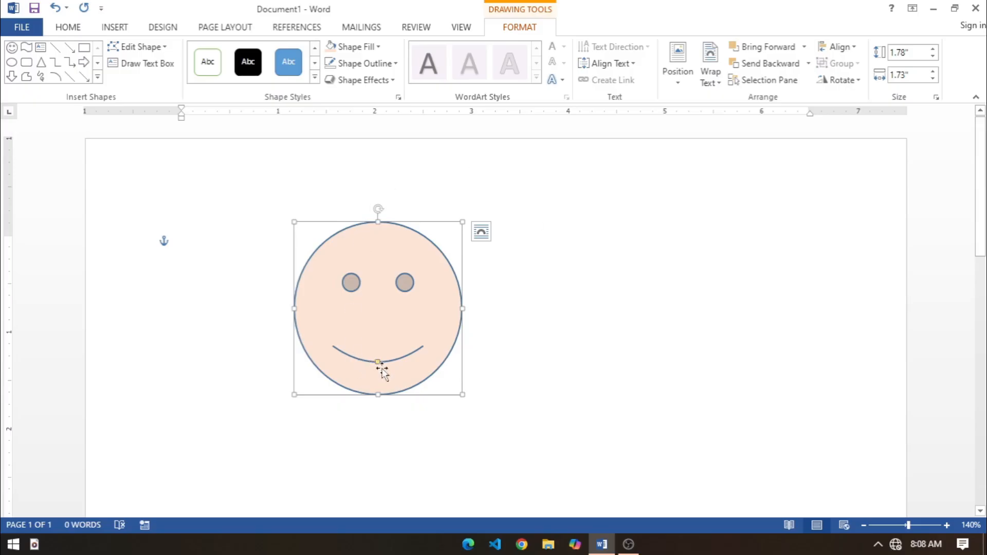
Step: Bend the smiley face's mouth up into a frown and back down into a smile
{"action": "left_click", "coordinate": [403, 379]}
{"action": "left_click", "coordinate": [377, 368]}
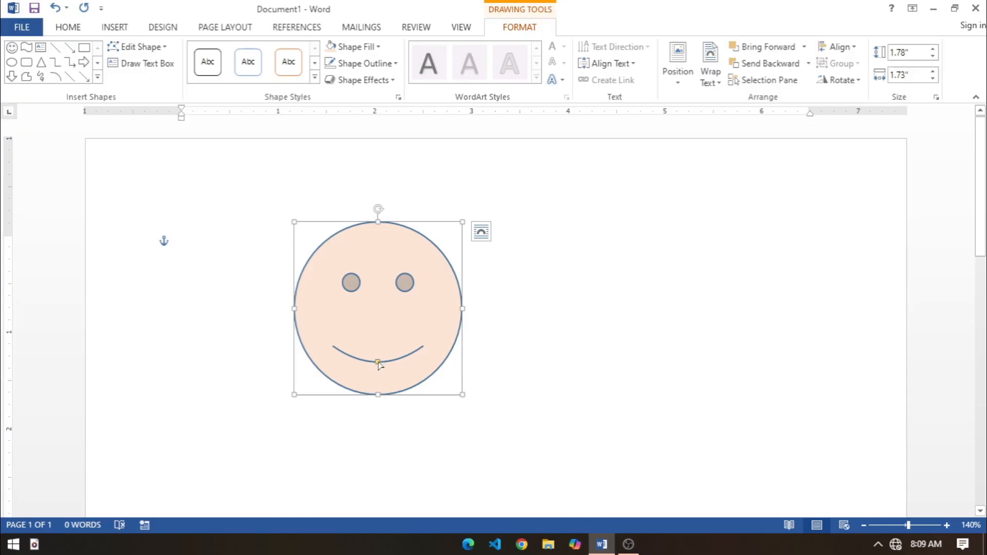
{"action": "left_click_drag", "start_coordinate": [378, 363], "coordinate": [382, 345]}
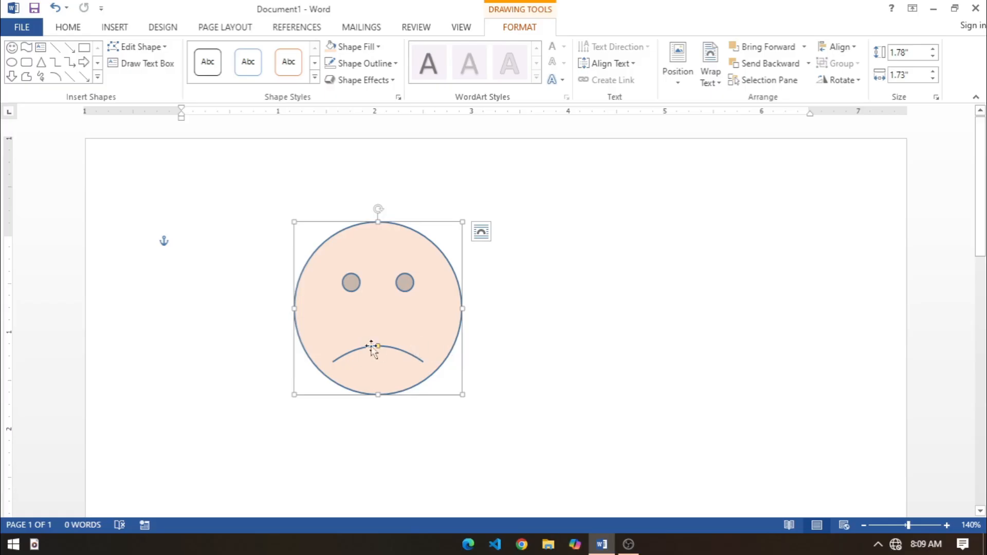
{"action": "left_click_drag", "start_coordinate": [377, 346], "coordinate": [381, 384]}
Step: Resize the smiley face to about 1.63" wide and 1.87" high, tilted slightly clockwise and placed further right on the page
{"action": "mouse_move", "coordinate": [461, 395]}
{"action": "left_mouse_down"}
{"action": "mouse_move", "coordinate": [429, 359]}
{"action": "mouse_move", "coordinate": [453, 403]}
{"action": "left_mouse_up"}
{"action": "mouse_move", "coordinate": [374, 216]}
{"action": "left_mouse_down"}
{"action": "mouse_move", "coordinate": [359, 207]}
{"action": "mouse_move", "coordinate": [378, 209]}
{"action": "left_mouse_up"}
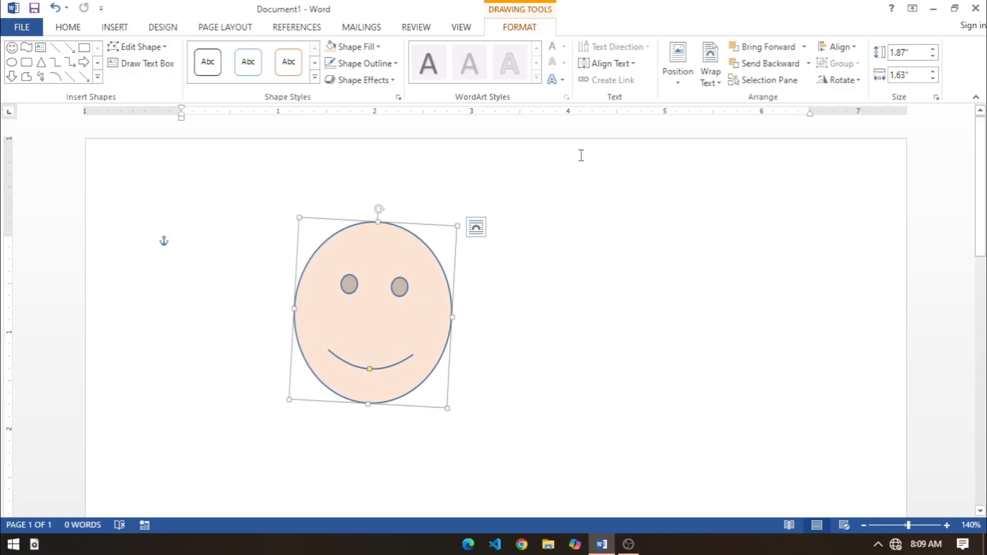
{"action": "left_click_drag", "start_coordinate": [417, 328], "coordinate": [492, 313]}
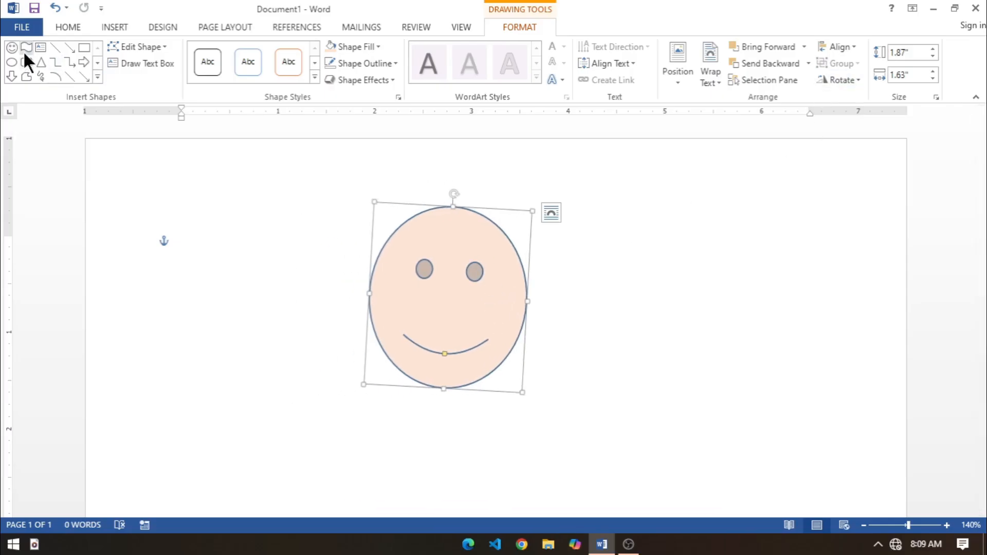
Step: Draw a 12-point star about 4.1" wide and 3.16" high over the smiley face and send it backward behind the face
{"action": "left_click", "coordinate": [96, 72]}
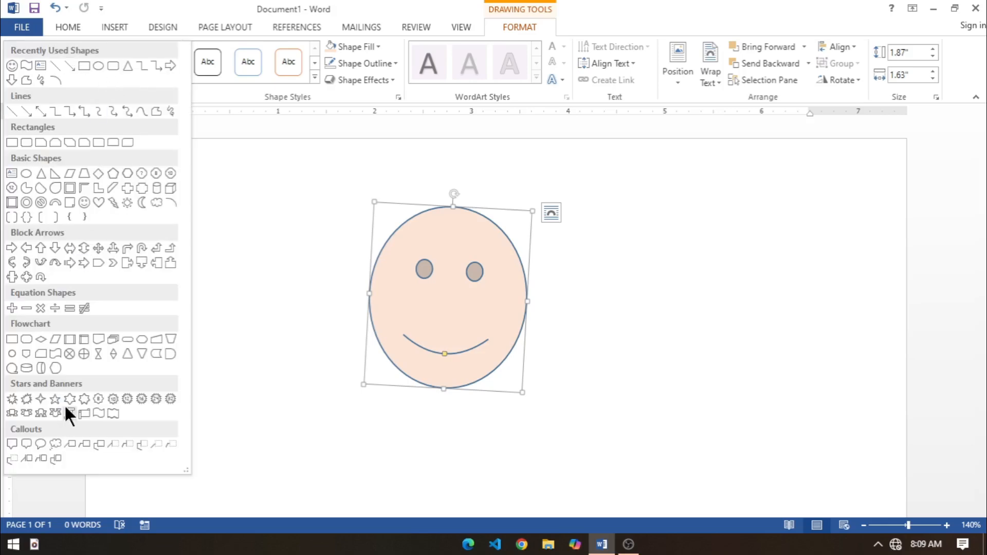
{"action": "left_click", "coordinate": [127, 398]}
{"action": "left_click_drag", "start_coordinate": [246, 159], "coordinate": [643, 306]}
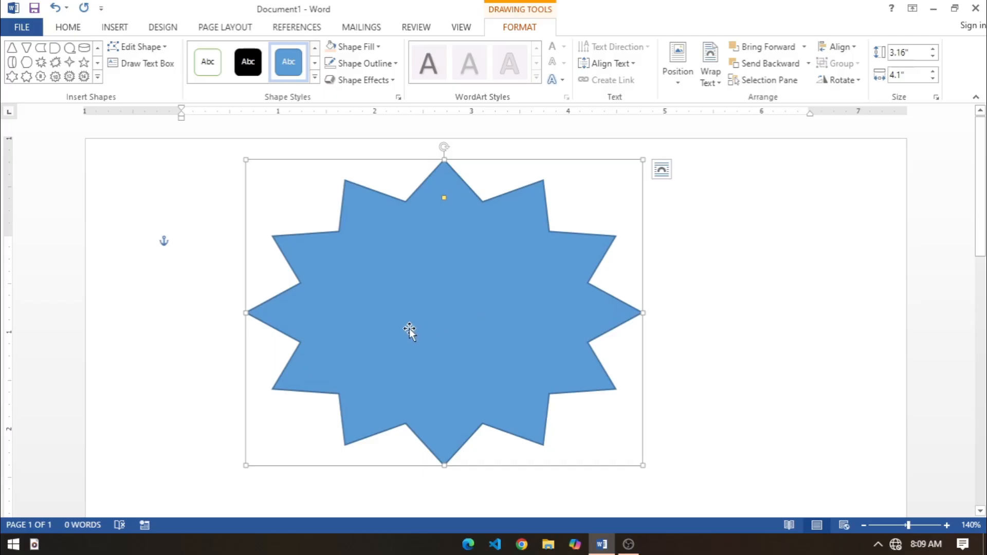
{"action": "left_click", "coordinate": [750, 63]}
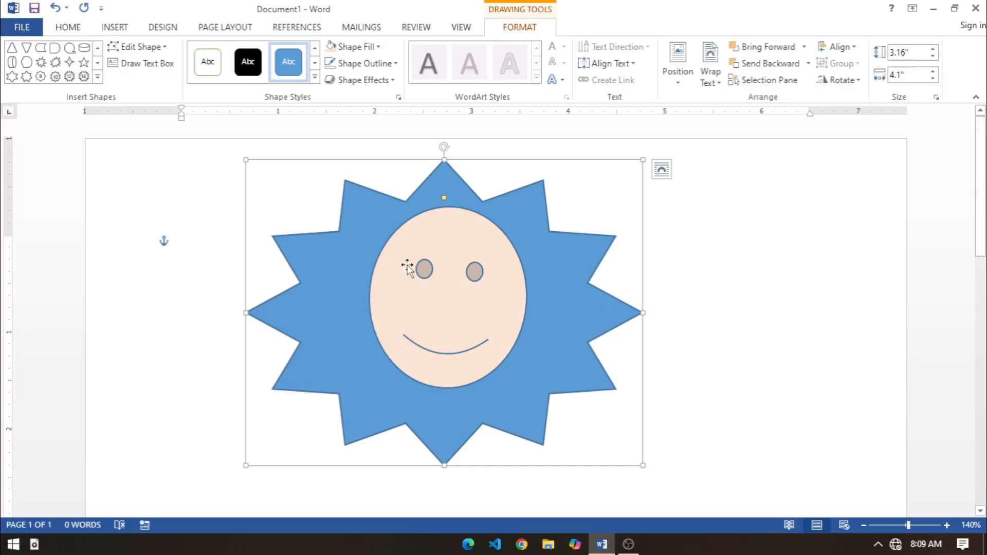
Step: Separate the two shapes, moving the star to the right side of the page and the smiley face to the left
{"action": "left_click_drag", "start_coordinate": [563, 344], "coordinate": [824, 375]}
{"action": "left_click_drag", "start_coordinate": [443, 333], "coordinate": [251, 377]}
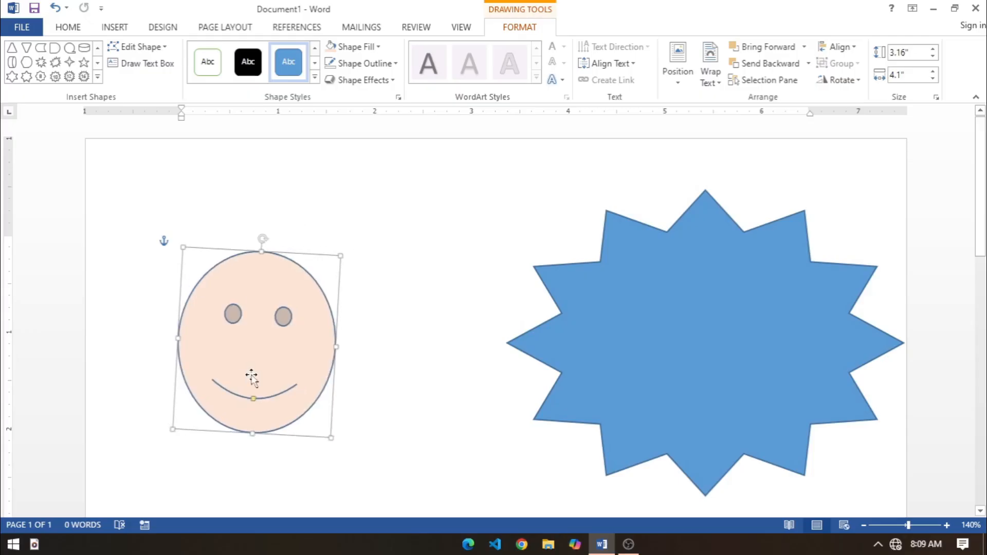
{"action": "left_click", "coordinate": [165, 324]}
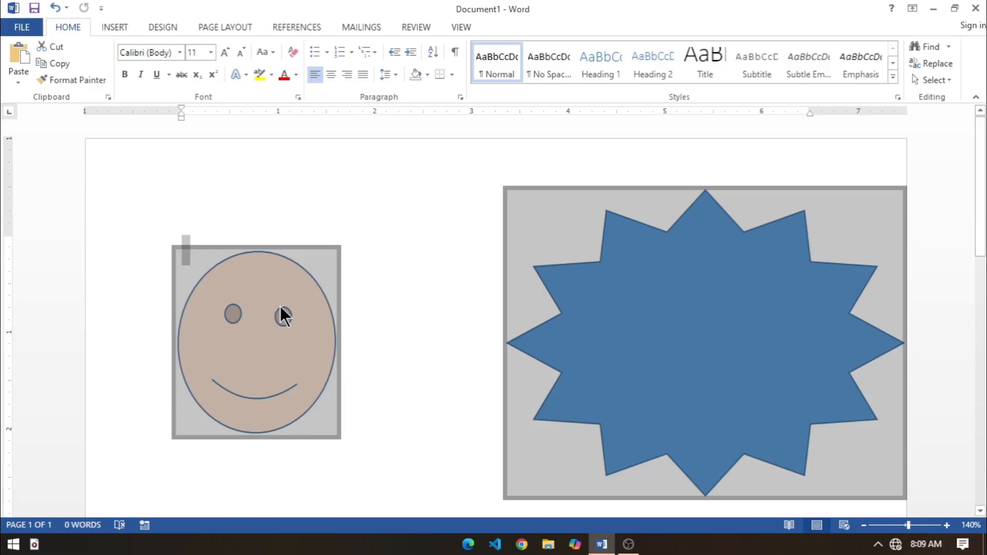
Step: Select both the smiley face and the star, and align them to each other's left edge
{"action": "left_click", "coordinate": [418, 353]}
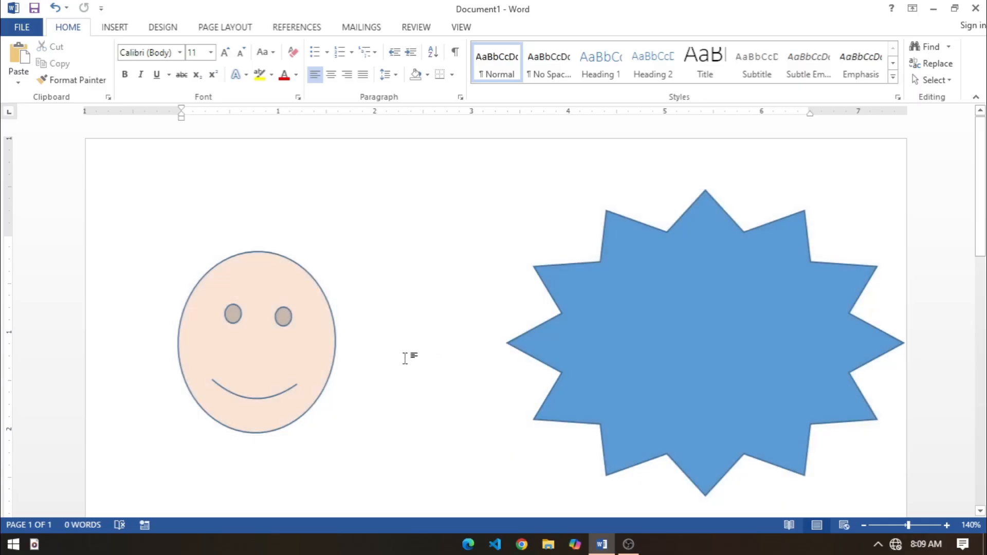
{"action": "key", "text": "ctrl+a"}
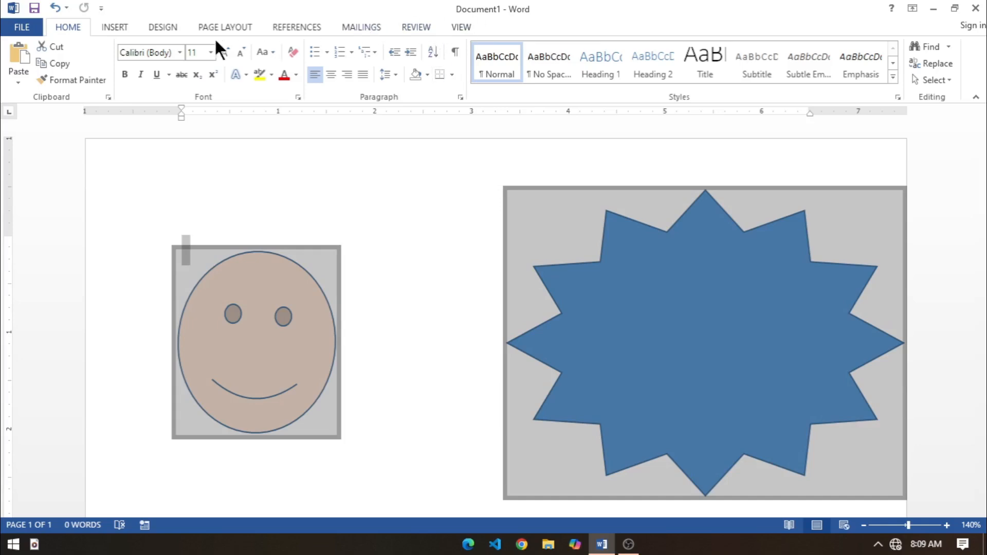
{"action": "left_click", "coordinate": [280, 367]}
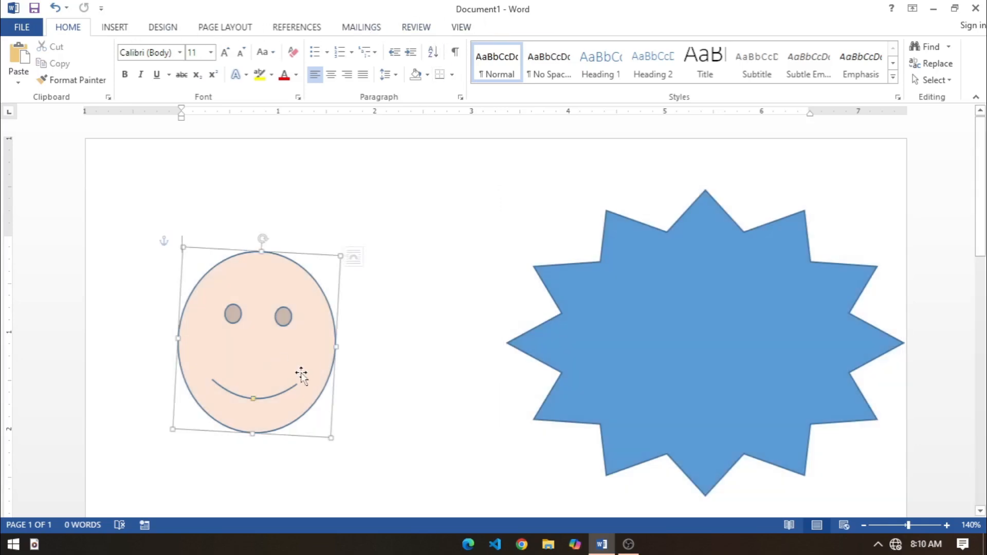
{"action": "left_click", "coordinate": [591, 390], "text": "shift"}
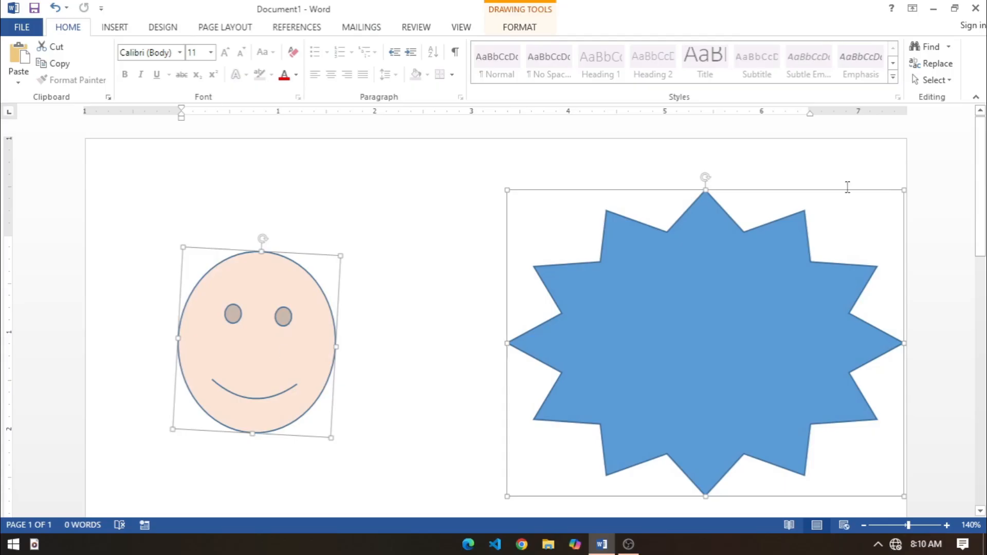
{"action": "left_click", "coordinate": [518, 31]}
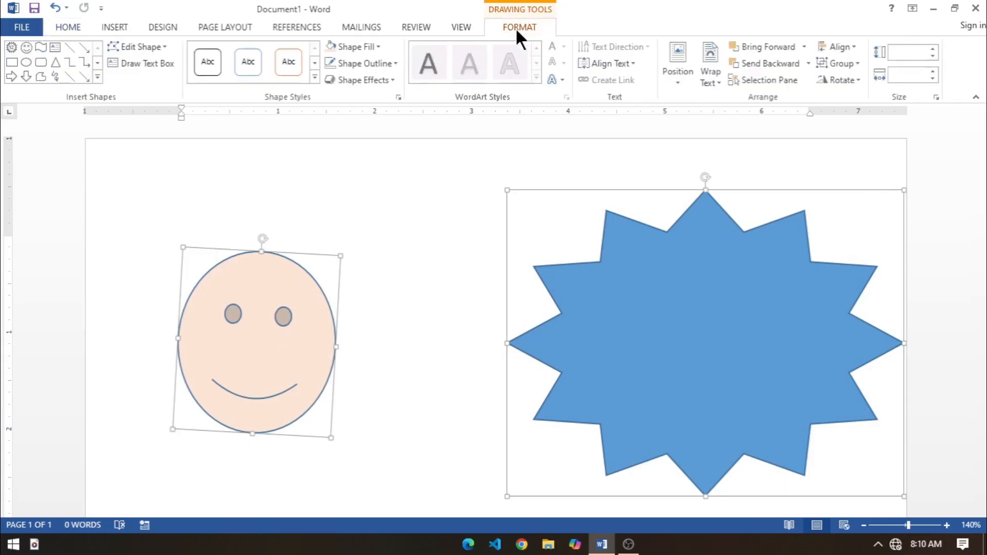
{"action": "left_click", "coordinate": [835, 51]}
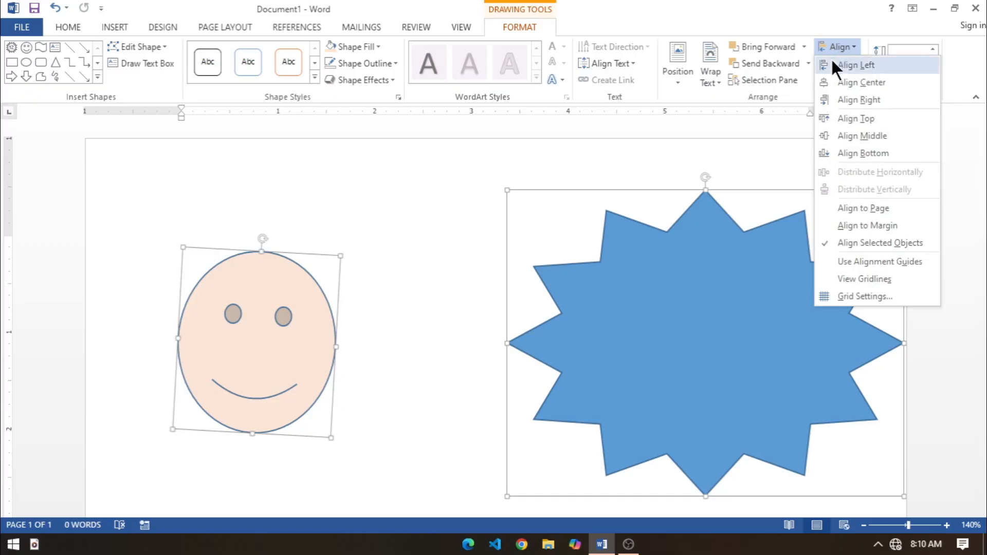
{"action": "left_click", "coordinate": [849, 62]}
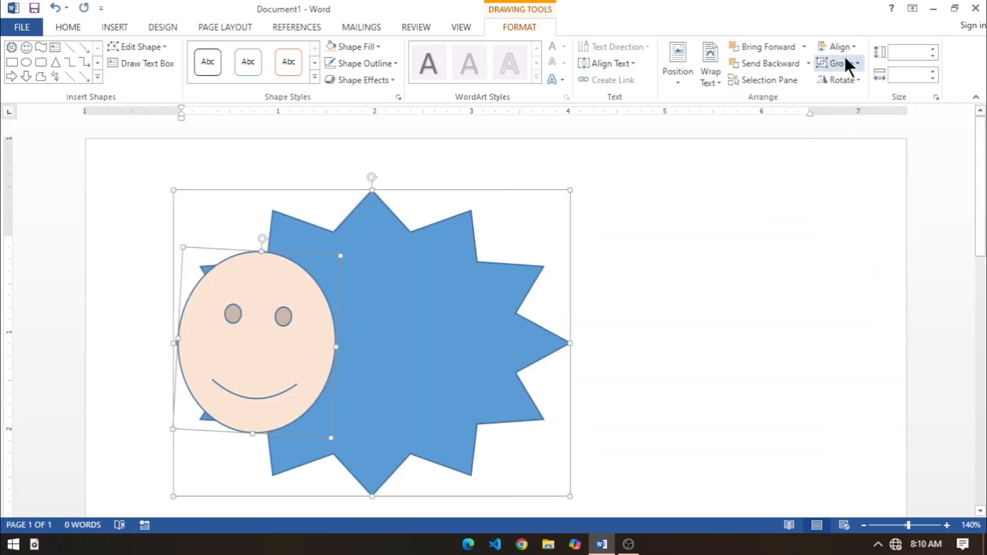
Step: Align the selected smiley face and star by their horizontal centers, and align their tops
{"action": "left_click", "coordinate": [844, 45]}
{"action": "left_click", "coordinate": [850, 77]}
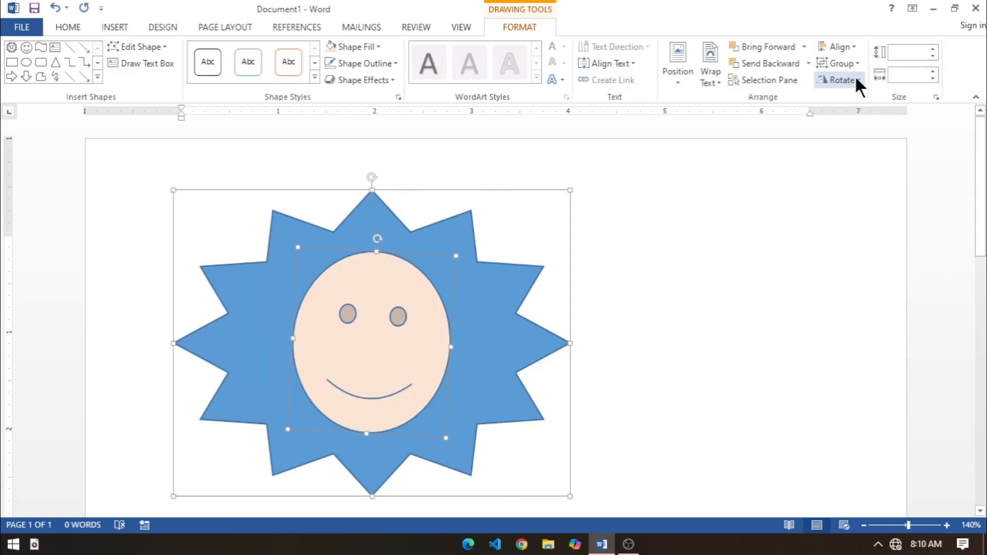
{"action": "left_click", "coordinate": [848, 47]}
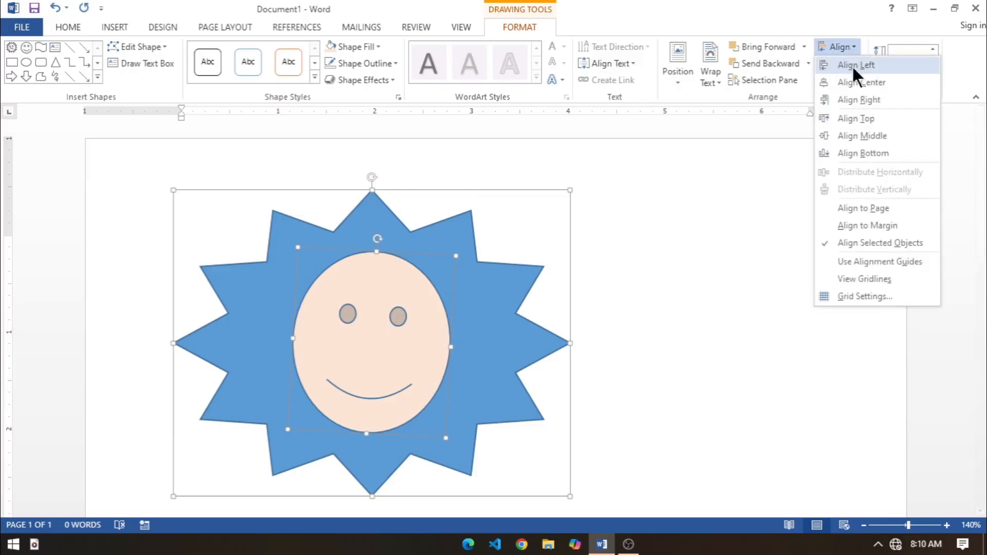
{"action": "left_click", "coordinate": [862, 123]}
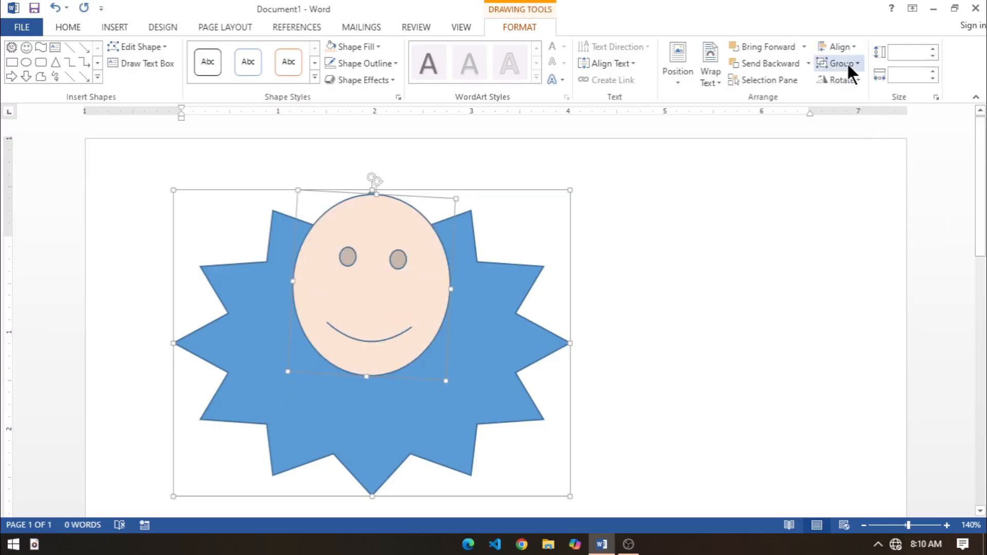
Step: Switch the alignment reference to the page and align both shapes to its vertical middle
{"action": "left_click", "coordinate": [853, 47]}
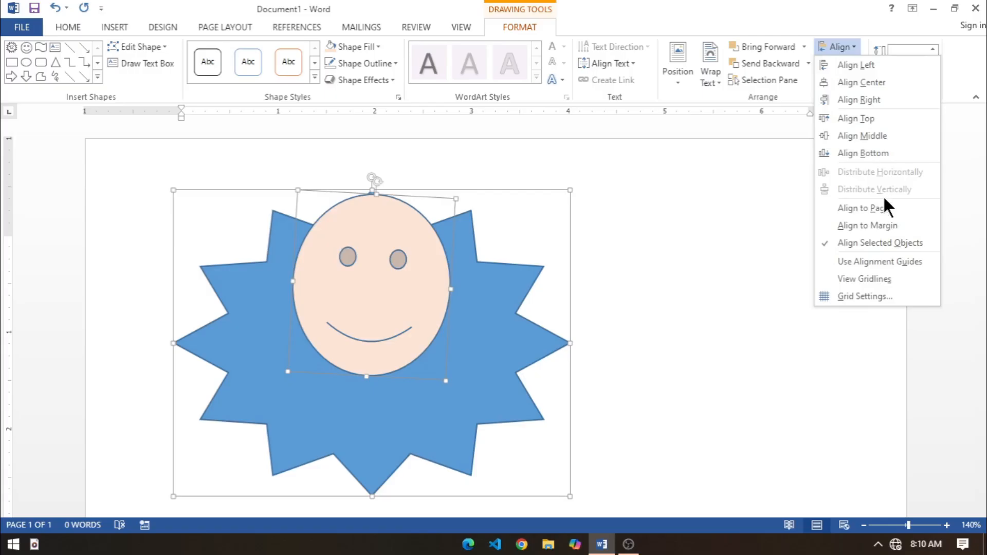
{"action": "left_click", "coordinate": [877, 208]}
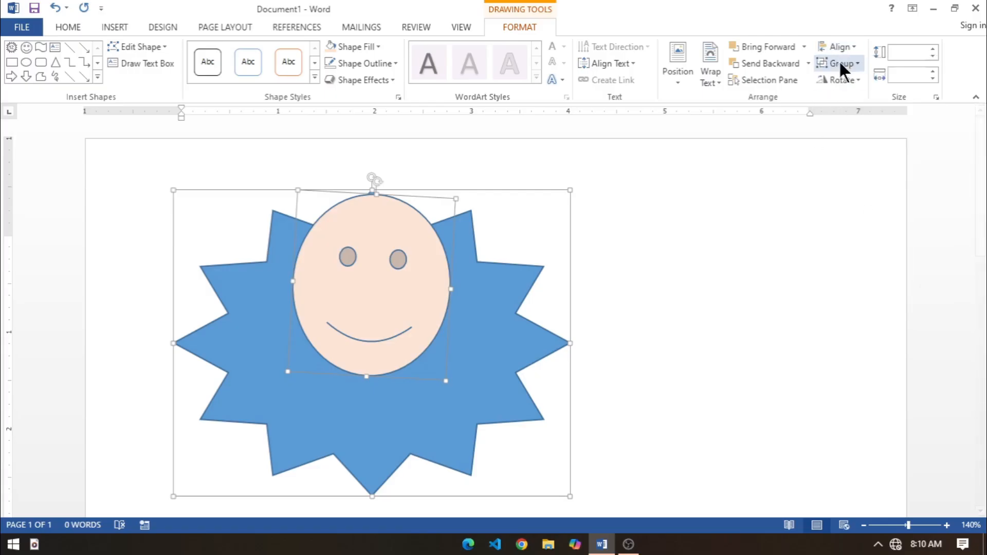
{"action": "left_click", "coordinate": [849, 47]}
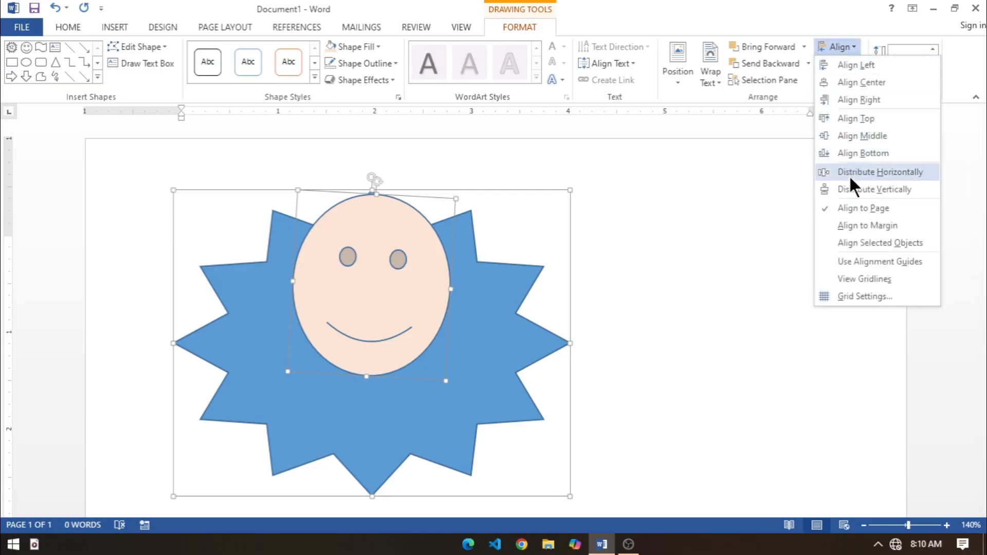
{"action": "left_click", "coordinate": [865, 136]}
{"action": "left_click_drag", "start_coordinate": [971, 229], "coordinate": [979, 387]}
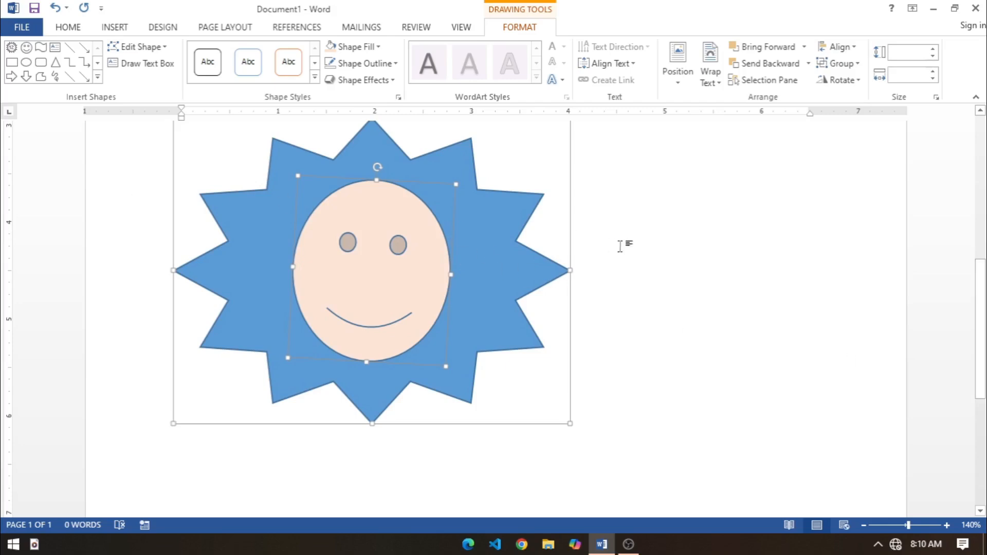
Step: Group the selected star and smiley face, and reduce the group's height to 1.6"
{"action": "left_click", "coordinate": [834, 63]}
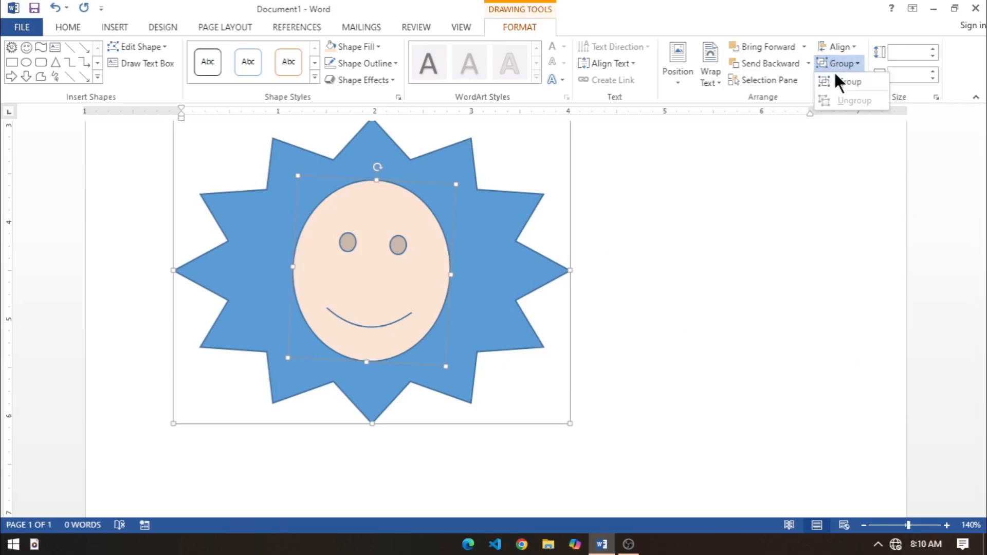
{"action": "left_click", "coordinate": [834, 82]}
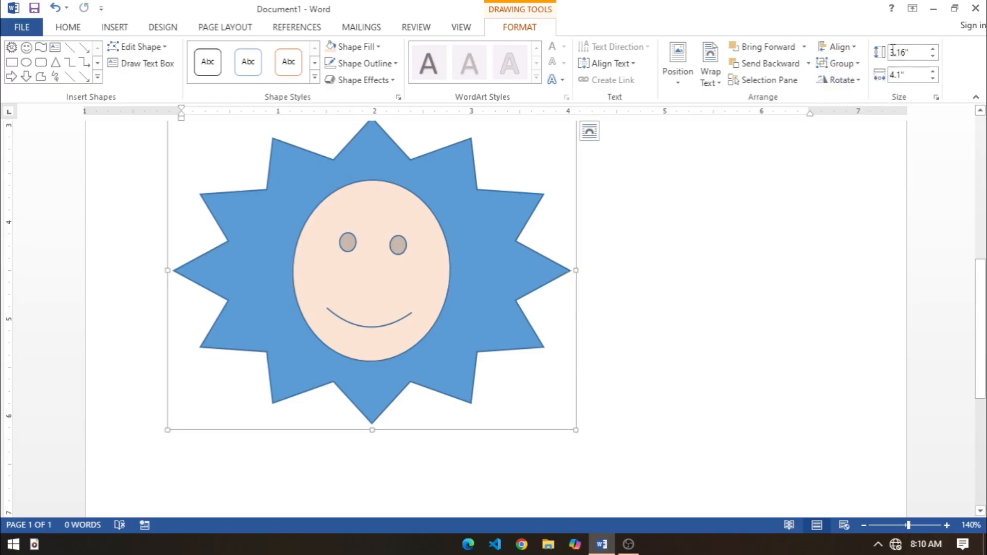
{"action": "left_click", "coordinate": [931, 56]}
{"action": "left_click", "coordinate": [930, 55]}
{"action": "left_click", "coordinate": [931, 55]}
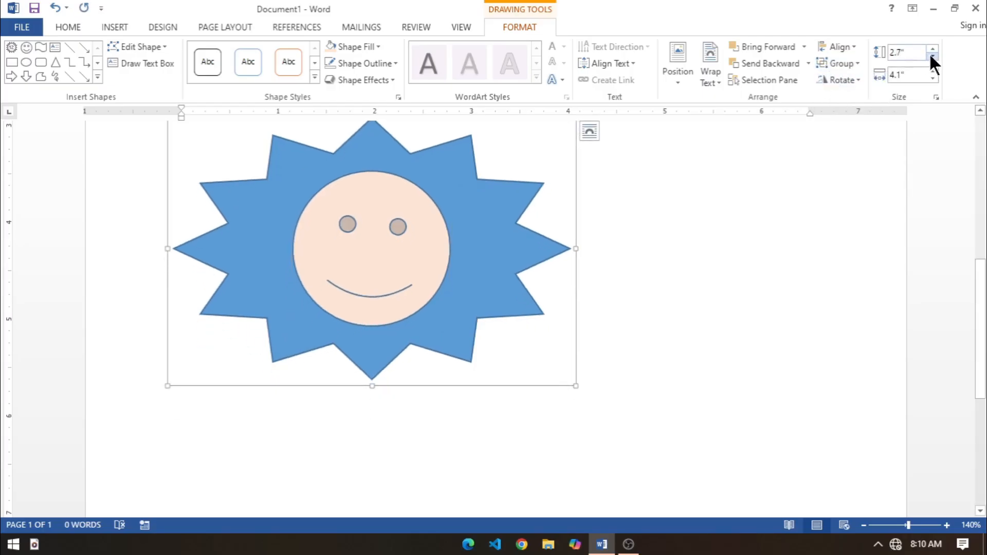
{"action": "left_click", "coordinate": [931, 55]}
{"action": "left_click", "coordinate": [929, 55]}
{"action": "left_click", "coordinate": [929, 56]}
{"action": "left_click", "coordinate": [928, 55]}
{"action": "left_click", "coordinate": [929, 55]}
{"action": "left_click", "coordinate": [929, 56]}
{"action": "left_click", "coordinate": [928, 56]}
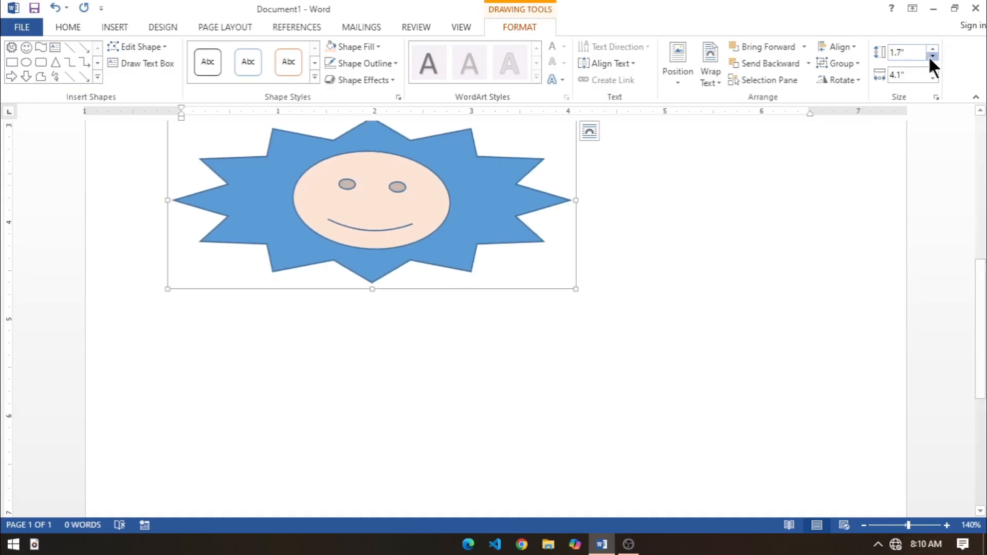
{"action": "left_click", "coordinate": [929, 54]}
{"action": "left_click", "coordinate": [930, 55]}
Step: Reduce the width of the grouped star and smiley face to 2.4"
{"action": "left_click", "coordinate": [930, 78]}
{"action": "left_click", "coordinate": [930, 78]}
{"action": "left_click", "coordinate": [930, 78]}
{"action": "left_click", "coordinate": [930, 78]}
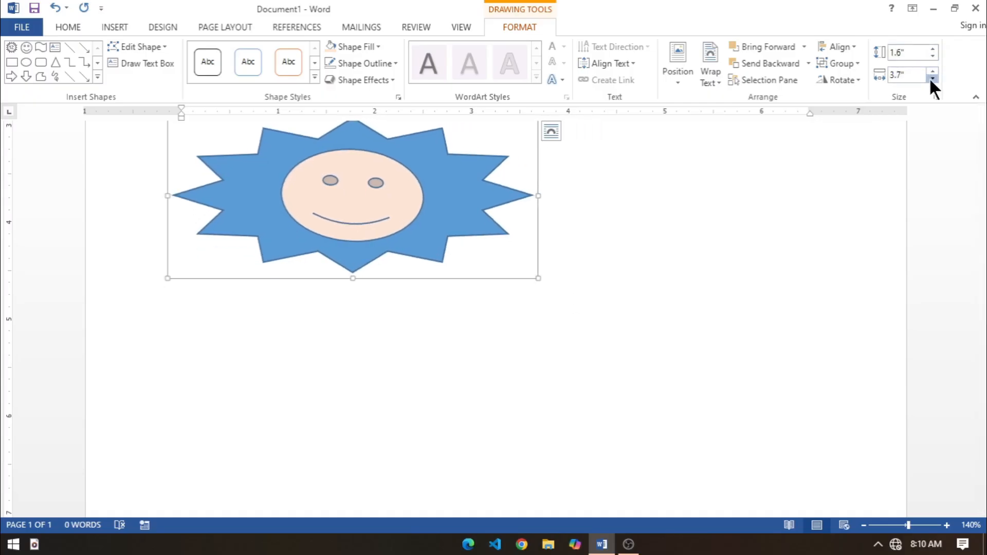
{"action": "left_click", "coordinate": [930, 78]}
{"action": "left_click", "coordinate": [930, 78]}
{"action": "left_click", "coordinate": [931, 78]}
{"action": "left_click", "coordinate": [931, 78]}
{"action": "left_click", "coordinate": [930, 79]}
{"action": "left_click", "coordinate": [930, 78]}
{"action": "left_click", "coordinate": [931, 78]}
{"action": "left_click", "coordinate": [930, 79]}
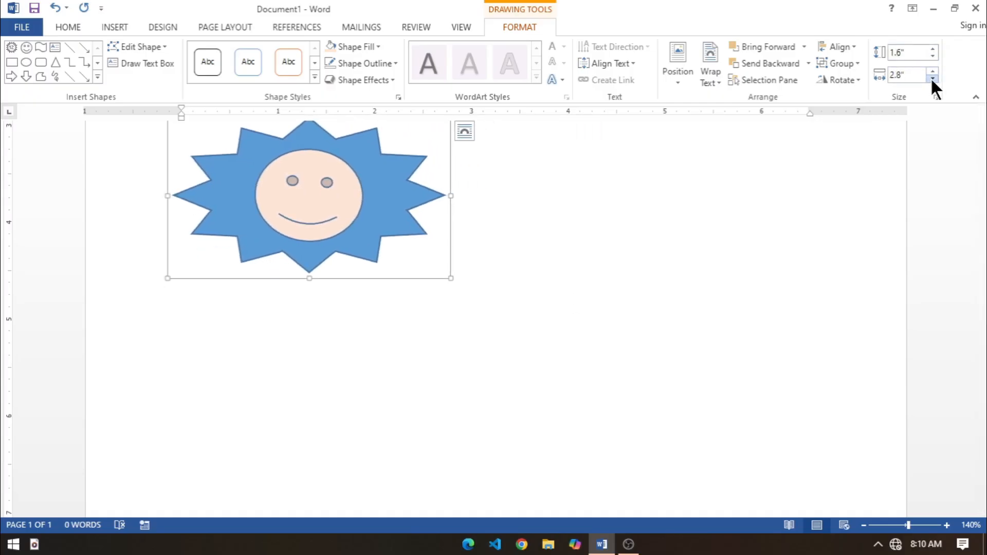
{"action": "left_click", "coordinate": [930, 78]}
{"action": "left_click", "coordinate": [930, 78]}
Step: Shrink the grouped star and smiley face further, to 1.3" high and 1.7" wide
{"action": "left_click", "coordinate": [930, 78]}
{"action": "left_click", "coordinate": [930, 78]}
{"action": "left_click", "coordinate": [930, 56]}
{"action": "left_click", "coordinate": [930, 55]}
{"action": "left_click", "coordinate": [931, 55]}
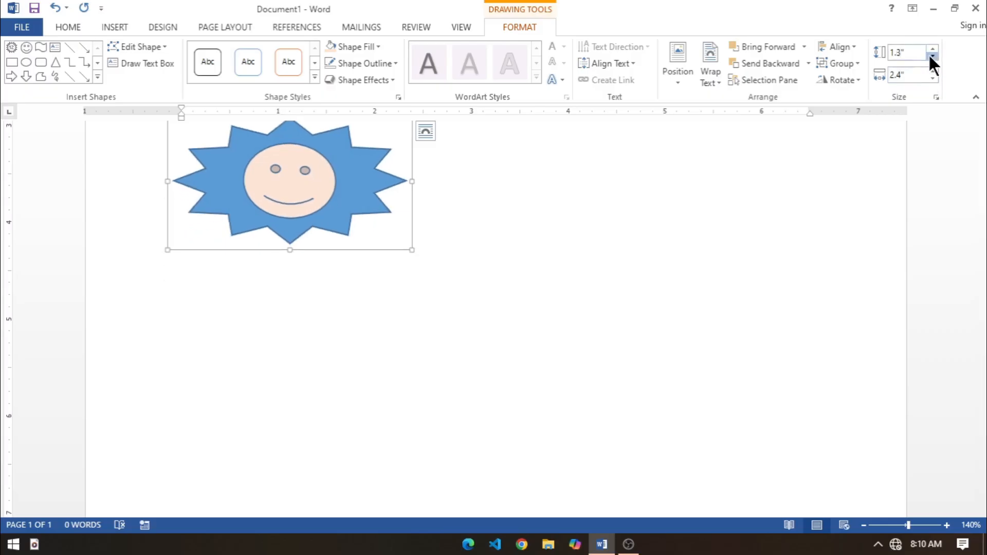
{"action": "left_click", "coordinate": [930, 78]}
{"action": "left_click", "coordinate": [930, 78]}
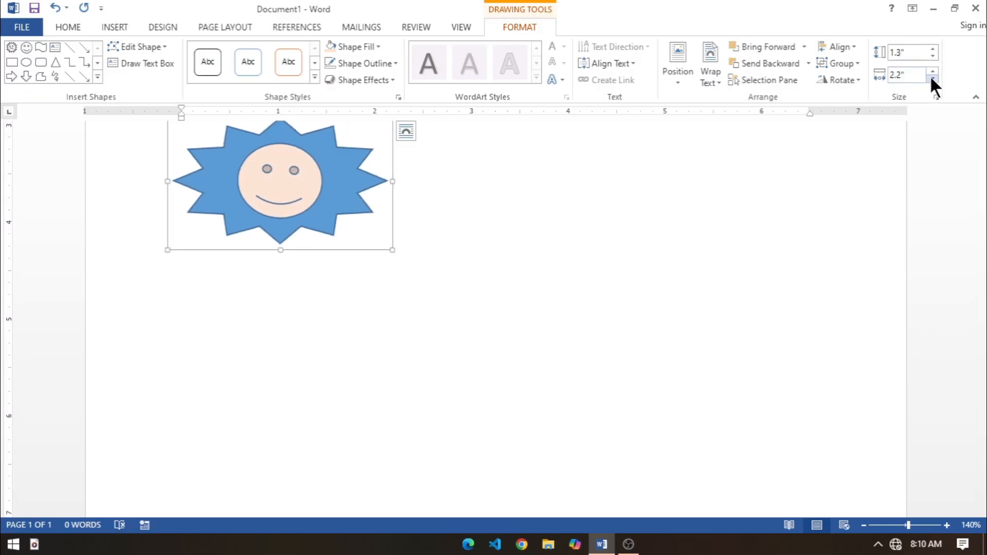
{"action": "left_click", "coordinate": [930, 78]}
{"action": "left_click", "coordinate": [930, 79]}
{"action": "left_click", "coordinate": [930, 78]}
{"action": "left_click", "coordinate": [930, 78]}
{"action": "left_click", "coordinate": [930, 78]}
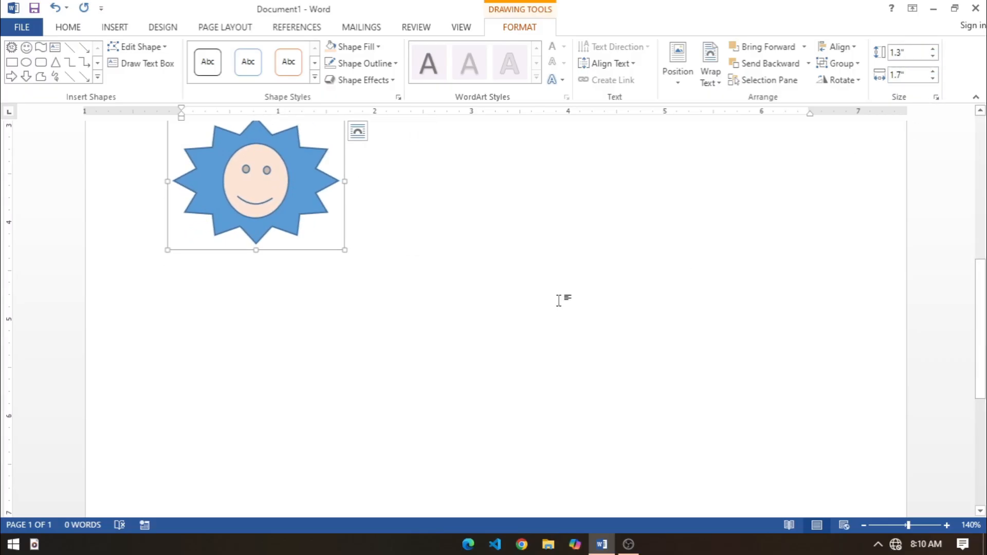
Step: Move the grouped star and smiley face up and slightly right on the page, and deselect the group
{"action": "left_click", "coordinate": [557, 298]}
{"action": "scroll", "coordinate": [341, 315], "scroll_direction": "down", "scroll_amount": 2}
{"action": "left_click_drag", "start_coordinate": [255, 414], "coordinate": [320, 248]}
{"action": "left_click", "coordinate": [623, 346]}
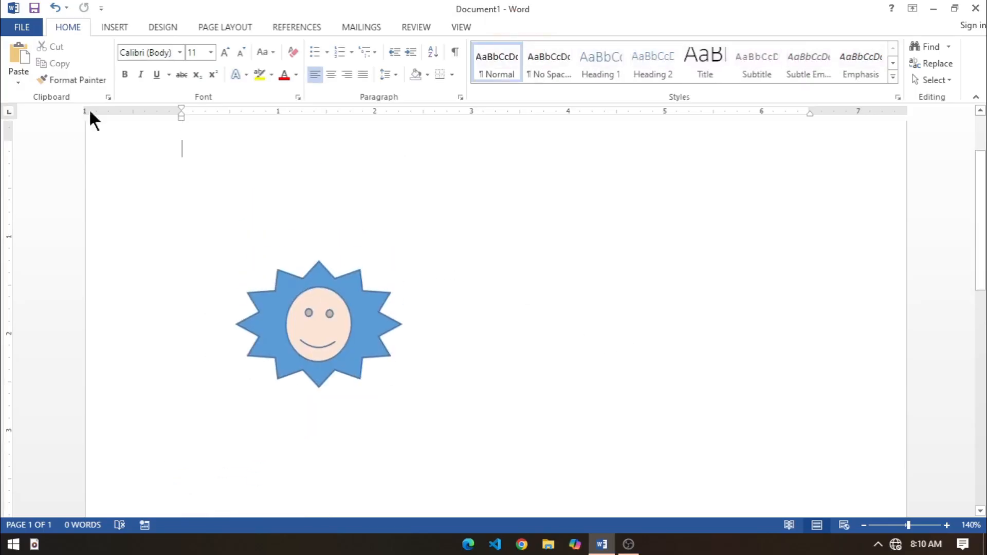
Step: Insert a blank paragraph at the start of the document body, above the grouped shapes
{"action": "left_click", "coordinate": [312, 340]}
{"action": "left_click", "coordinate": [122, 29]}
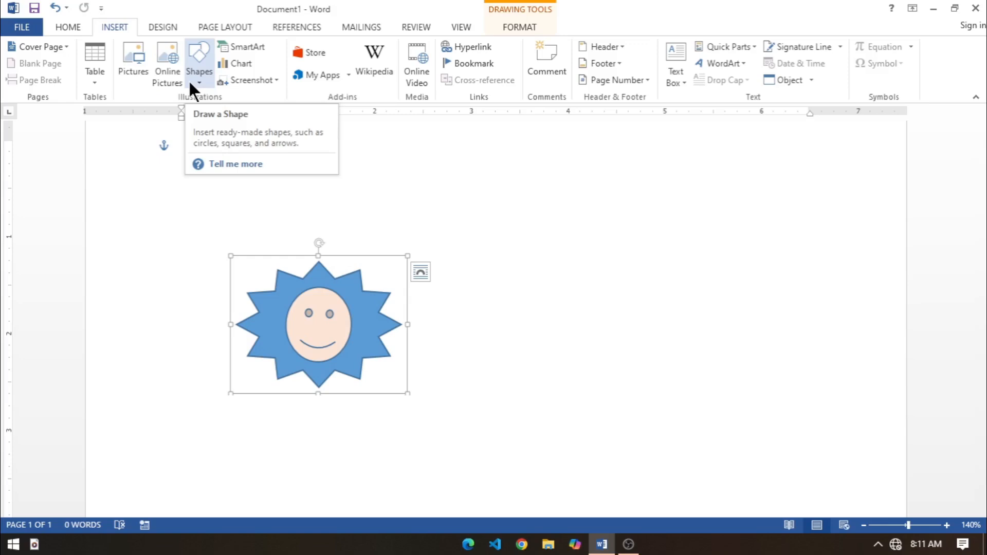
{"action": "left_click", "coordinate": [490, 409]}
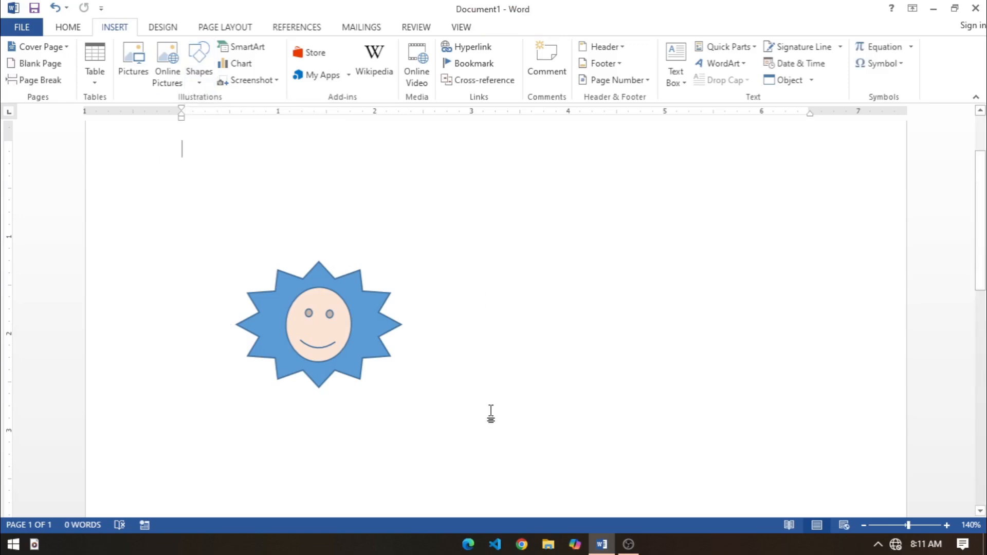
{"action": "key", "text": "Return"}
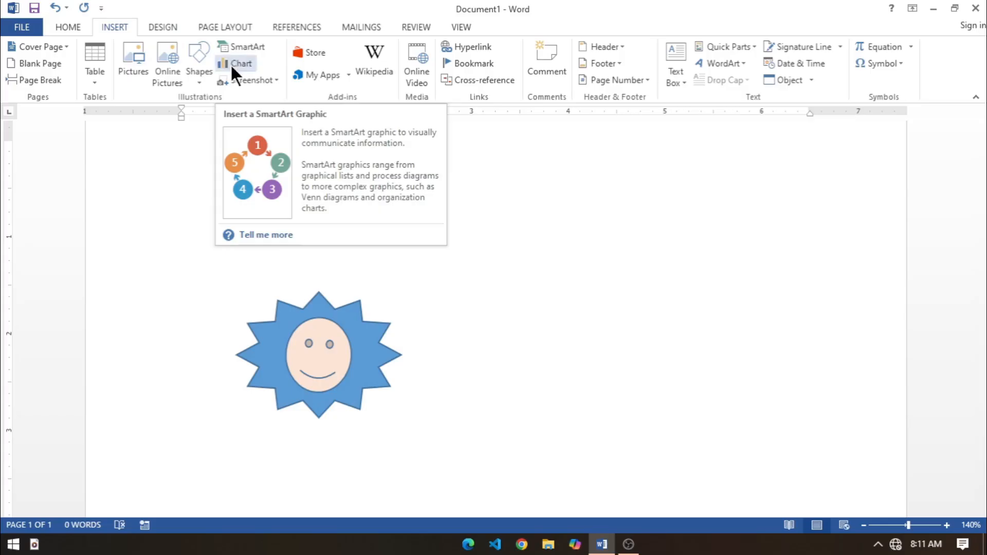
Step: Move the grouped star and smiley face about one inch to the right, and delete the group from the page
{"action": "left_click_drag", "start_coordinate": [333, 381], "coordinate": [426, 377]}
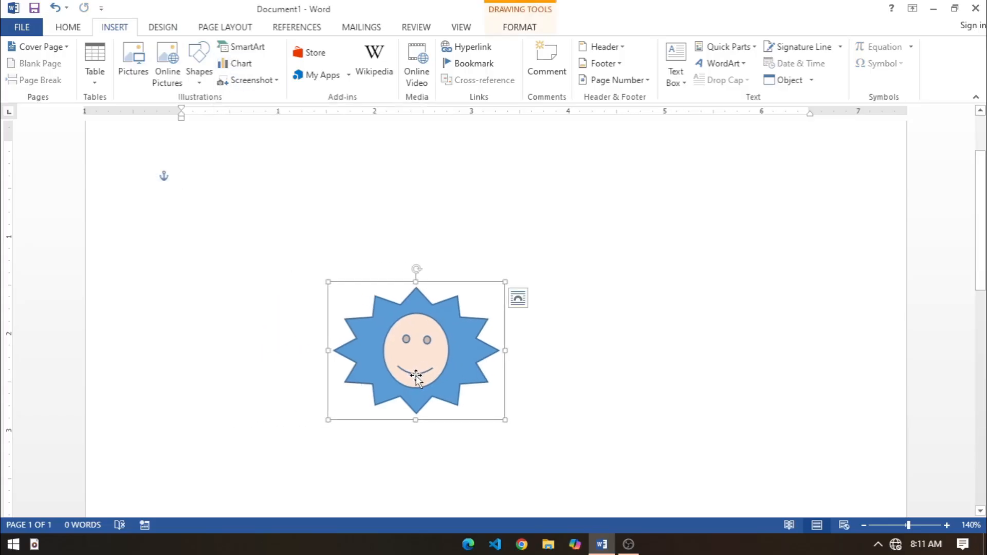
{"action": "key", "text": "Delete"}
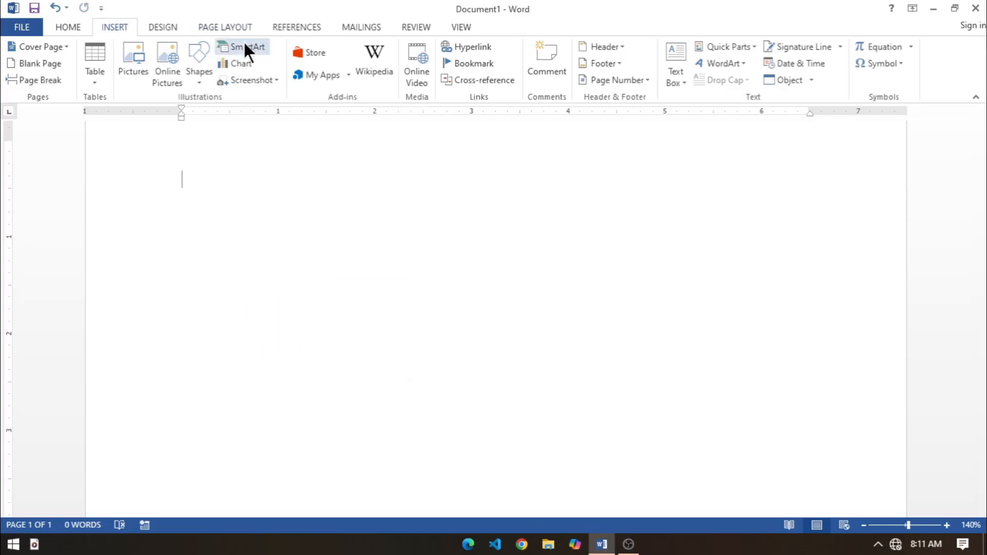
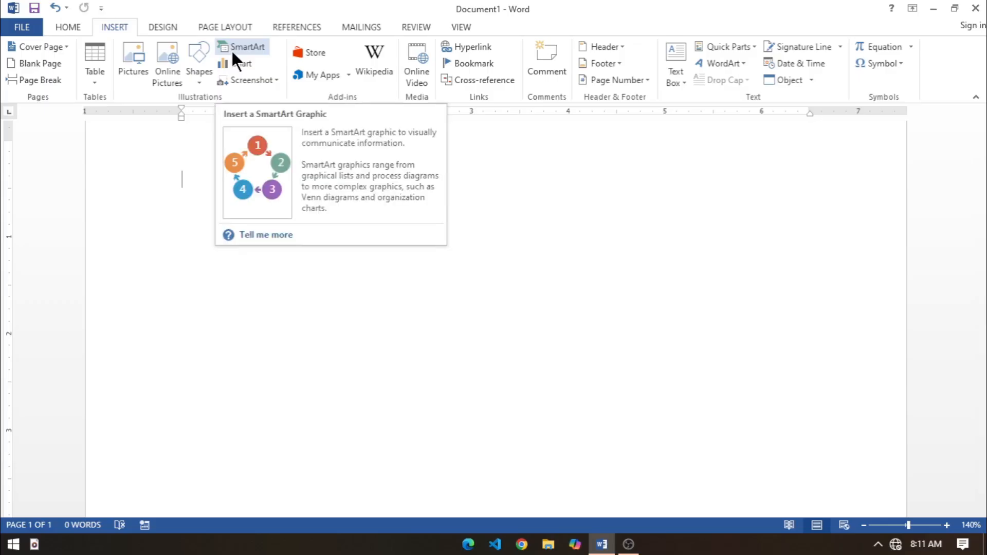
Step: Open the SmartArt graphic chooser and examine the layouts in its categories, including List, Process, Cycle, Relationship, Matrix, Pyramid and Picture
{"action": "left_click", "coordinate": [229, 46]}
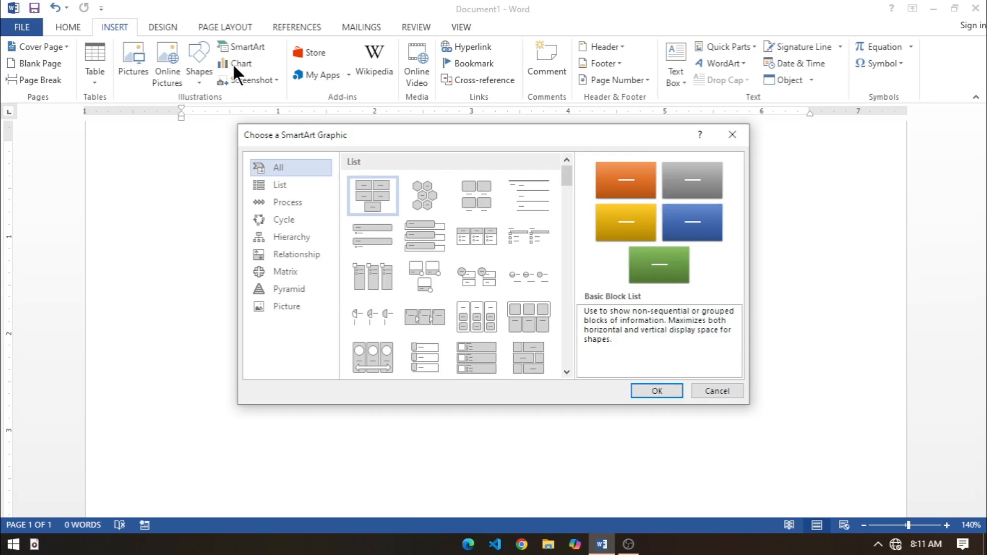
{"action": "left_click", "coordinate": [271, 182]}
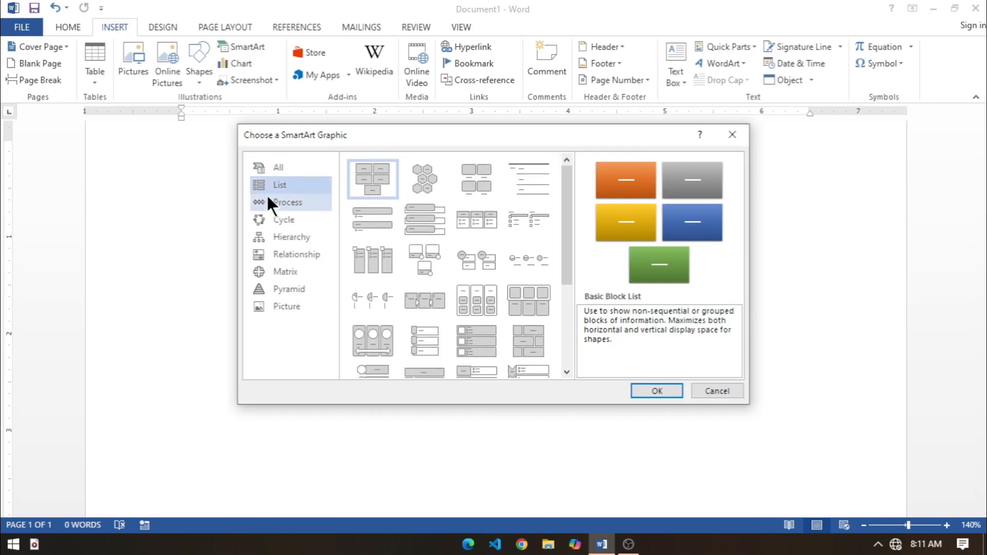
{"action": "left_click", "coordinate": [270, 203]}
{"action": "left_click", "coordinate": [269, 218]}
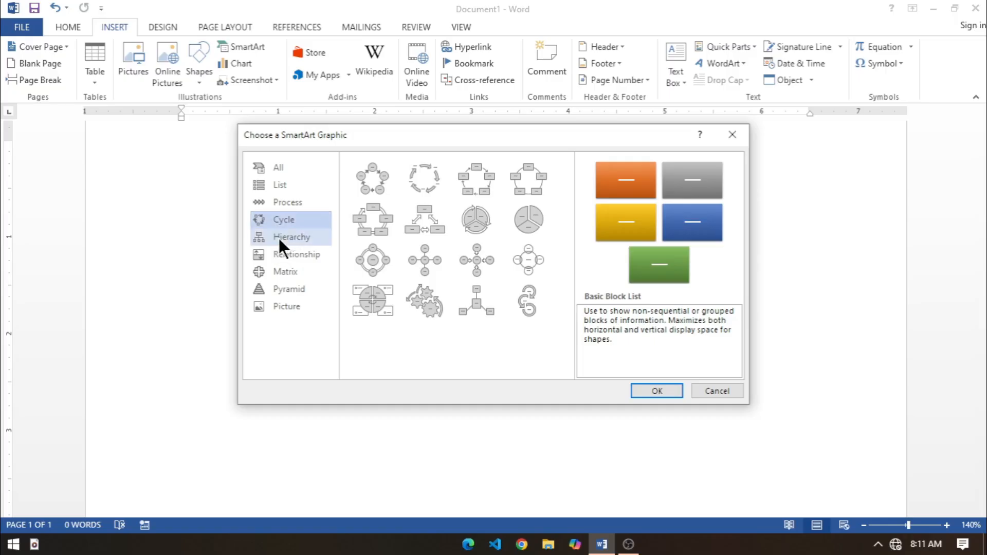
{"action": "left_click", "coordinate": [282, 256]}
{"action": "left_click", "coordinate": [278, 271]}
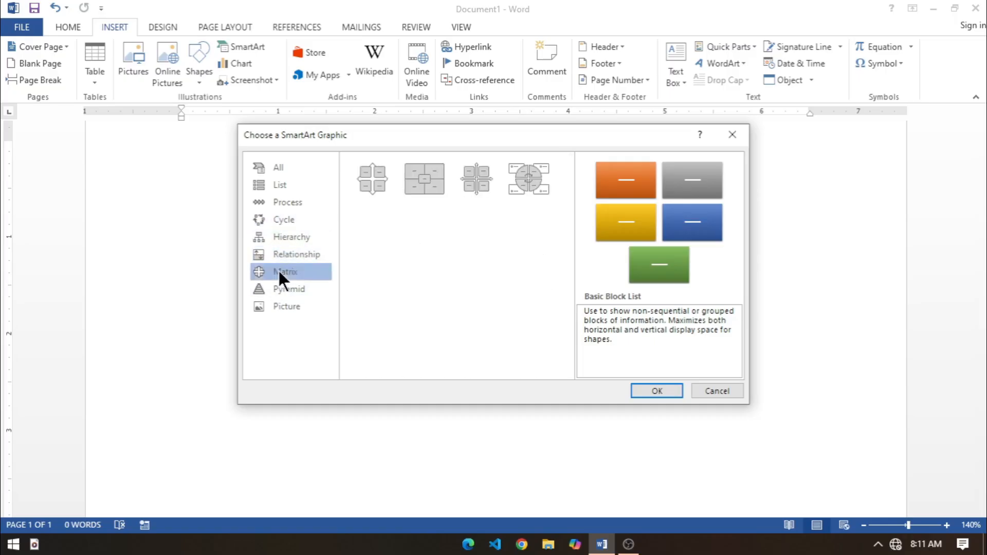
{"action": "left_click", "coordinate": [276, 288]}
{"action": "left_click", "coordinate": [276, 307]}
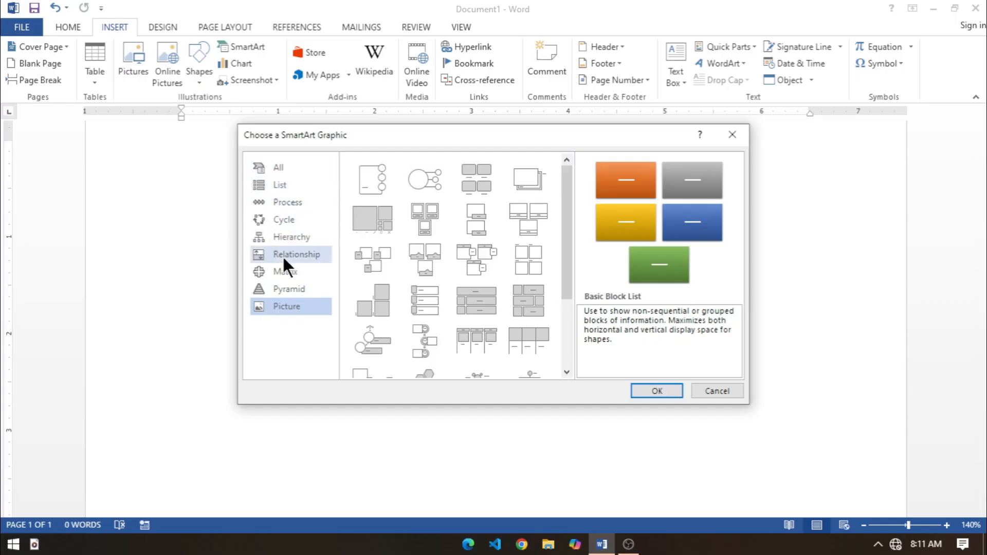
Step: Insert a Basic Timeline SmartArt graphic from the Process category
{"action": "left_click", "coordinate": [302, 202]}
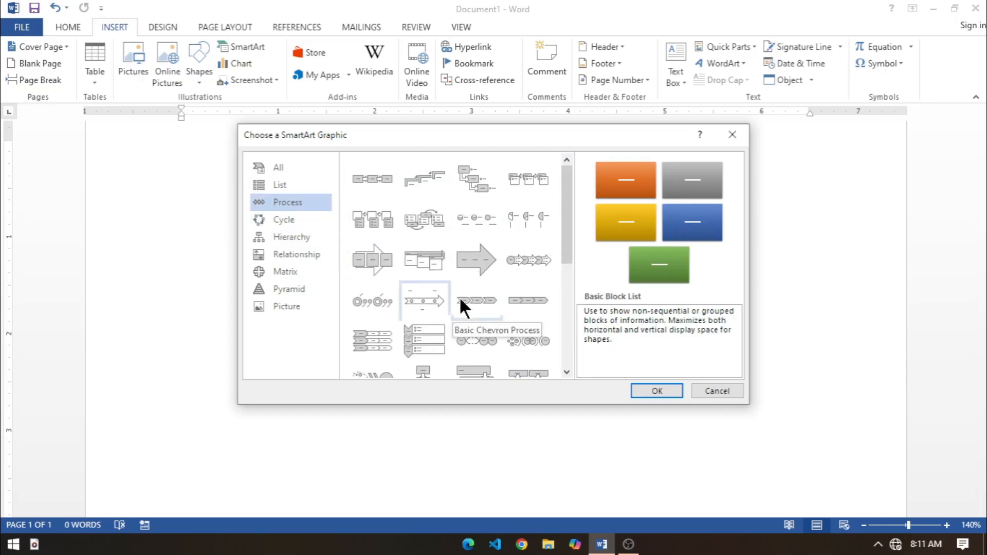
{"action": "left_click", "coordinate": [416, 296]}
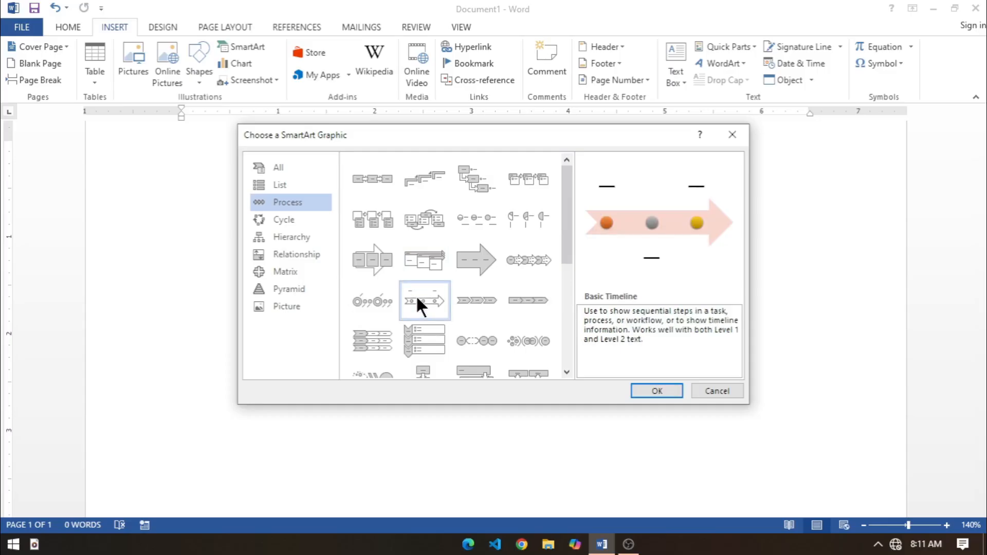
{"action": "left_click", "coordinate": [653, 392]}
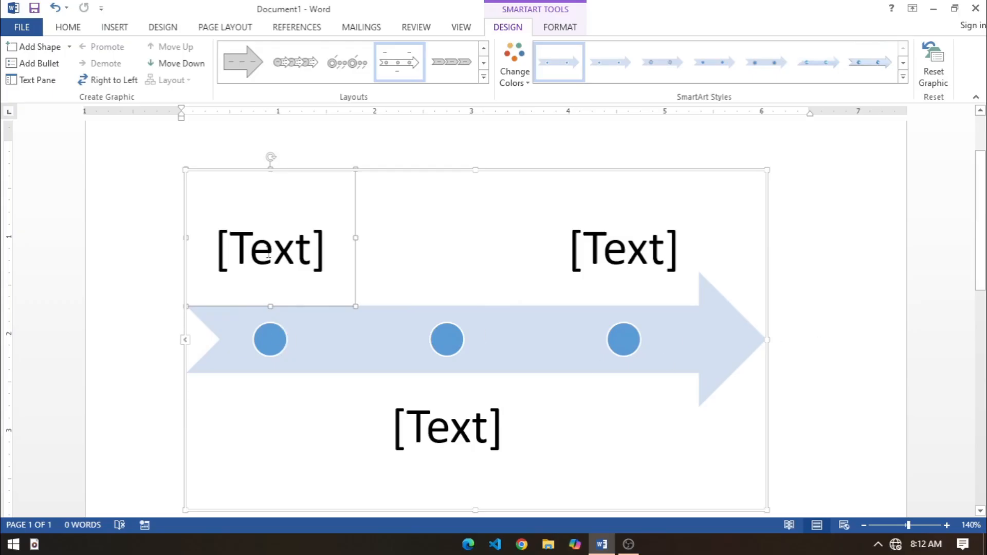
Step: Label the three timeline points, in order along the arrow, INPUT, PROCESS and OUTPUT
{"action": "left_click", "coordinate": [292, 247]}
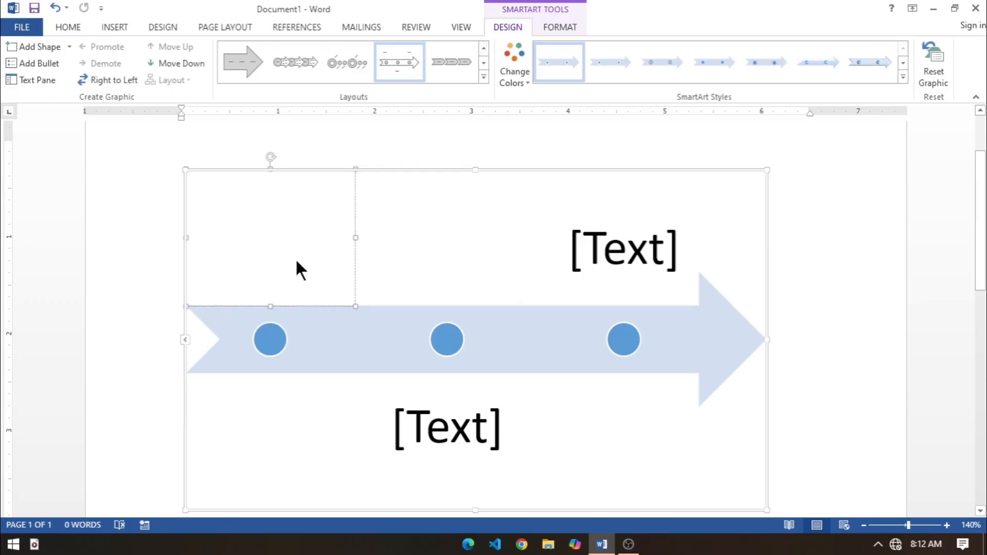
{"action": "type", "text": "INPUT"}
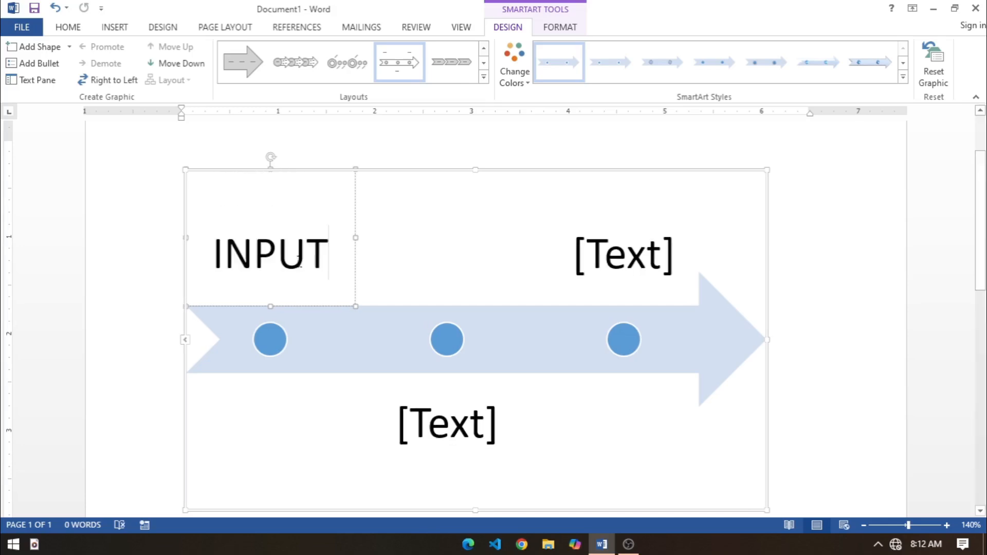
{"action": "left_click", "coordinate": [424, 418]}
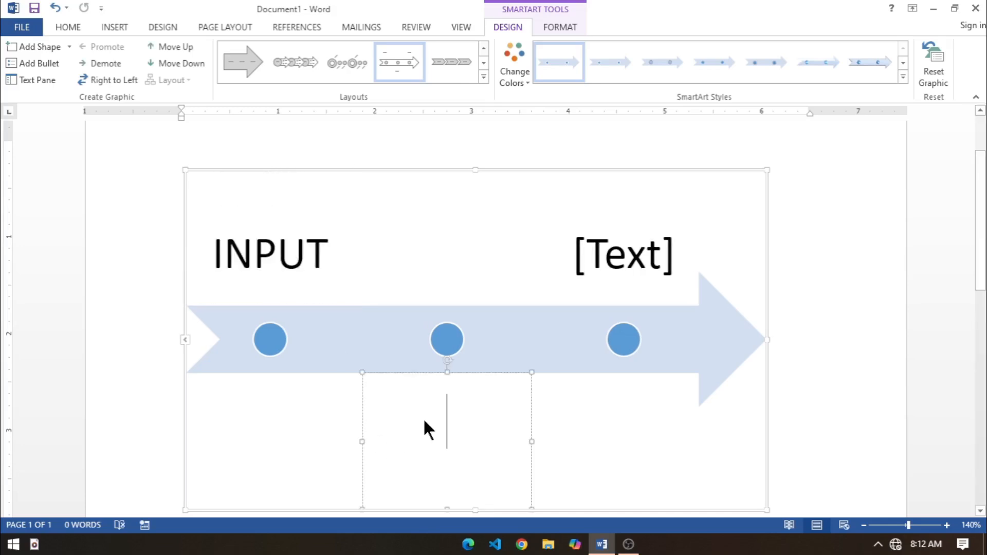
{"action": "type", "text": "PROCESS"}
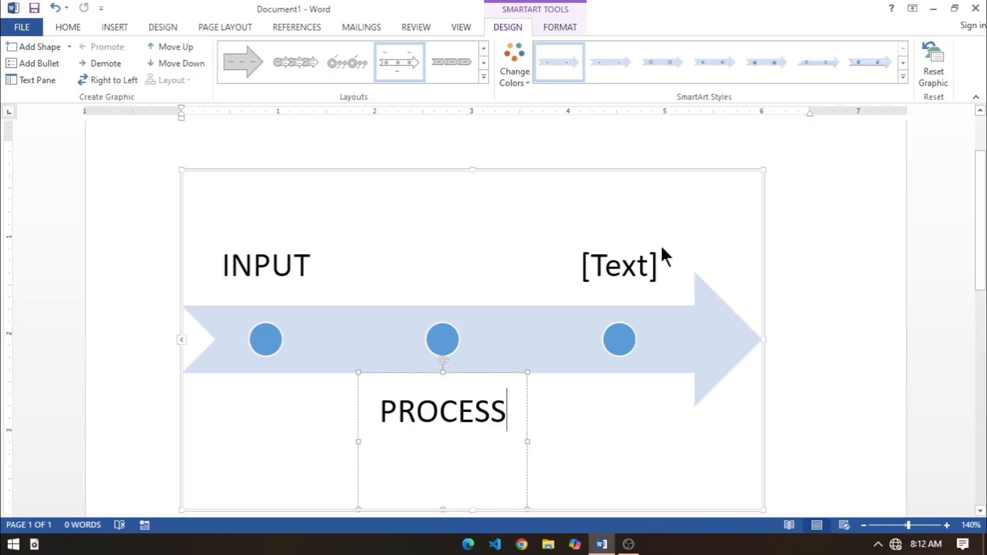
{"action": "left_click", "coordinate": [621, 270]}
{"action": "type", "text": "OU"}
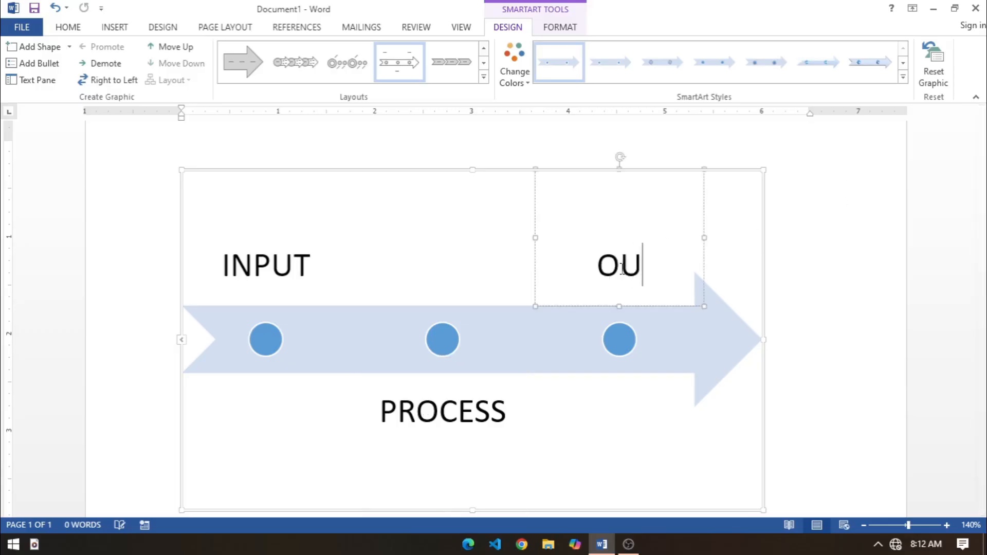
{"action": "type", "text": "TPUT"}
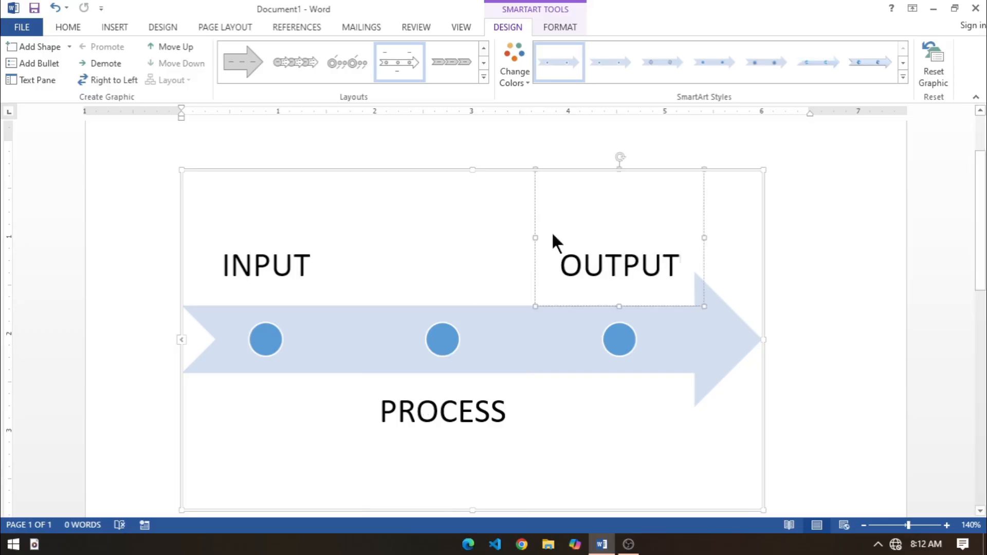
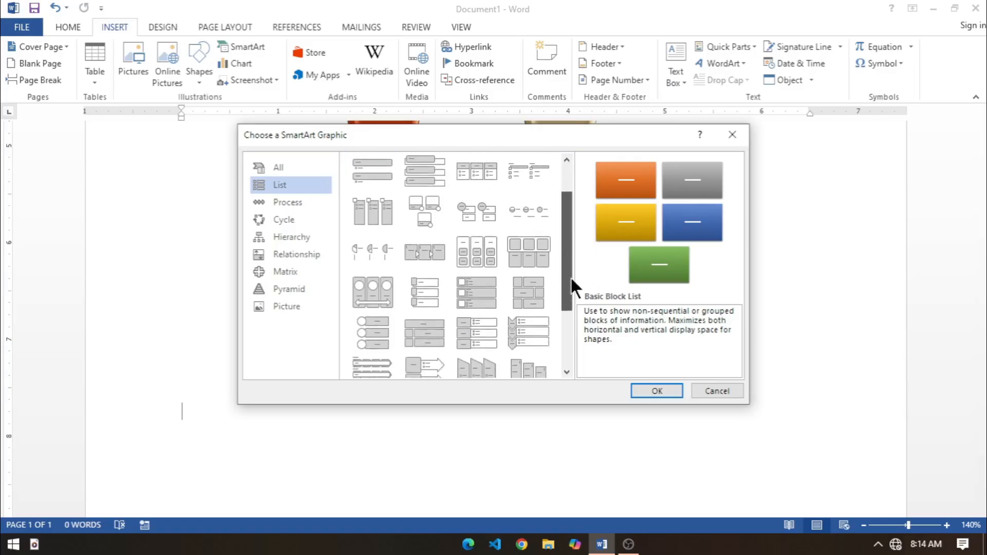
Step: Insert a Vertical Chevron List SmartArt graphic from the List category
{"action": "left_click", "coordinate": [530, 263]}
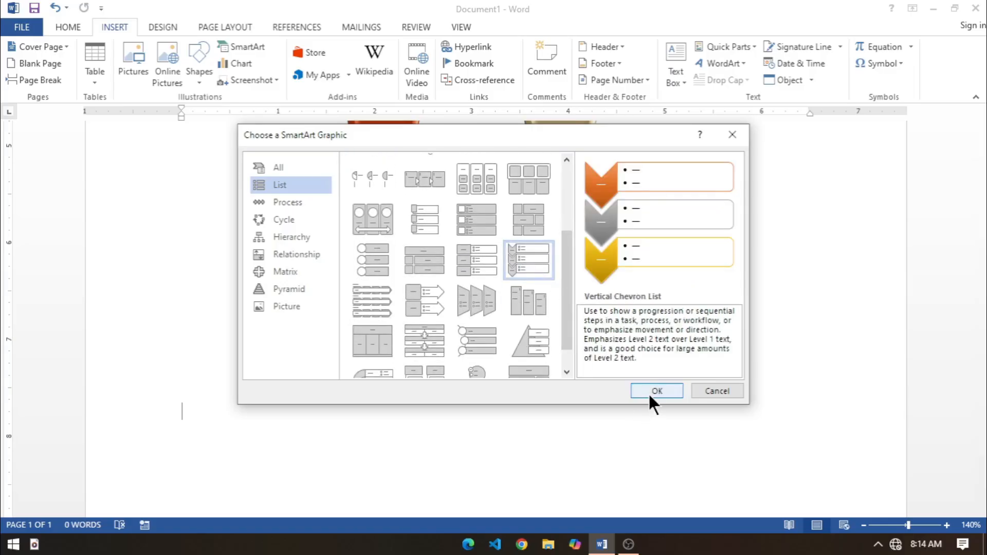
{"action": "left_click", "coordinate": [652, 393]}
{"action": "scroll", "coordinate": [252, 298], "scroll_direction": "down", "scroll_amount": 1}
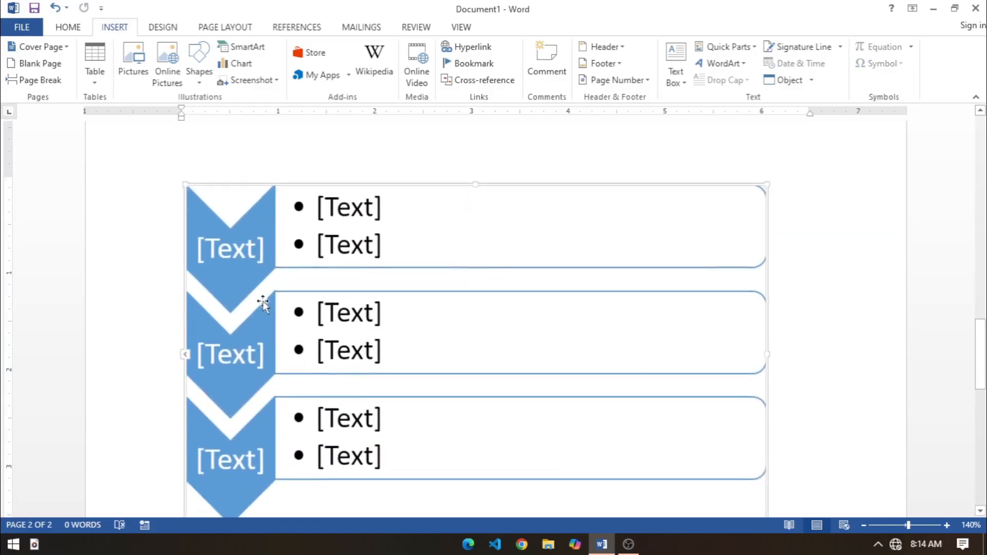
Step: Number the three chevrons of the list 1, 2 and 3 from top to bottom
{"action": "left_click", "coordinate": [226, 267]}
{"action": "type", "text": "1"}
{"action": "left_click", "coordinate": [235, 355]}
{"action": "type", "text": "2"}
{"action": "left_click", "coordinate": [231, 462]}
{"action": "type", "text": "3"}
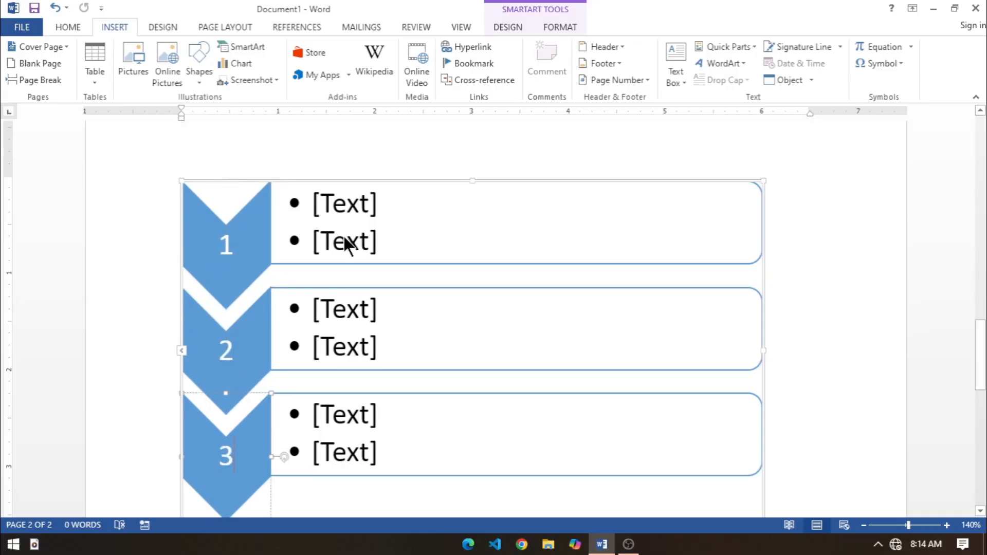
Step: Enter MS OFFICE as the only bullet beside chevron 1, removing the spare placeholder bullet
{"action": "left_click", "coordinate": [314, 206]}
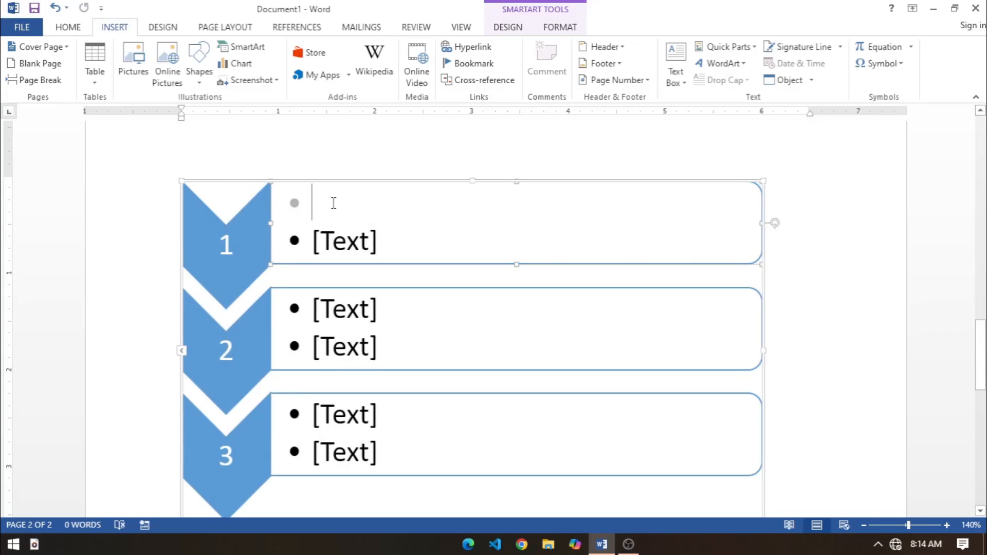
{"action": "type", "text": "MS F"}
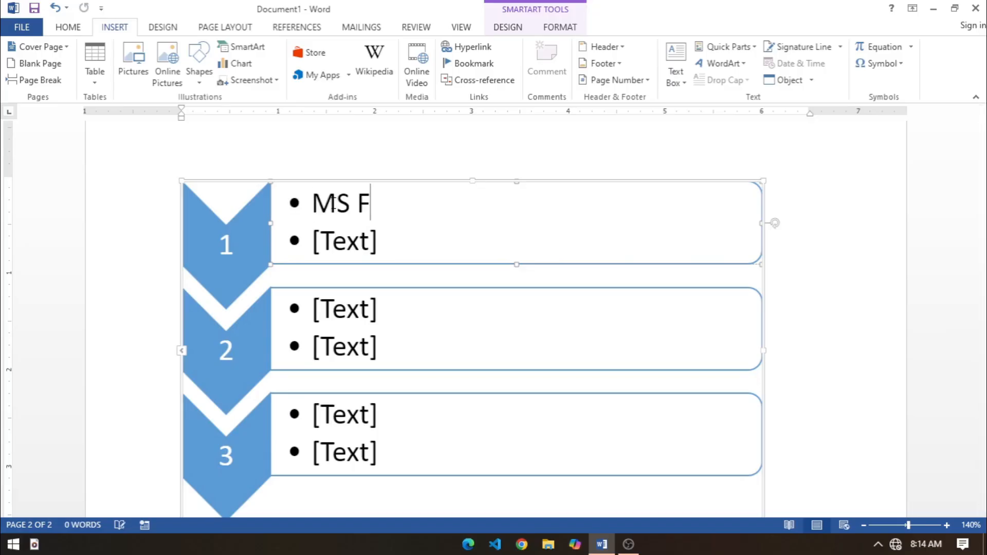
{"action": "key", "text": "BackSpace"}
{"action": "type", "text": "OFFICE"}
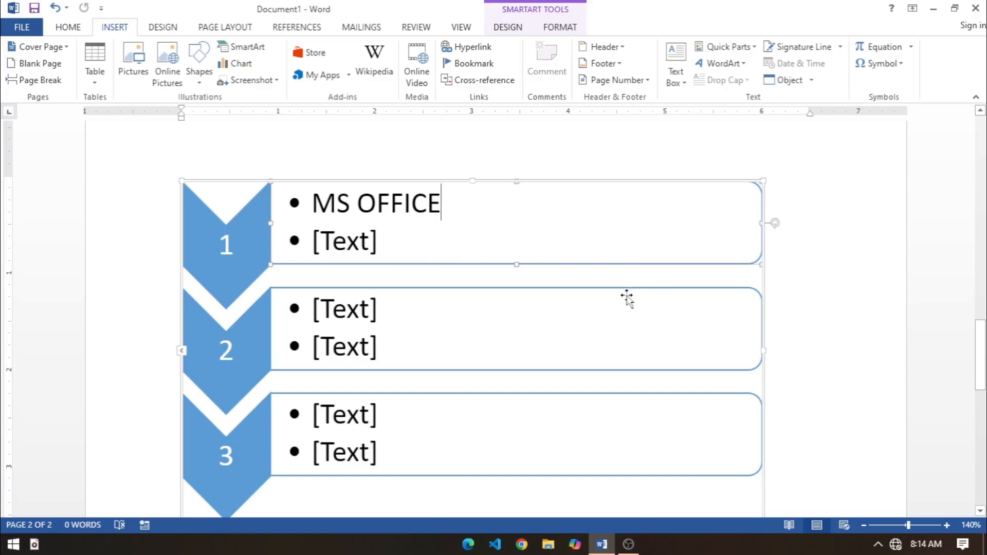
{"action": "key", "text": "Delete"}
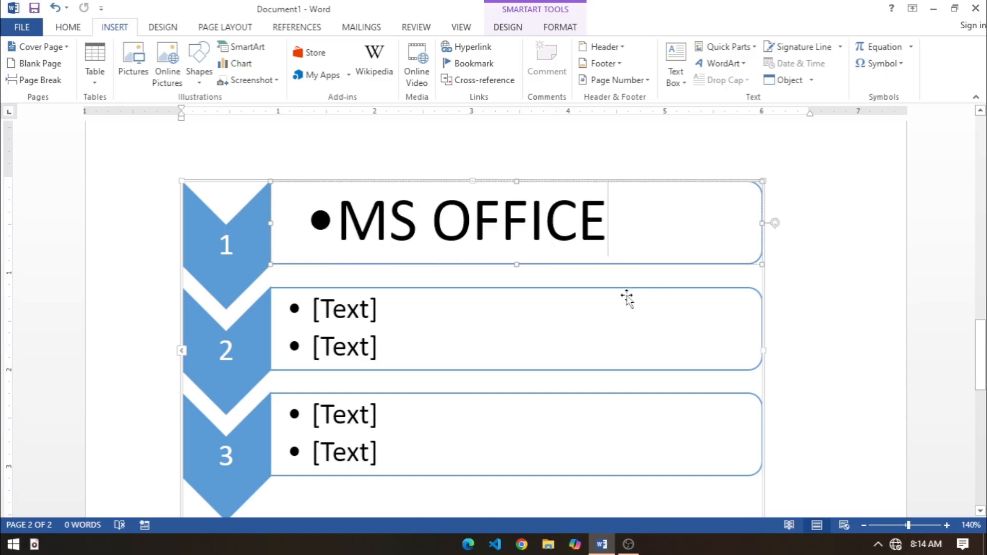
Step: Enter TALLY as the only bullet beside chevron 2, removing the spare placeholder bullet
{"action": "left_click", "coordinate": [312, 309]}
{"action": "type", "text": "TAQLLY"}
{"action": "key", "text": "BackSpace"}
{"action": "key", "text": "BackSpace"}
{"action": "key", "text": "BackSpace"}
{"action": "key", "text": "BackSpace"}
{"action": "type", "text": "LLY"}
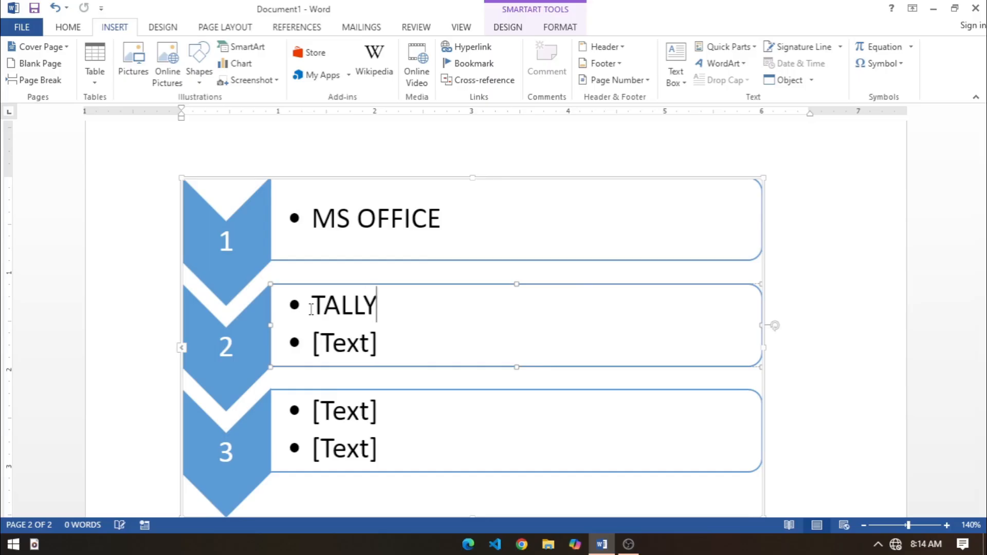
{"action": "key", "text": "Delete"}
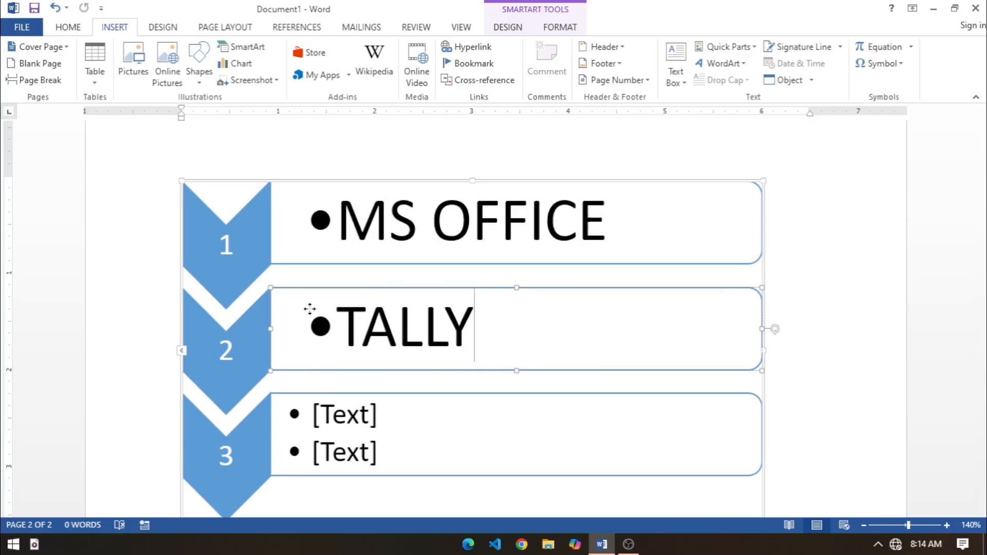
Step: Enter WEB DESIGNING as the only bullet beside chevron 3, removing the spare placeholder bullet
{"action": "left_click", "coordinate": [304, 397]}
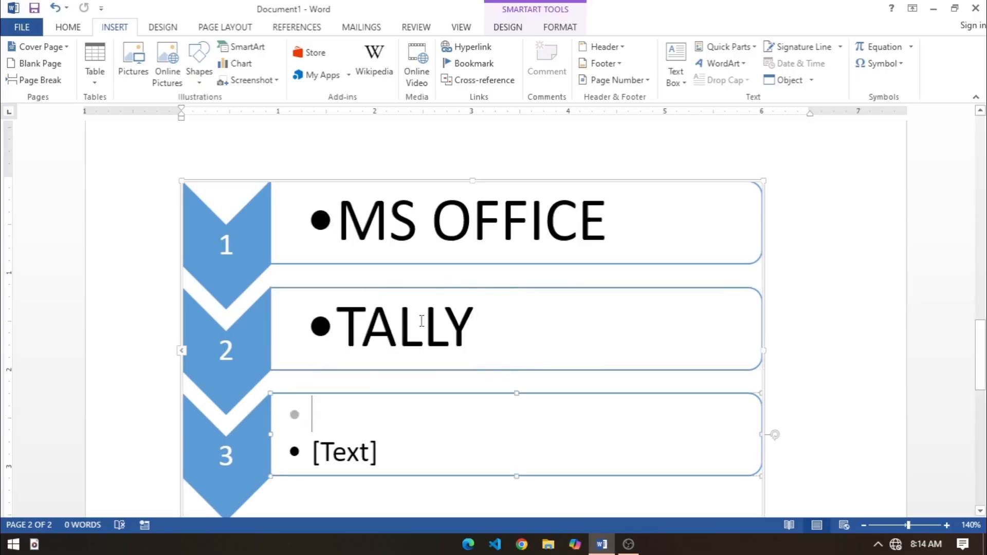
{"action": "type", "text": "WORD"}
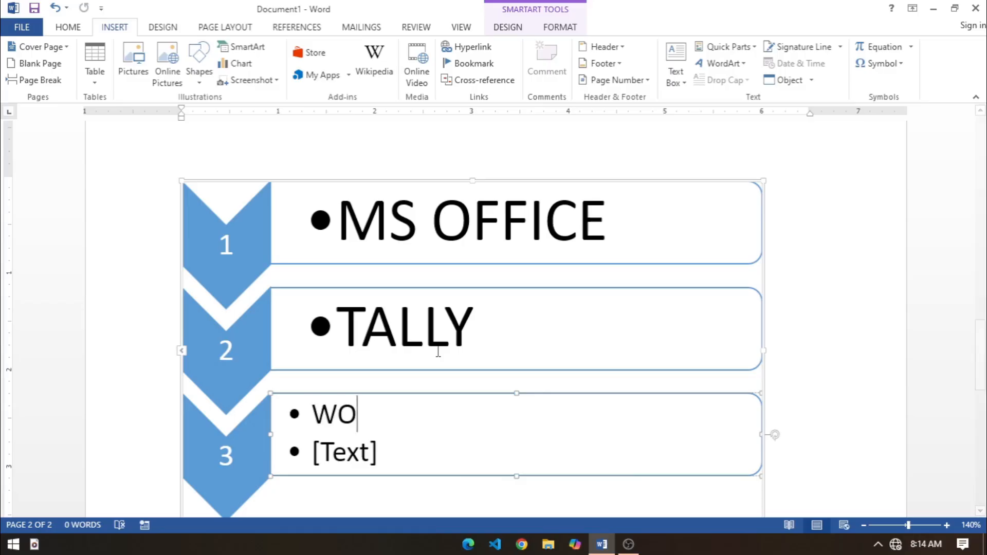
{"action": "key", "text": "BackSpace"}
{"action": "key", "text": "BackSpace"}
{"action": "key", "text": "BackSpace"}
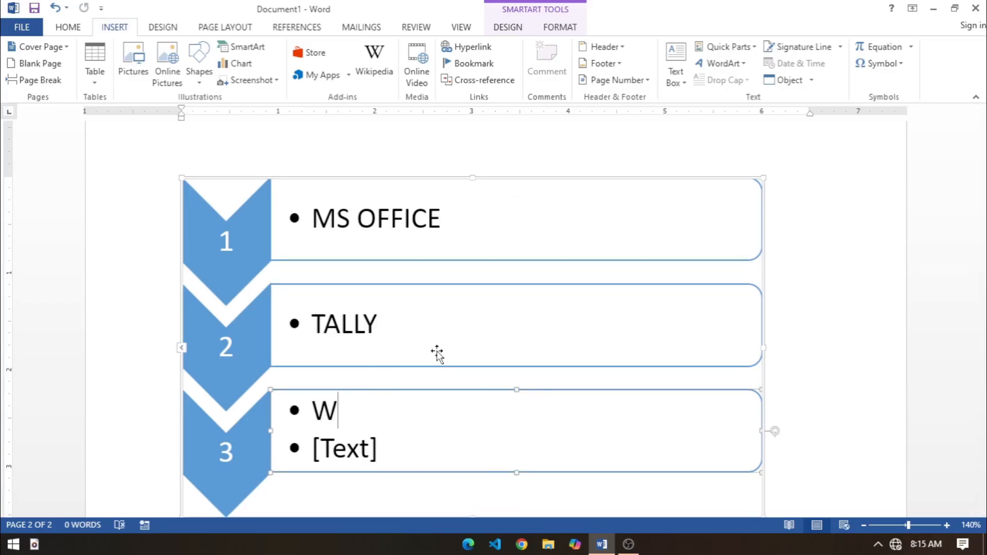
{"action": "type", "text": "EB DESIG"}
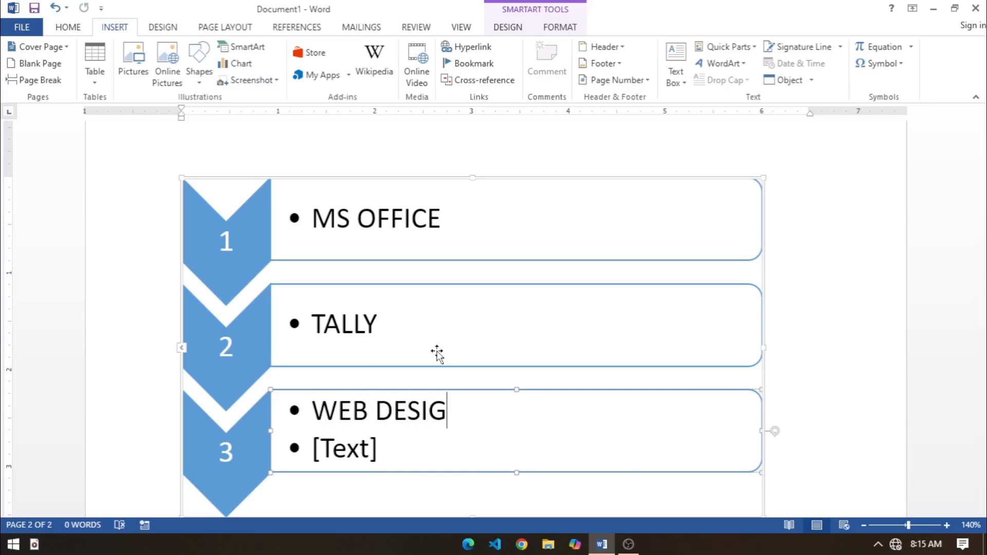
{"action": "type", "text": "NING"}
{"action": "key", "text": "BackSpace"}
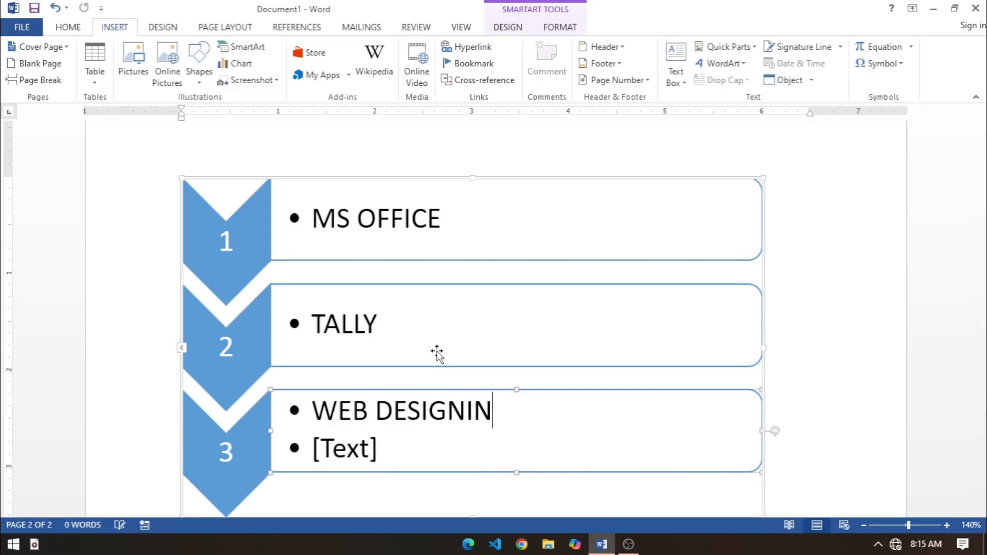
{"action": "type", "text": "G"}
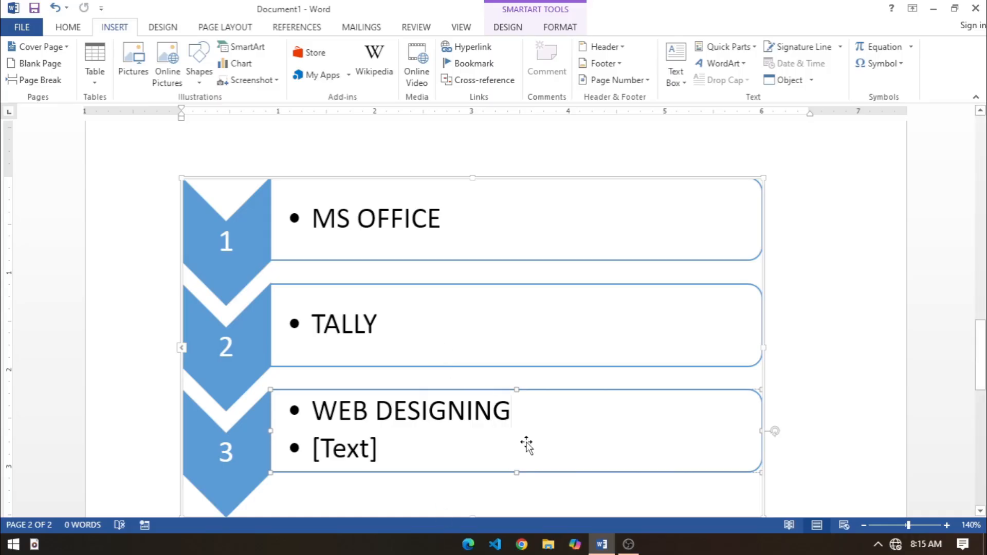
{"action": "key", "text": "Delete"}
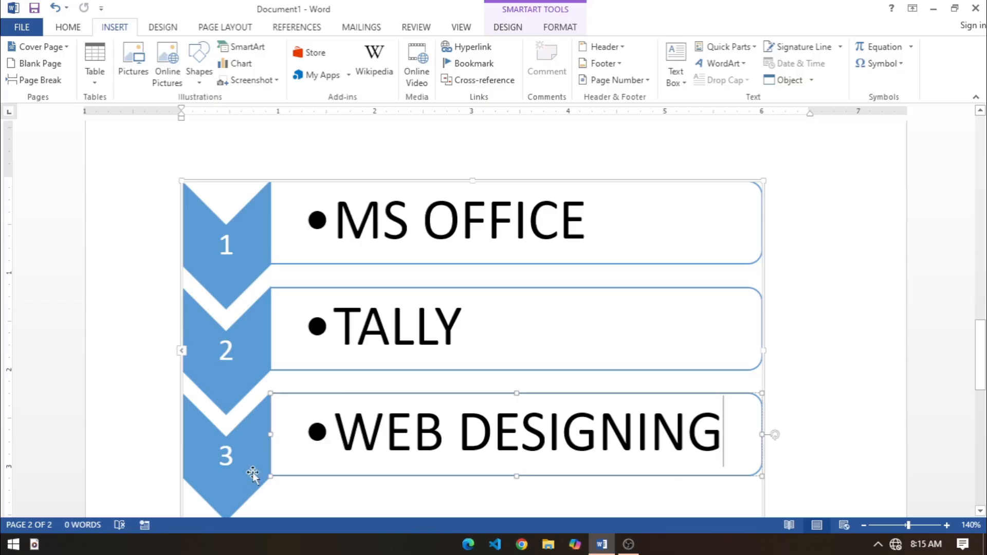
Step: Add six more empty chevron shapes to the list below chevron 3
{"action": "left_click_drag", "start_coordinate": [981, 354], "coordinate": [981, 389]}
{"action": "left_click", "coordinate": [242, 294]}
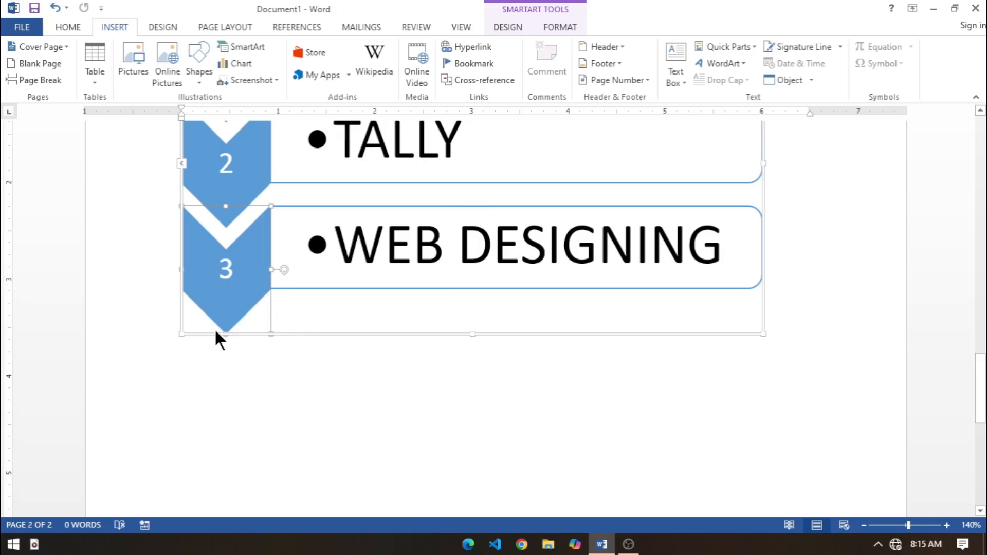
{"action": "left_click", "coordinate": [525, 26]}
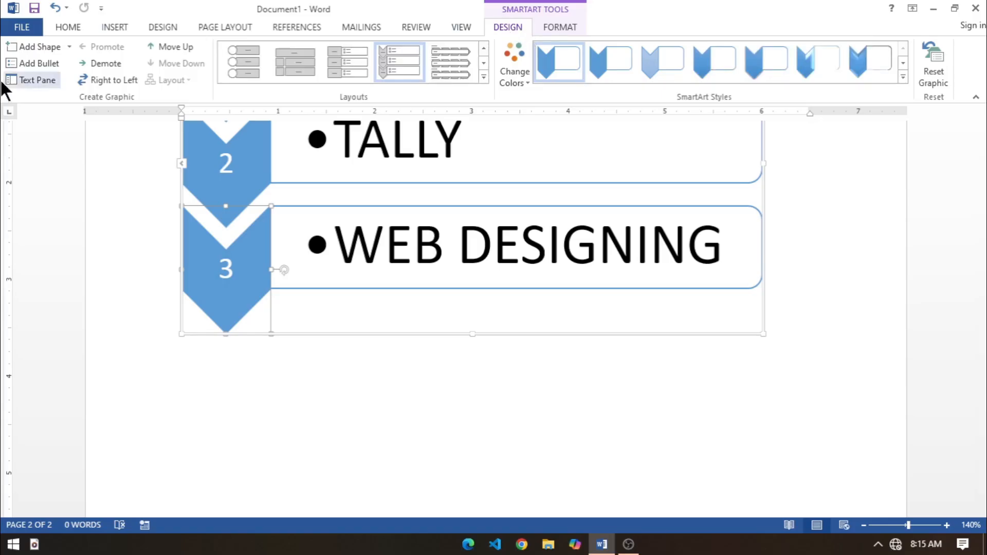
{"action": "left_click", "coordinate": [42, 46]}
{"action": "left_click", "coordinate": [44, 46]}
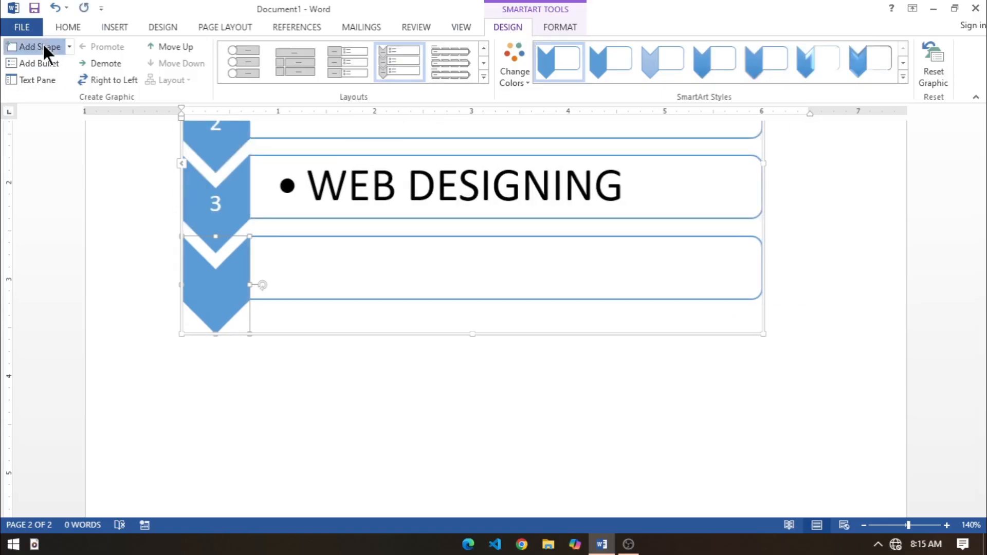
{"action": "left_click", "coordinate": [43, 50]}
{"action": "left_click", "coordinate": [42, 47]}
{"action": "left_click", "coordinate": [42, 47]}
{"action": "left_click_drag", "start_coordinate": [981, 401], "coordinate": [972, 383]}
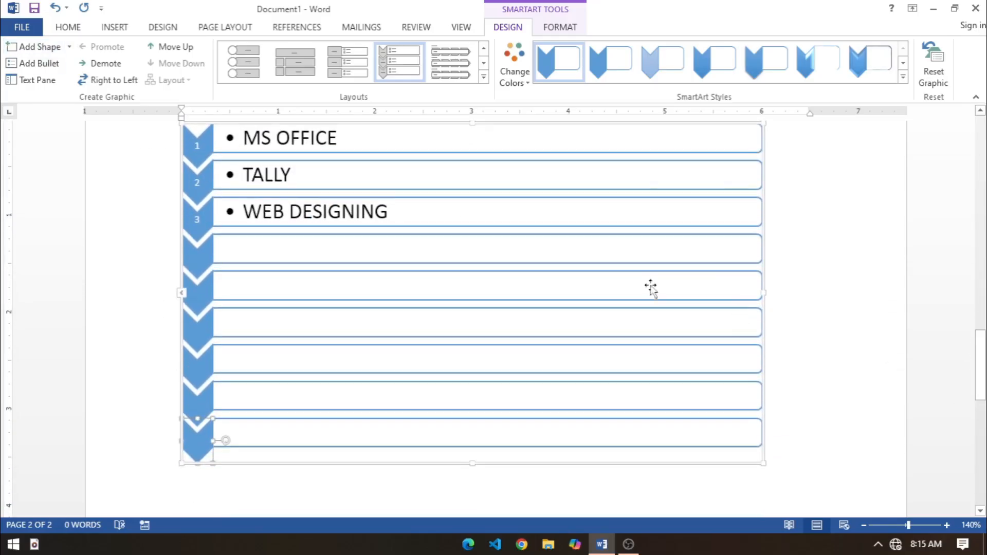
Step: Narrow the chevron list to about 3.3 inches wide and recolour it with the yellow-to-blue Colorful range
{"action": "left_click_drag", "start_coordinate": [764, 291], "coordinate": [499, 292]}
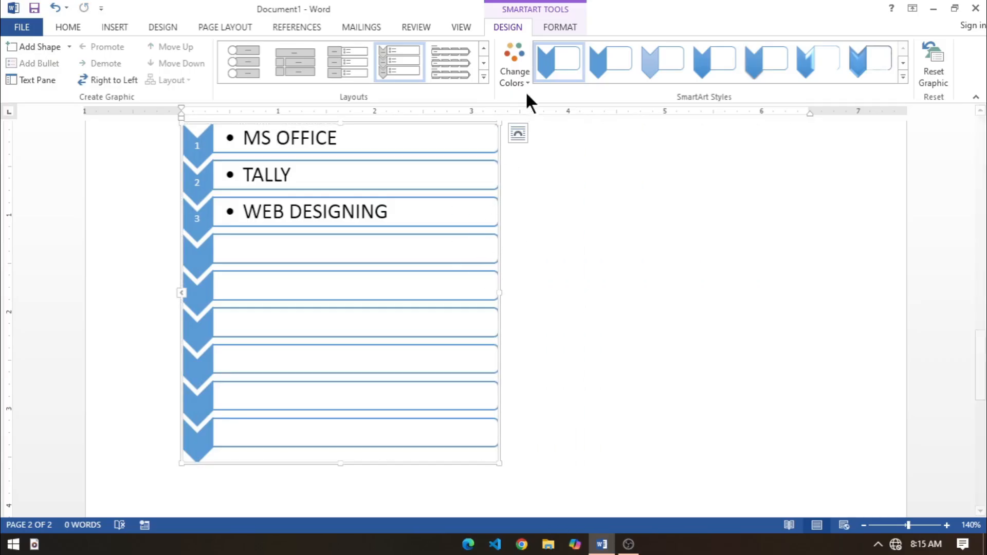
{"action": "left_click", "coordinate": [516, 77]}
{"action": "left_click", "coordinate": [668, 184]}
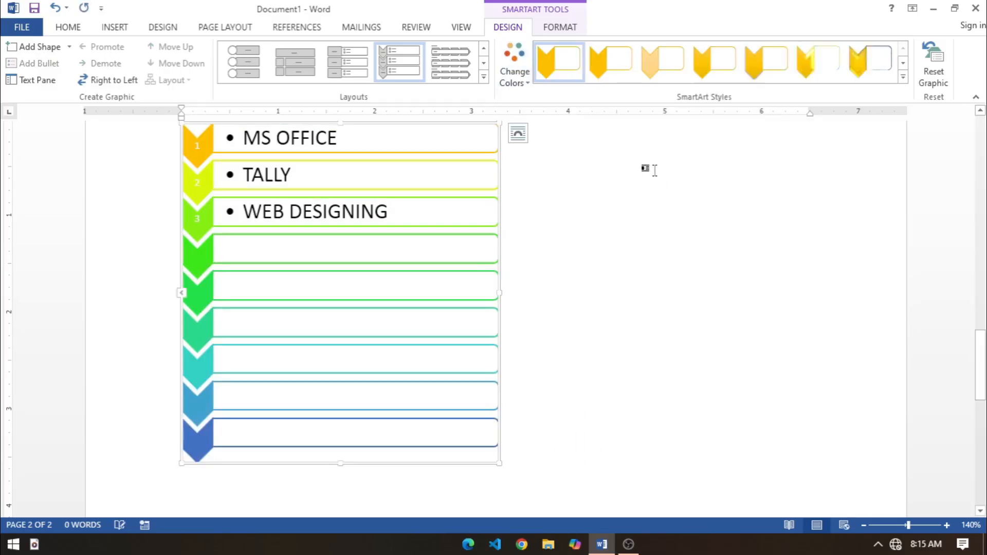
Step: Try the first and fourth 3-D SmartArt styles on the chevron list
{"action": "left_click", "coordinate": [903, 76]}
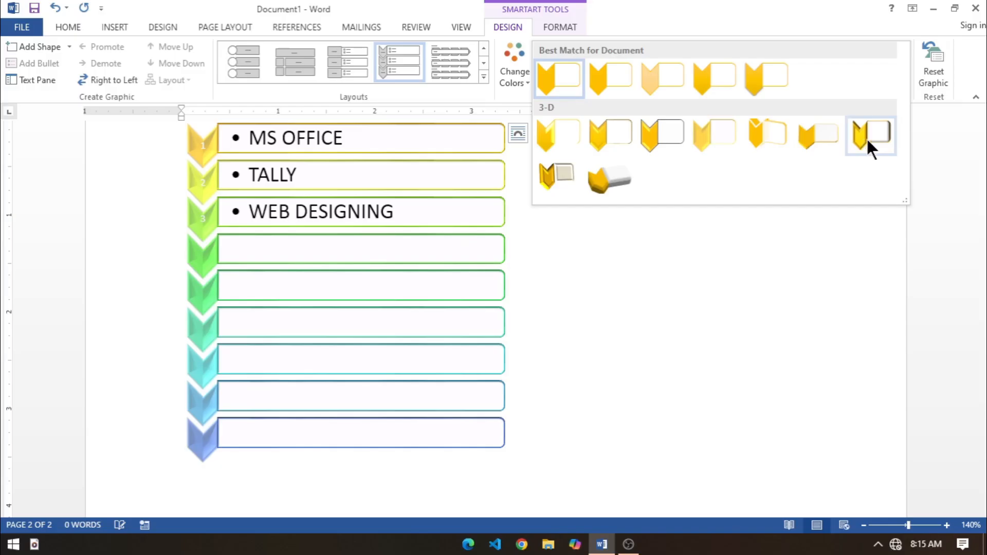
{"action": "left_click", "coordinate": [556, 136]}
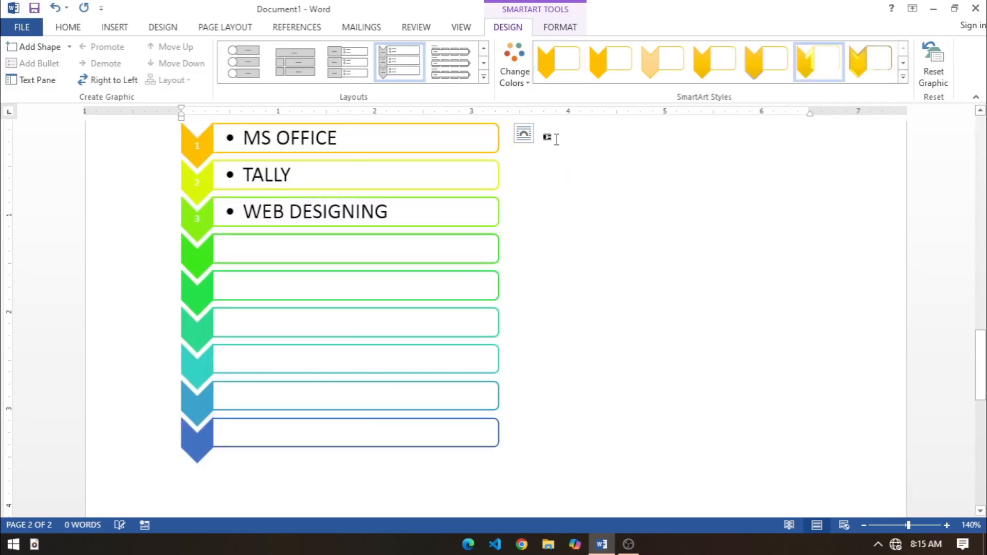
{"action": "left_click", "coordinate": [901, 77]}
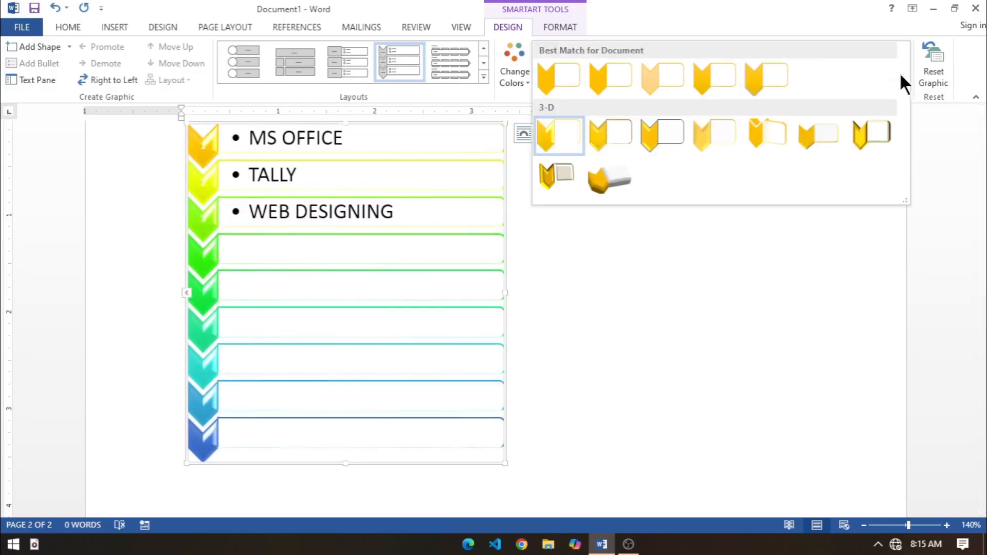
{"action": "left_click", "coordinate": [709, 130]}
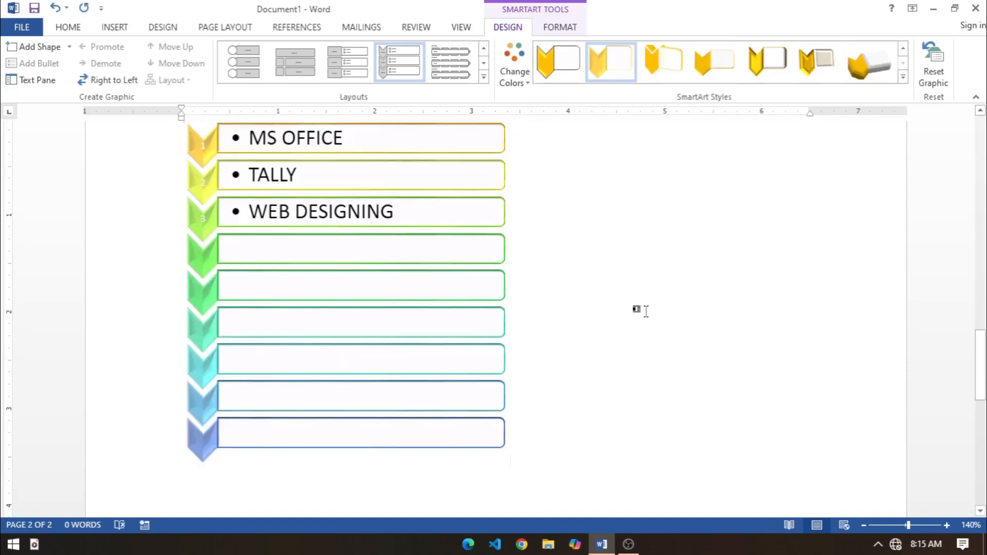
{"action": "left_click", "coordinate": [573, 328]}
Step: Give the chevron list the tilted, thick-edged seventh 3-D SmartArt style and the blue-to-green Colorful range
{"action": "left_click", "coordinate": [373, 312]}
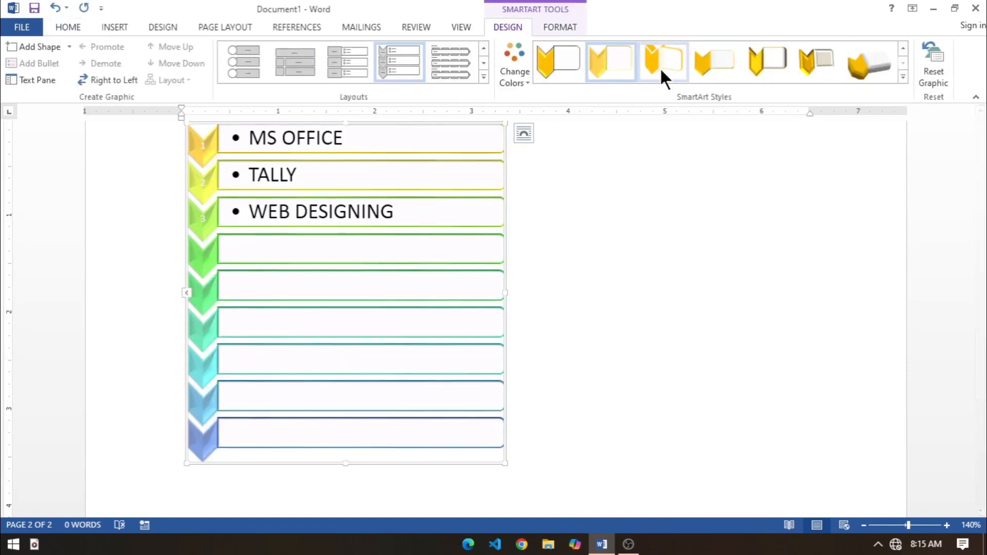
{"action": "left_click", "coordinate": [769, 64]}
{"action": "left_click", "coordinate": [522, 77]}
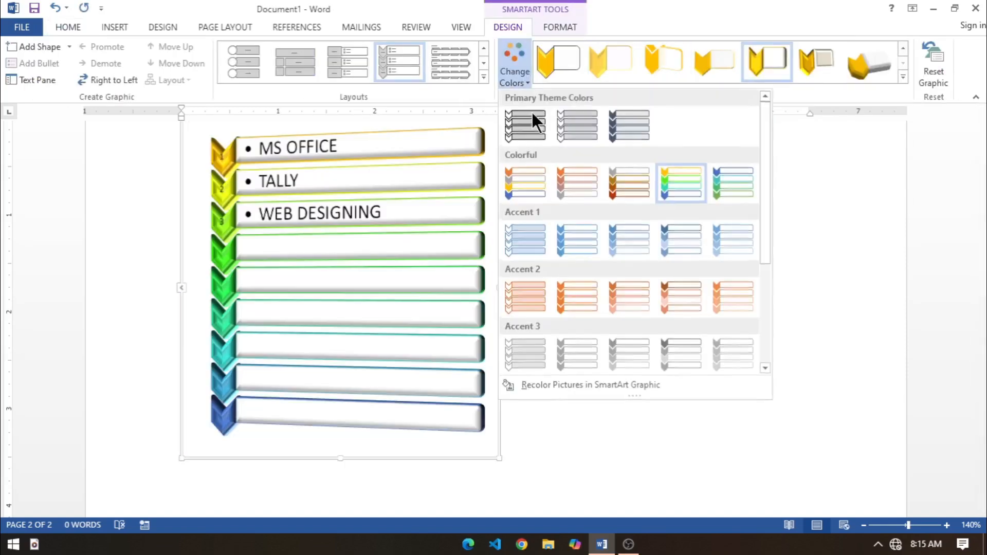
{"action": "left_click", "coordinate": [679, 191]}
{"action": "left_click", "coordinate": [516, 72]}
{"action": "left_click", "coordinate": [704, 182]}
{"action": "left_click", "coordinate": [729, 195]}
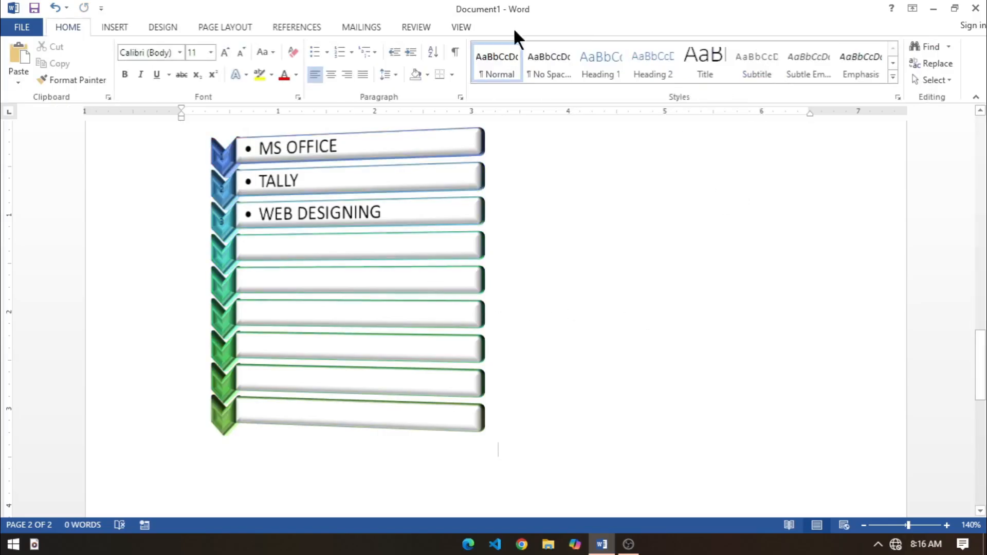
Step: Insert a Clustered Column chart on a new line below the chevron list
{"action": "scroll", "coordinate": [653, 319], "scroll_direction": "down", "scroll_amount": 3}
{"action": "key", "text": "Return"}
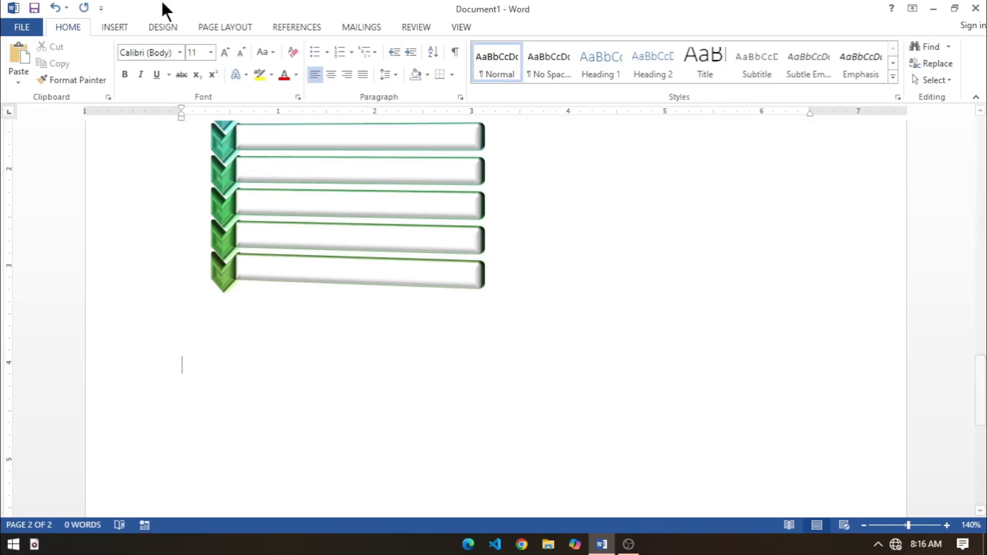
{"action": "left_click", "coordinate": [115, 25]}
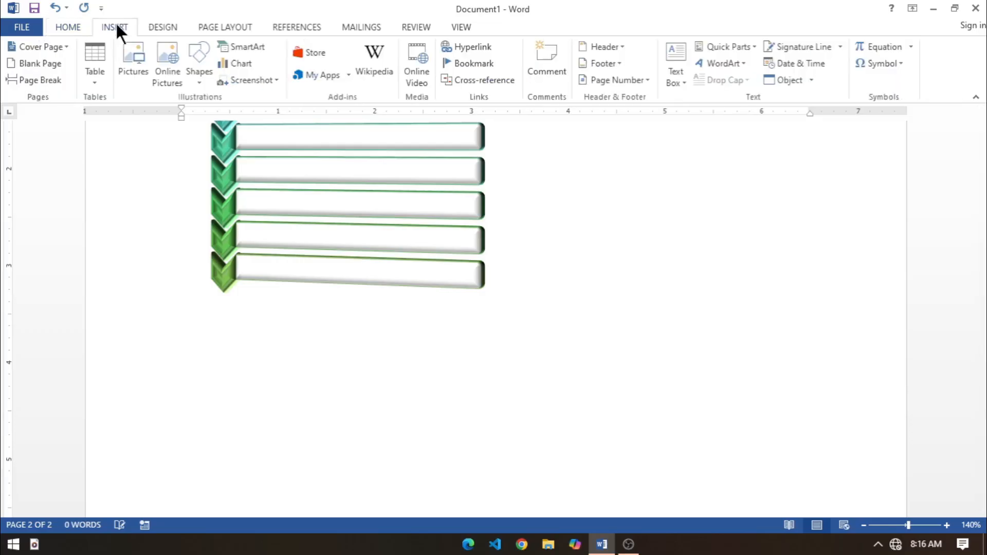
{"action": "left_click", "coordinate": [239, 63]}
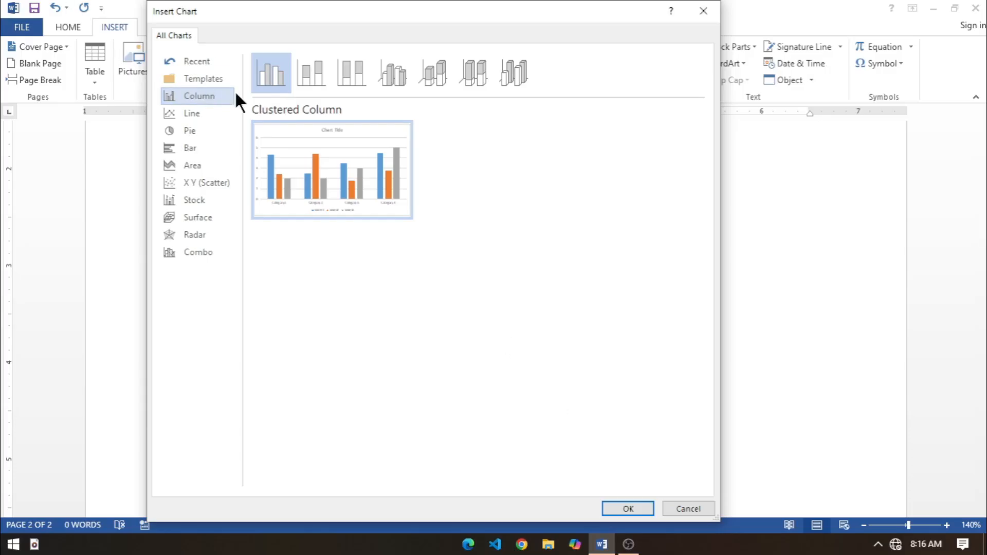
{"action": "left_click", "coordinate": [703, 11]}
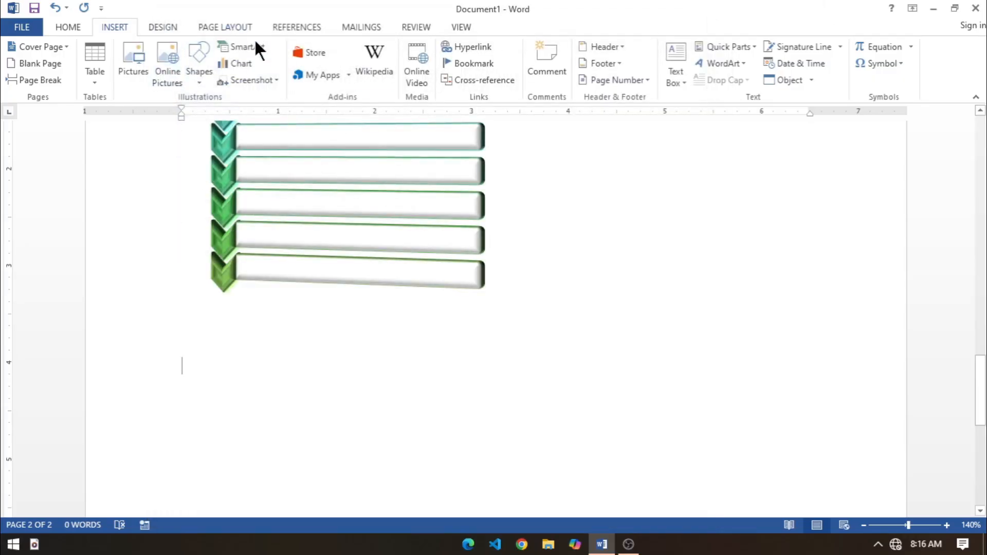
{"action": "left_click", "coordinate": [242, 63]}
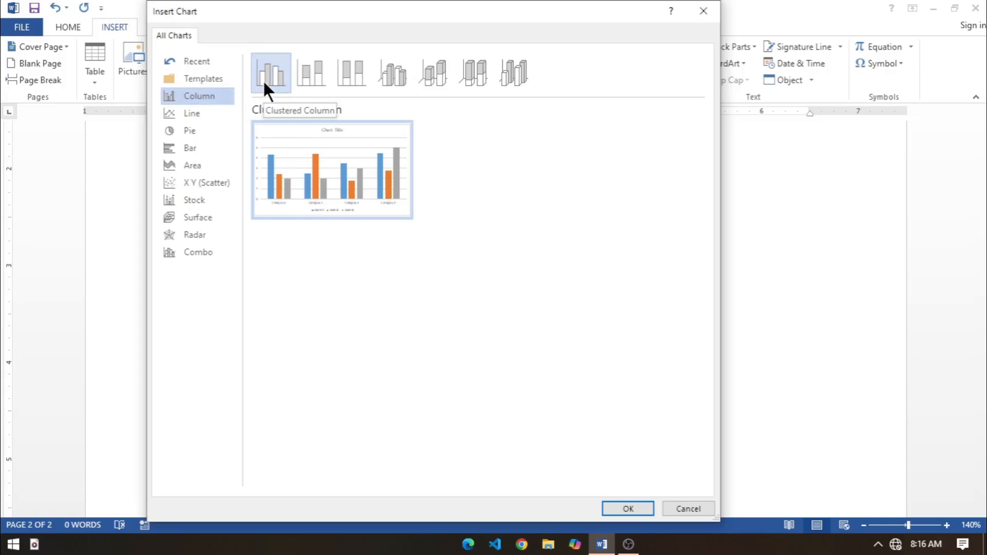
{"action": "left_click", "coordinate": [622, 508]}
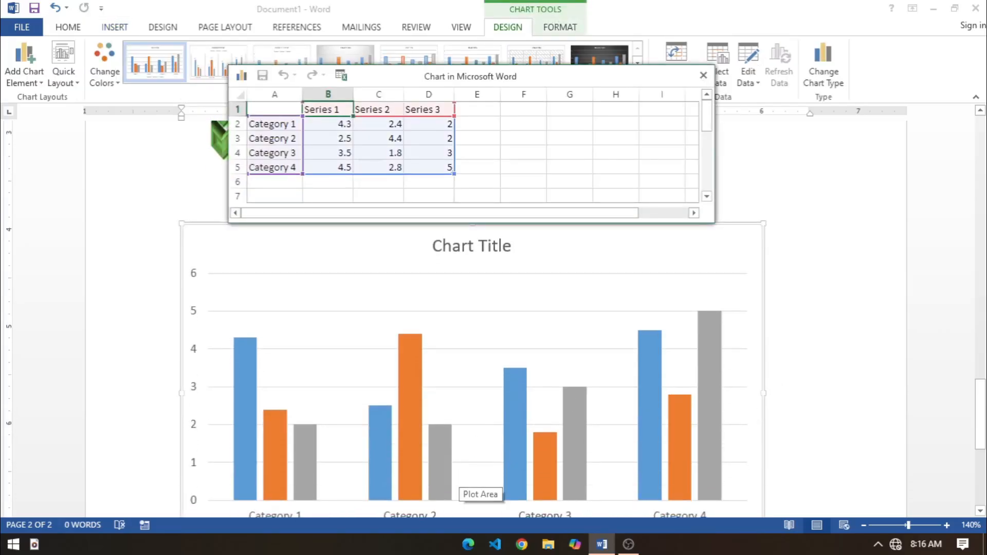
Step: Move the chart's data sheet slightly clear of its original spot and enter the heading NAME in cell A1
{"action": "left_click_drag", "start_coordinate": [980, 392], "coordinate": [980, 396]}
{"action": "left_click_drag", "start_coordinate": [458, 73], "coordinate": [559, 149]}
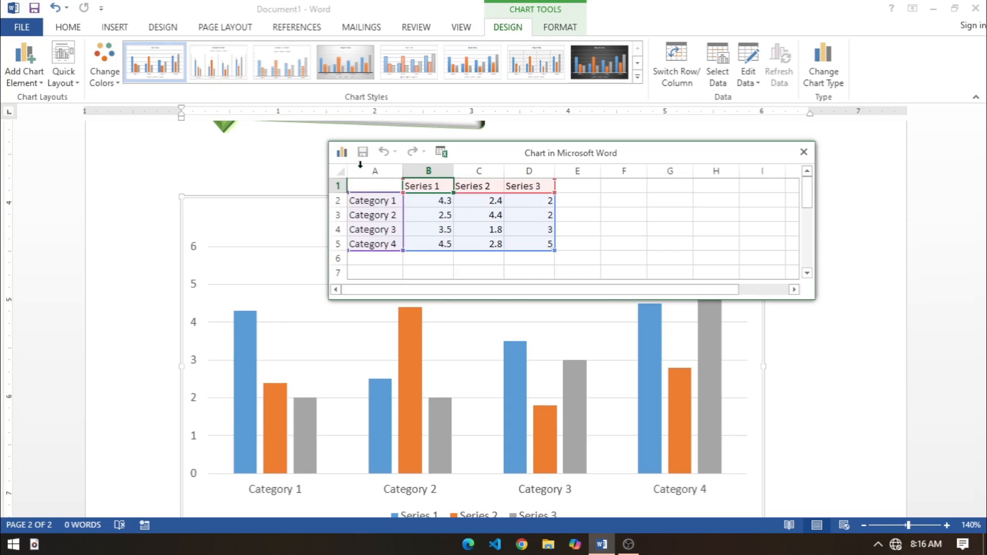
{"action": "left_click", "coordinate": [380, 185]}
{"action": "type", "text": "NAME"}
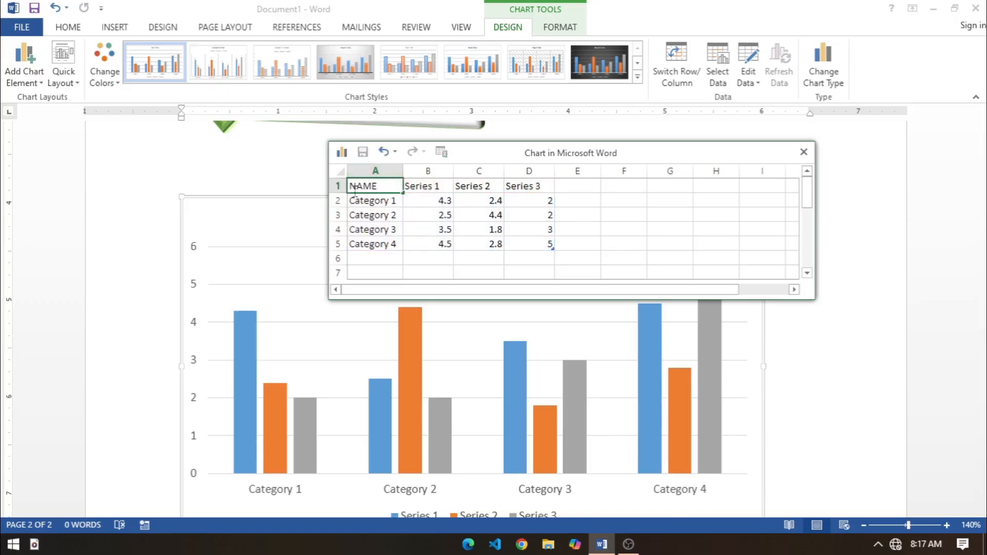
Step: Replace the four category labels in A2:A5 with the students' first names
{"action": "left_click", "coordinate": [391, 205]}
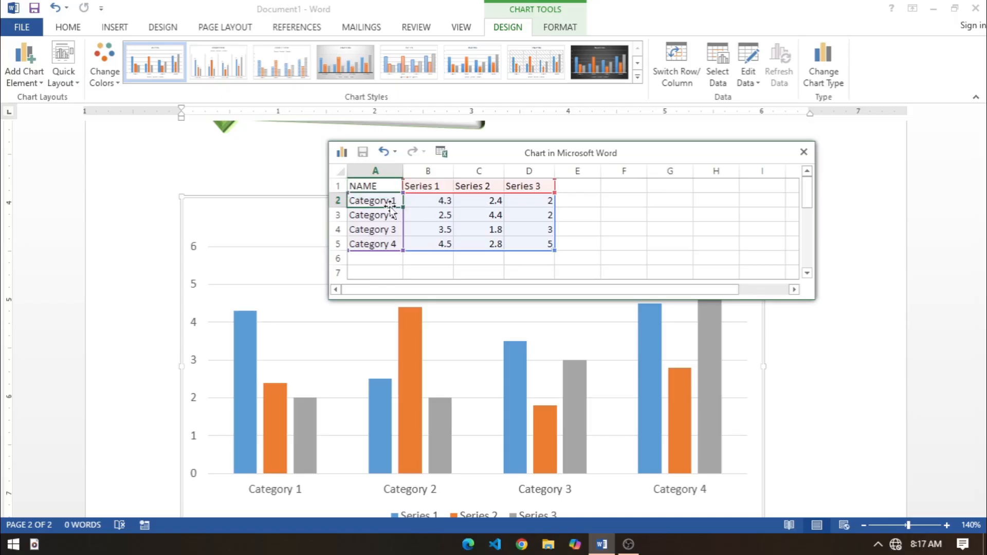
{"action": "type", "text": "AMAN"}
{"action": "key", "text": "Return"}
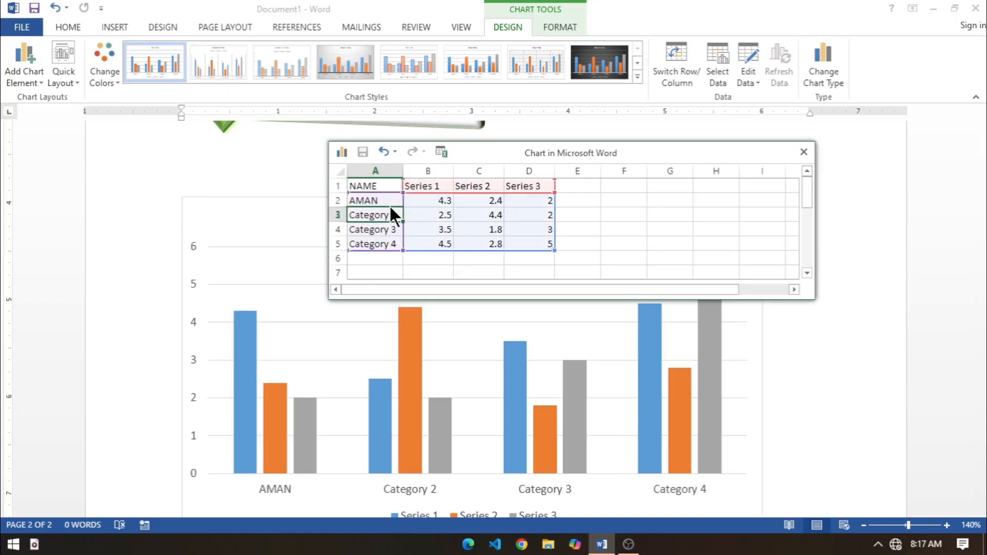
{"action": "type", "text": "CHIRAG"}
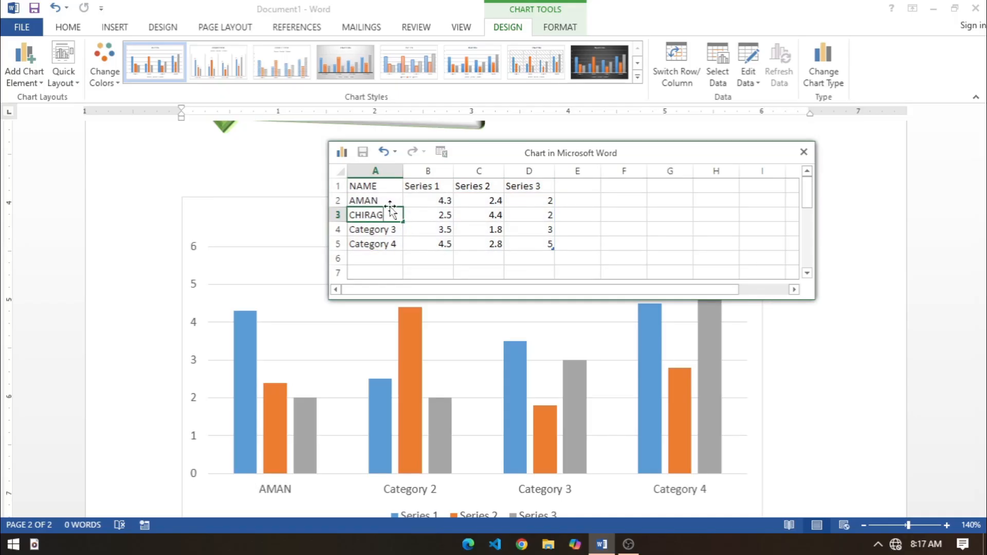
{"action": "key", "text": "Return"}
{"action": "type", "text": "SUMIT"}
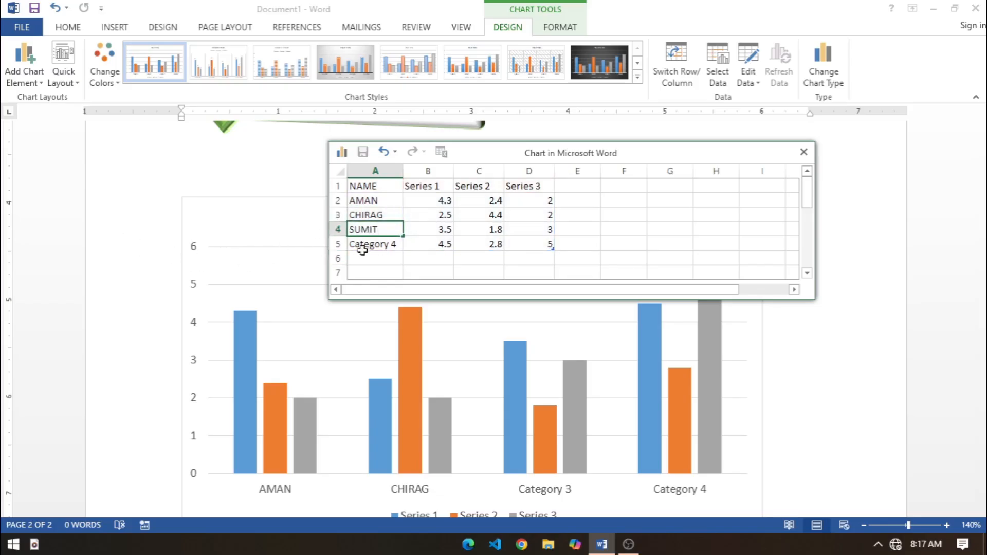
{"action": "key", "text": "Return"}
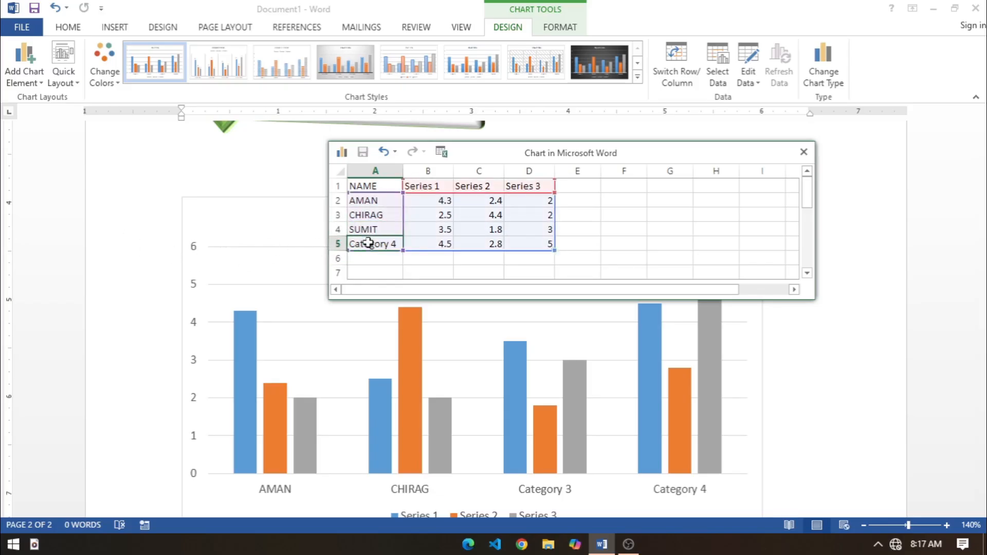
{"action": "type", "text": "YASH"}
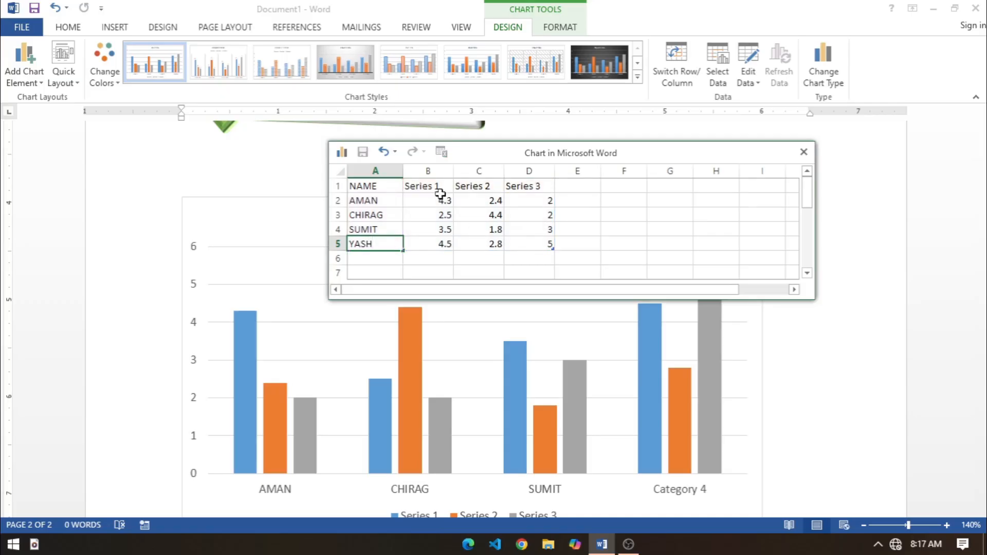
Step: Rename the three series headings in B1:D1 as MATHS, ENG and SCI
{"action": "left_click", "coordinate": [420, 198]}
{"action": "left_click", "coordinate": [421, 193]}
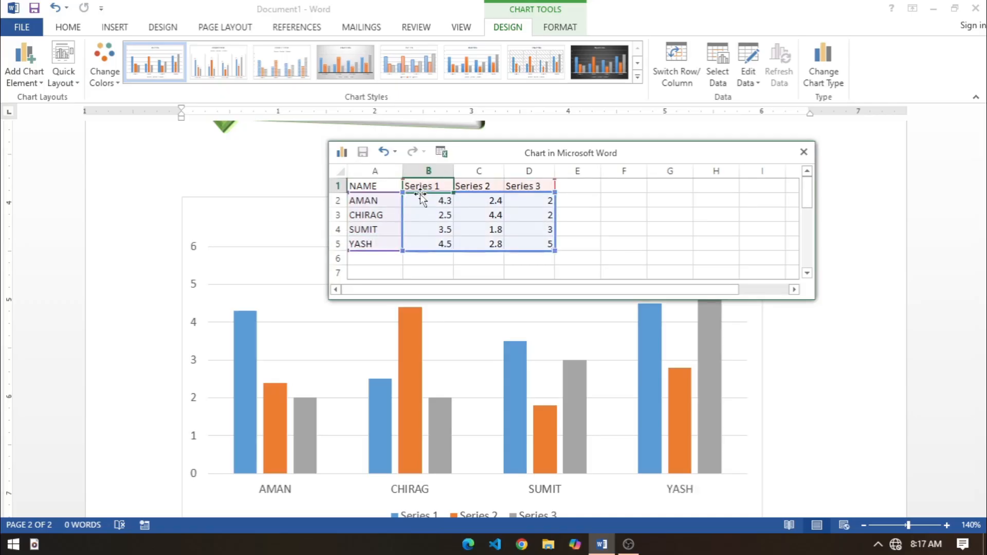
{"action": "type", "text": "MATHS"}
{"action": "key", "text": "Tab"}
{"action": "type", "text": "ENG"}
{"action": "key", "text": "Tab"}
{"action": "type", "text": "SCI"}
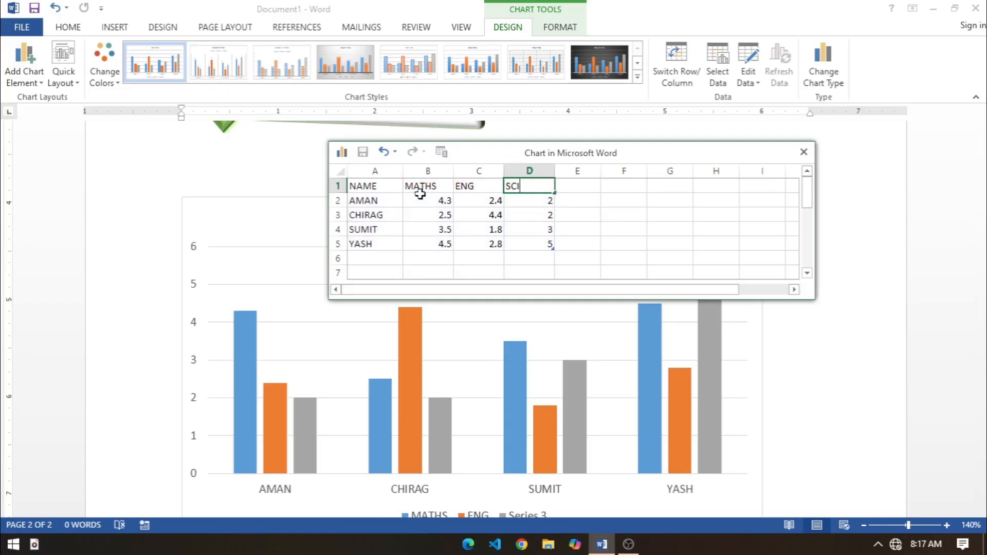
Step: Enter the first student's marks in row 2: MATHS 88, ENG 45 and SCI 86
{"action": "key", "text": "Return"}
{"action": "key", "text": "Left"}
{"action": "key", "text": "Left"}
{"action": "type", "text": "88"}
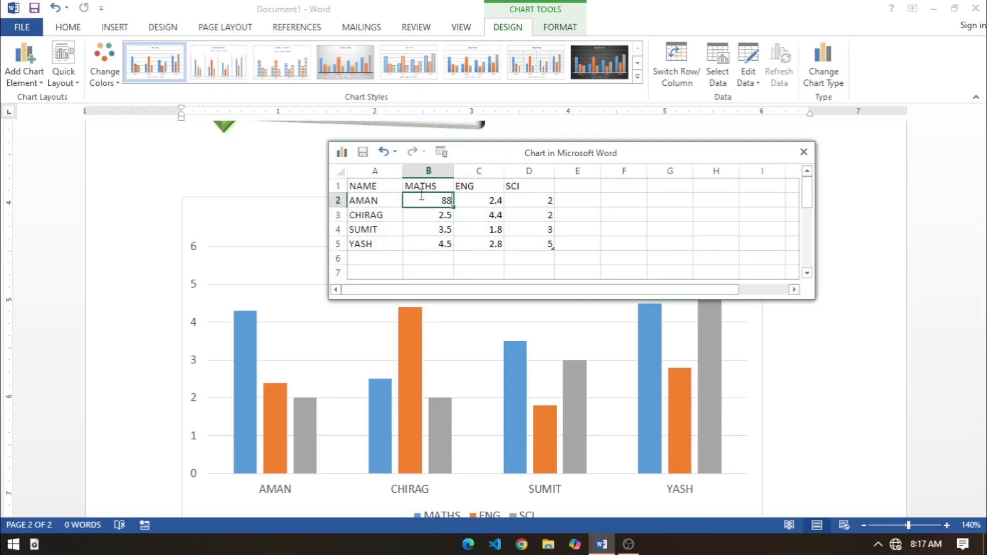
{"action": "key", "text": "Tab"}
{"action": "type", "text": "45"}
{"action": "key", "text": "Return"}
{"action": "key", "text": "Up"}
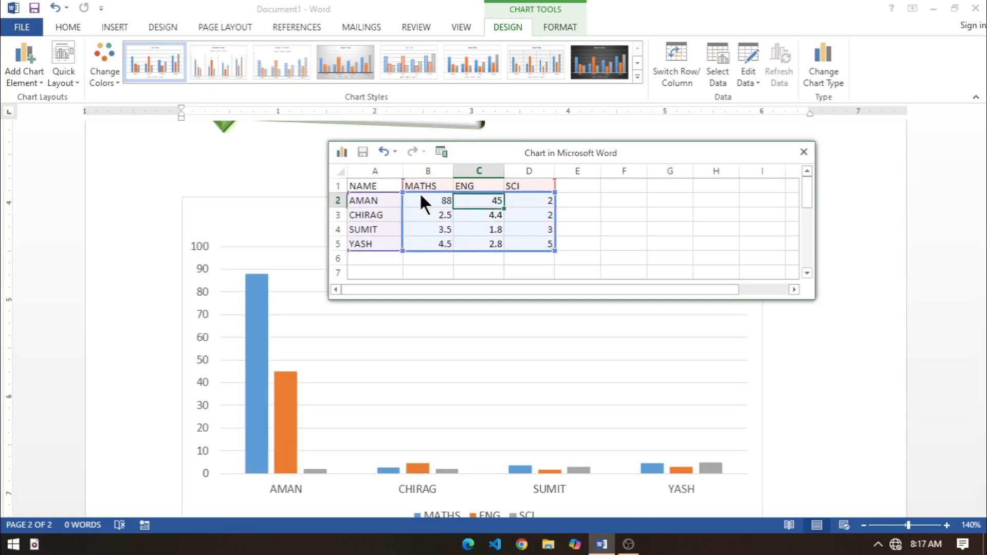
{"action": "key", "text": "Right"}
{"action": "type", "text": "86"}
{"action": "key", "text": "Return"}
Step: Enter the second student's marks in row 3: SCI 63, ENG 45 and MATHS 86
{"action": "type", "text": "63"}
{"action": "key", "text": "Left"}
{"action": "type", "text": "45"}
{"action": "key", "text": "Left"}
{"action": "type", "text": "86"}
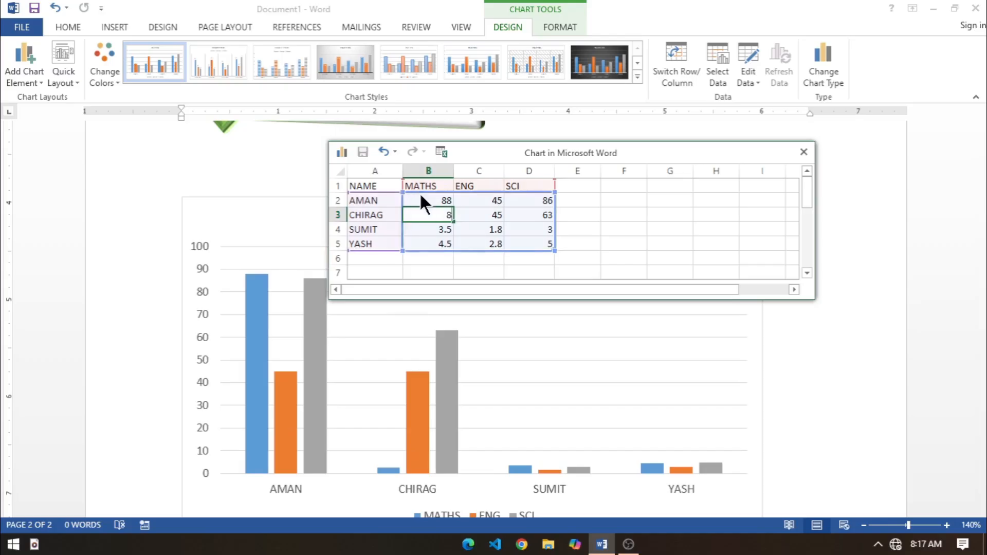
{"action": "key", "text": "Return"}
Step: Enter the third student's marks in row 4: MATHS 56, ENG 67 and SCI 99
{"action": "type", "text": "56"}
{"action": "key", "text": "Right"}
{"action": "type", "text": "67"}
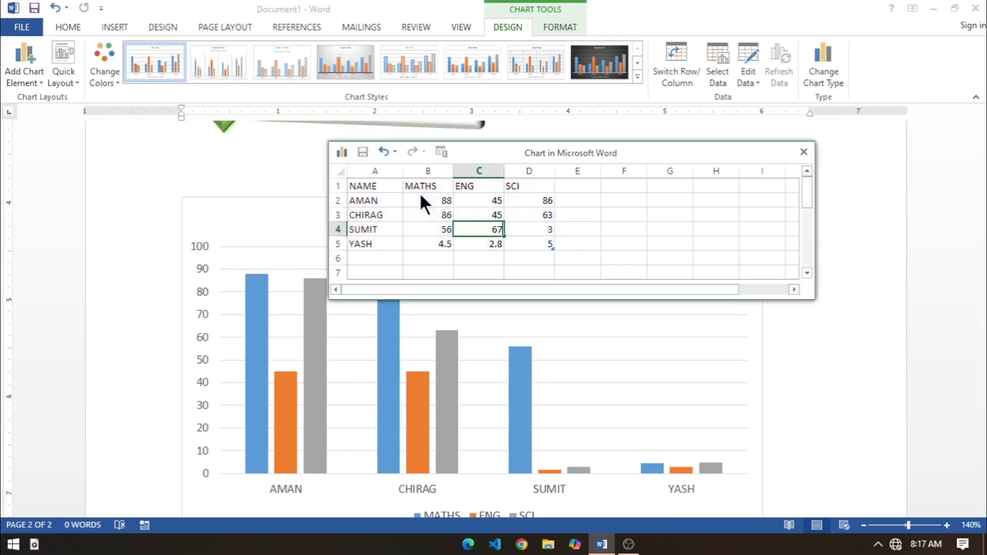
{"action": "key", "text": "Right"}
{"action": "type", "text": "99"}
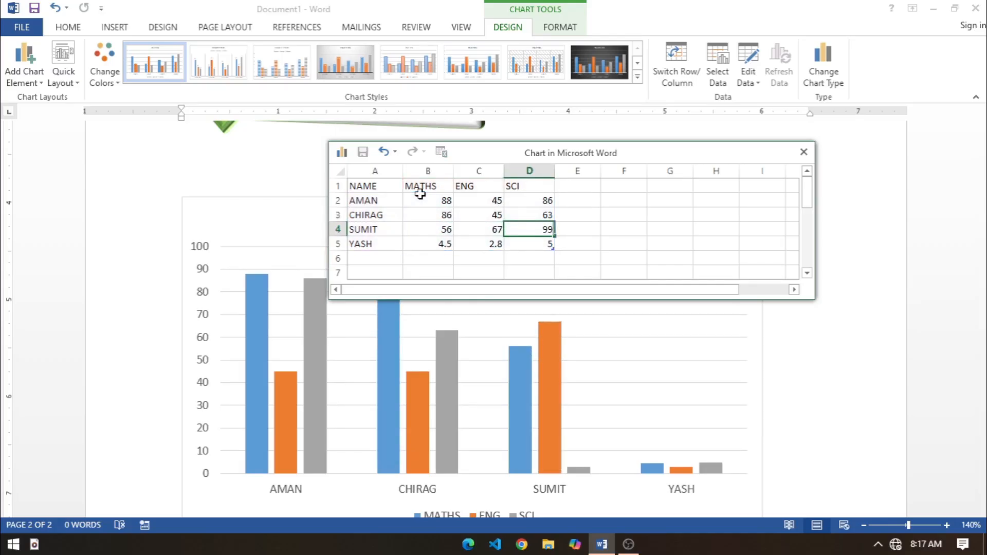
{"action": "key", "text": "Return"}
Step: Change the third student's MATHS mark in B4 to 68 and set the fourth student's MATHS mark in B5 to 23
{"action": "key", "text": "Up"}
{"action": "key", "text": "Left"}
{"action": "type", "text": "7"}
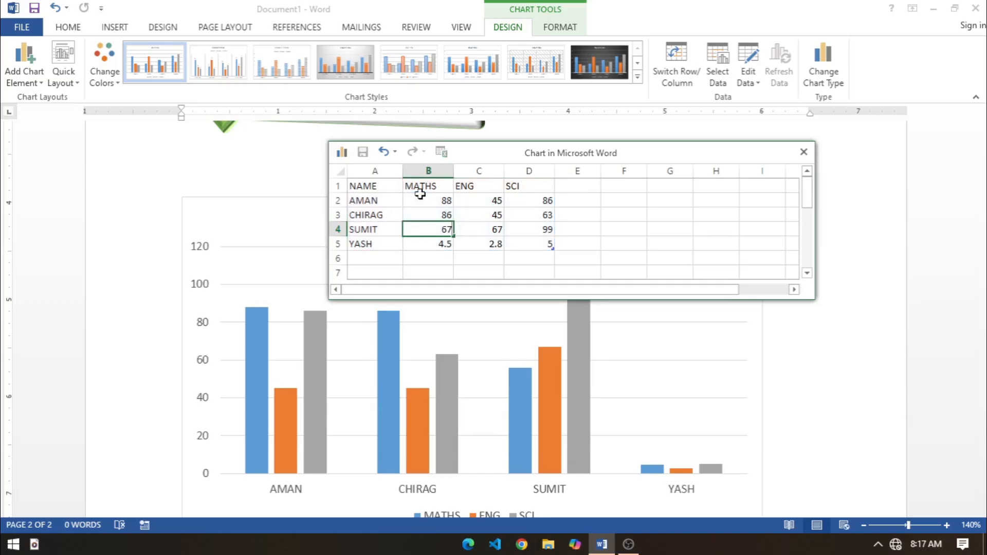
{"action": "type", "text": "88"}
{"action": "key", "text": "Return"}
{"action": "type", "text": "23"}
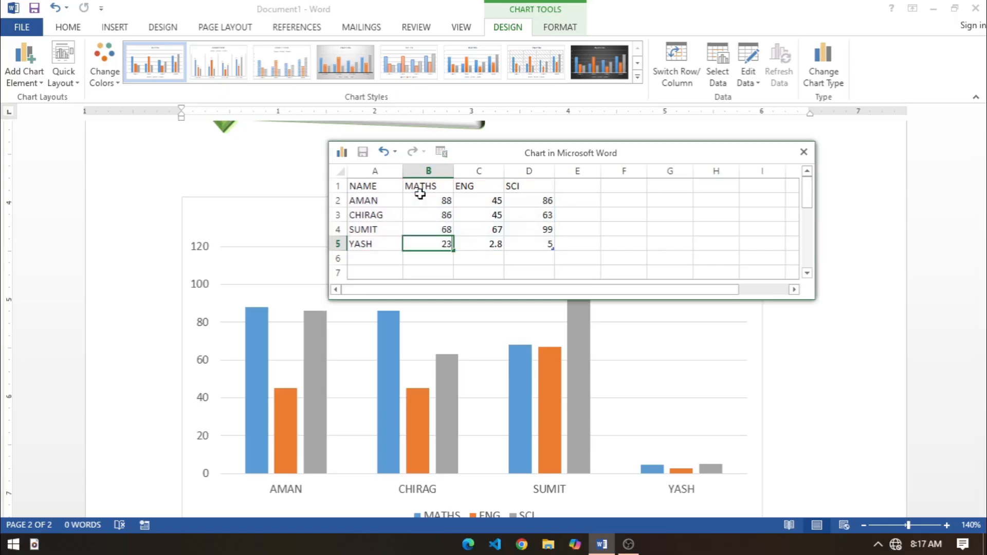
{"action": "key", "text": "Return"}
{"action": "type", "text": "33"}
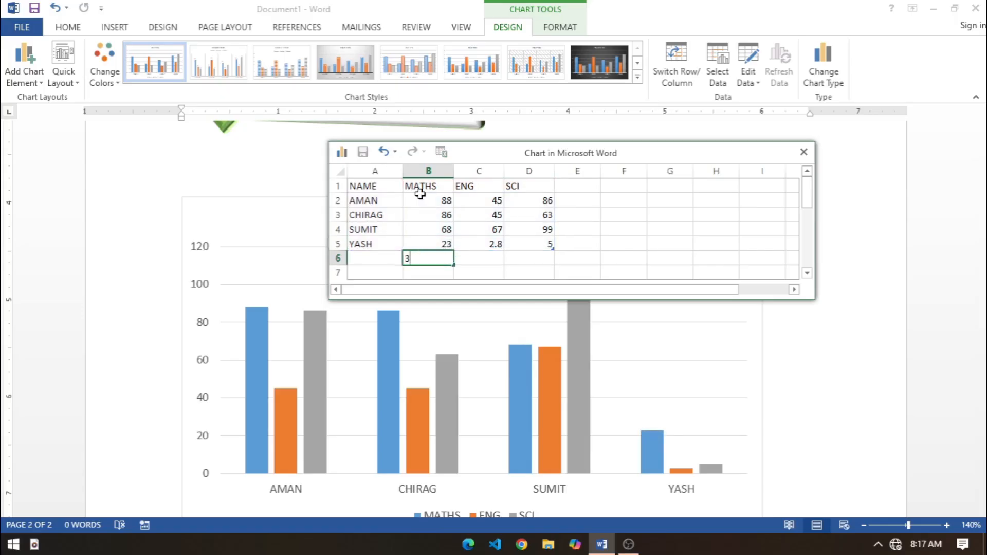
{"action": "key", "text": "Right"}
{"action": "key", "text": "Right"}
{"action": "key", "text": "Left"}
{"action": "key", "text": "Left"}
{"action": "key", "text": "Delete"}
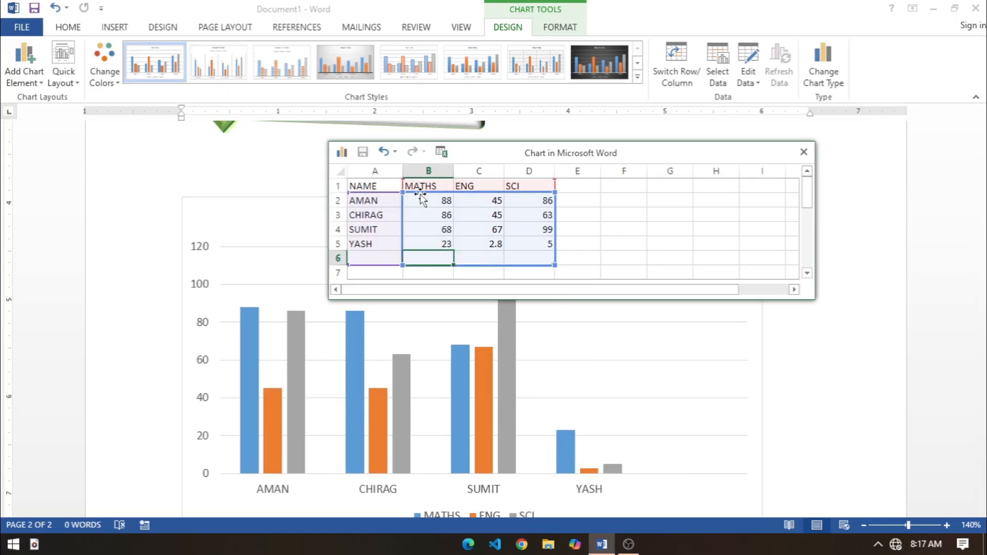
Step: Complete the fourth student's marks in row 5 with ENG 62 and SCI 34, and close the data sheet
{"action": "key", "text": "Up"}
{"action": "key", "text": "Right"}
{"action": "type", "text": "62"}
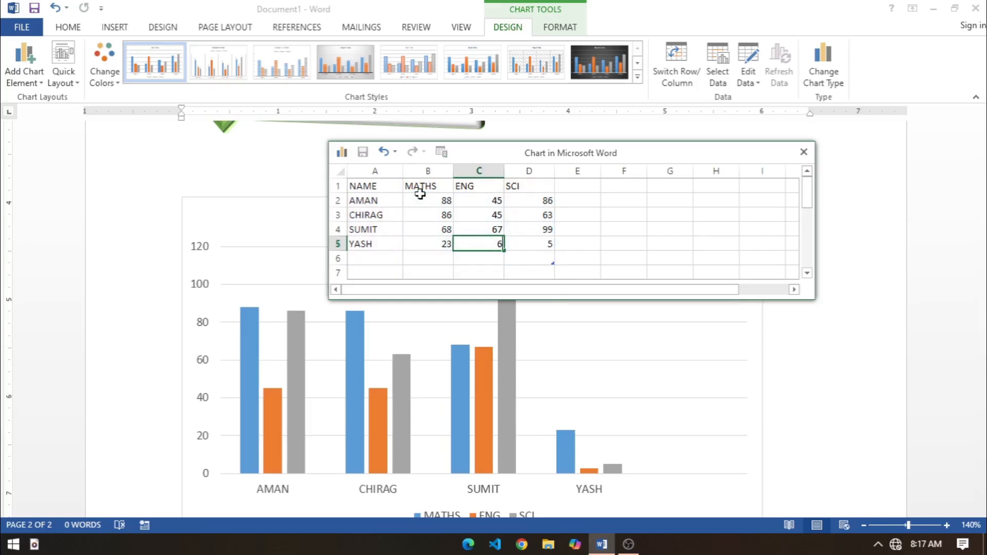
{"action": "key", "text": "Up"}
{"action": "key", "text": "Down"}
{"action": "key", "text": "Right"}
{"action": "type", "text": "34"}
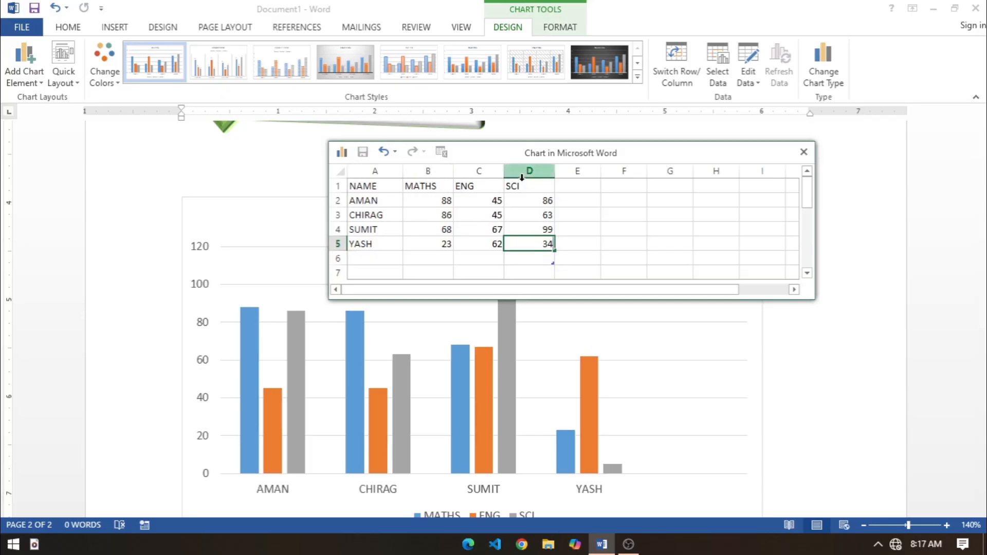
{"action": "left_click_drag", "start_coordinate": [589, 150], "coordinate": [464, 143]}
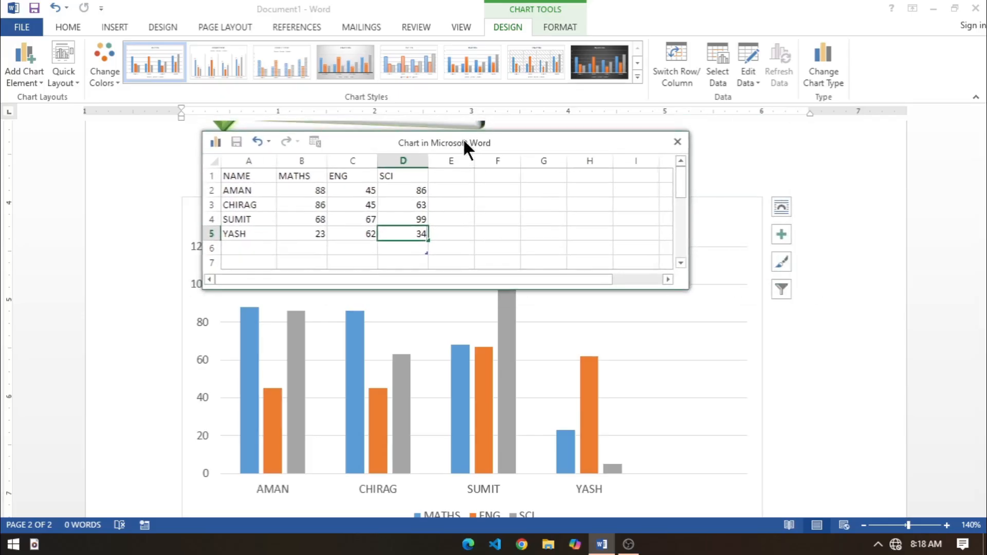
{"action": "left_click", "coordinate": [676, 141]}
{"action": "scroll", "coordinate": [556, 346], "scroll_direction": "down", "scroll_amount": 3}
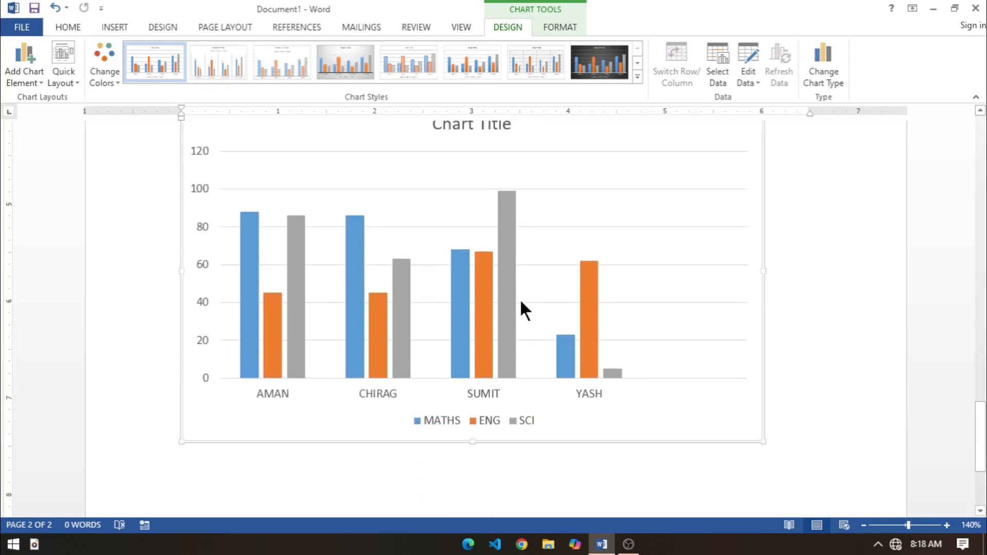
{"action": "scroll", "coordinate": [520, 302], "scroll_direction": "up", "scroll_amount": 1}
{"action": "left_click", "coordinate": [462, 172]}
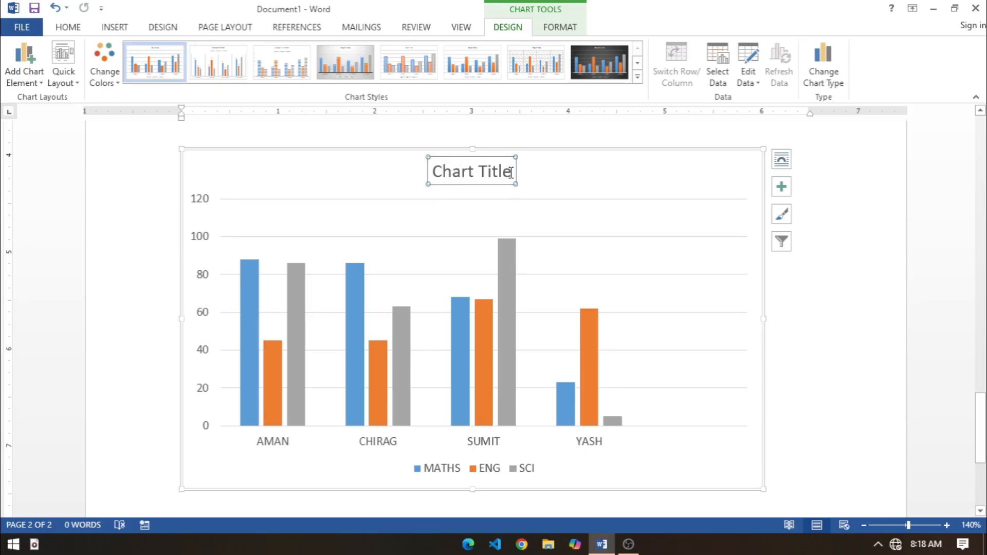
{"action": "key", "text": "Delete"}
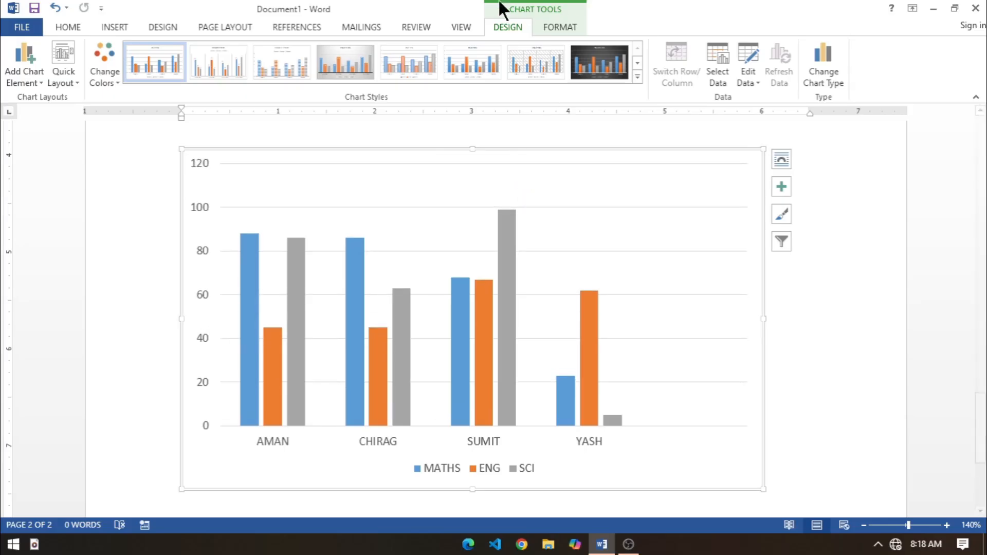
{"action": "key", "text": "ctrl+z"}
Step: Replace the chart's placeholder title with RESULT 2025
{"action": "left_click", "coordinate": [472, 175]}
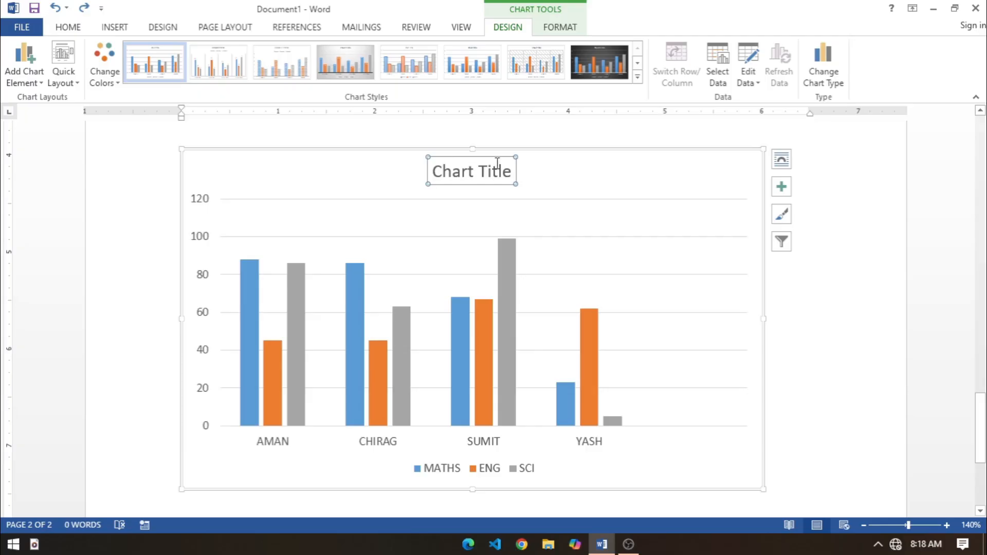
{"action": "left_click", "coordinate": [508, 171]}
{"action": "key", "text": "BackSpace"}
{"action": "key", "text": "BackSpace"}
{"action": "key", "text": "BackSpace"}
{"action": "key", "text": "BackSpace"}
{"action": "key", "text": "BackSpace"}
{"action": "key", "text": "BackSpace"}
{"action": "key", "text": "BackSpace"}
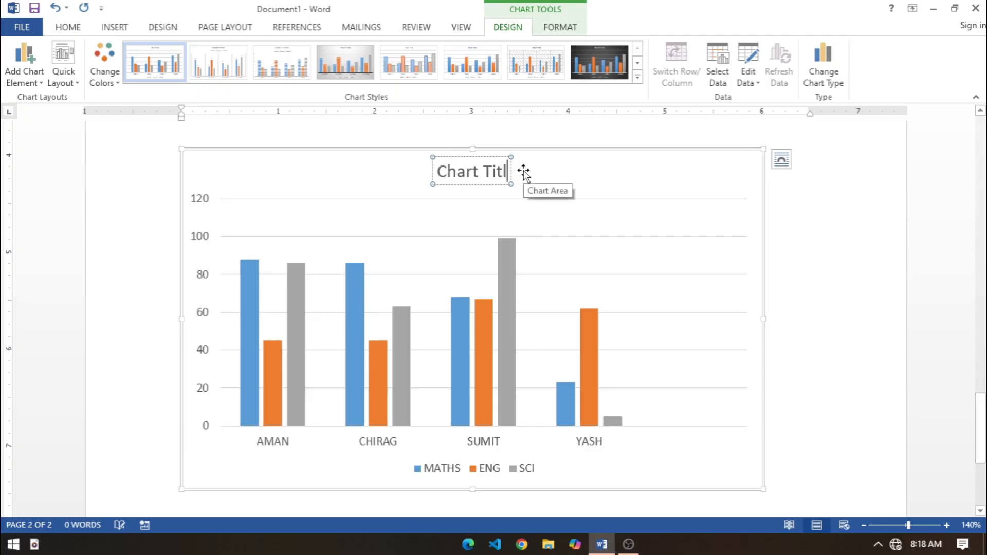
{"action": "key", "text": "BackSpace"}
{"action": "key", "text": "BackSpace"}
{"action": "key", "text": "BackSpace"}
{"action": "key", "text": "BackSpace"}
{"action": "type", "text": "reSULT"}
{"action": "key", "text": "BackSpace"}
{"action": "key", "text": "BackSpace"}
{"action": "key", "text": "BackSpace"}
{"action": "key", "text": "BackSpace"}
{"action": "key", "text": "BackSpace"}
{"action": "key", "text": "BackSpace"}
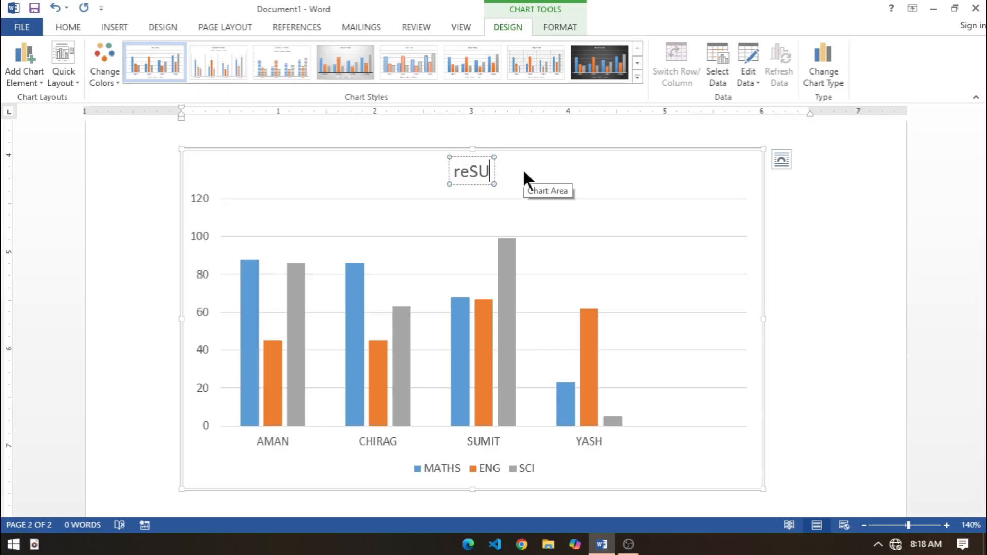
{"action": "type", "text": "re"}
{"action": "key", "text": "BackSpace"}
{"action": "key", "text": "BackSpace"}
{"action": "type", "text": "RESULT"}
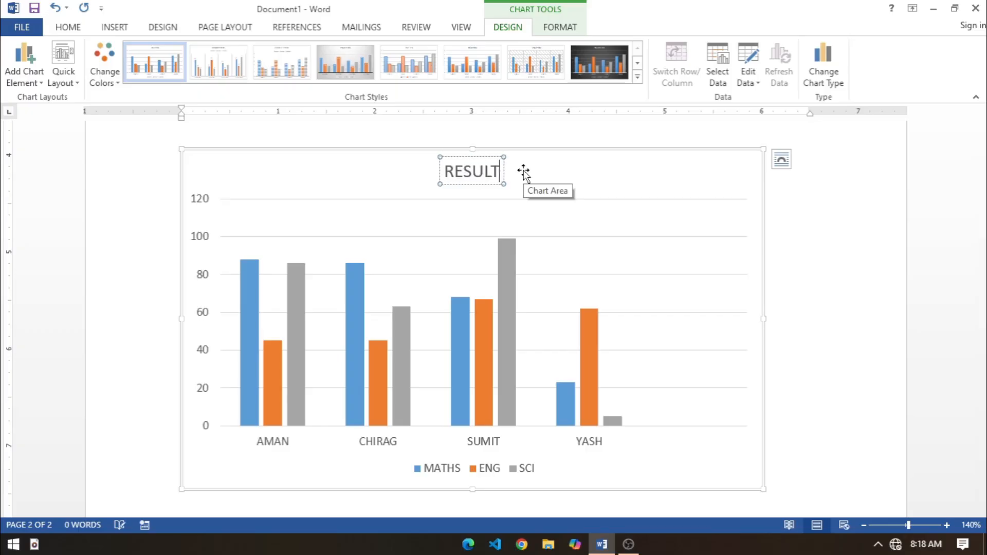
{"action": "type", "text": " 2025"}
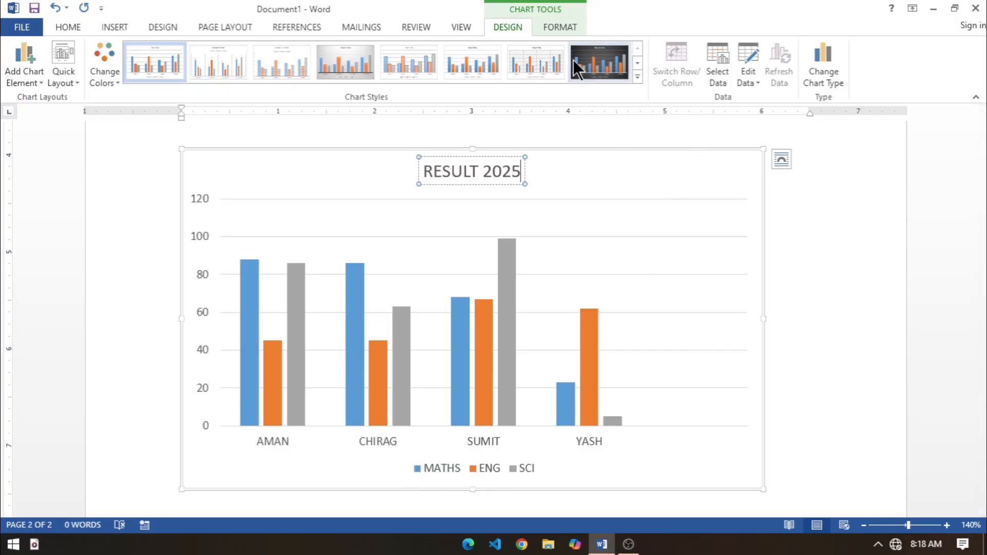
Step: Try the fifth chart style with pale outlined columns, and apply the dark-background eighth chart style
{"action": "left_click", "coordinate": [636, 77]}
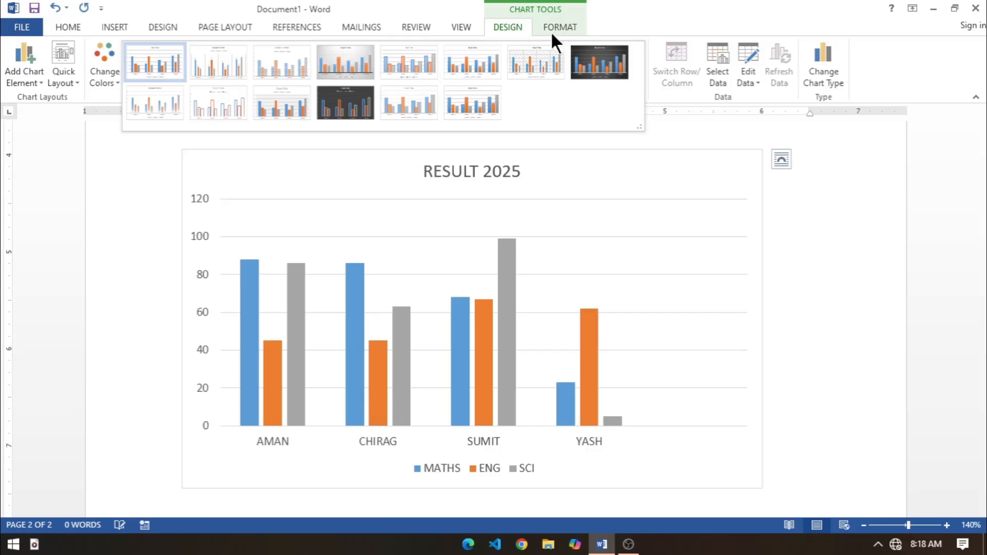
{"action": "left_click", "coordinate": [418, 63]}
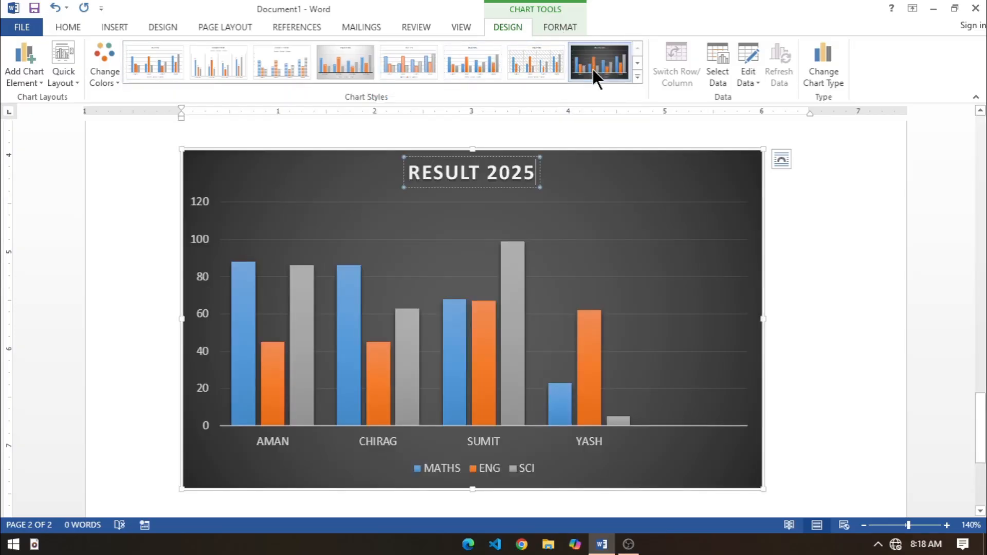
{"action": "left_click", "coordinate": [592, 69]}
Step: Reopen the chart's data sheet to refresh the plotted marks, and close the sheet
{"action": "left_click", "coordinate": [752, 77]}
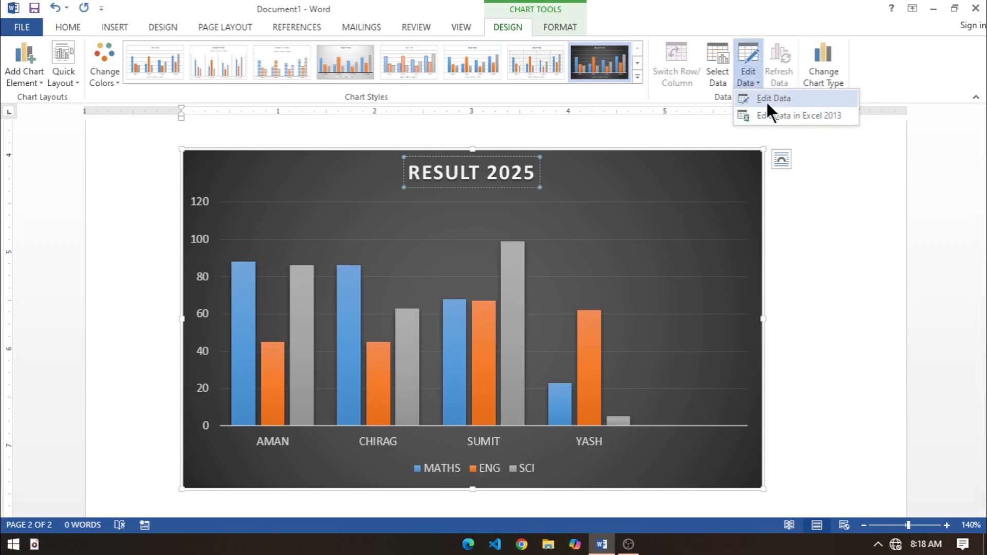
{"action": "left_click", "coordinate": [766, 101]}
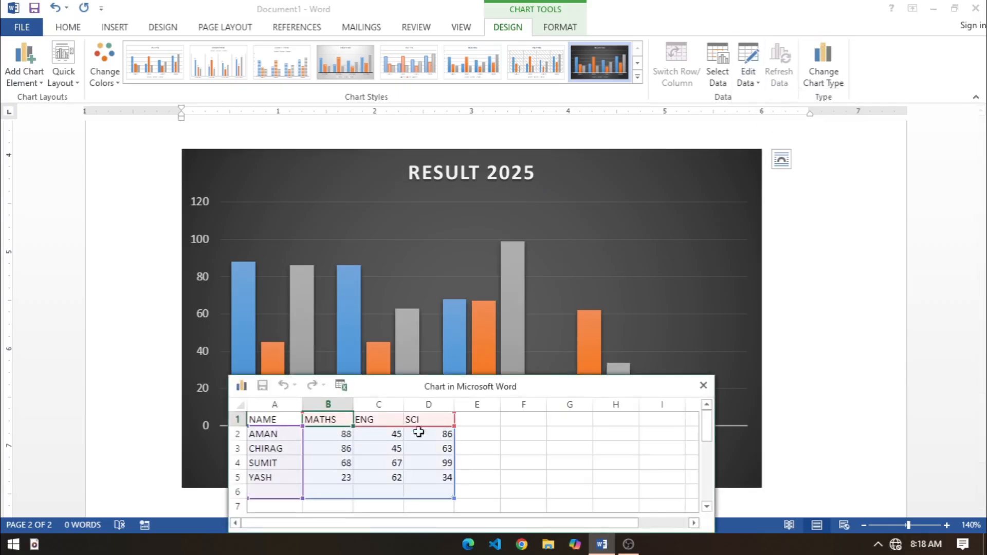
{"action": "left_click", "coordinate": [703, 386]}
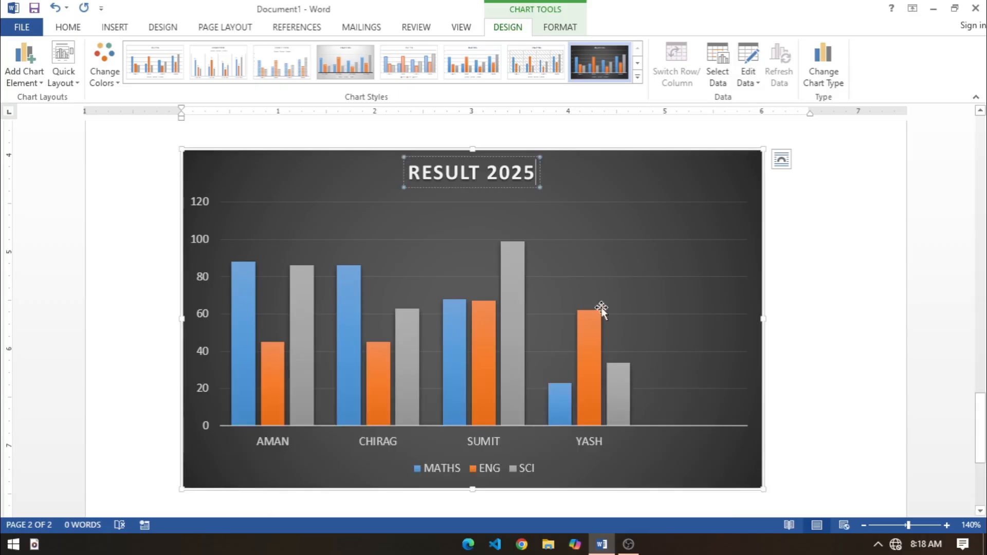
Step: Add data labels and a data table to the RESULT 2025 chart, and deselect the chart
{"action": "left_click", "coordinate": [758, 152]}
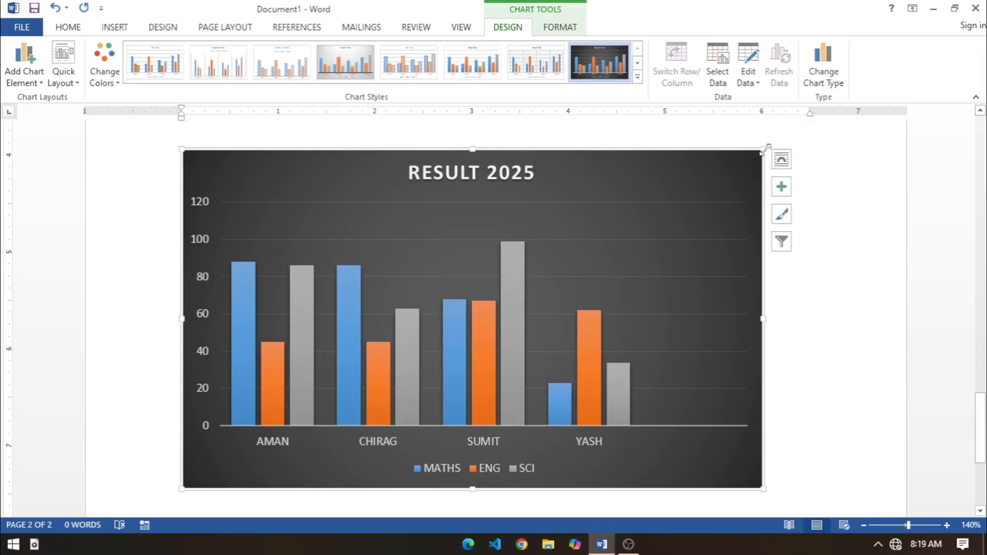
{"action": "left_click", "coordinate": [781, 183]}
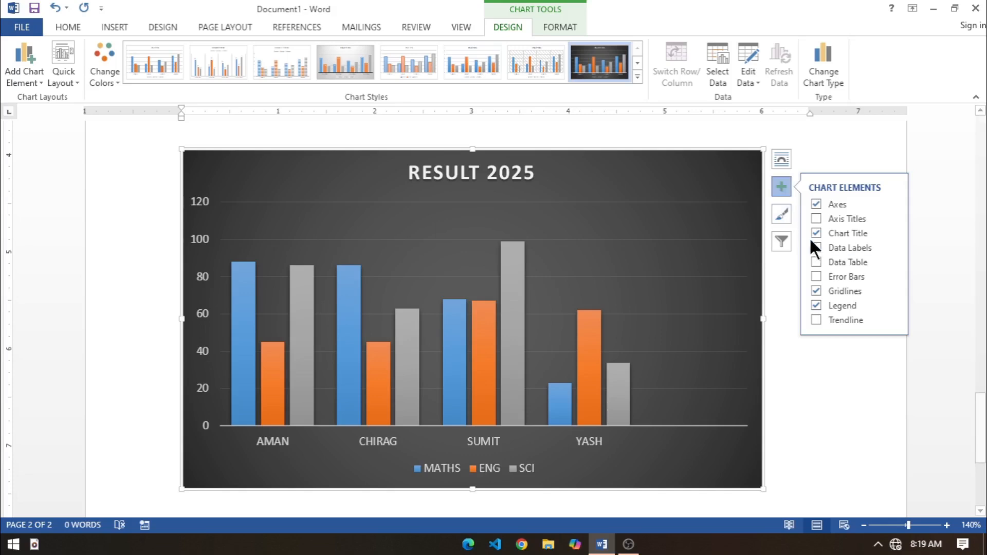
{"action": "left_click", "coordinate": [816, 247]}
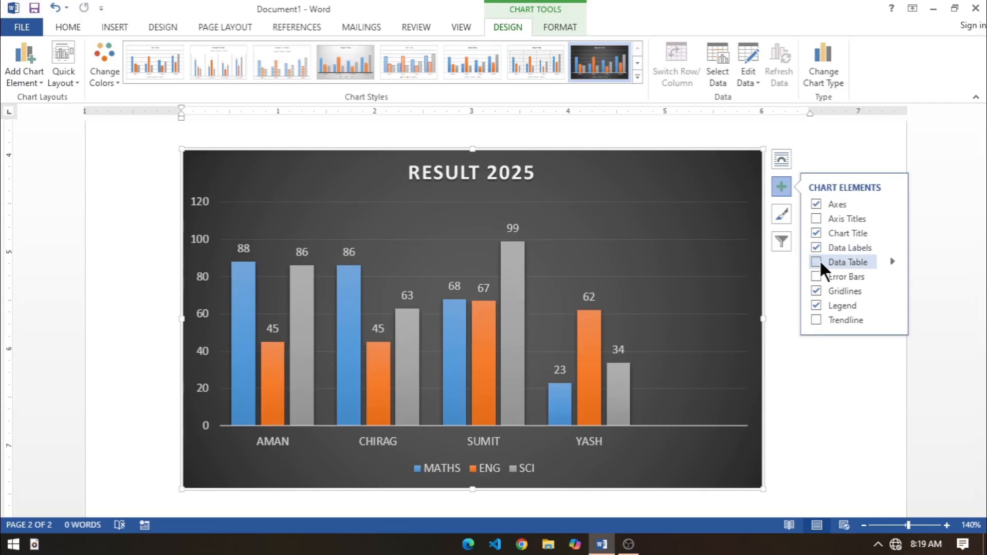
{"action": "left_click", "coordinate": [816, 262]}
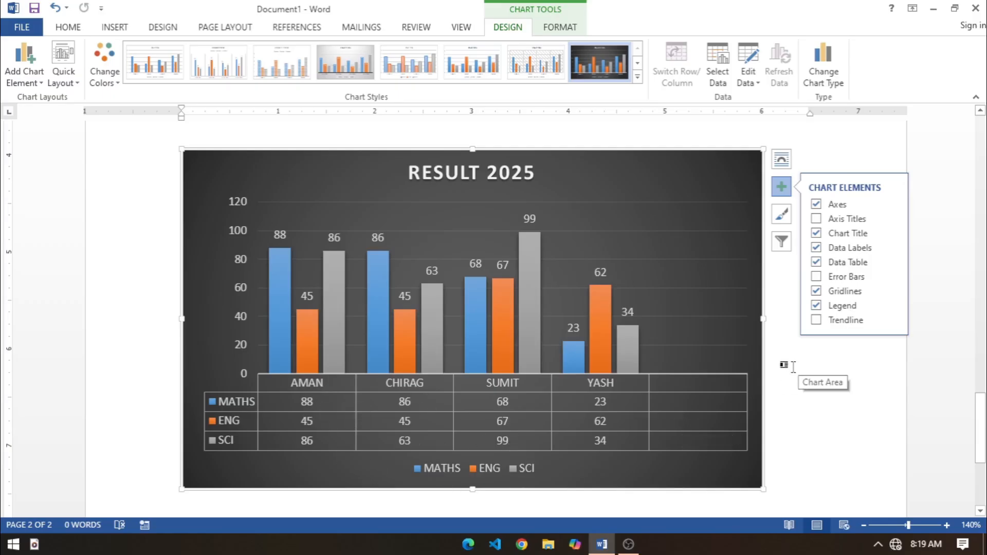
{"action": "left_click", "coordinate": [824, 389]}
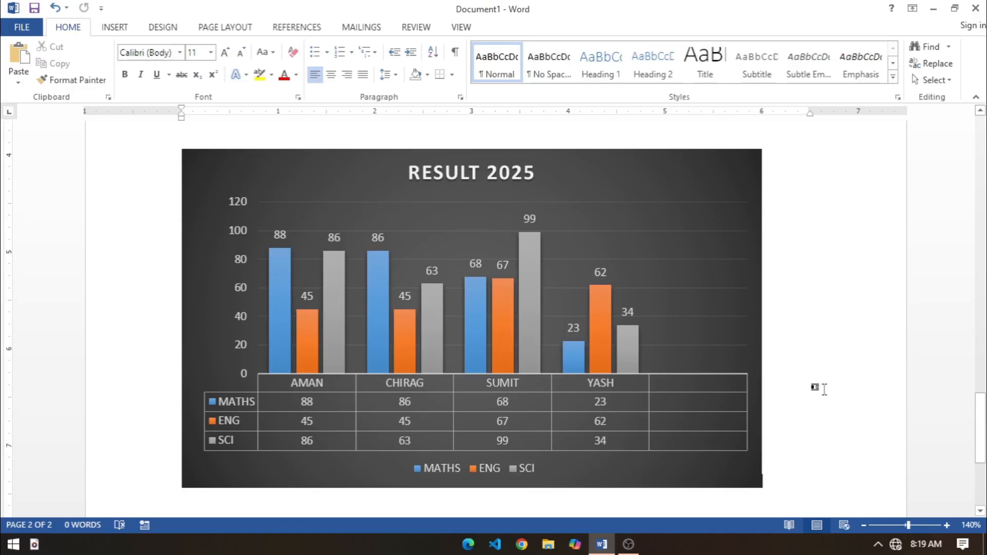
Step: Insert a screen clipping of the first two columns of desktop icons on a new line below the chart
{"action": "scroll", "coordinate": [802, 389], "scroll_direction": "down", "scroll_amount": 2}
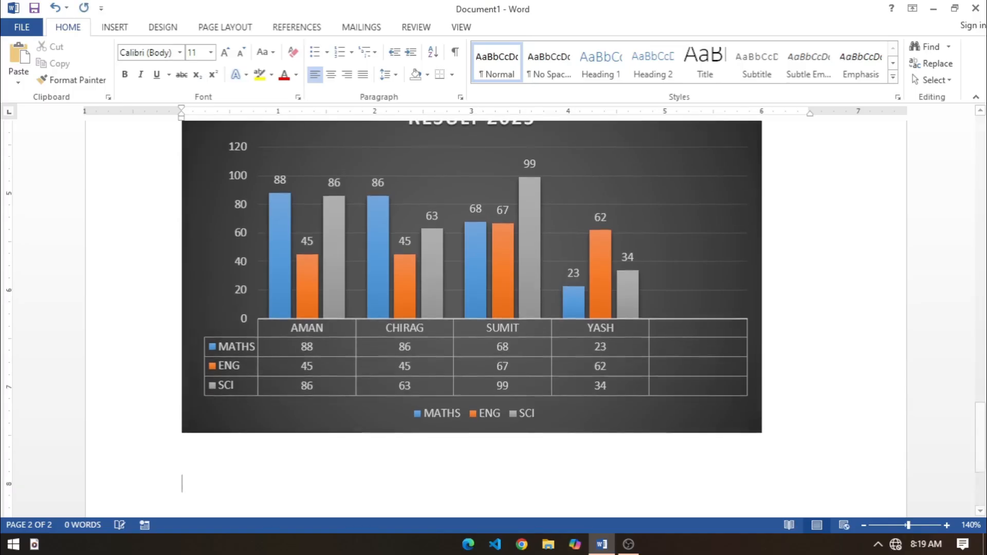
{"action": "left_click", "coordinate": [114, 27]}
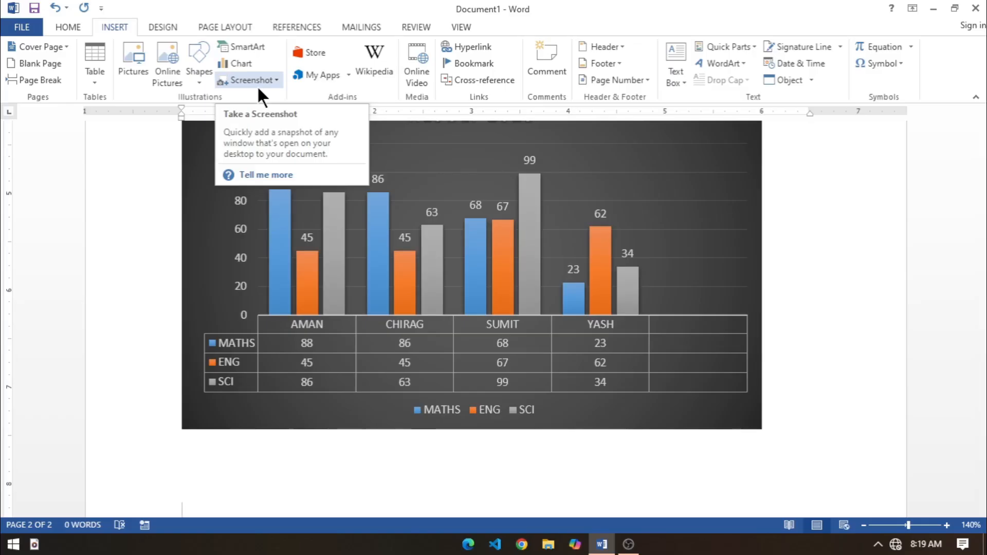
{"action": "key", "text": "Return"}
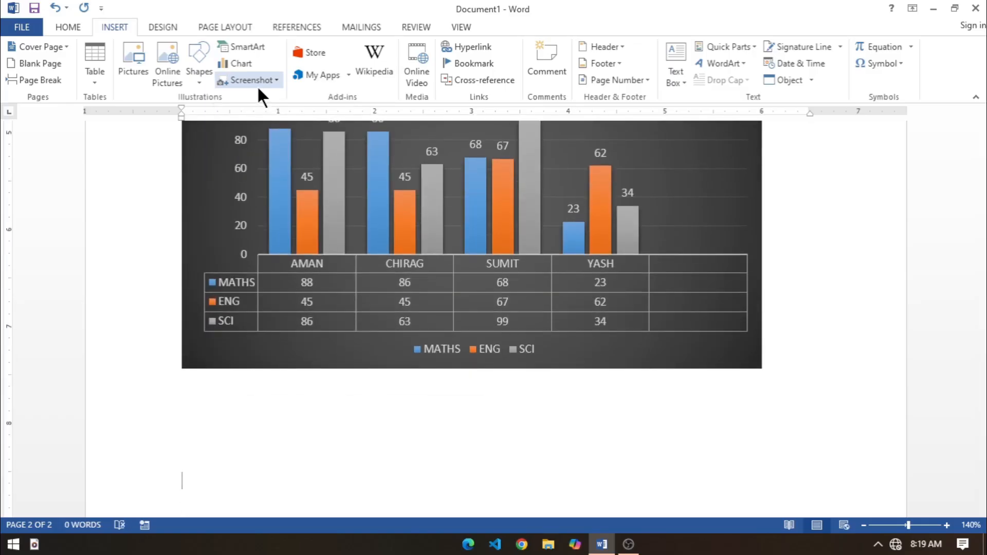
{"action": "left_click", "coordinate": [254, 78]}
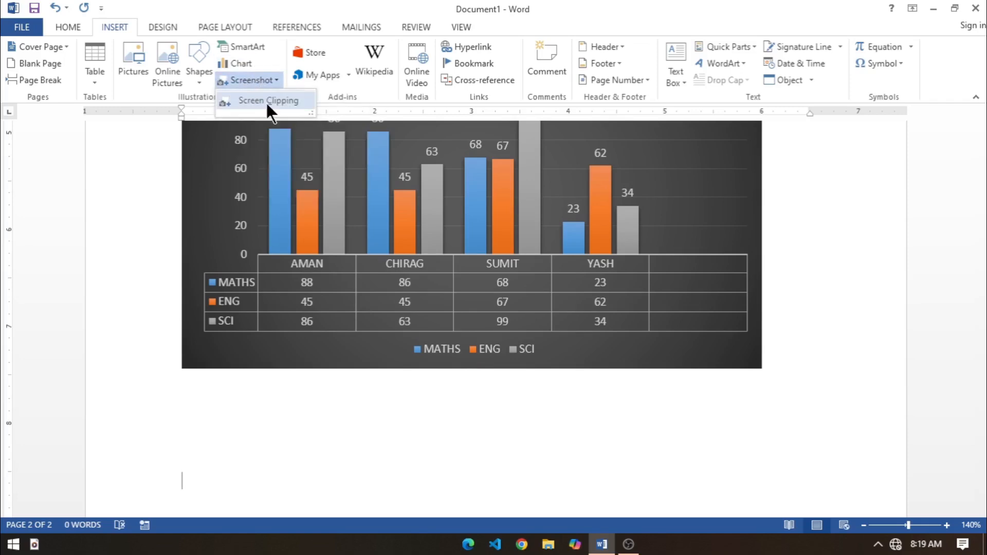
{"action": "left_click", "coordinate": [266, 104]}
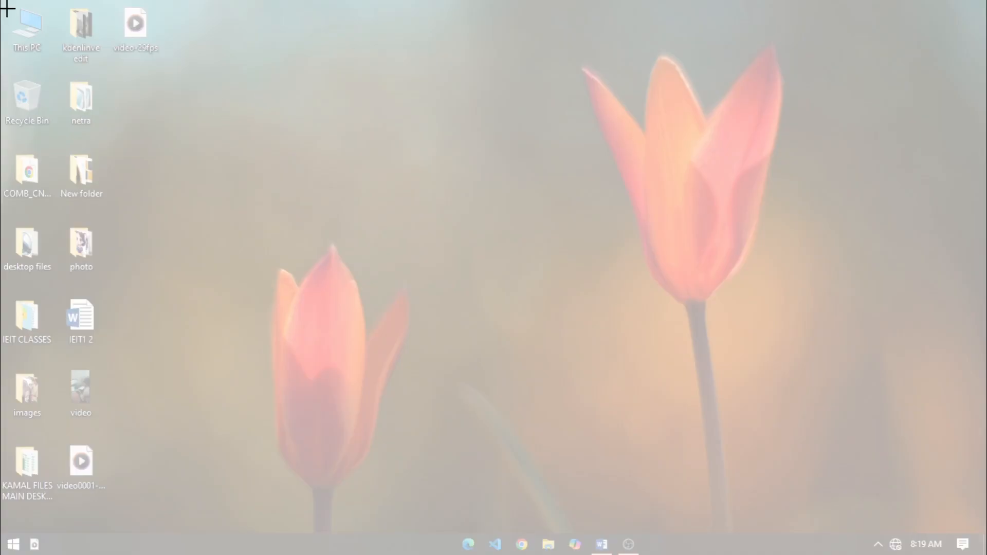
{"action": "left_click_drag", "start_coordinate": [8, 9], "coordinate": [128, 426]}
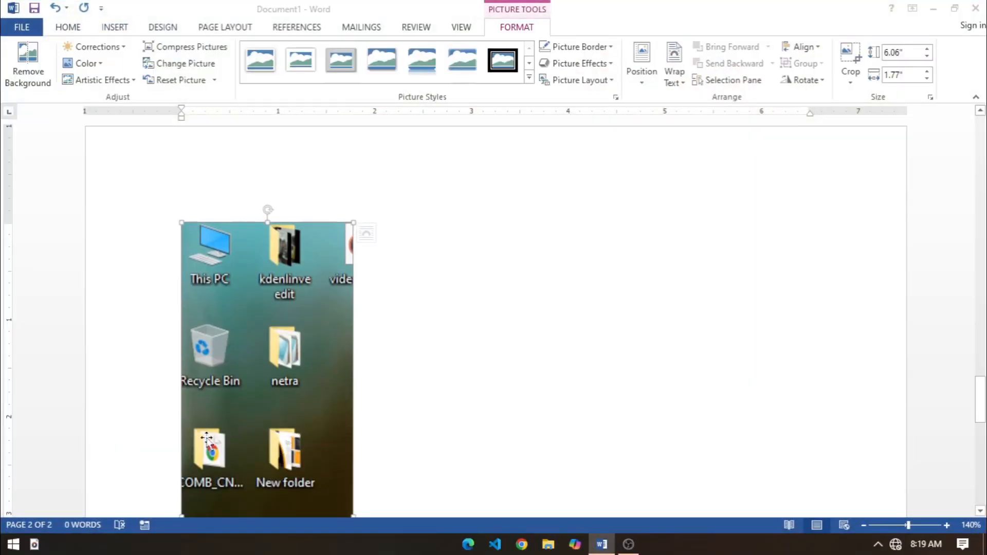
Step: Capture a screenshot of the full desktop and paste it on a new line below the screen clipping
{"action": "scroll", "coordinate": [207, 438], "scroll_direction": "down", "scroll_amount": 10}
{"action": "scroll", "coordinate": [222, 406], "scroll_direction": "up", "scroll_amount": 7}
{"action": "scroll", "coordinate": [222, 406], "scroll_direction": "down", "scroll_amount": 7}
{"action": "left_click", "coordinate": [415, 436]}
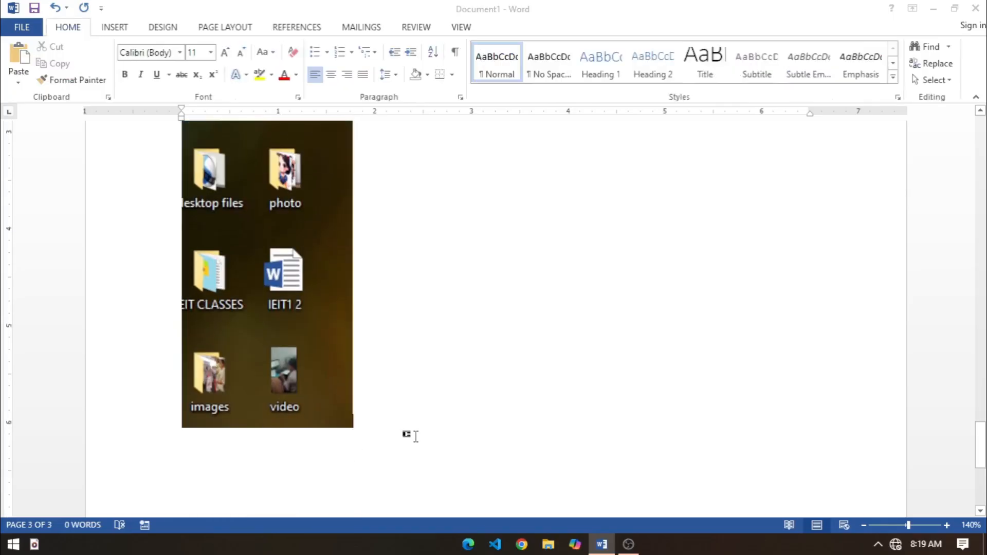
{"action": "key", "text": "Return"}
{"action": "scroll", "coordinate": [301, 437], "scroll_direction": "down", "scroll_amount": 2}
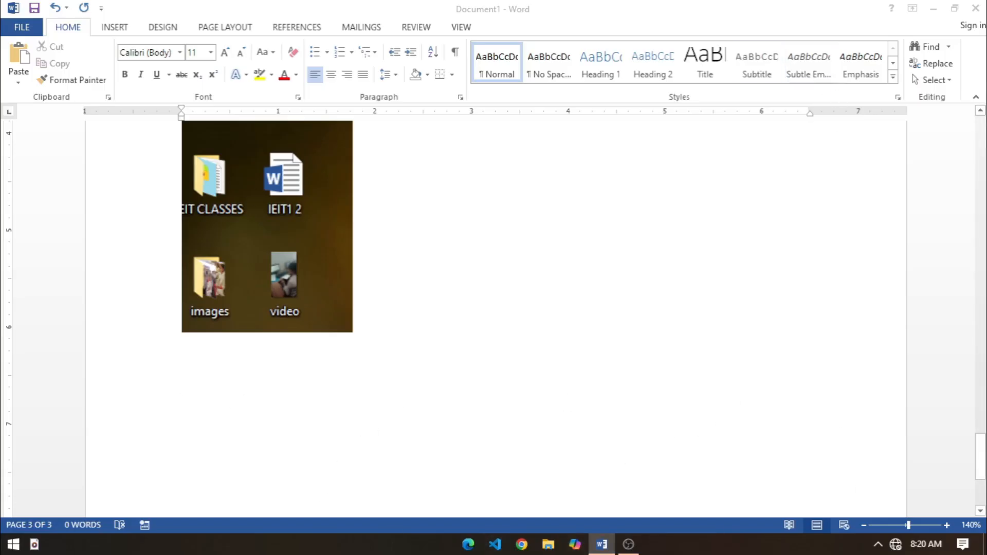
{"action": "left_click", "coordinate": [932, 8]}
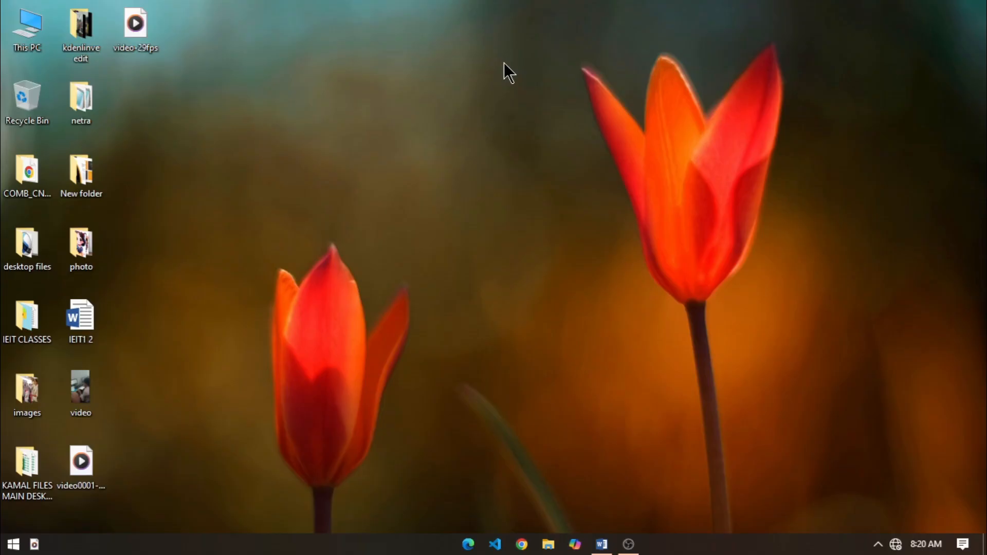
{"action": "left_click", "coordinate": [603, 546]}
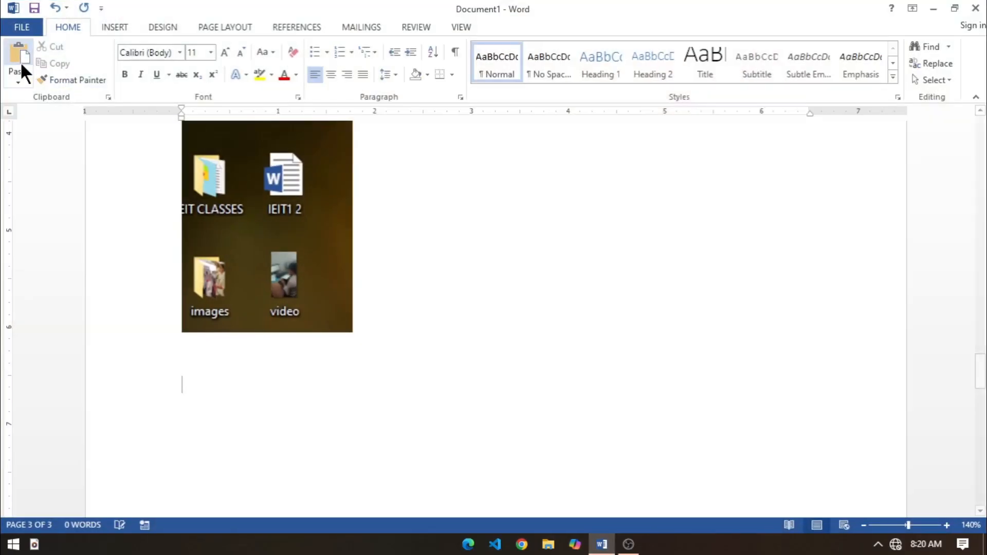
{"action": "left_click", "coordinate": [20, 56]}
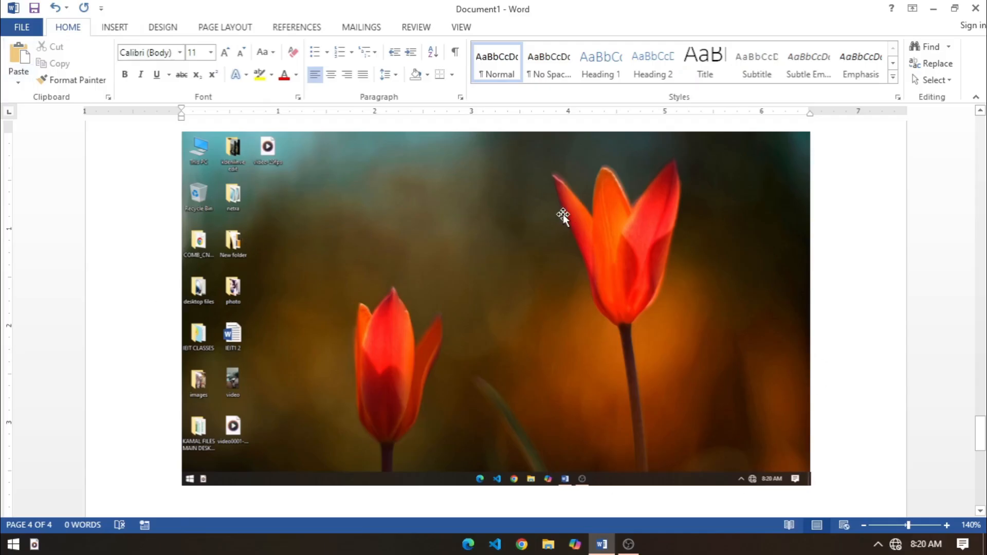
Step: Enter the text IEIT on the line below the pasted desktop screenshot
{"action": "left_click", "coordinate": [111, 24]}
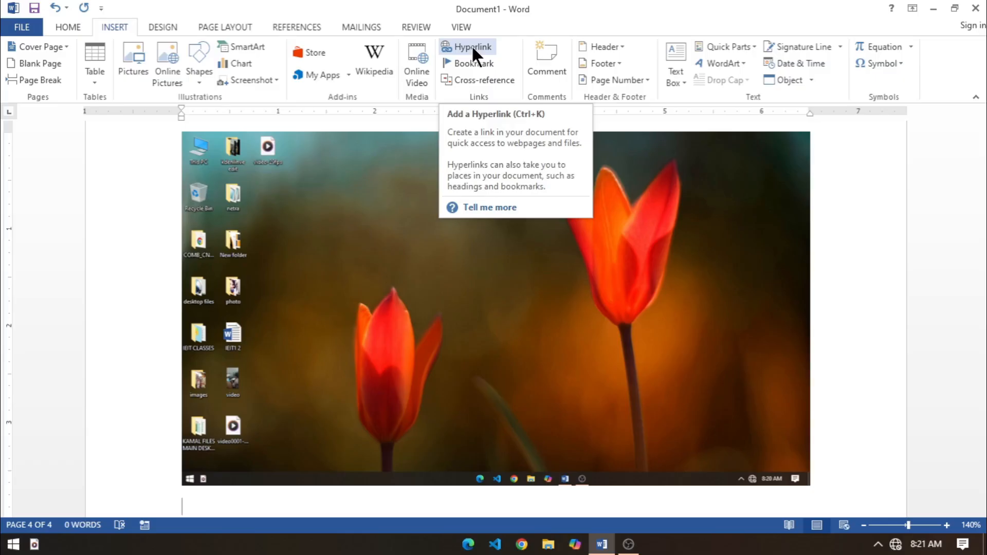
{"action": "scroll", "coordinate": [375, 386], "scroll_direction": "down", "scroll_amount": 3}
{"action": "scroll", "coordinate": [334, 390], "scroll_direction": "down", "scroll_amount": 3}
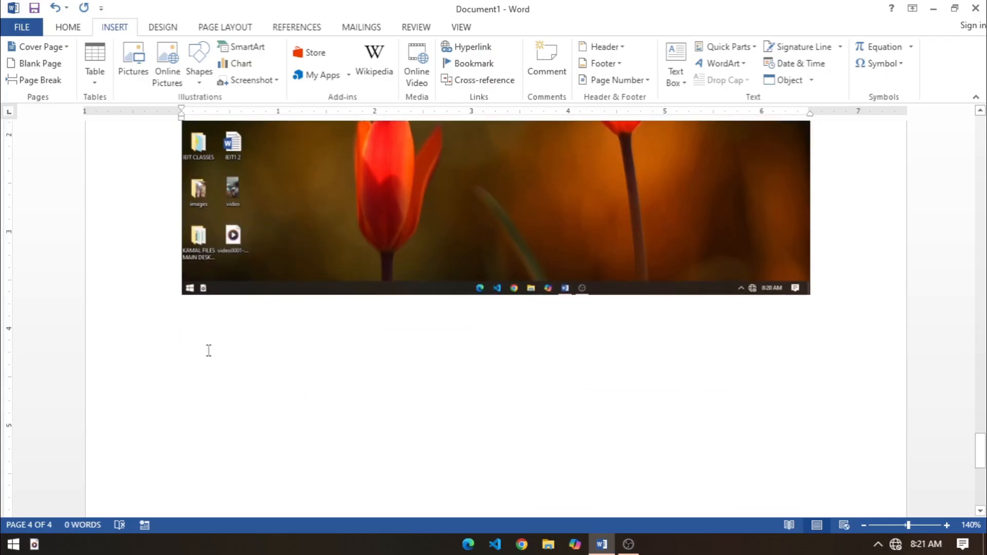
{"action": "type", "text": "IEIT"}
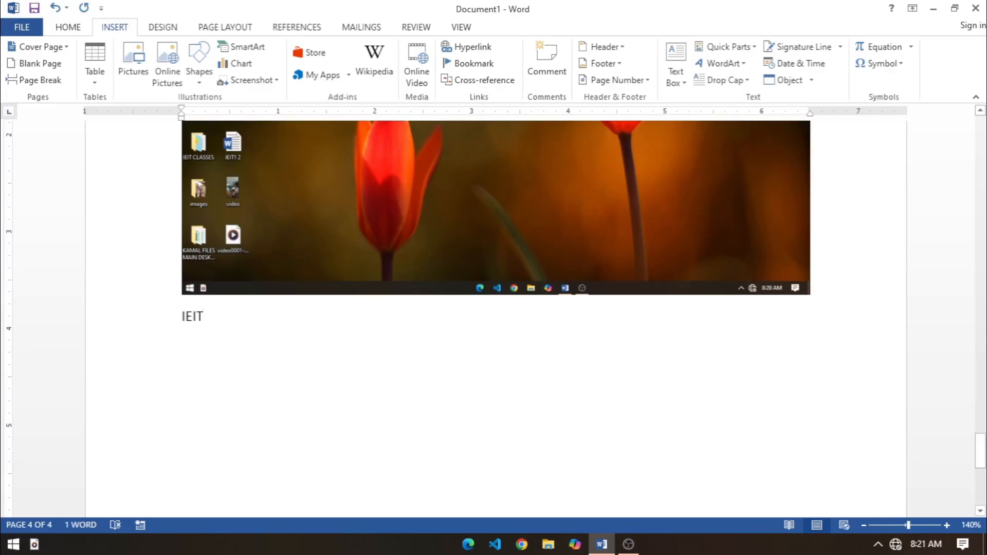
Step: Turn the word IEIT into a hyperlink to the existing file IEIT application form in Documents
{"action": "left_click_drag", "start_coordinate": [176, 317], "coordinate": [216, 322]}
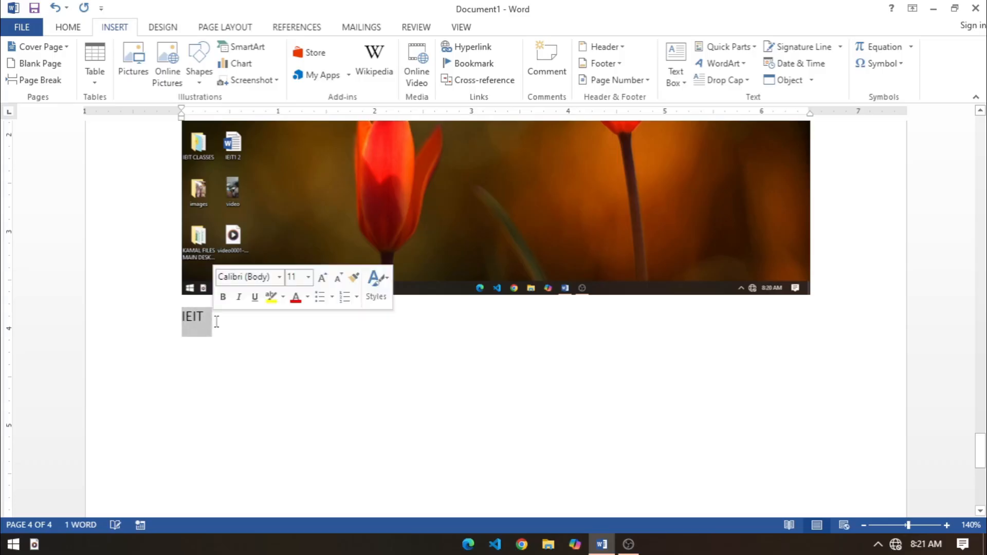
{"action": "left_click", "coordinate": [457, 48]}
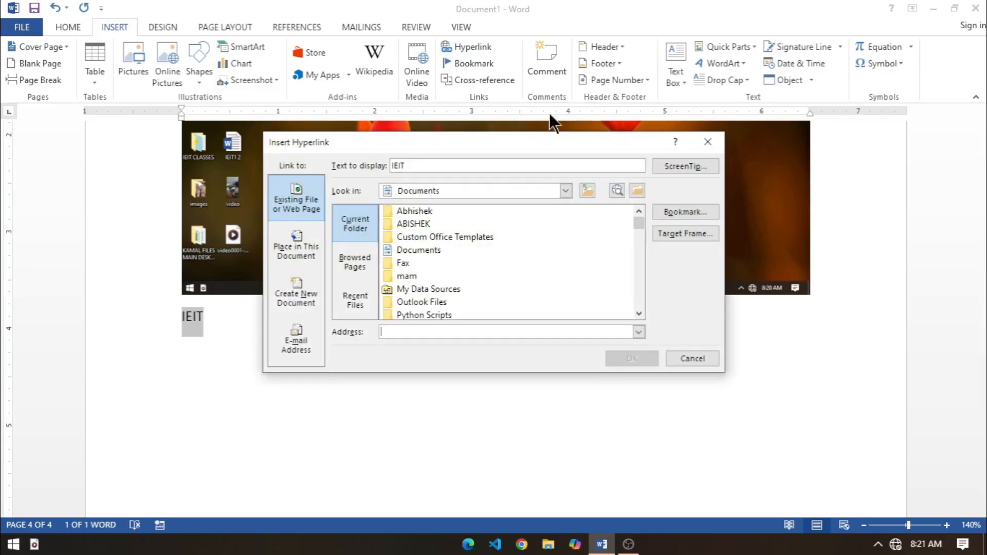
{"action": "left_click_drag", "start_coordinate": [636, 222], "coordinate": [637, 256]}
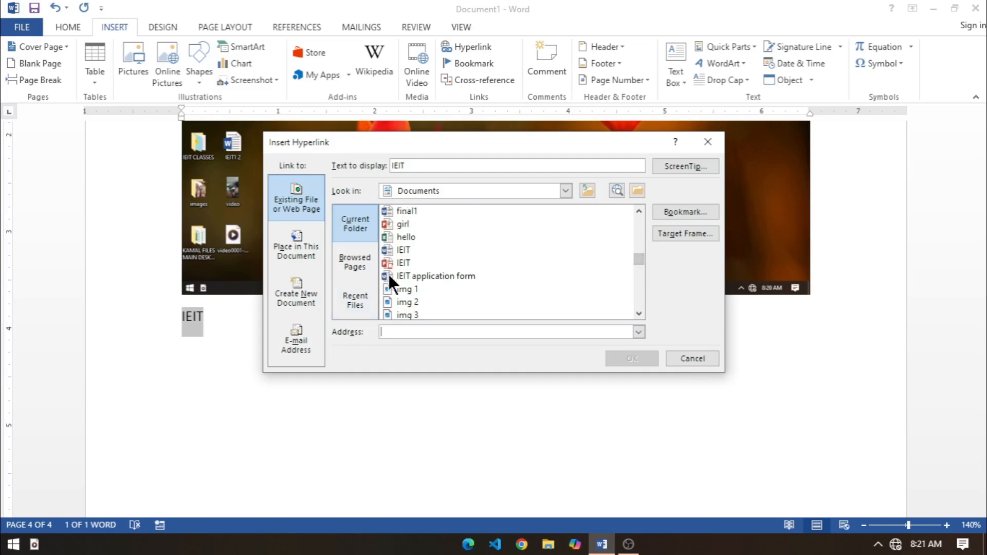
{"action": "left_click", "coordinate": [410, 276]}
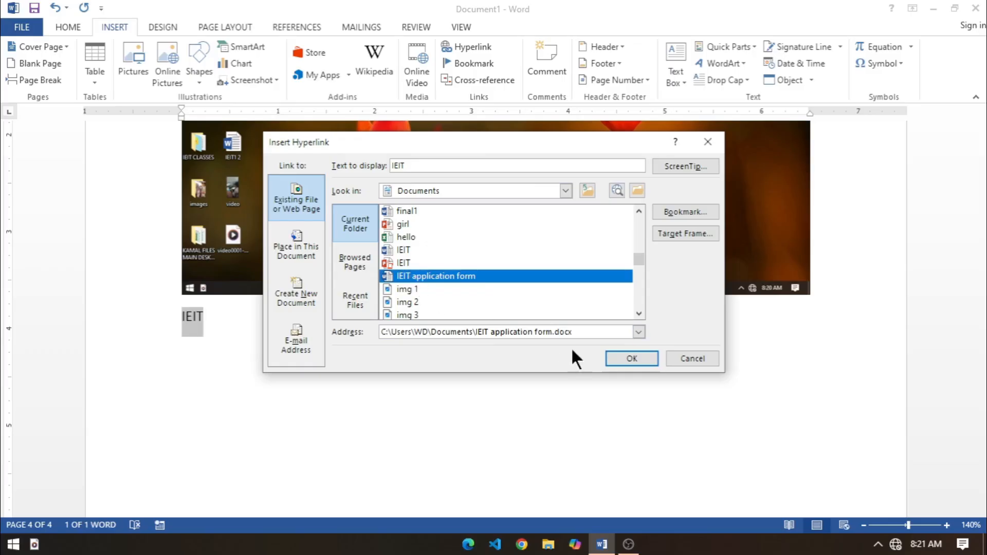
{"action": "left_click", "coordinate": [632, 358]}
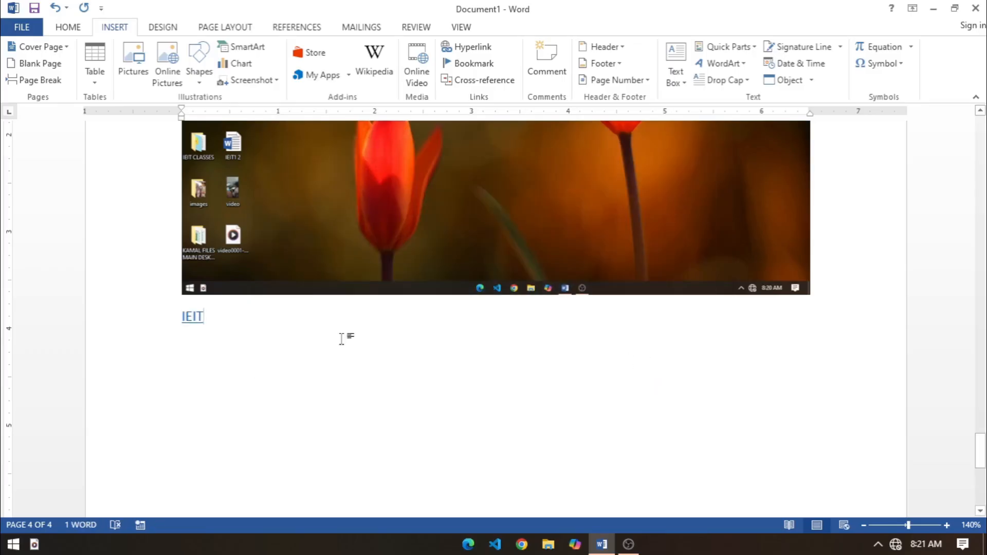
Step: Test the IEIT hyperlink by following it to the application form despite the security notice, and close the opened document
{"action": "scroll", "coordinate": [204, 347], "scroll_direction": "up", "scroll_amount": 1}
{"action": "scroll", "coordinate": [178, 379], "scroll_direction": "up", "scroll_amount": 6, "text": "ctrl"}
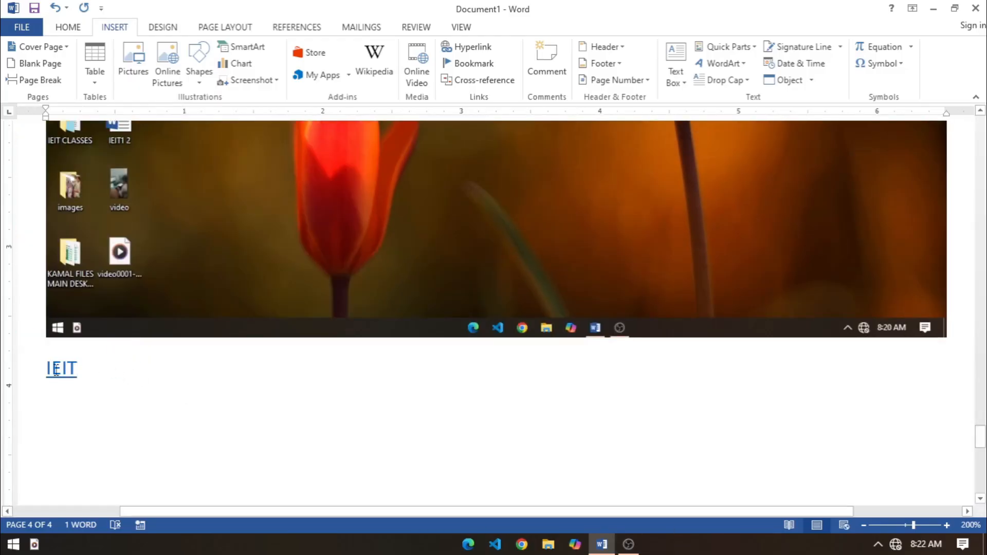
{"action": "mouse_move", "coordinate": [47, 366]}
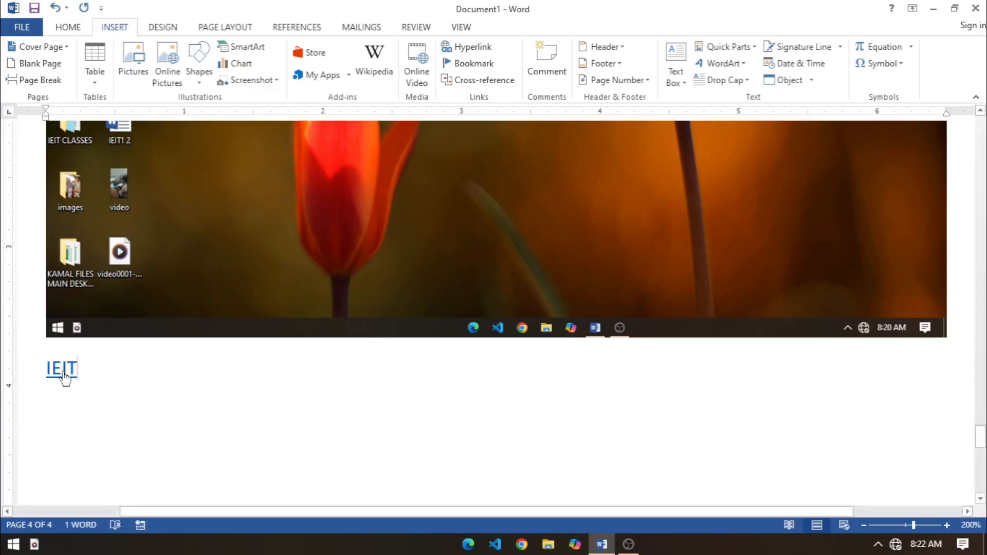
{"action": "left_click", "coordinate": [61, 375], "text": "ctrl"}
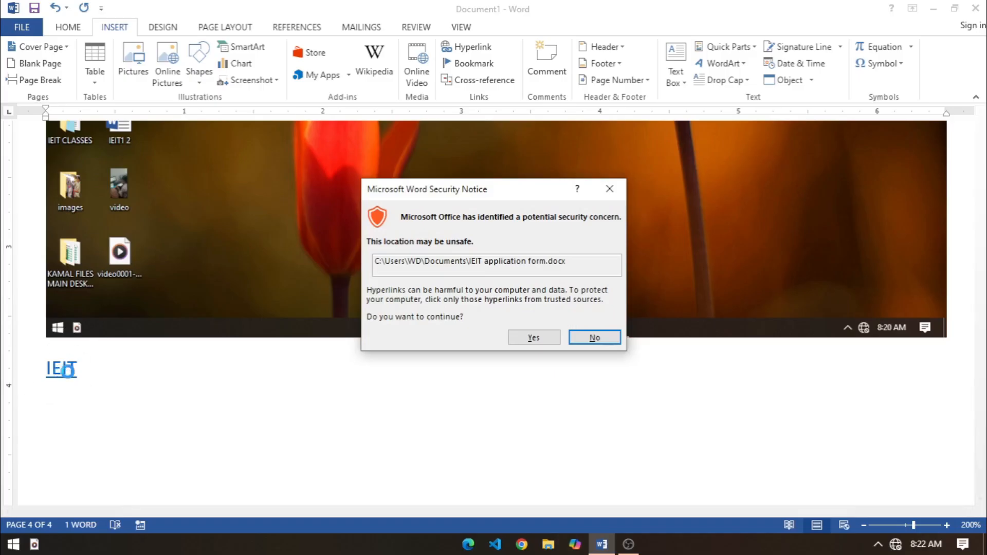
{"action": "left_click", "coordinate": [532, 337]}
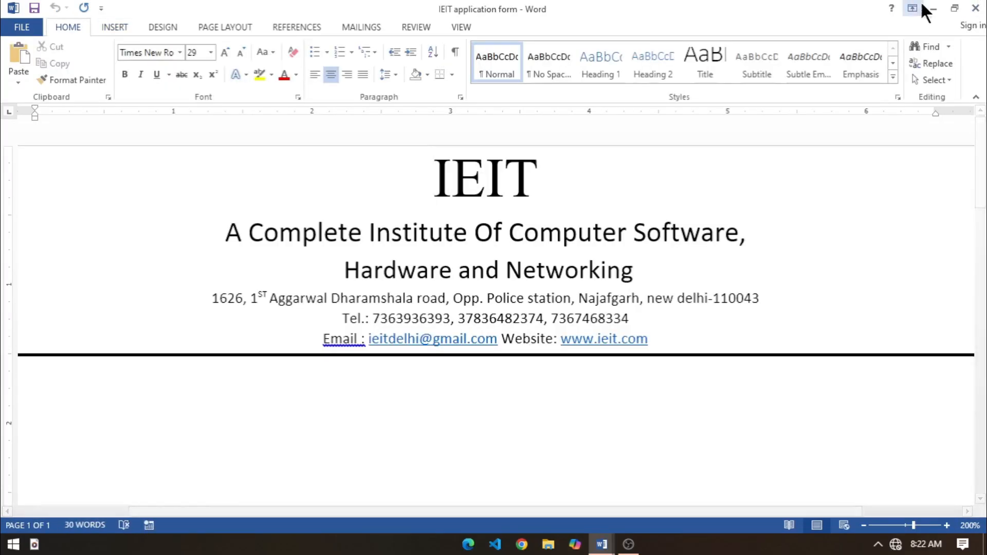
{"action": "scroll", "coordinate": [768, 308], "scroll_direction": "down", "scroll_amount": 2}
{"action": "scroll", "coordinate": [767, 308], "scroll_direction": "down", "scroll_amount": 2}
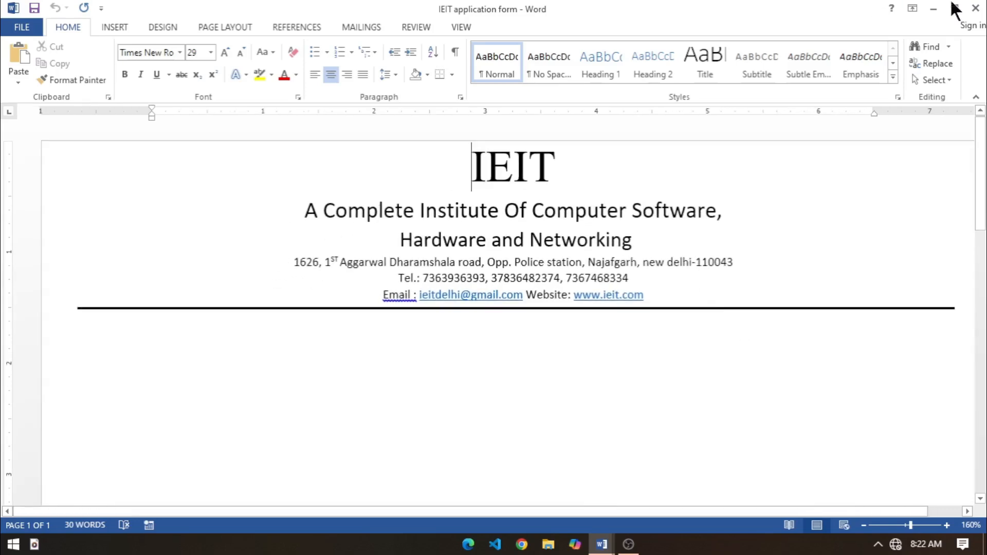
{"action": "left_click", "coordinate": [977, 8]}
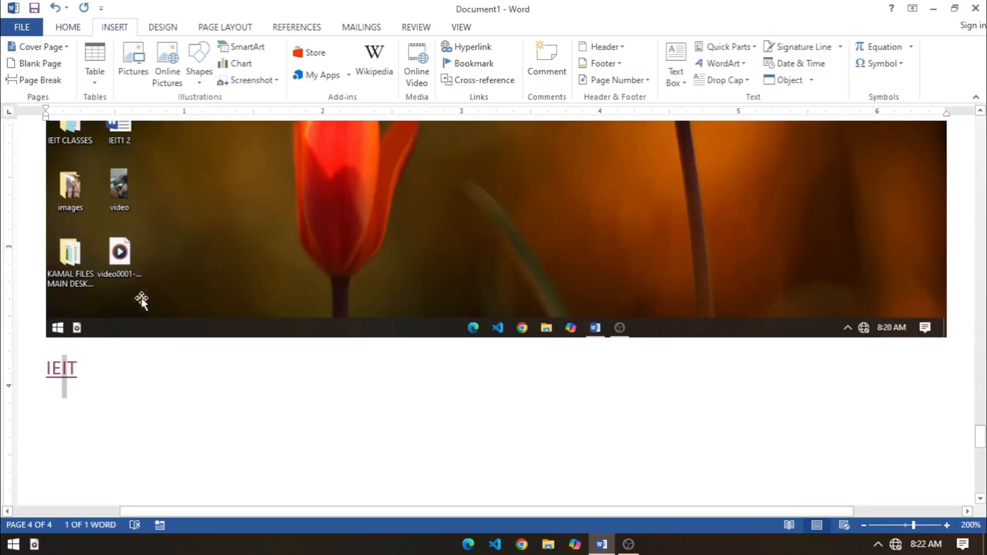
Step: Follow the IEIT hyperlink a second time and allow the linked application form to open
{"action": "left_click", "coordinate": [52, 369], "text": "ctrl"}
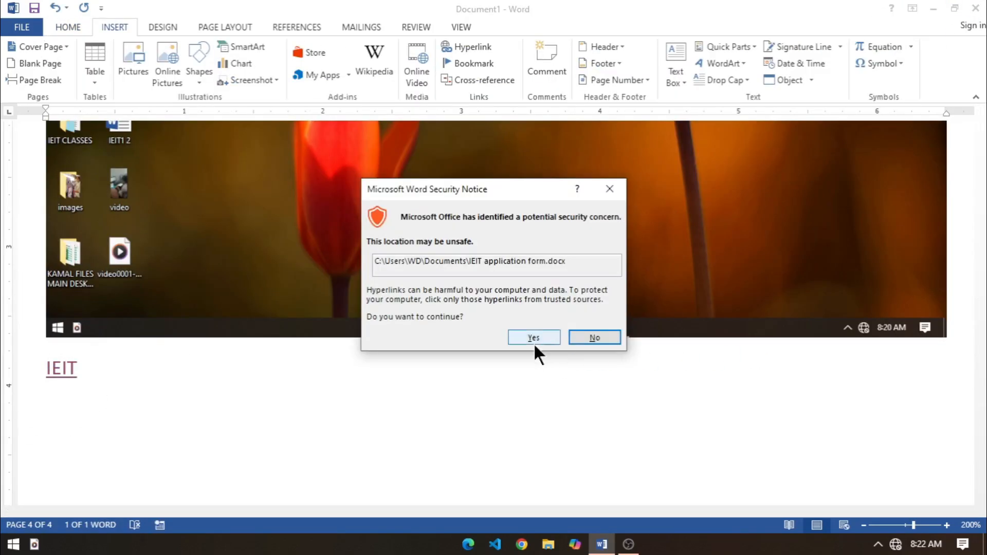
{"action": "left_click", "coordinate": [532, 342]}
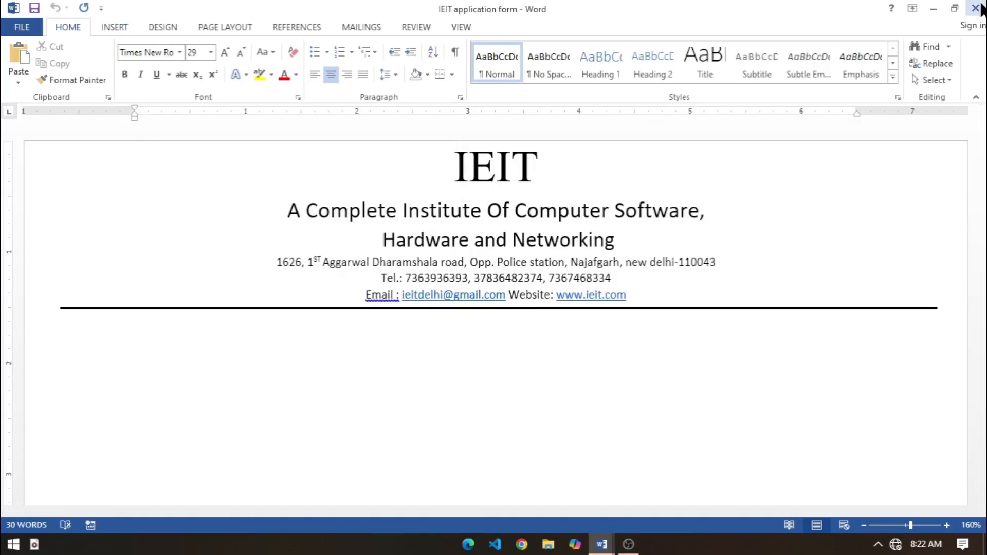
Step: Close the IEIT application form and enter a person's first name on the line below the IEIT hyperlink
{"action": "left_click", "coordinate": [977, 8]}
{"action": "left_click", "coordinate": [250, 402]}
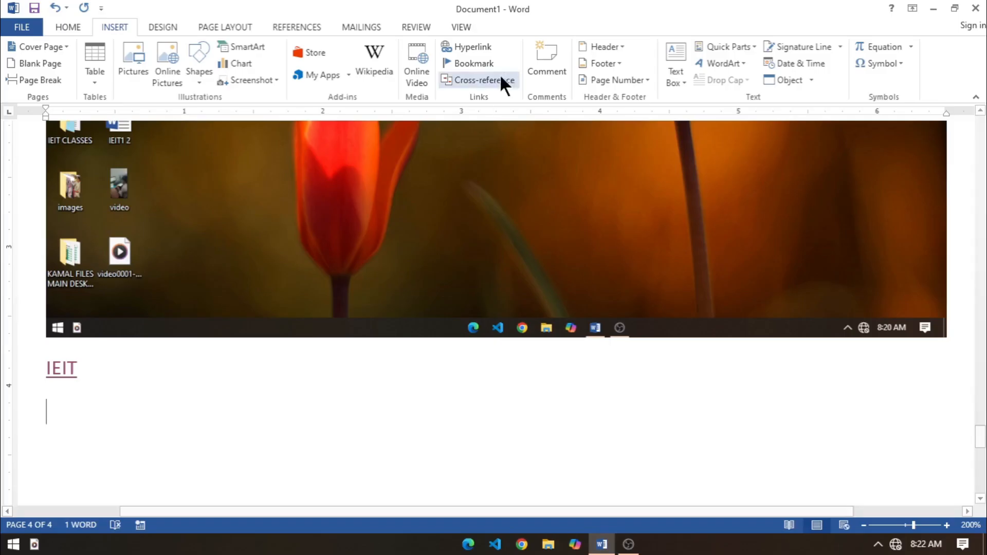
{"action": "type", "text": "POOJA"}
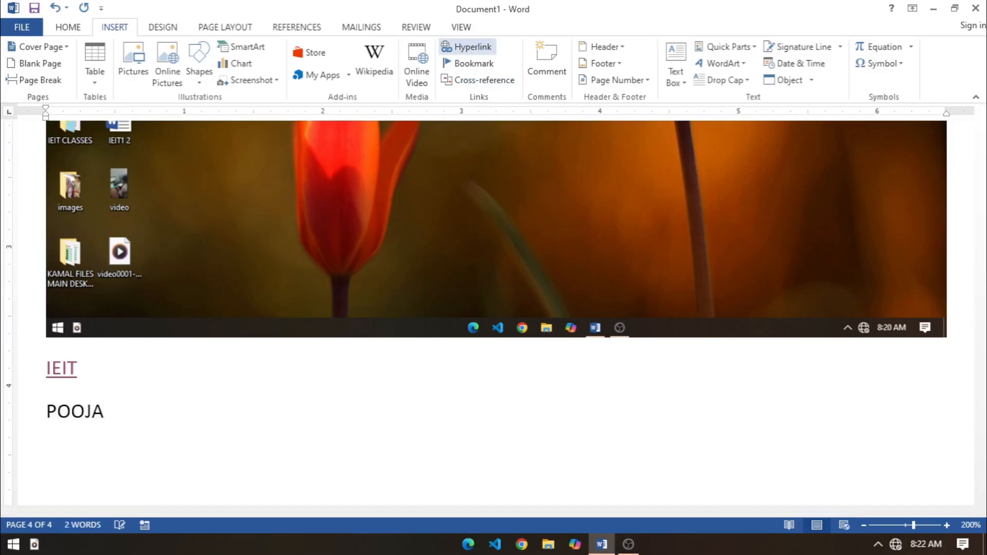
Step: Turn the name below IEIT into a hyperlink to the existing file final letter in Documents
{"action": "key", "text": "shift+Home"}
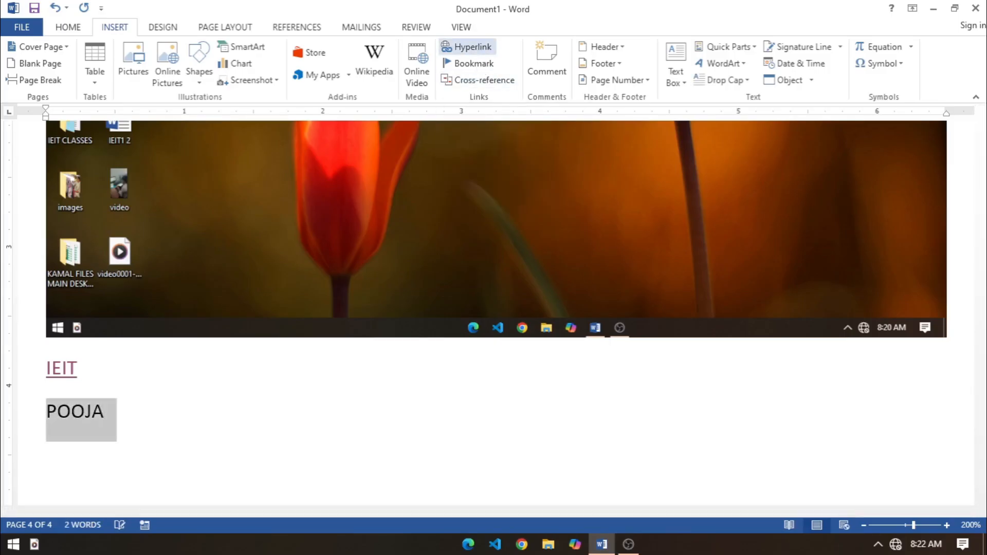
{"action": "scroll", "coordinate": [529, 46], "scroll_direction": "up", "scroll_amount": 1}
{"action": "left_click", "coordinate": [115, 27]}
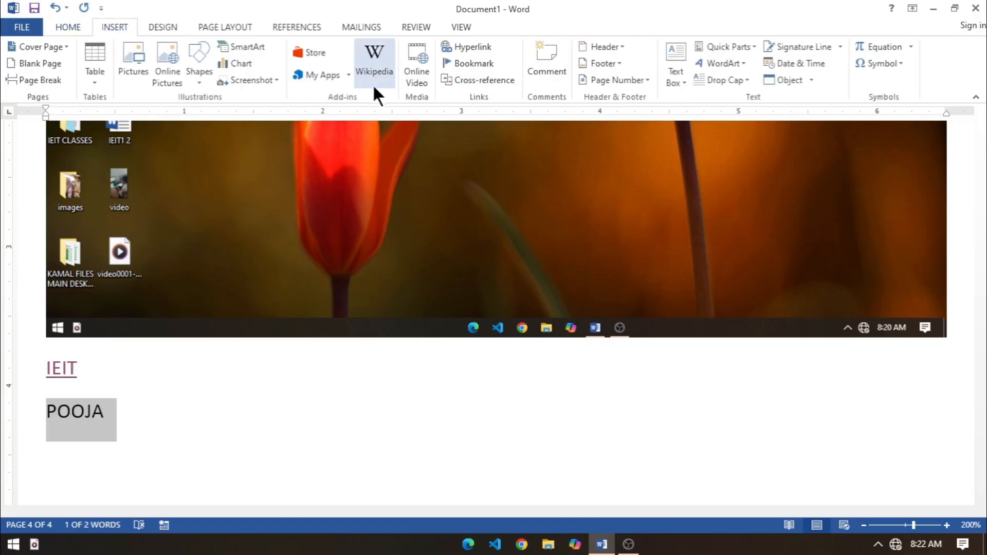
{"action": "left_click", "coordinate": [447, 47]}
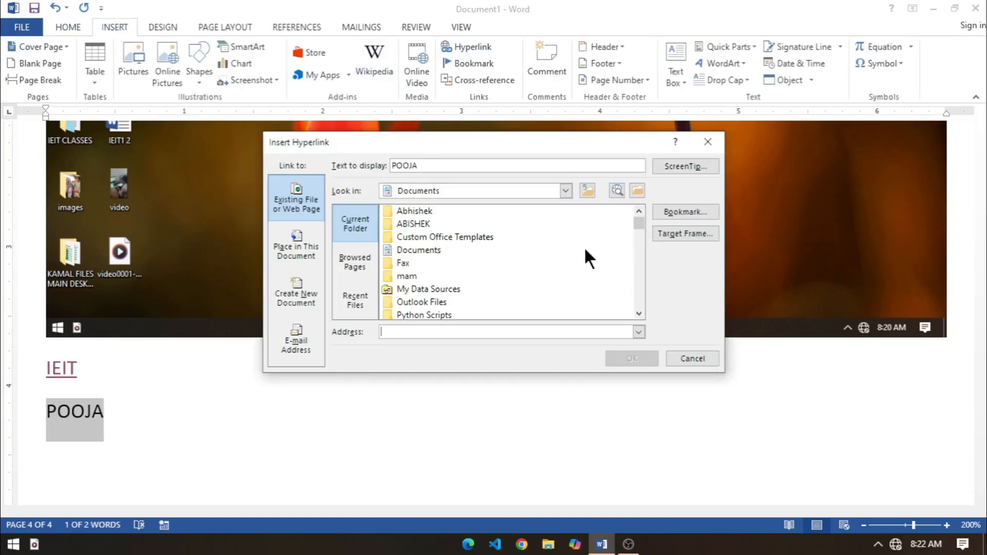
{"action": "left_click_drag", "start_coordinate": [637, 221], "coordinate": [637, 249]}
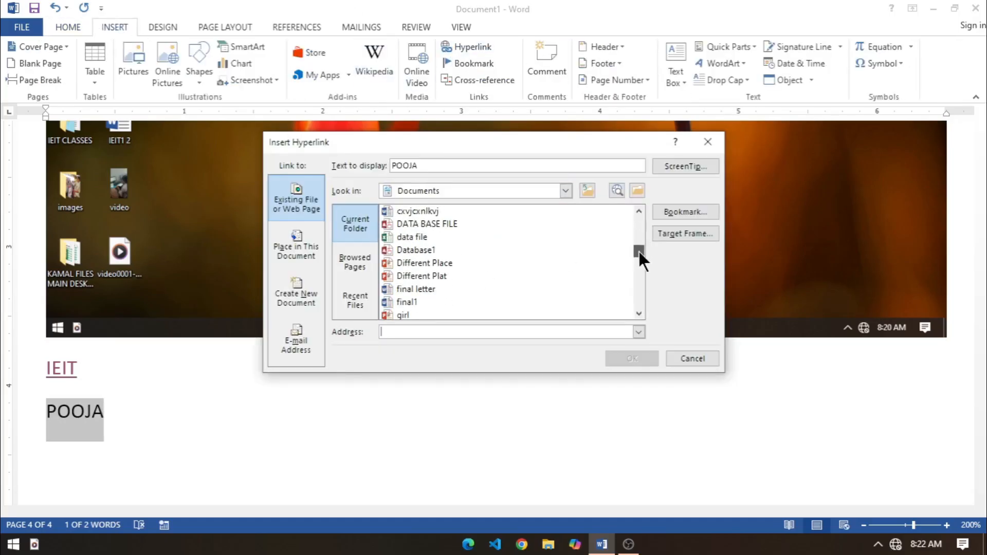
{"action": "left_click", "coordinate": [411, 288]}
{"action": "left_click", "coordinate": [630, 358]}
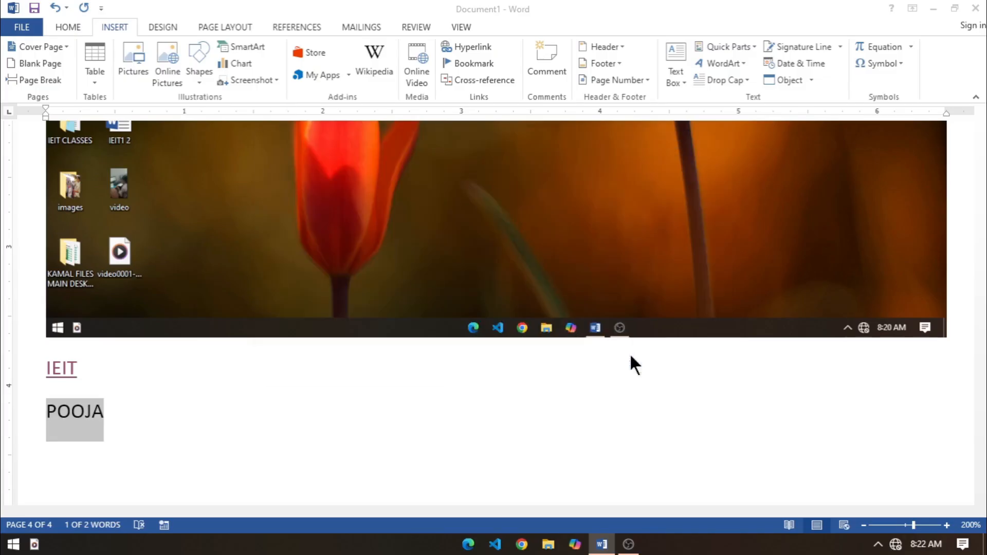
Step: Test the name's hyperlink by following it to the final letter despite the security notice, and close the opened letter
{"action": "left_click", "coordinate": [66, 420], "text": "ctrl"}
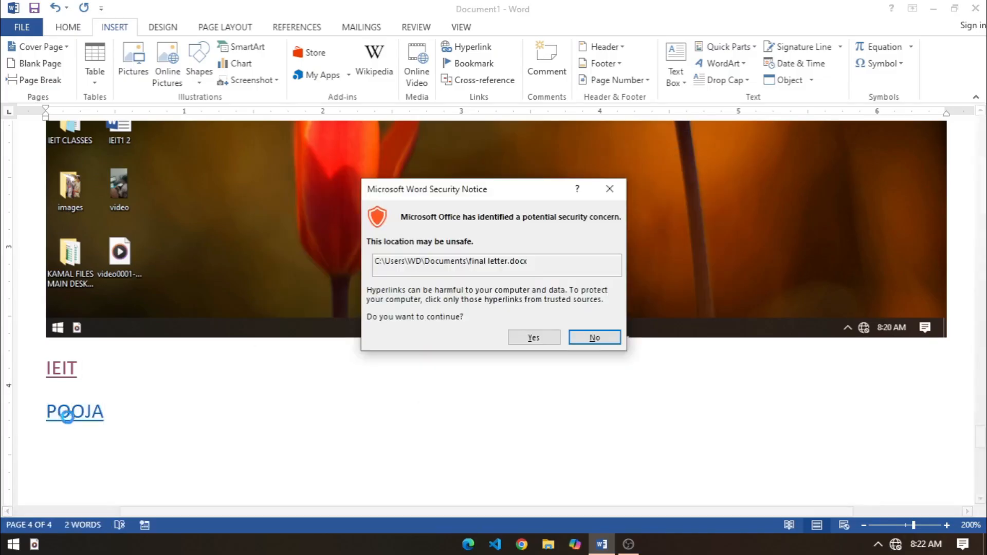
{"action": "left_click", "coordinate": [532, 338]}
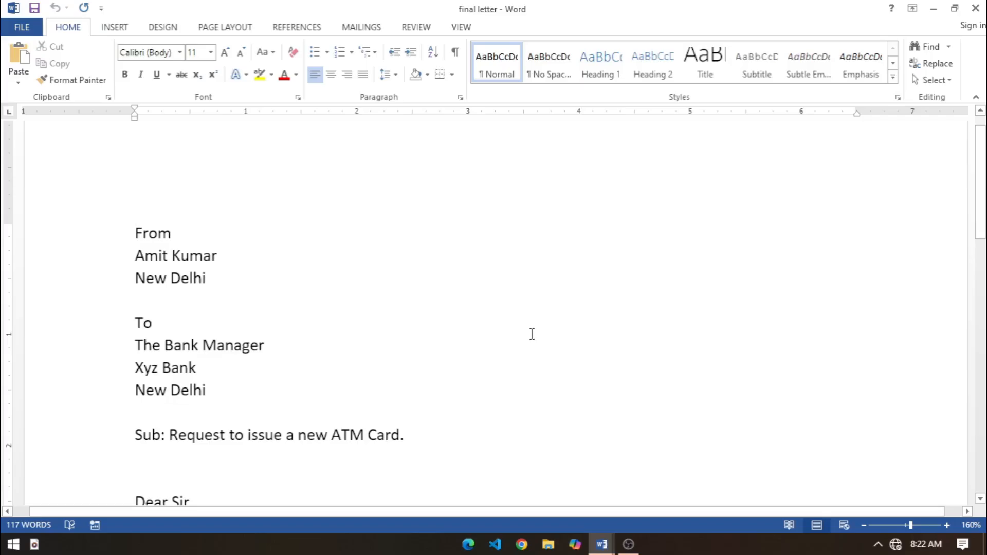
{"action": "left_click", "coordinate": [975, 7]}
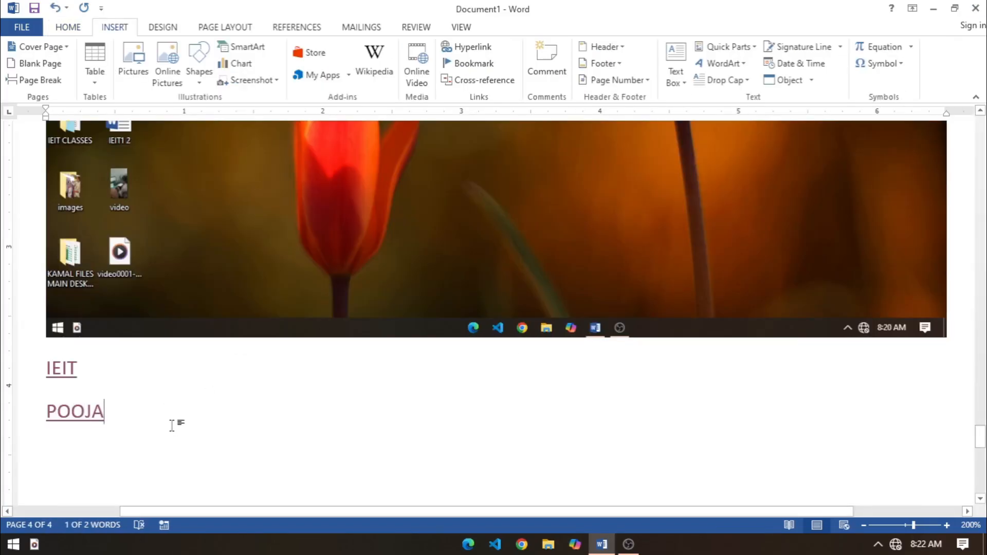
{"action": "key", "text": "Return"}
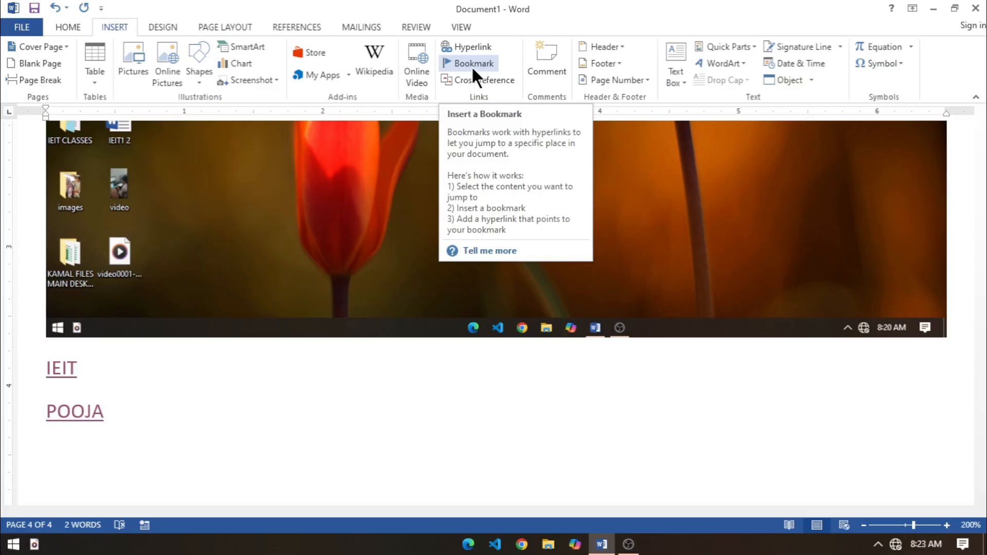
Step: Delete the document's entire content, including all pictures, shapes and hyperlinks
{"action": "scroll", "coordinate": [459, 298], "scroll_direction": "up", "scroll_amount": 15}
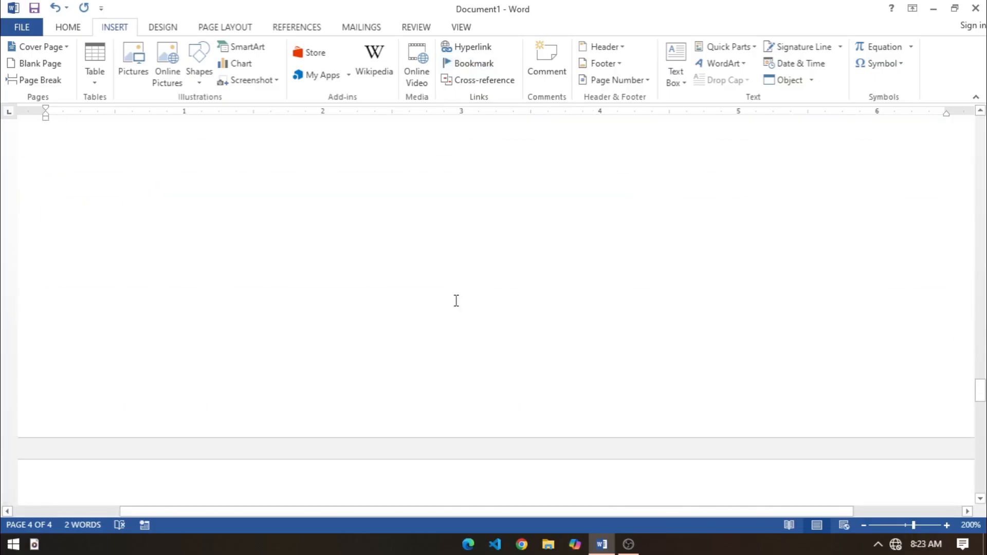
{"action": "scroll", "coordinate": [457, 298], "scroll_direction": "up", "scroll_amount": 20}
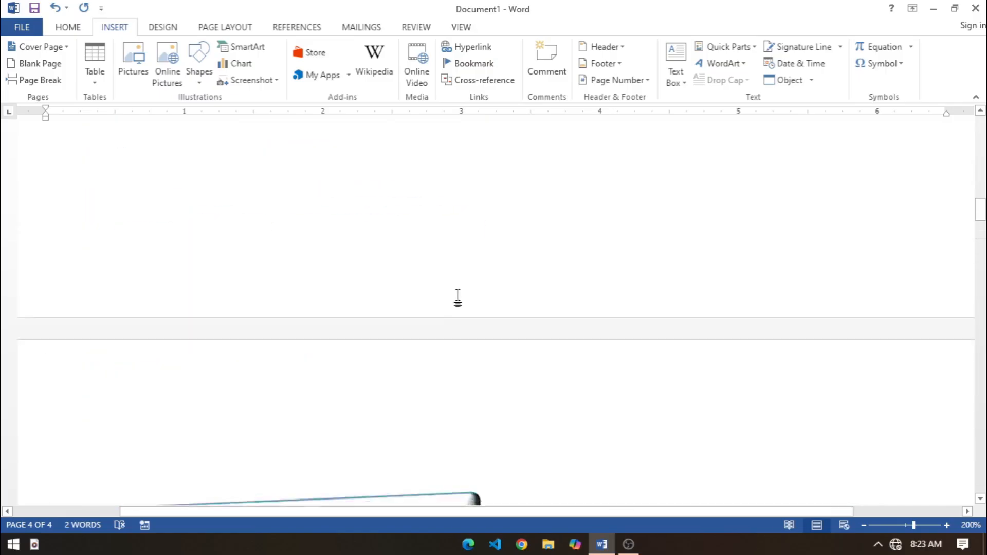
{"action": "scroll", "coordinate": [465, 285], "scroll_direction": "up", "scroll_amount": 1}
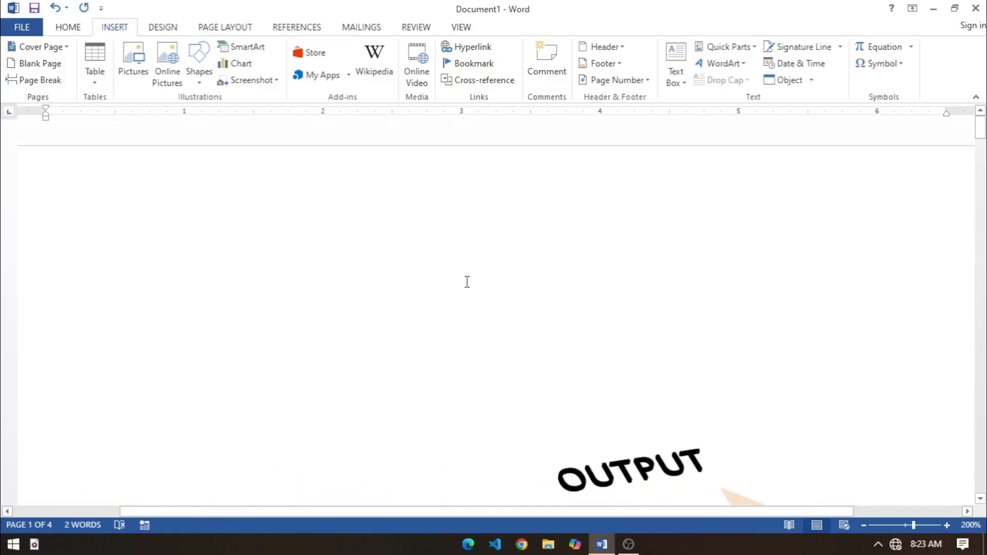
{"action": "key", "text": "ctrl+a"}
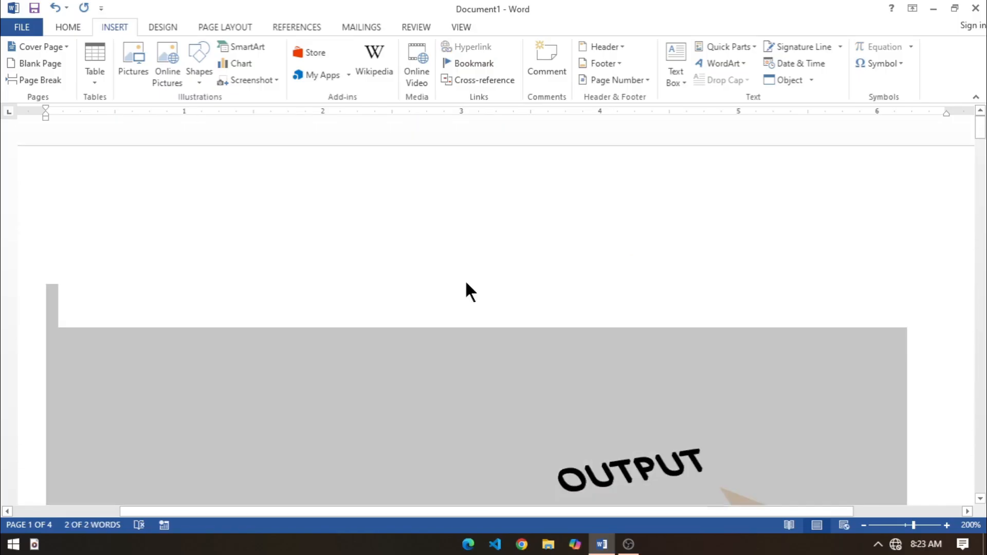
{"action": "scroll", "coordinate": [578, 448], "scroll_direction": "down", "scroll_amount": 6}
{"action": "key", "text": "Delete"}
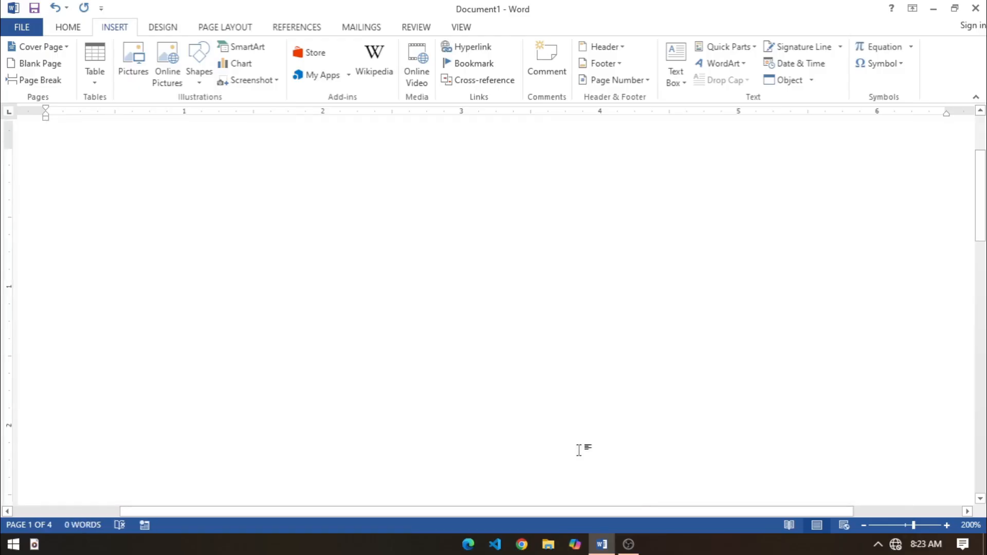
Step: Generate sample paragraphs in the empty document with the formula =RAND(30)
{"action": "type", "text": "=RAND"}
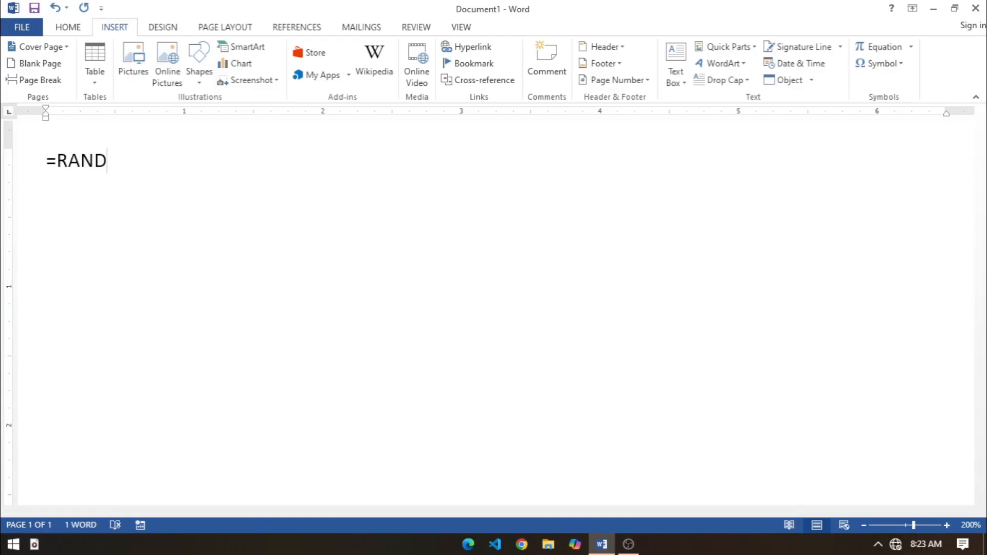
{"action": "type", "text": "(30)"}
{"action": "key", "text": "Return"}
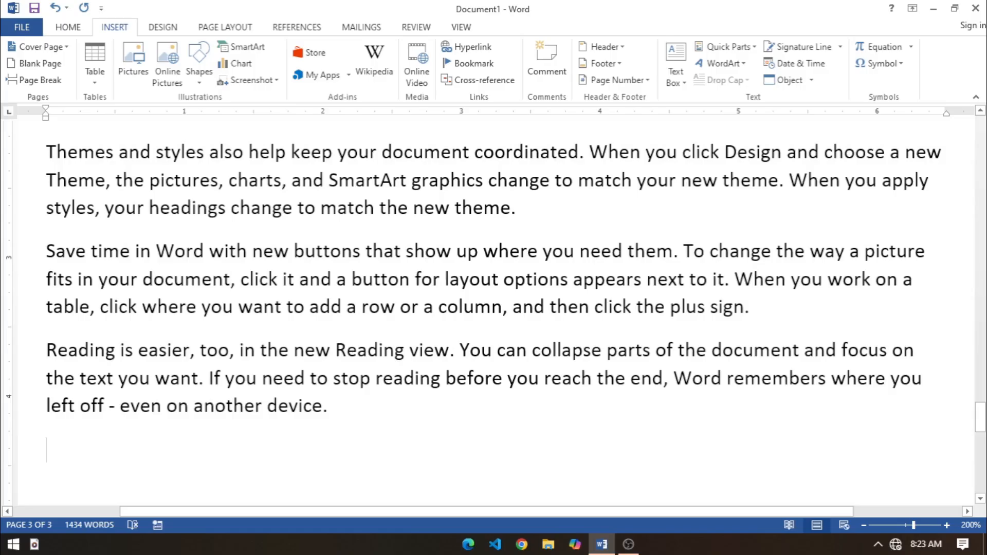
Step: Add a new paragraph reading MATHS on page 2, between a "Themes and styles" paragraph and the "Save time in Word" paragraph
{"action": "left_click_drag", "start_coordinate": [980, 425], "coordinate": [983, 109]}
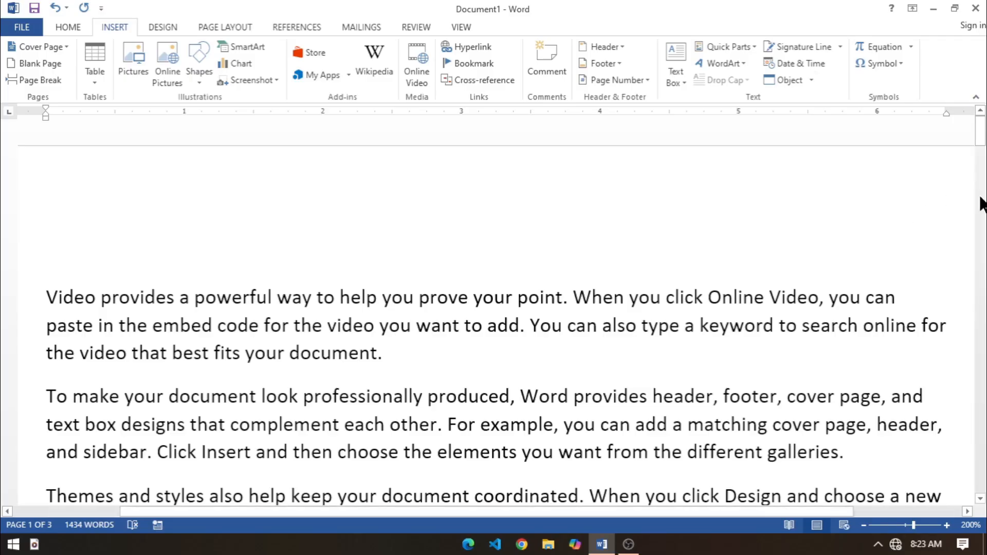
{"action": "left_click_drag", "start_coordinate": [980, 145], "coordinate": [980, 311]}
{"action": "left_click", "coordinate": [553, 195]}
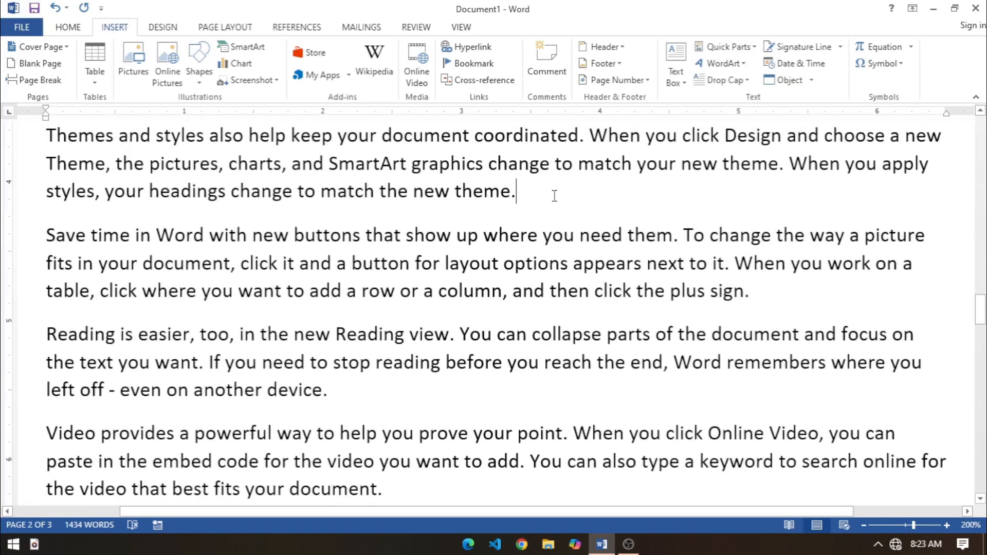
{"action": "key", "text": "Return"}
{"action": "type", "text": "MATHS"}
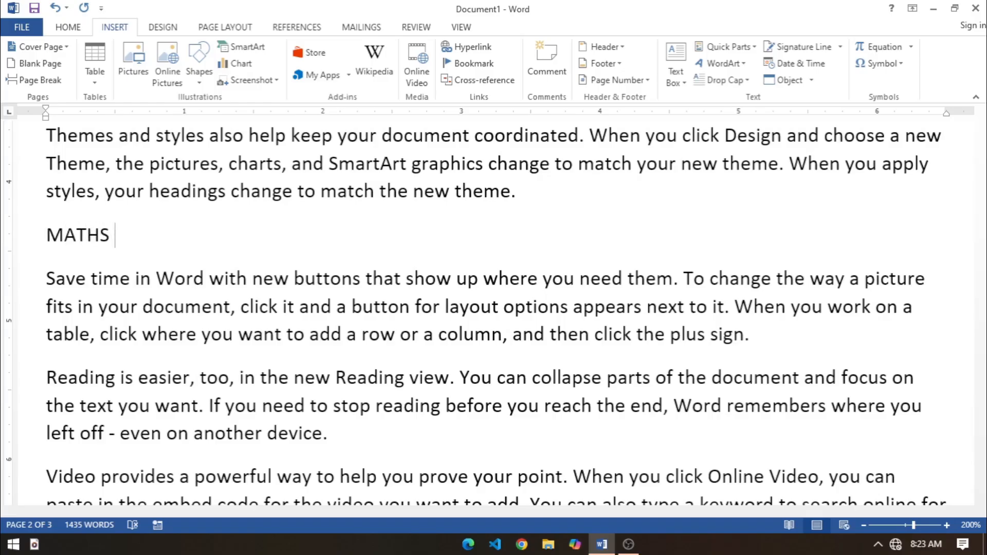
Step: Add a bookmark named NOTES to the word MATHS
{"action": "key", "text": "shift+Home"}
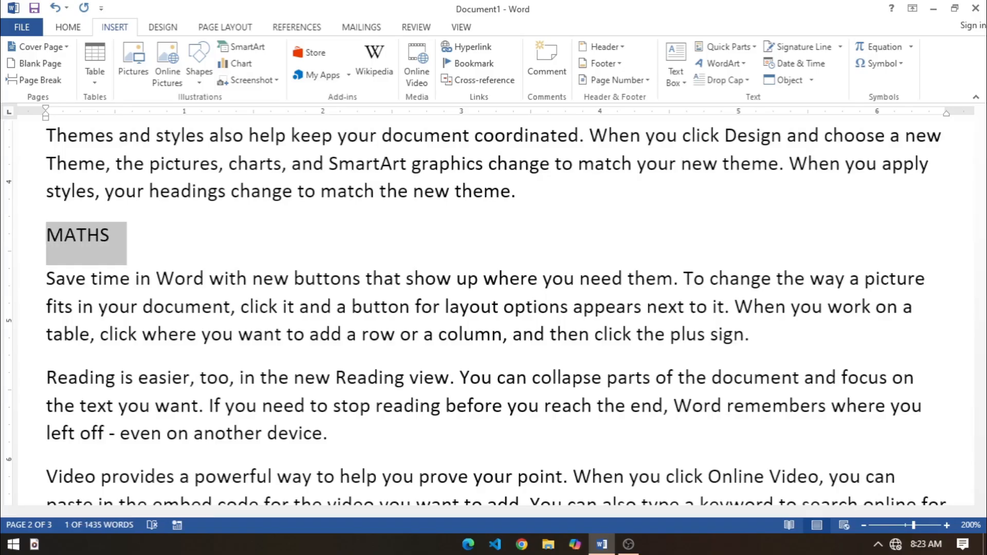
{"action": "left_click", "coordinate": [470, 64]}
{"action": "left_click_drag", "start_coordinate": [435, 140], "coordinate": [486, 128]}
{"action": "type", "text": "NOTES"}
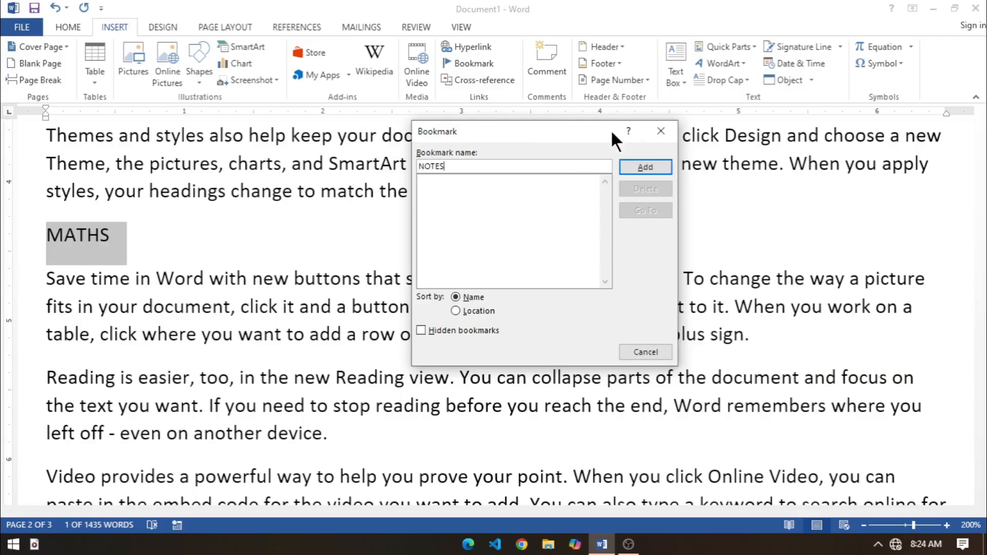
{"action": "left_click", "coordinate": [628, 166]}
Step: Return to the start of the document and test the NOTES bookmark by going to it from there
{"action": "left_click", "coordinate": [473, 340]}
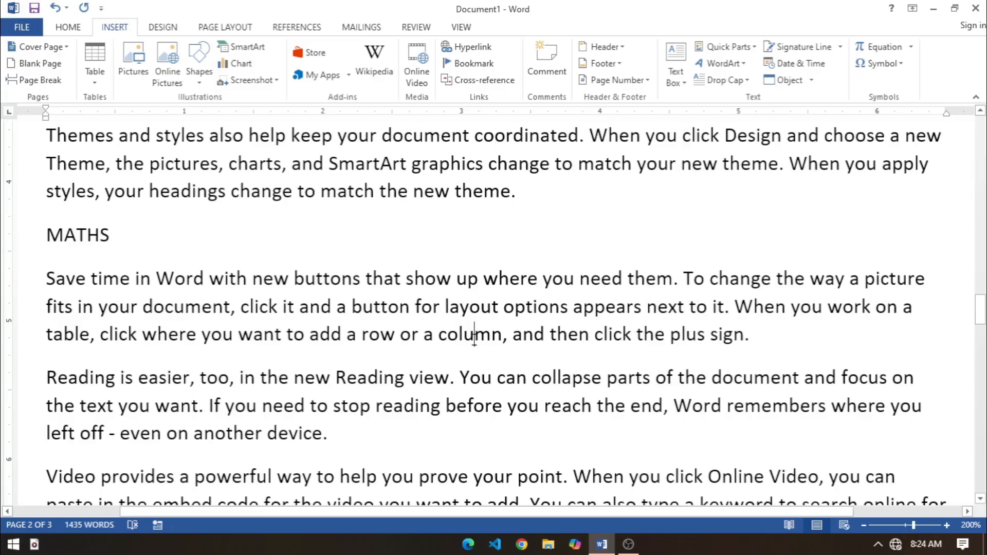
{"action": "key", "text": "Page_Up"}
{"action": "key", "text": "Page_Up"}
{"action": "key", "text": "Page_Up"}
{"action": "key", "text": "Page_Up"}
{"action": "key", "text": "Page_Up"}
{"action": "key", "text": "Page_Up"}
{"action": "key", "text": "Page_Up"}
{"action": "key", "text": "Page_Up"}
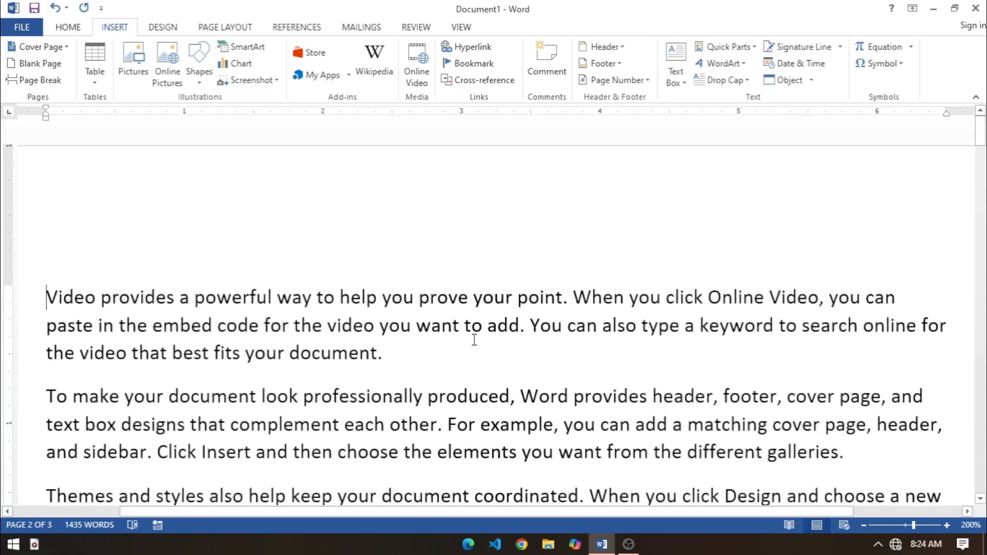
{"action": "left_click", "coordinate": [121, 384]}
{"action": "scroll", "coordinate": [122, 384], "scroll_direction": "down", "scroll_amount": 15}
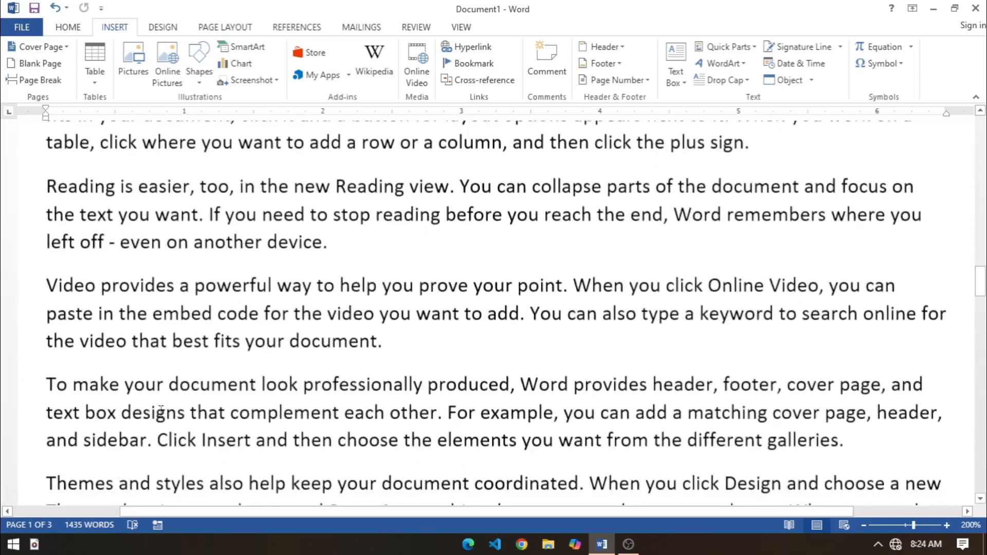
{"action": "scroll", "coordinate": [173, 404], "scroll_direction": "up", "scroll_amount": 15}
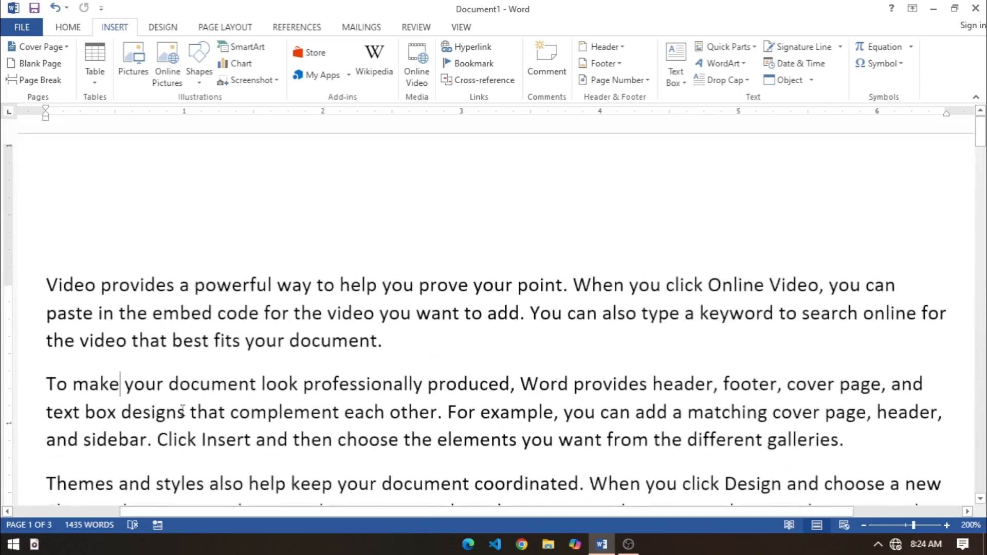
{"action": "left_click", "coordinate": [47, 282]}
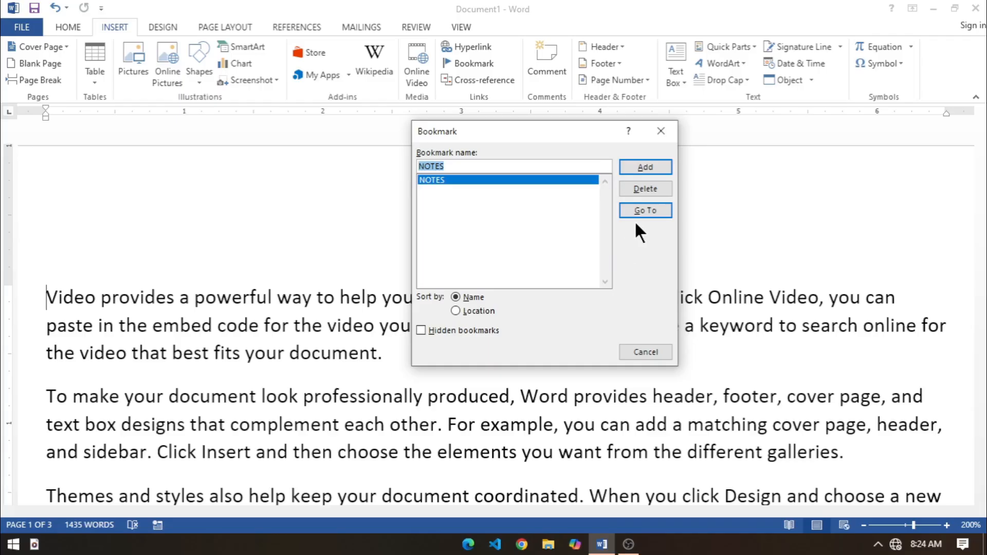
{"action": "left_click", "coordinate": [642, 210]}
{"action": "left_click", "coordinate": [639, 353]}
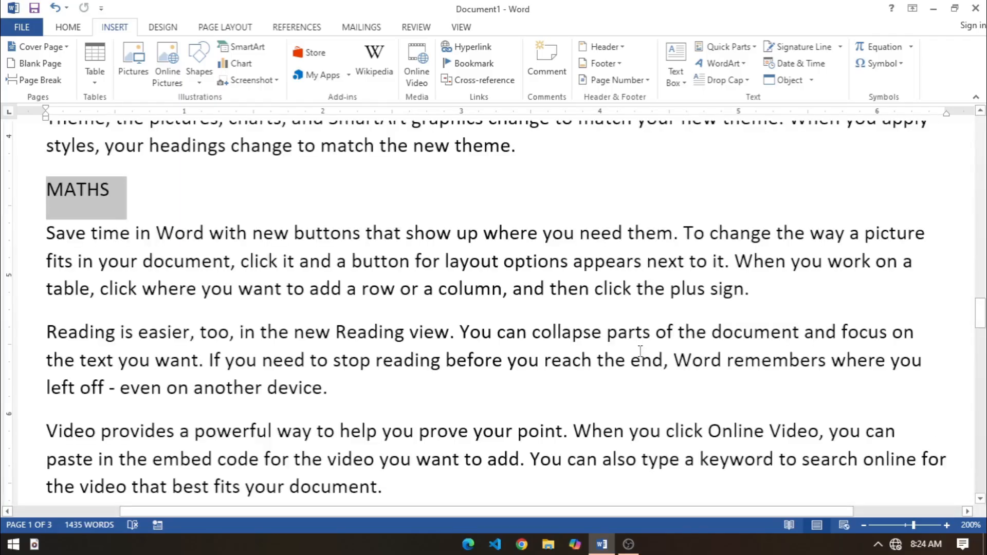
{"action": "left_click", "coordinate": [387, 384]}
{"action": "scroll", "coordinate": [438, 396], "scroll_direction": "down", "scroll_amount": 3}
{"action": "scroll", "coordinate": [438, 396], "scroll_direction": "up", "scroll_amount": 3}
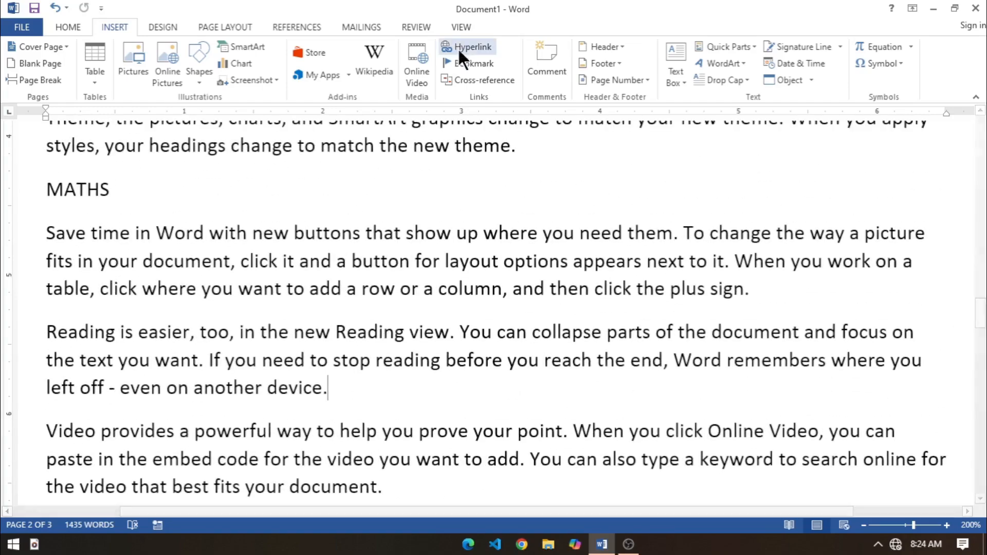
{"action": "scroll", "coordinate": [334, 321], "scroll_direction": "down", "scroll_amount": 20}
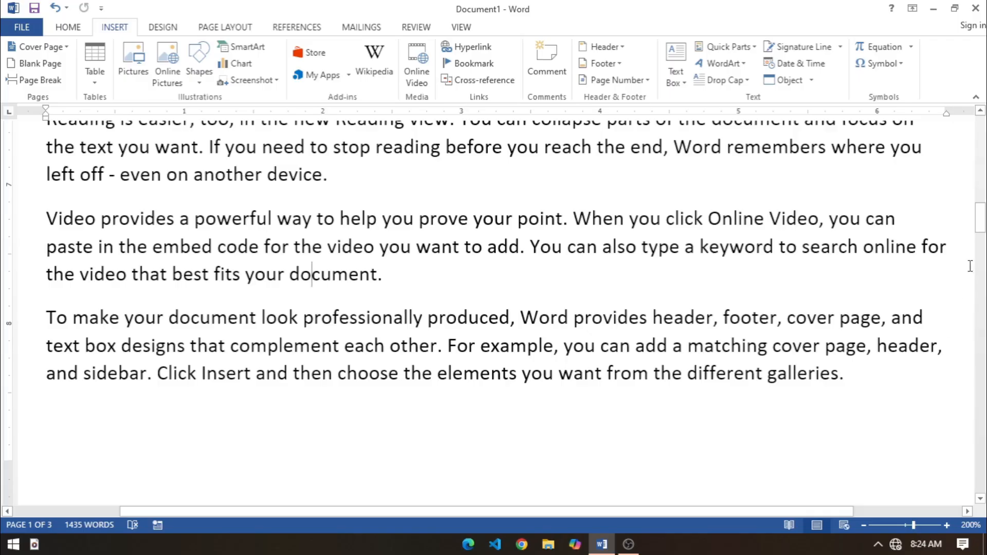
Step: Add an empty paragraph above the first "Video provides" paragraph at the start of the document and place the cursor in it
{"action": "left_click_drag", "start_coordinate": [980, 219], "coordinate": [980, 97]}
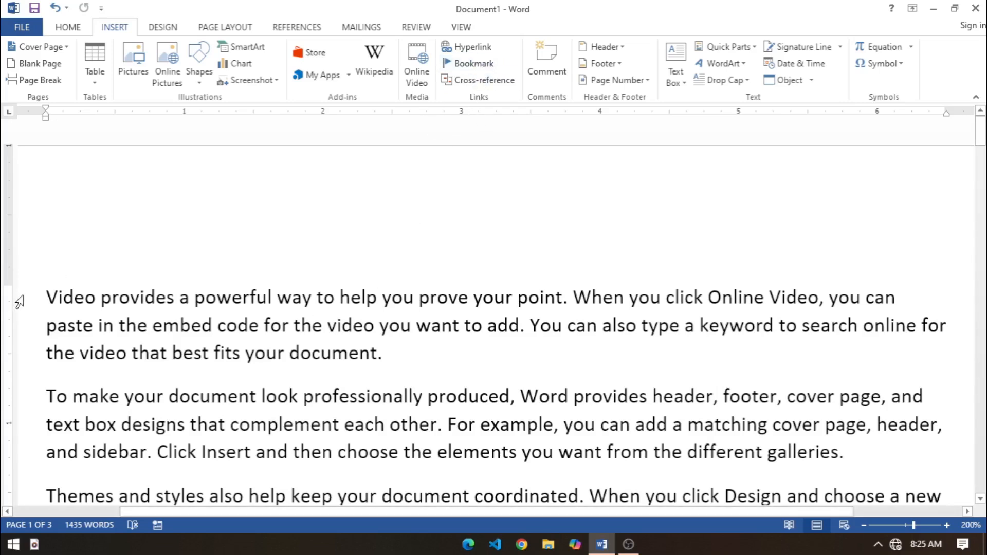
{"action": "left_click", "coordinate": [49, 293]}
{"action": "key", "text": "Return"}
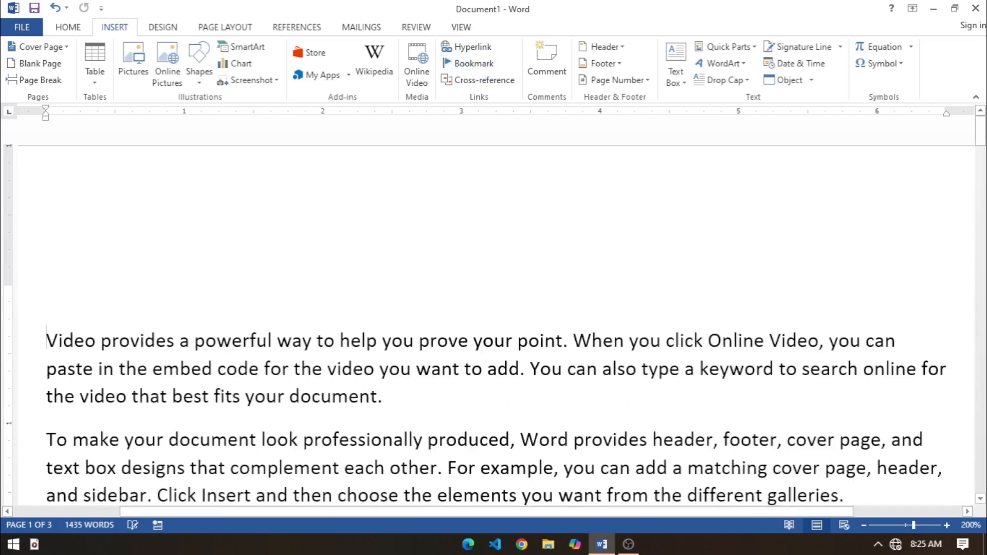
{"action": "key", "text": "Up"}
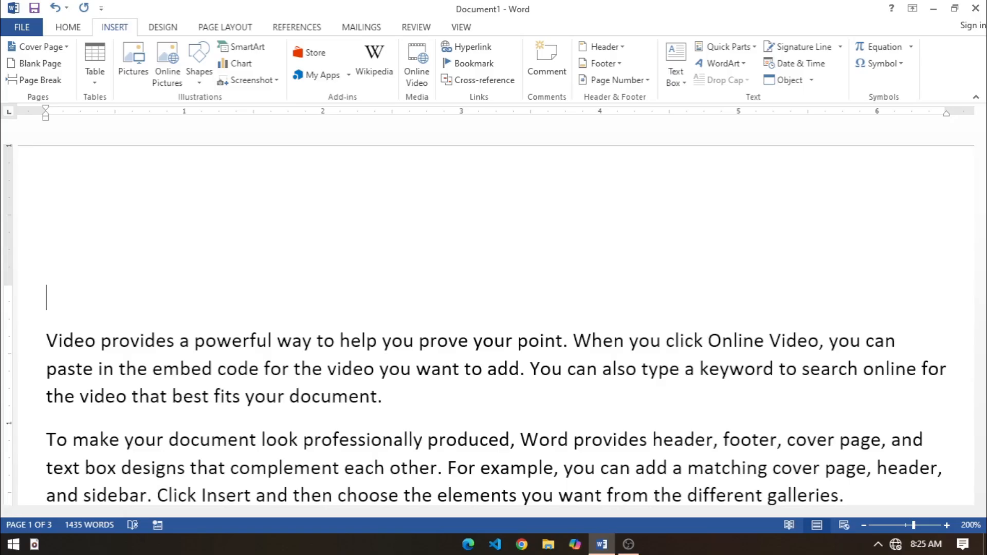
Step: Insert a cross-reference to the NOTES bookmark in the empty first paragraph, using the bookmark text and inserted as a hyperlink
{"action": "left_click", "coordinate": [467, 78]}
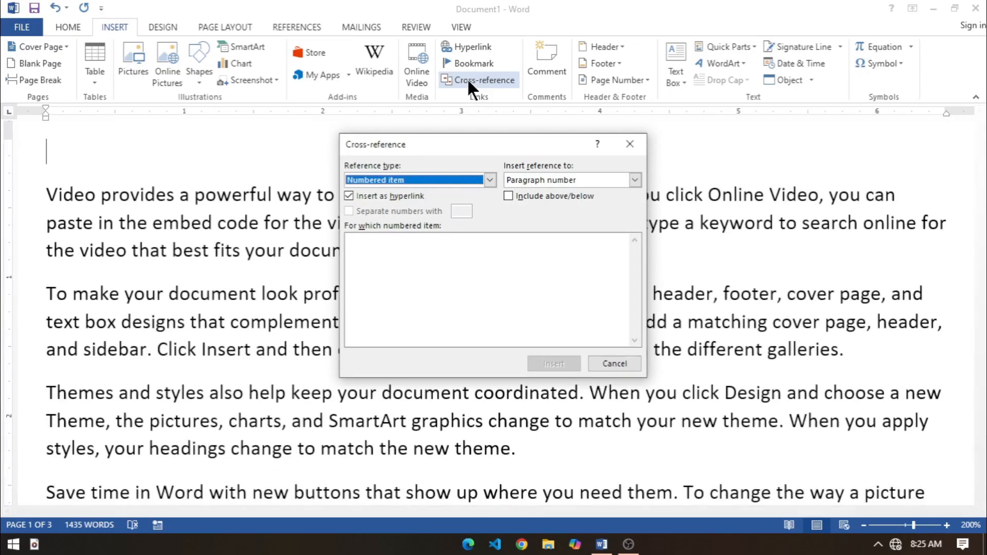
{"action": "left_click", "coordinate": [489, 179]}
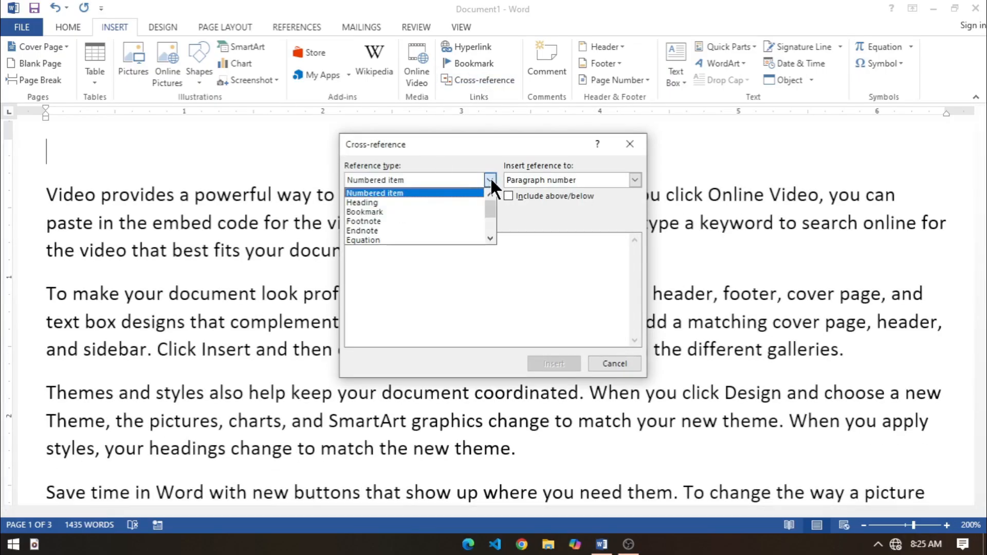
{"action": "left_click", "coordinate": [382, 211]}
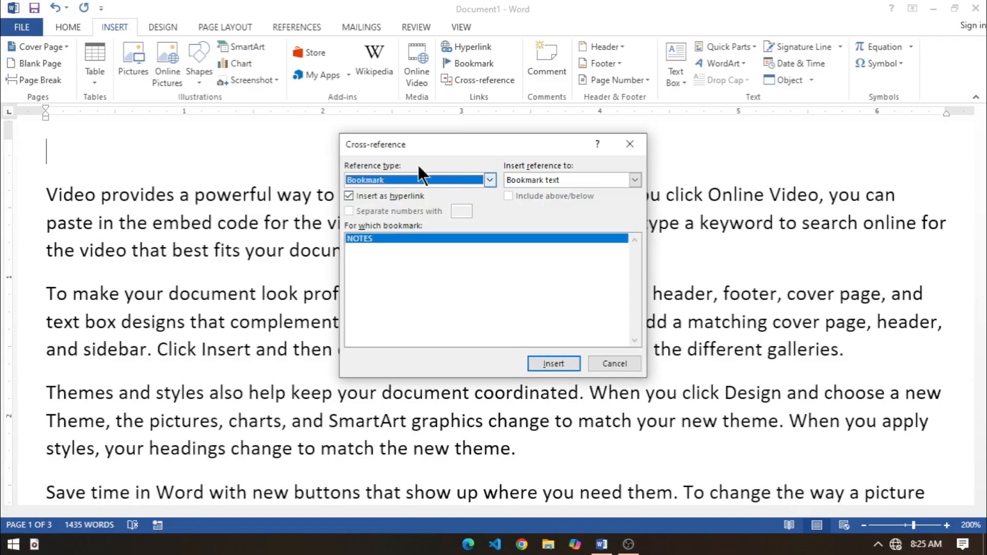
{"action": "left_click", "coordinate": [358, 239]}
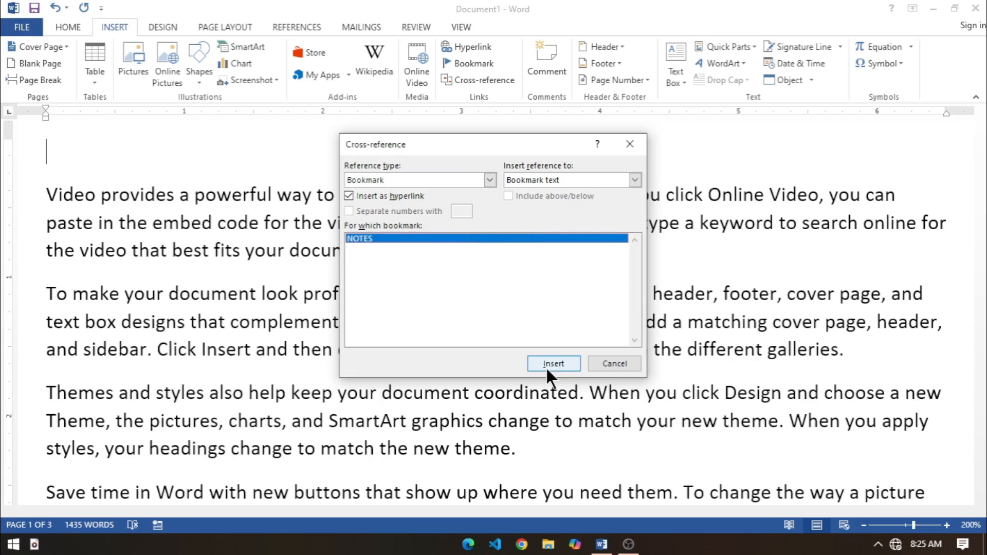
{"action": "left_click", "coordinate": [349, 196]}
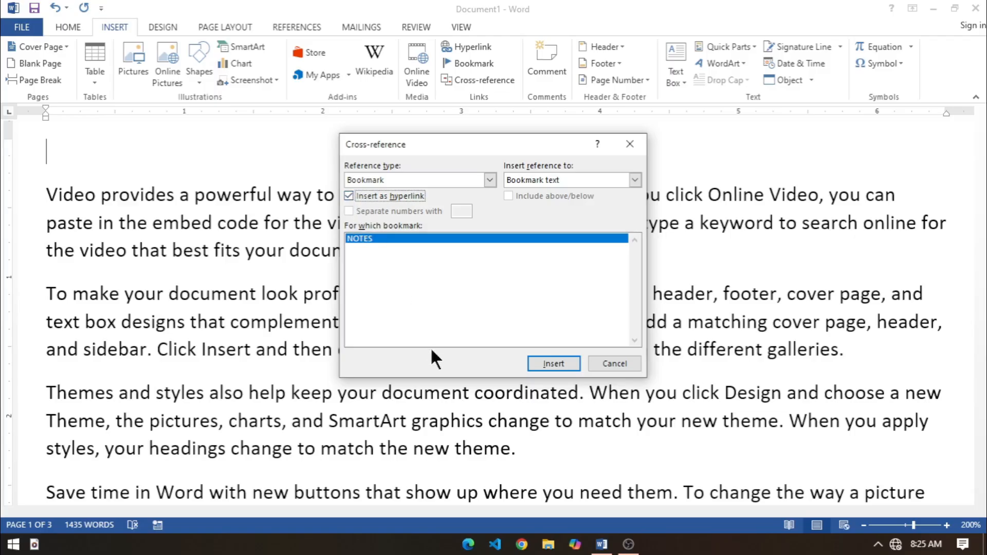
{"action": "left_click", "coordinate": [538, 363]}
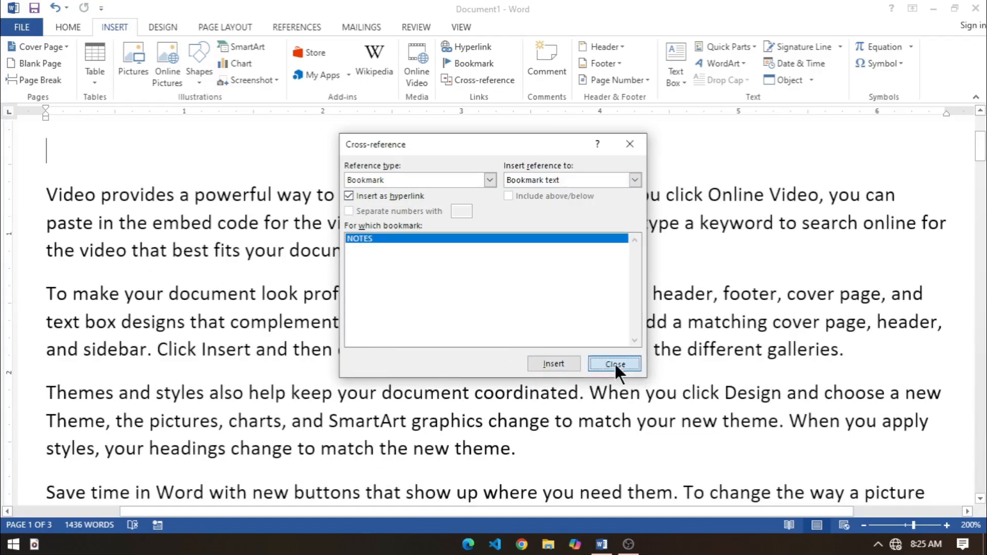
{"action": "left_click", "coordinate": [614, 363]}
Step: Test the MATHS cross-reference at the start of the document by following its link, returning, and following it again
{"action": "scroll", "coordinate": [86, 265], "scroll_direction": "up", "scroll_amount": 1}
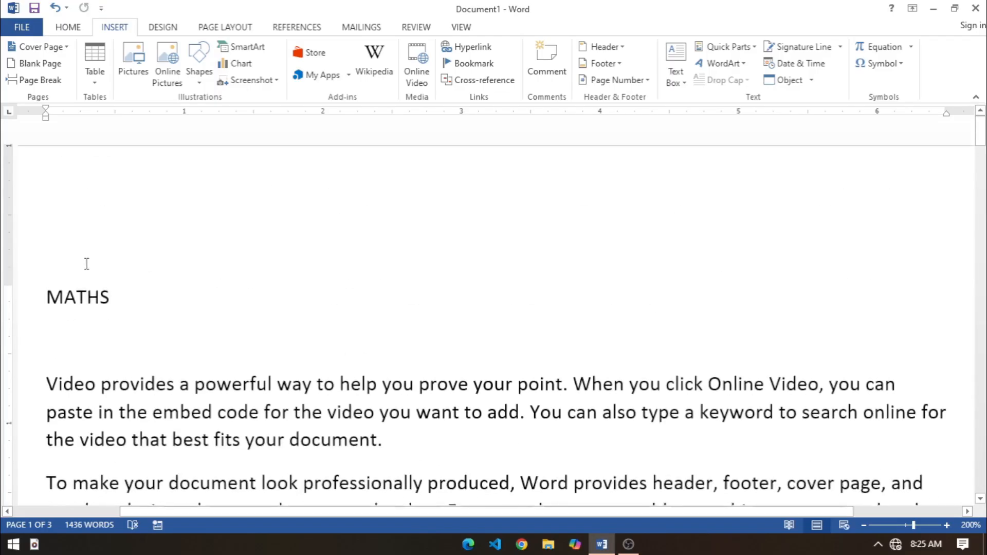
{"action": "left_click", "coordinate": [75, 299], "text": "ctrl"}
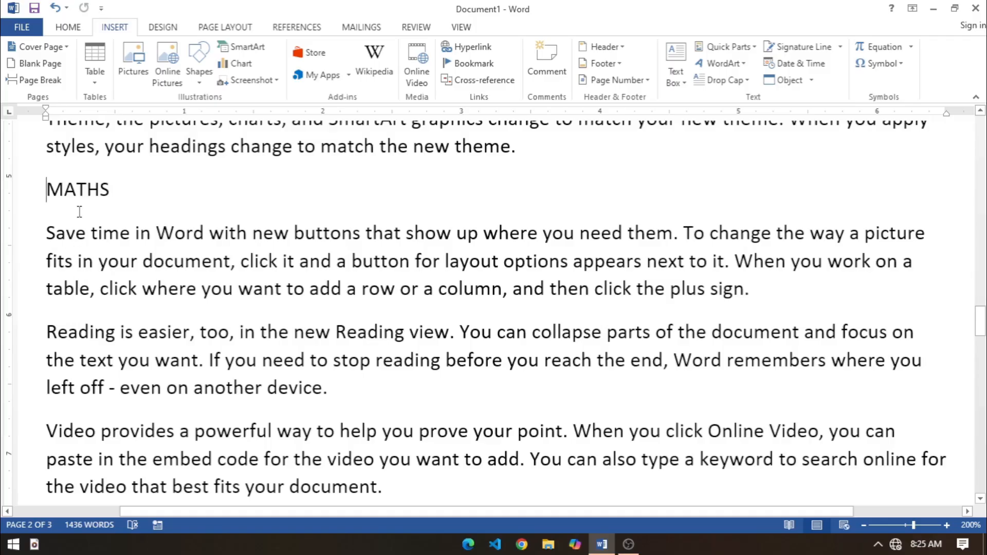
{"action": "scroll", "coordinate": [222, 291], "scroll_direction": "up", "scroll_amount": 8}
{"action": "scroll", "coordinate": [222, 291], "scroll_direction": "down", "scroll_amount": 10}
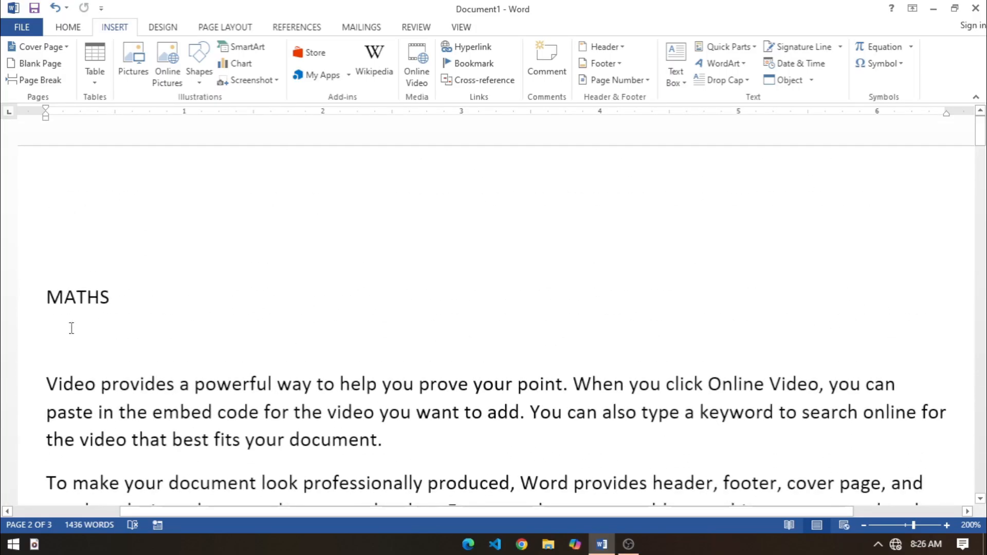
{"action": "left_click", "coordinate": [68, 303], "text": "ctrl"}
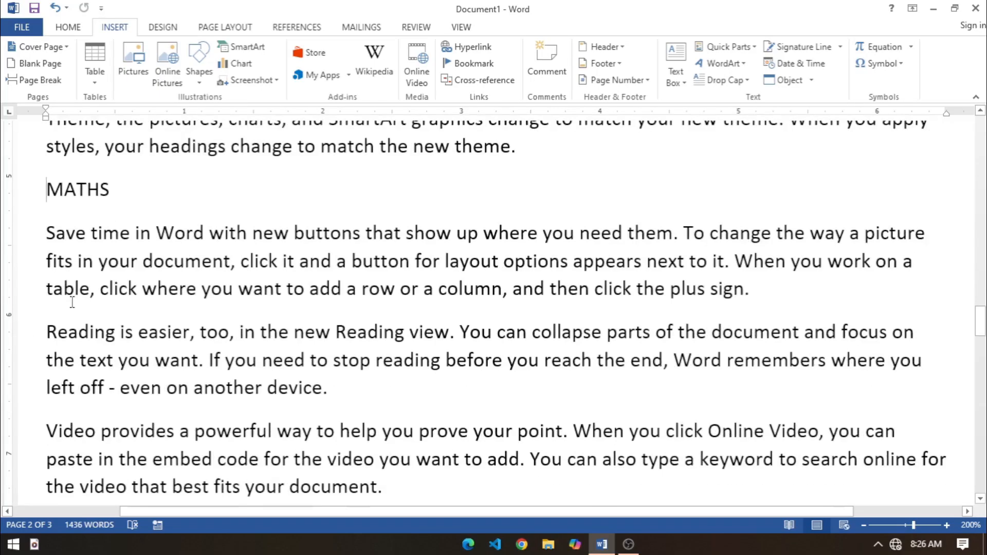